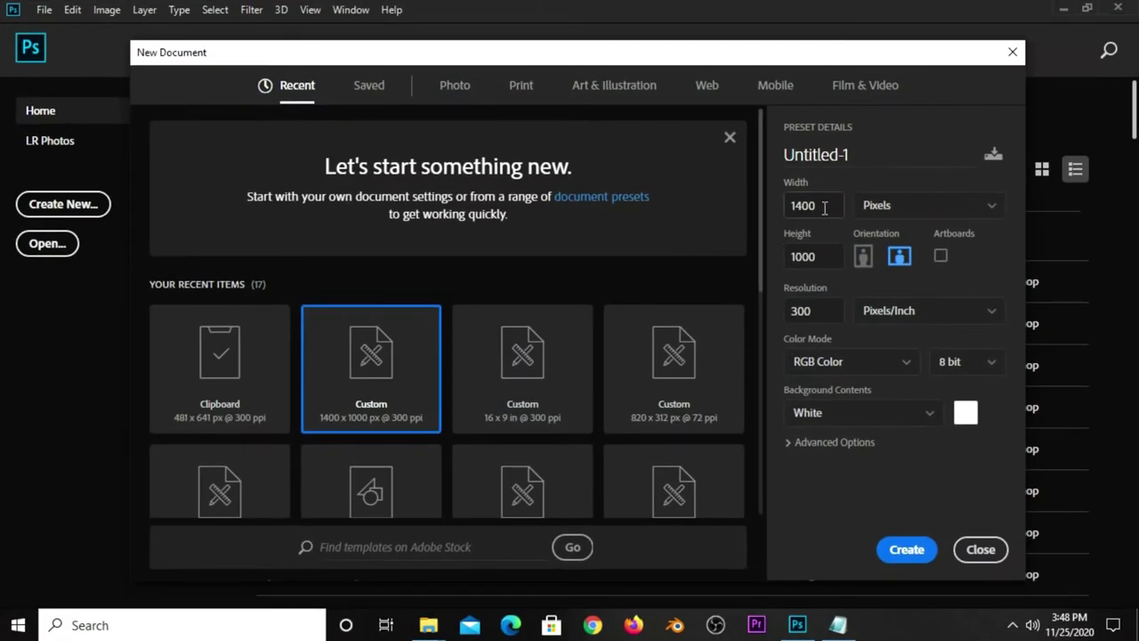
# Create a blank canvas with height 1000 px and resolution 300 pixels/inch
pyautogui.click(827, 257)
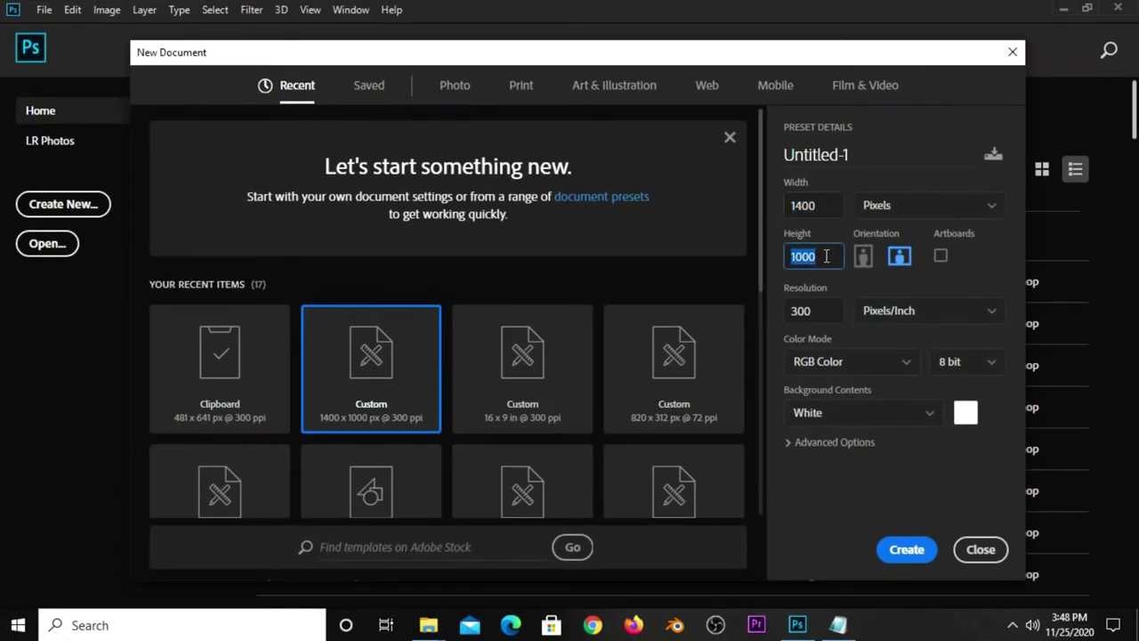
pyautogui.click(825, 305)
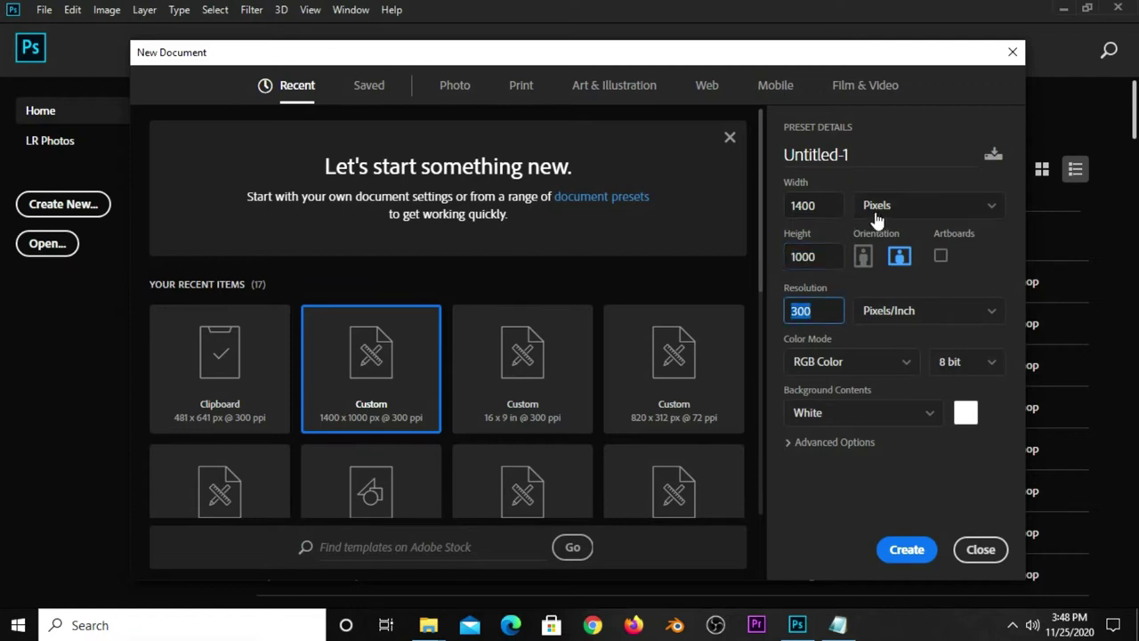
pyautogui.click(907, 550)
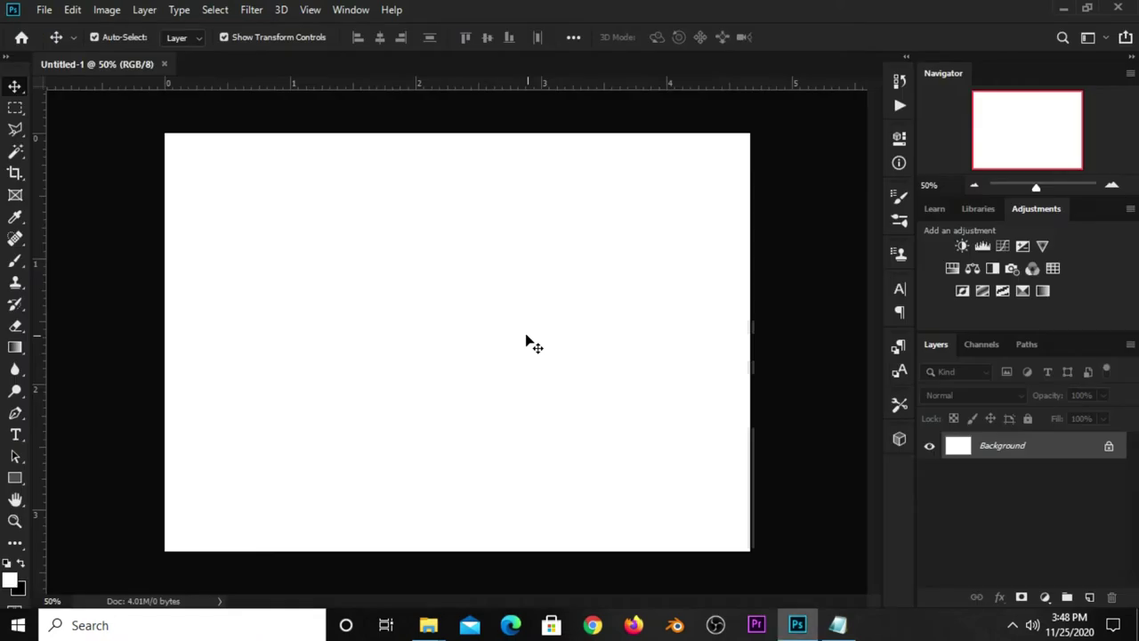
# Add a Solid Color fill layer using hex 1b1d1d copied from the Notepad notes
pyautogui.click(1047, 596)
pyautogui.click(1035, 293)
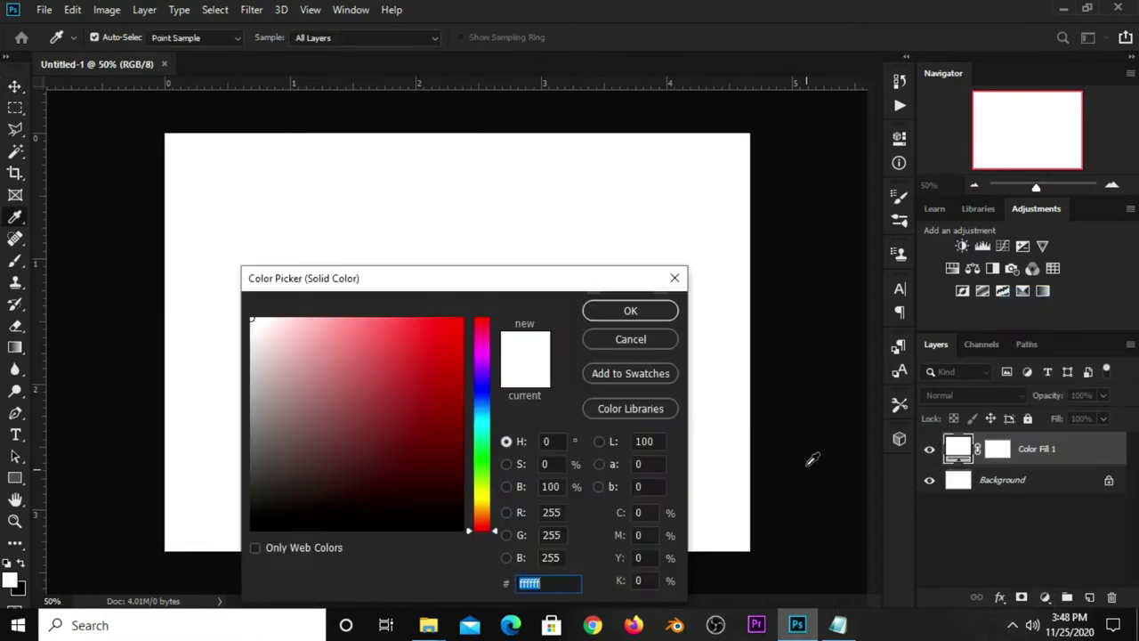
pyautogui.click(837, 624)
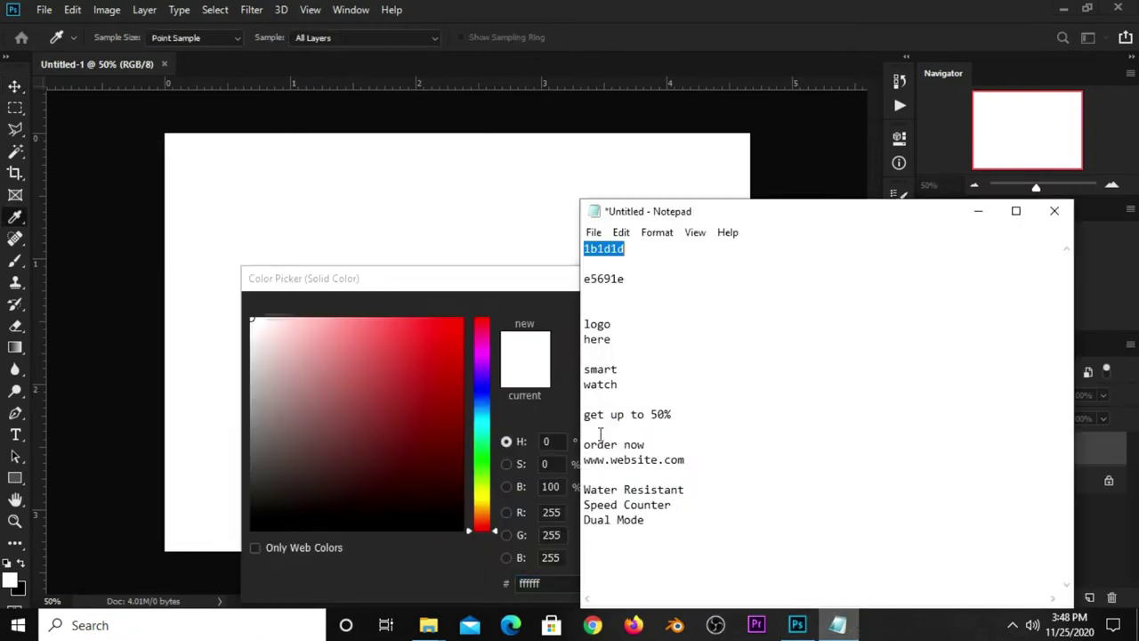
pyautogui.rightClick(615, 251)
pyautogui.click(654, 304)
pyautogui.click(546, 582)
pyautogui.rightClick(546, 582)
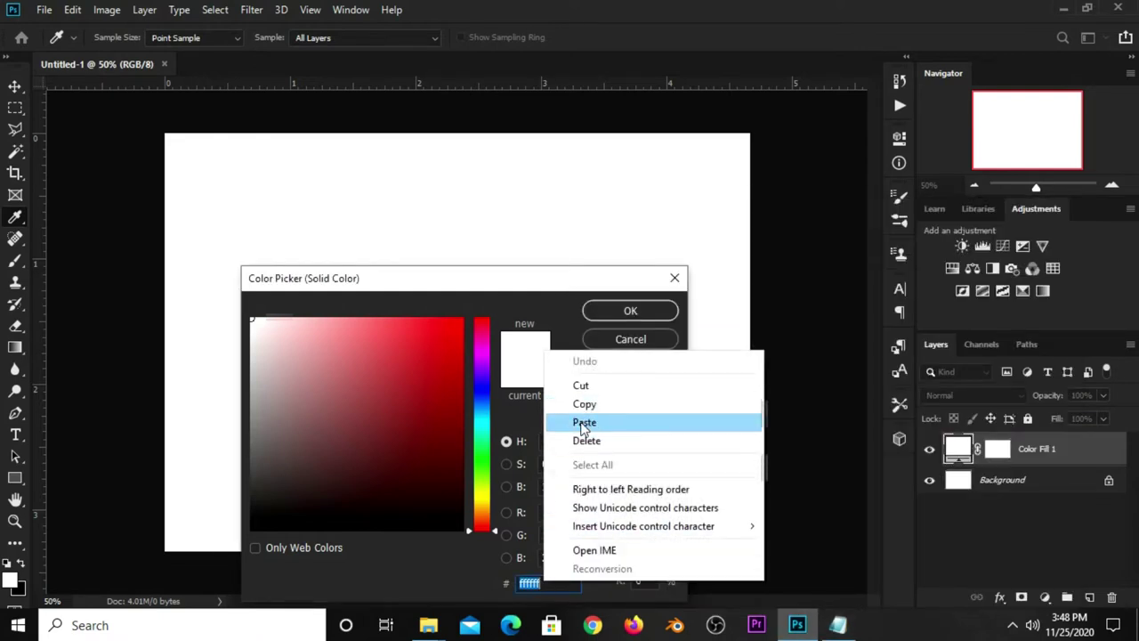
pyautogui.click(584, 423)
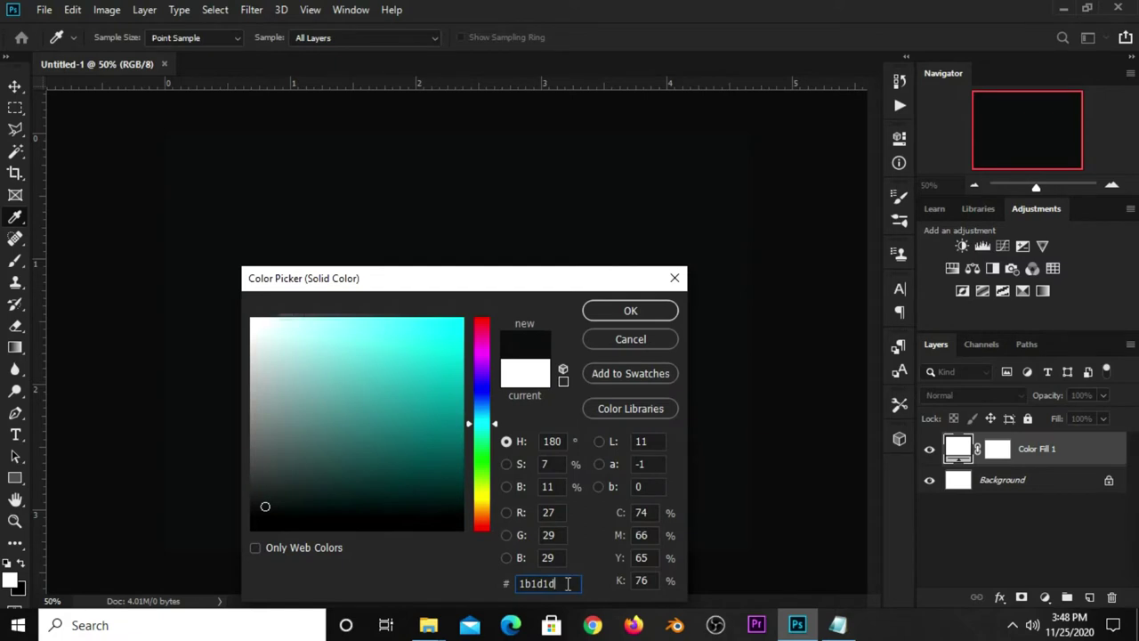
pyautogui.click(604, 312)
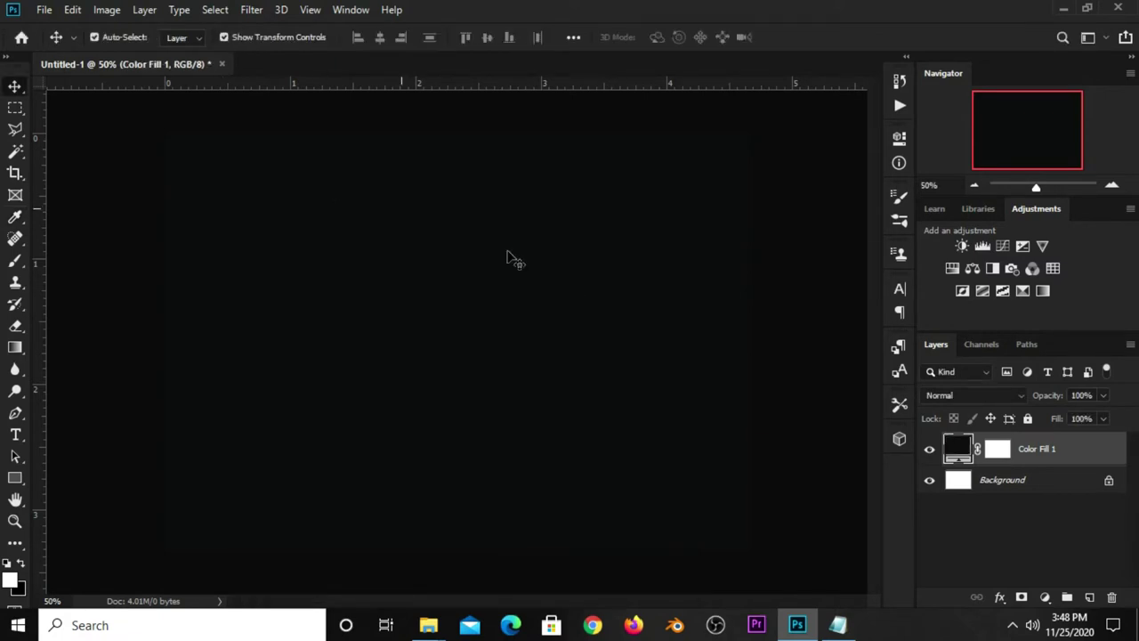
# On a new layer, paint one large 1200 px soft white brush dab at the centre
pyautogui.click(1093, 598)
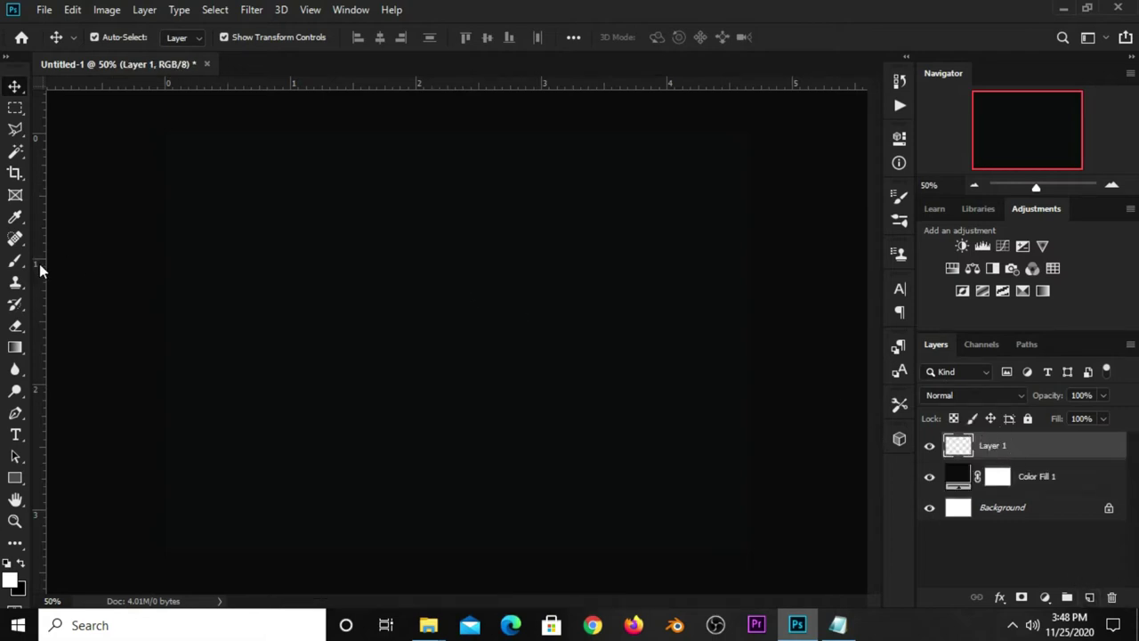
pyautogui.click(15, 261)
pyautogui.click(110, 261)
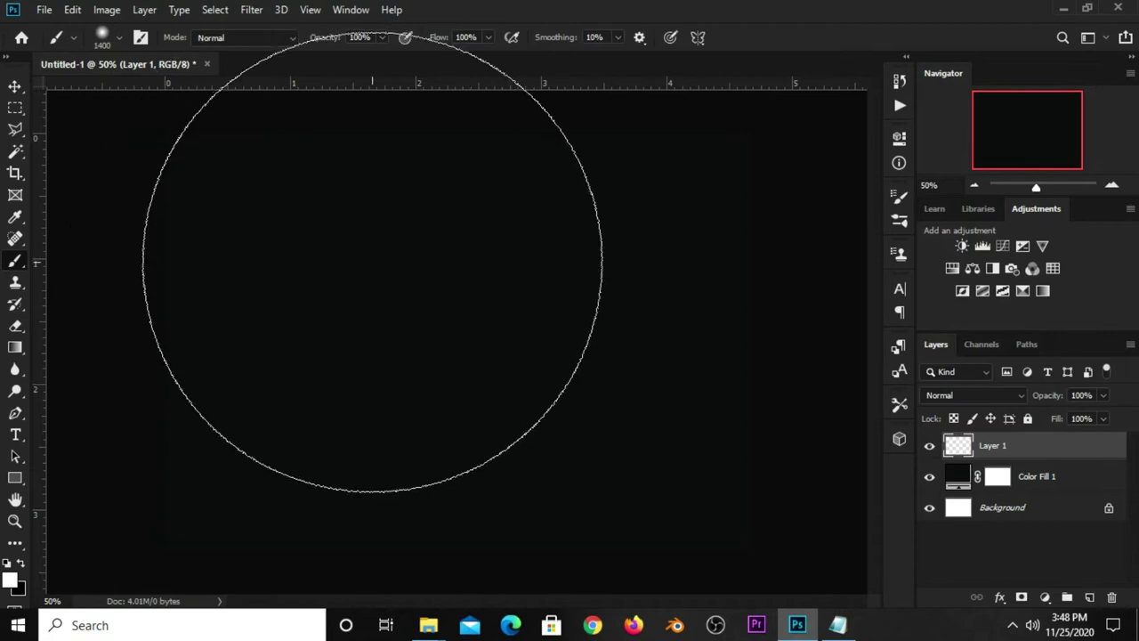
pyautogui.press('[')
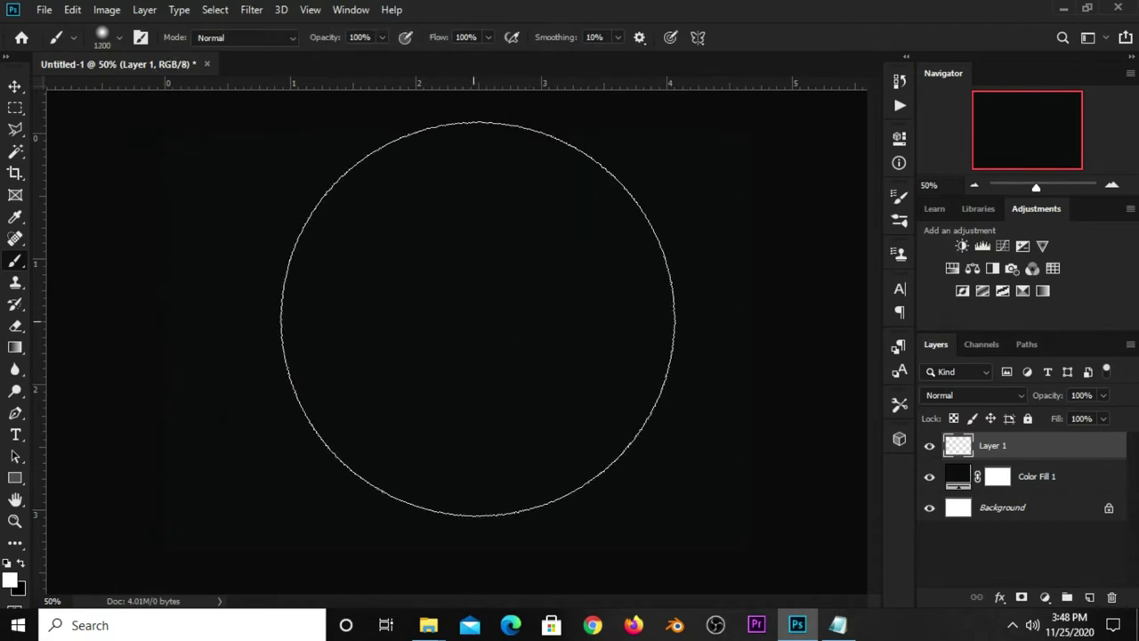
pyautogui.click(10, 578)
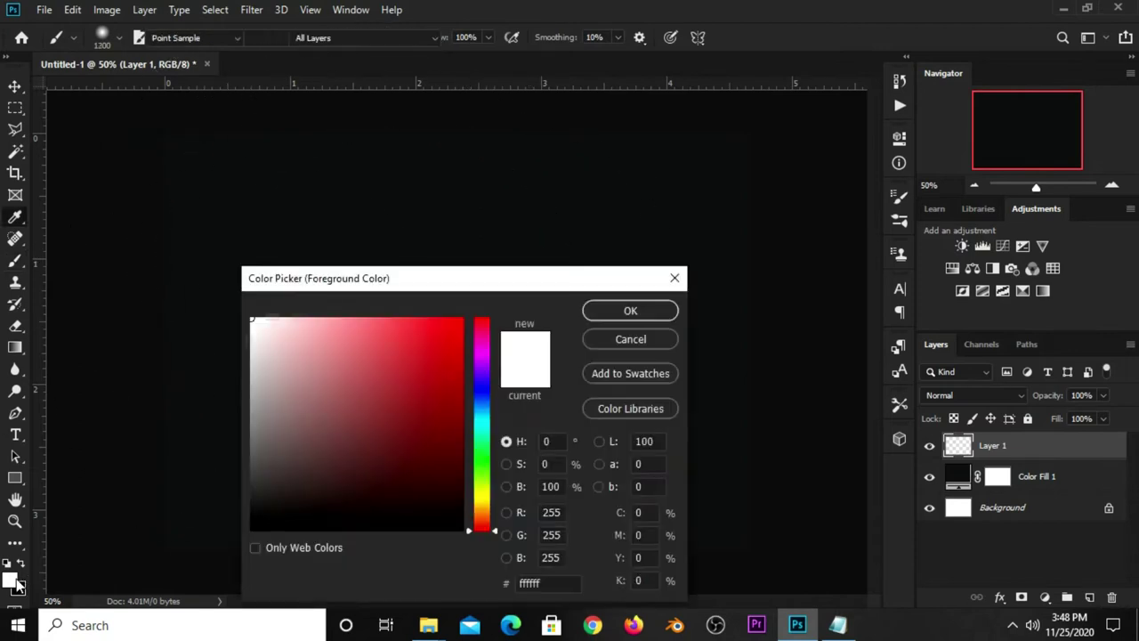
pyautogui.click(597, 311)
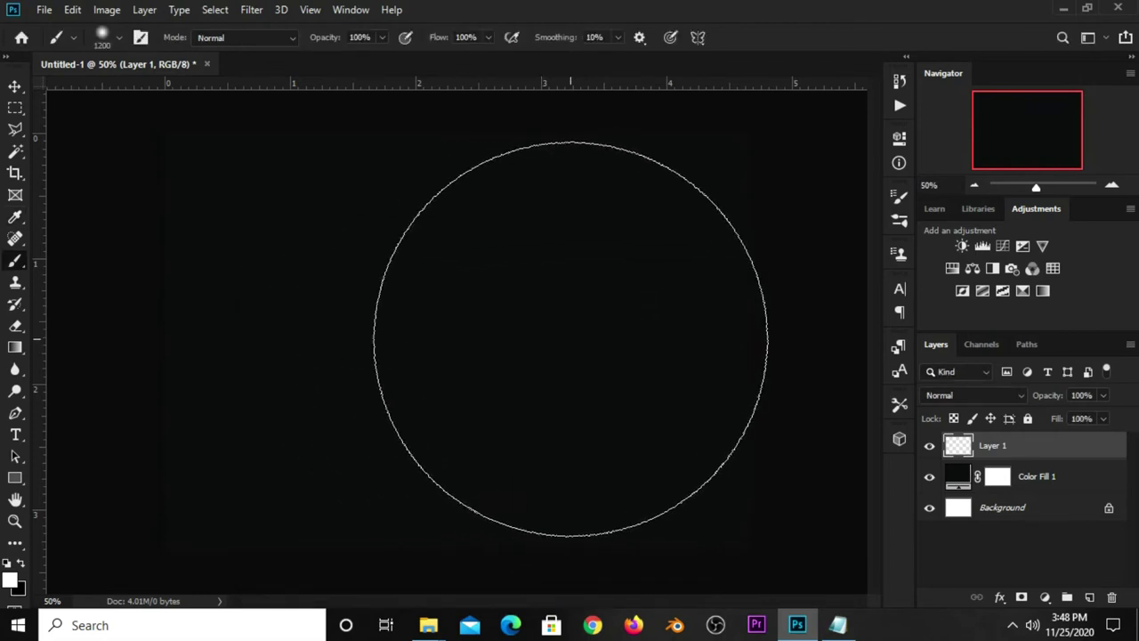
pyautogui.click(536, 338)
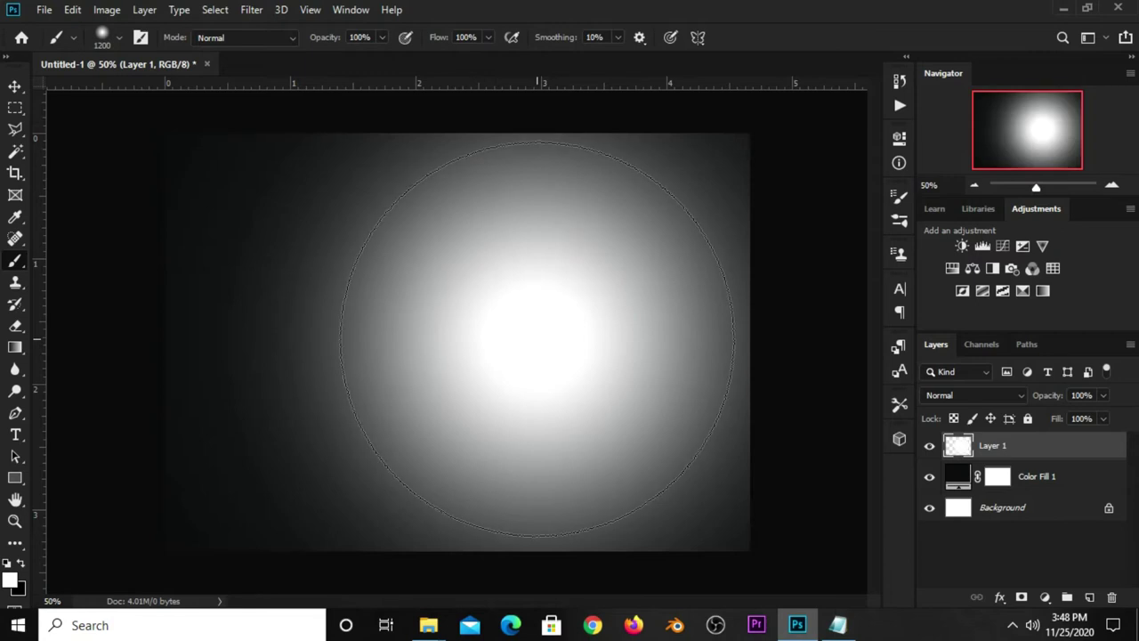
# Lower the glow layer's opacity to about 15%
pyautogui.click(15, 87)
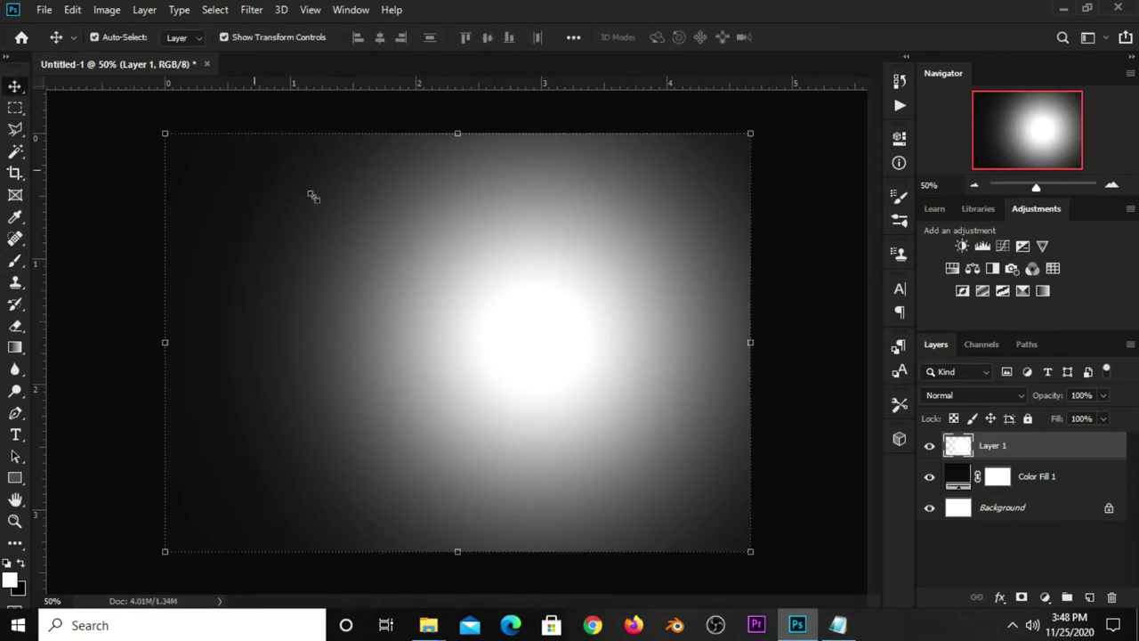
pyautogui.click(1102, 395)
pyautogui.moveTo(1053, 419); pyautogui.dragTo(1040, 416)
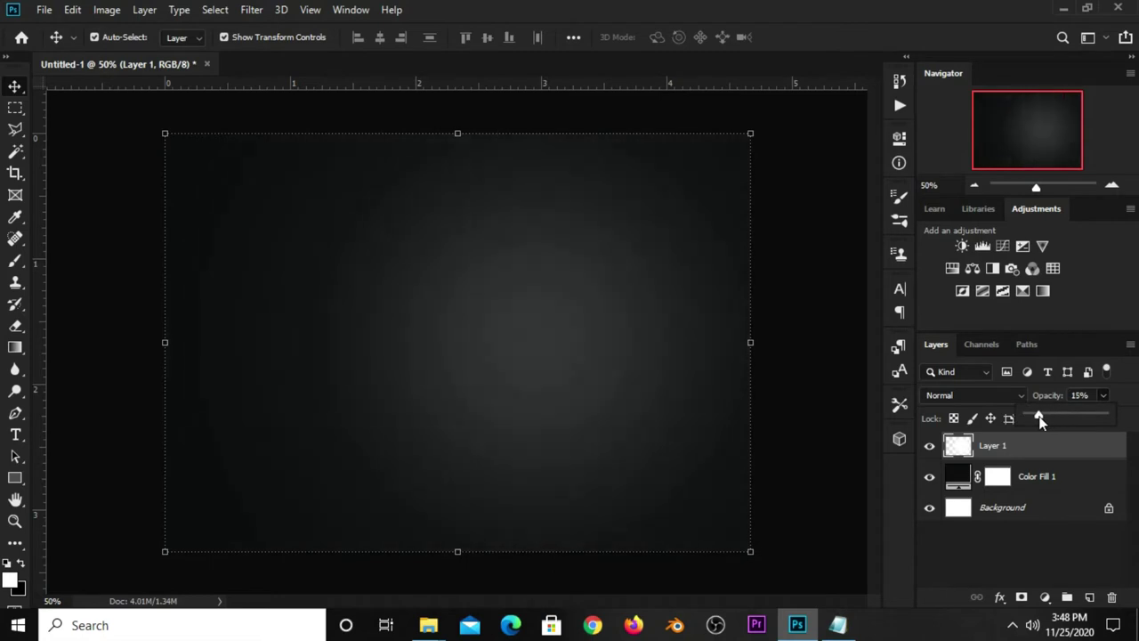
pyautogui.click(795, 424)
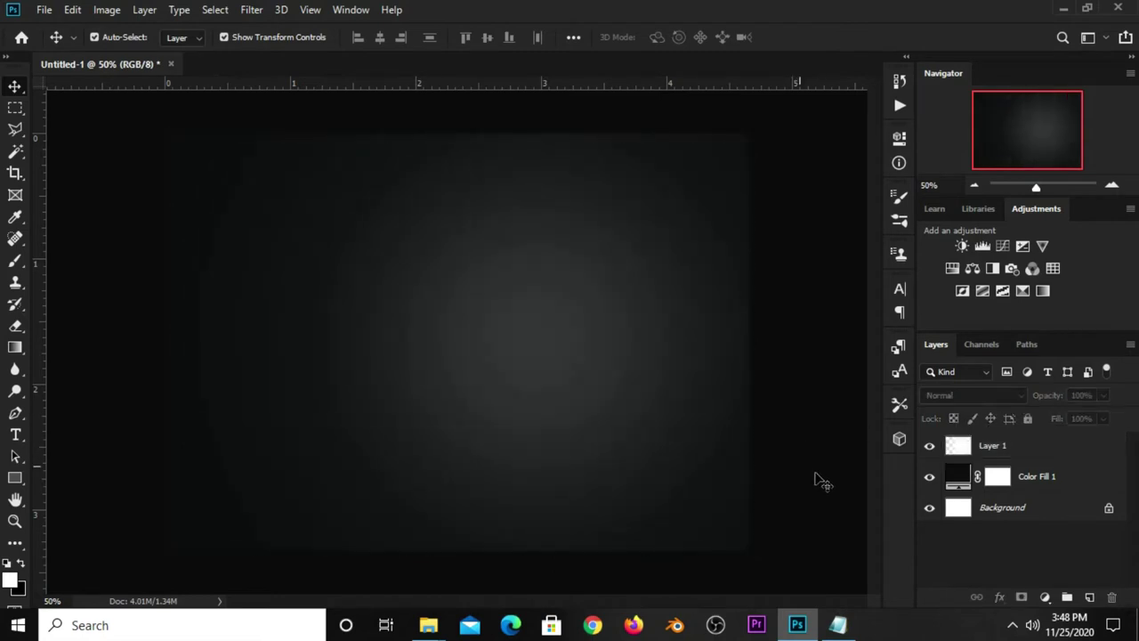
# Add a Curves adjustment layer with its midpoint pulled down to darken the midtones
pyautogui.click(1045, 597)
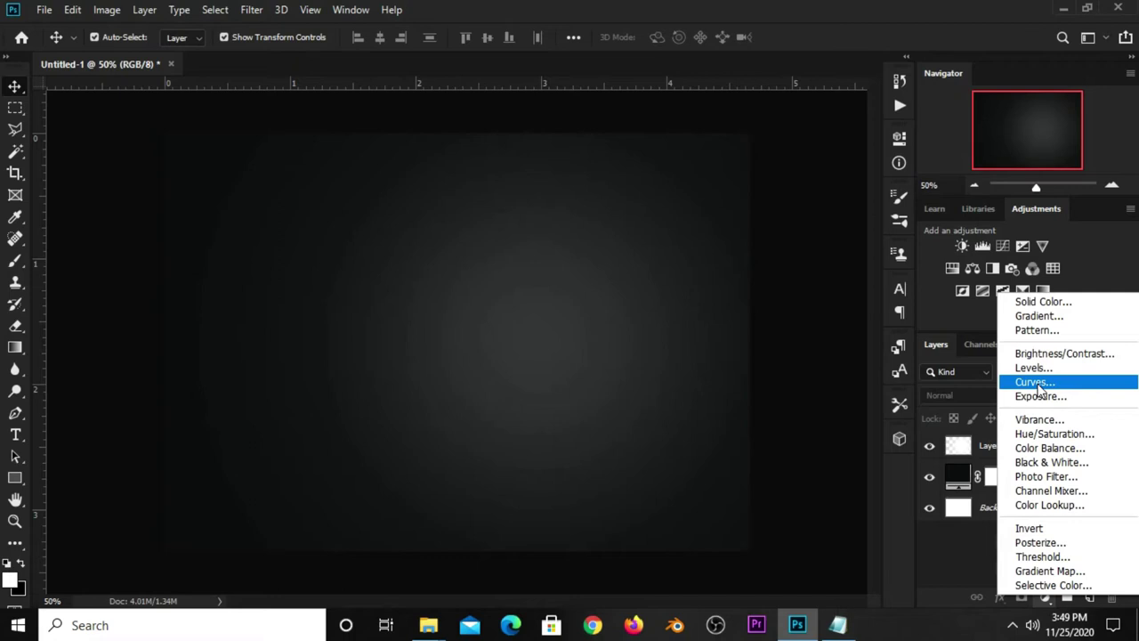
pyautogui.click(1042, 382)
pyautogui.moveTo(762, 322); pyautogui.dragTo(769, 348)
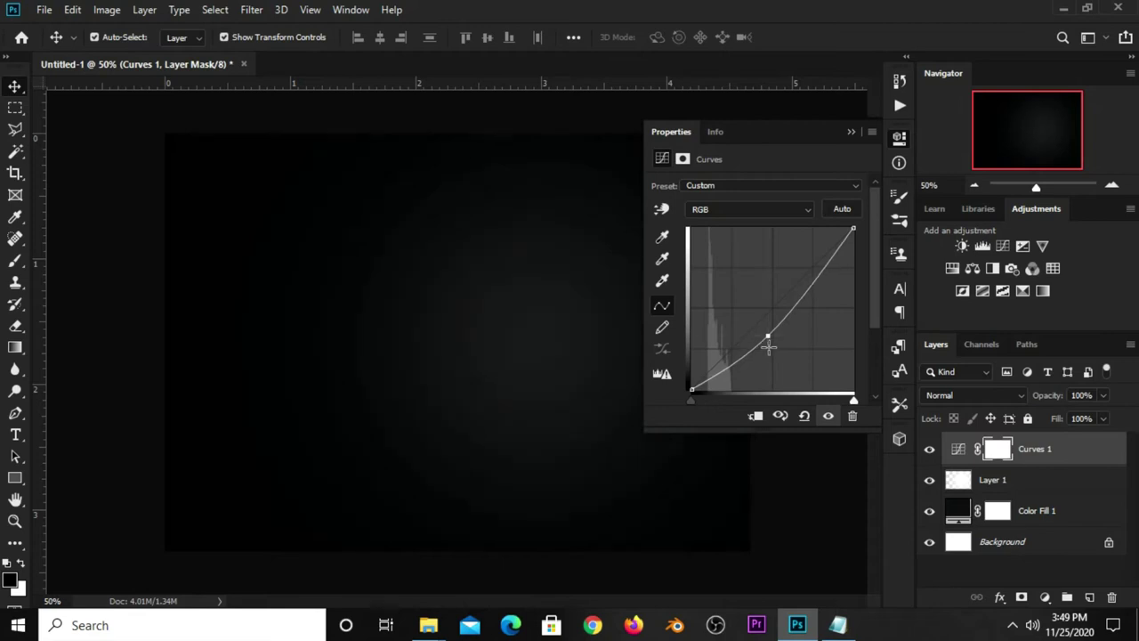
pyautogui.click(864, 219)
pyautogui.click(927, 476)
pyautogui.click(926, 472)
pyautogui.click(795, 347)
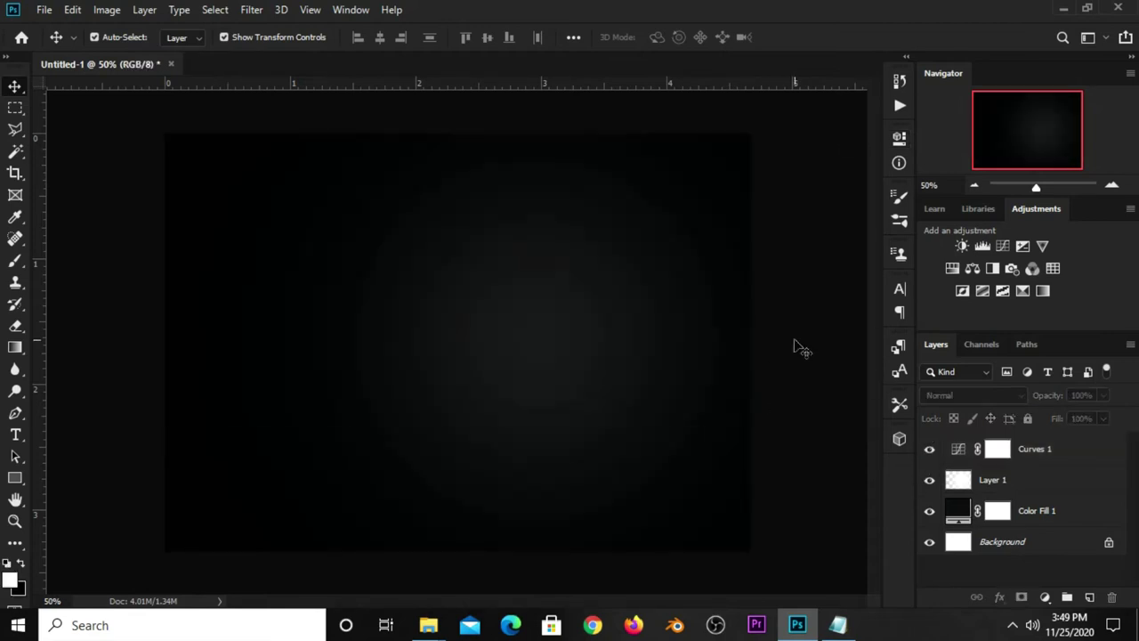
# Open the recent file smart watch resources.psd and copy its watch layer
pyautogui.click(46, 11)
pyautogui.moveTo(75, 108)
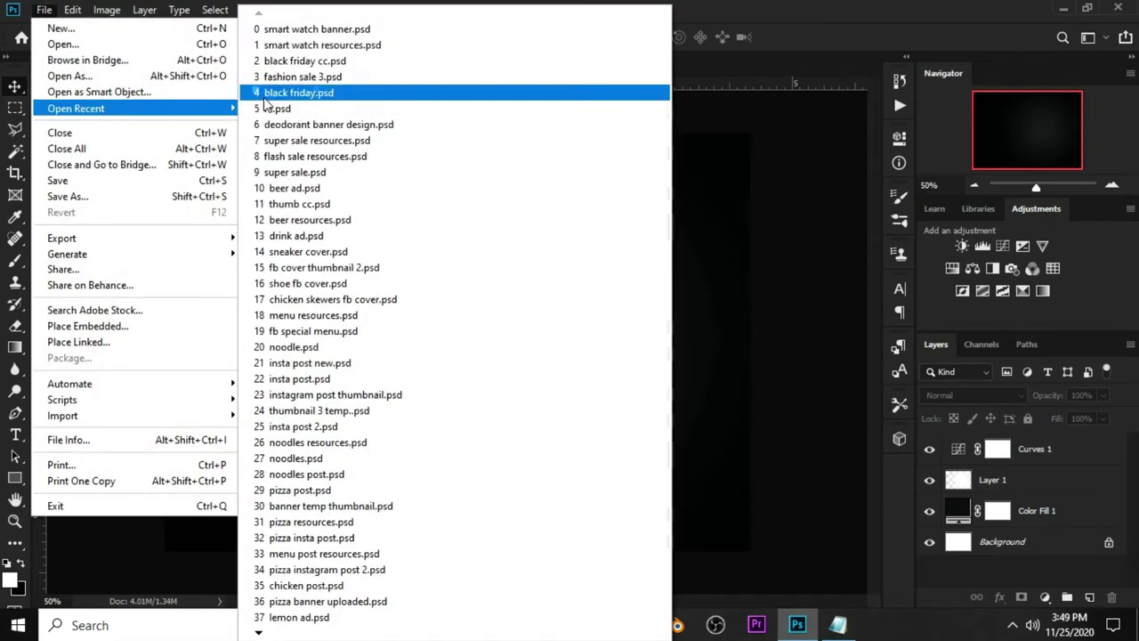
pyautogui.click(289, 43)
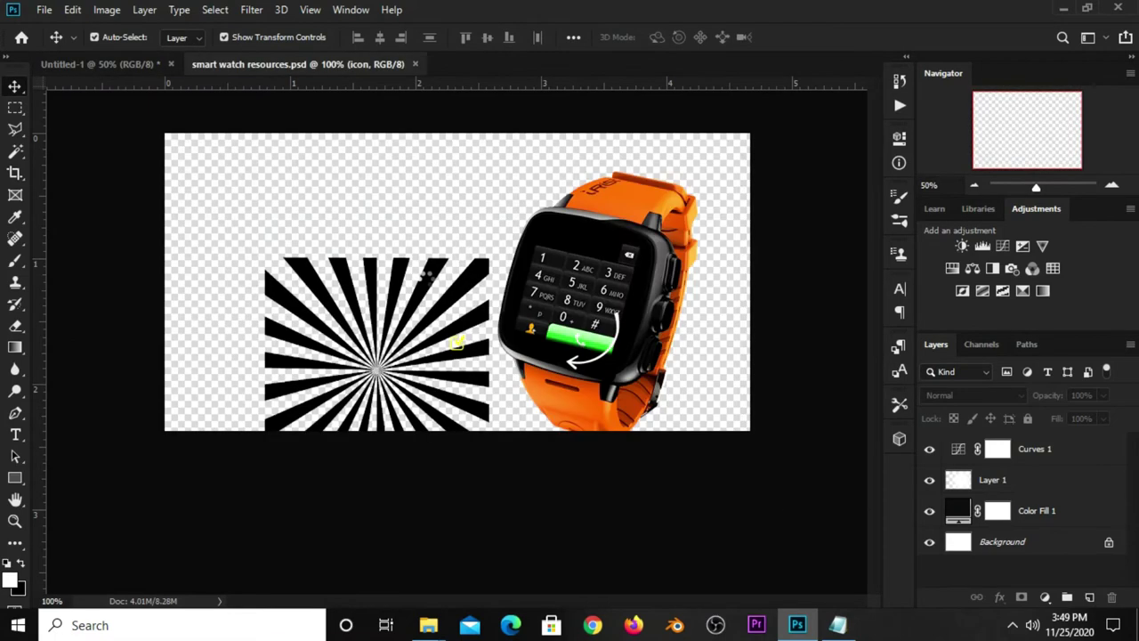
pyautogui.click(630, 255)
pyautogui.hotkey('ctrl', 'c')
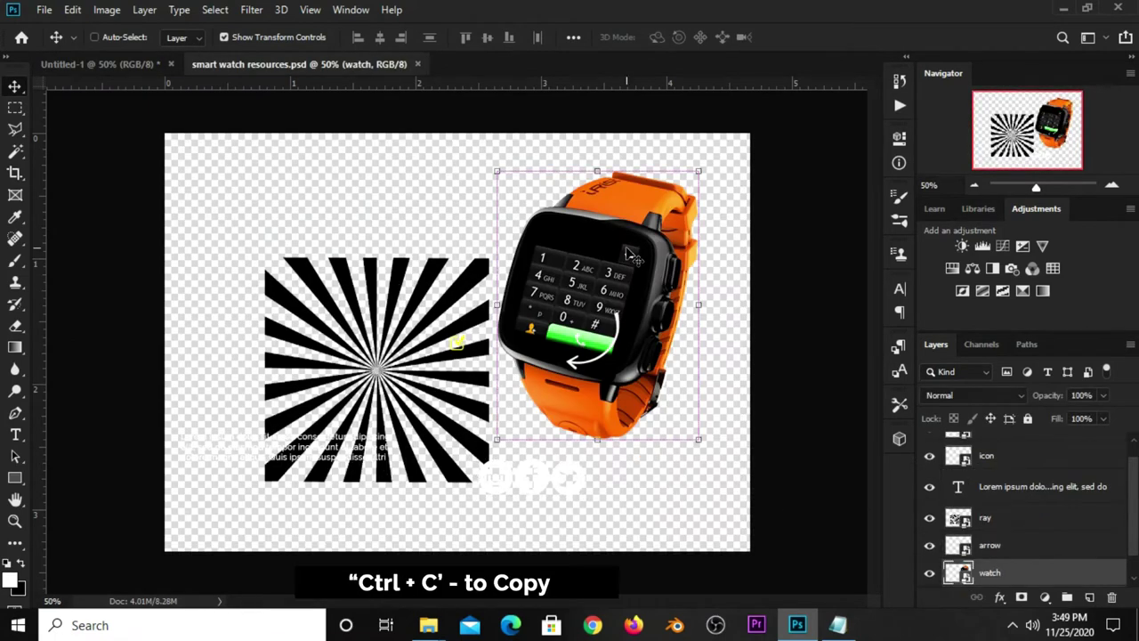
# Paste the watch into the banner document and move it right of centre
pyautogui.click(128, 73)
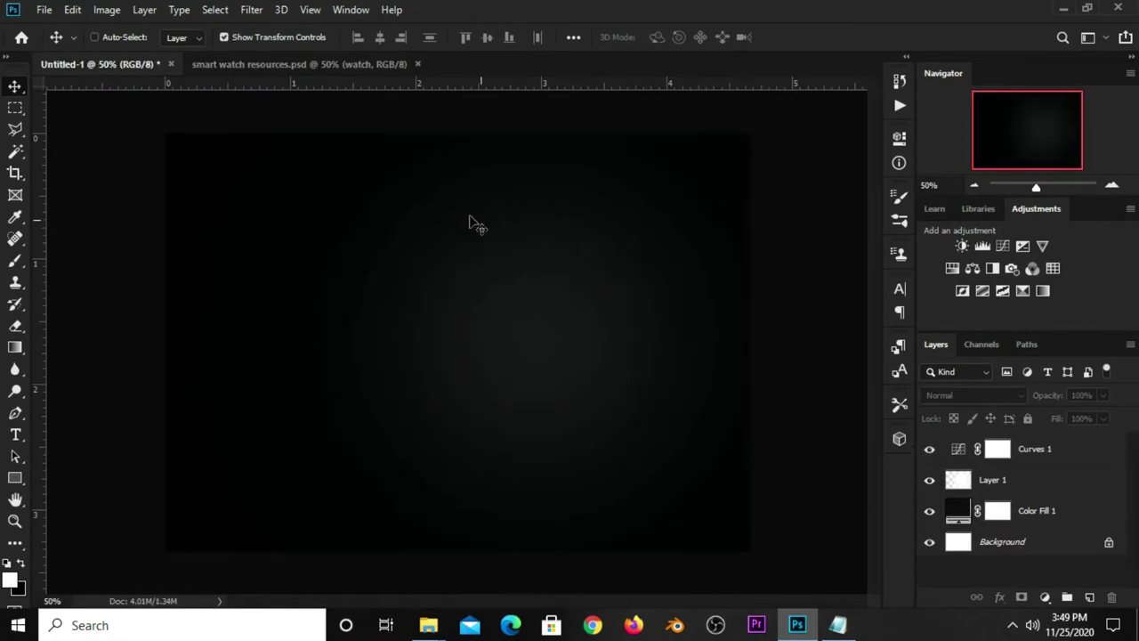
pyautogui.hotkey('ctrl', 'v')
pyautogui.moveTo(493, 336); pyautogui.dragTo(616, 347)
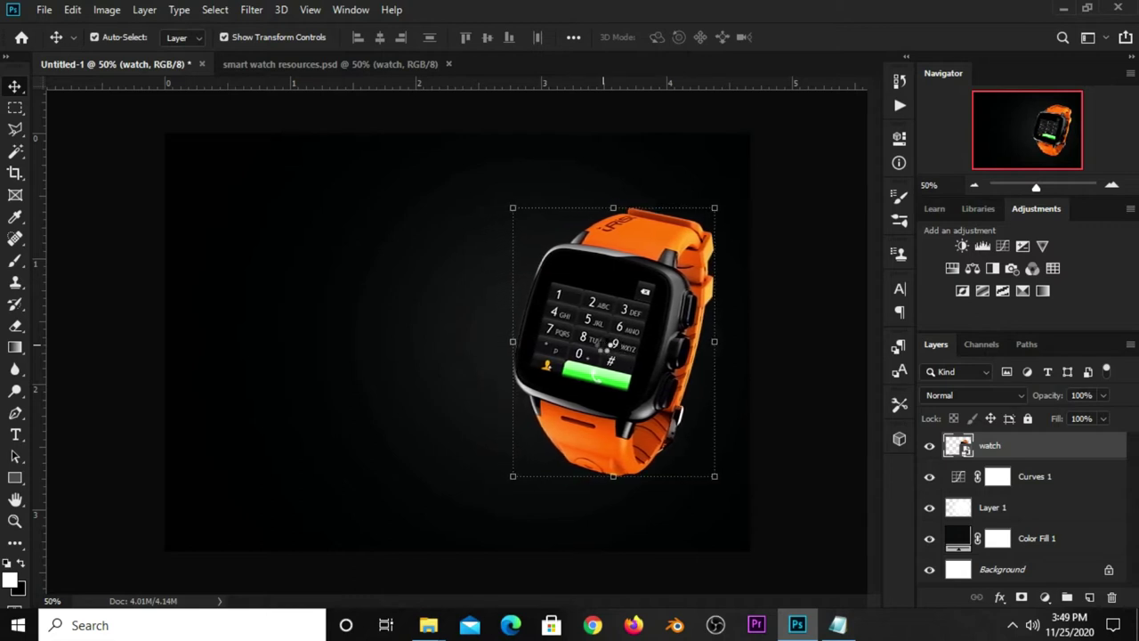
pyautogui.click(793, 353)
# Add a Curves adjustment clipped to the watch layer, lowering the midpoint to darken only the watch
pyautogui.click(1002, 447)
pyautogui.click(1045, 598)
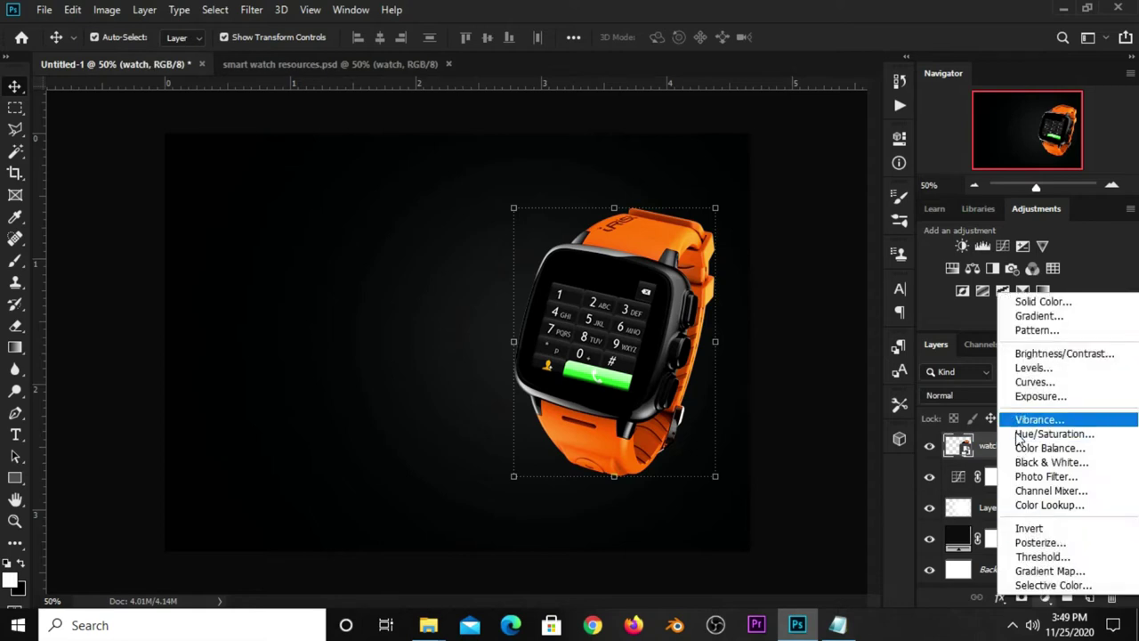
pyautogui.click(1033, 382)
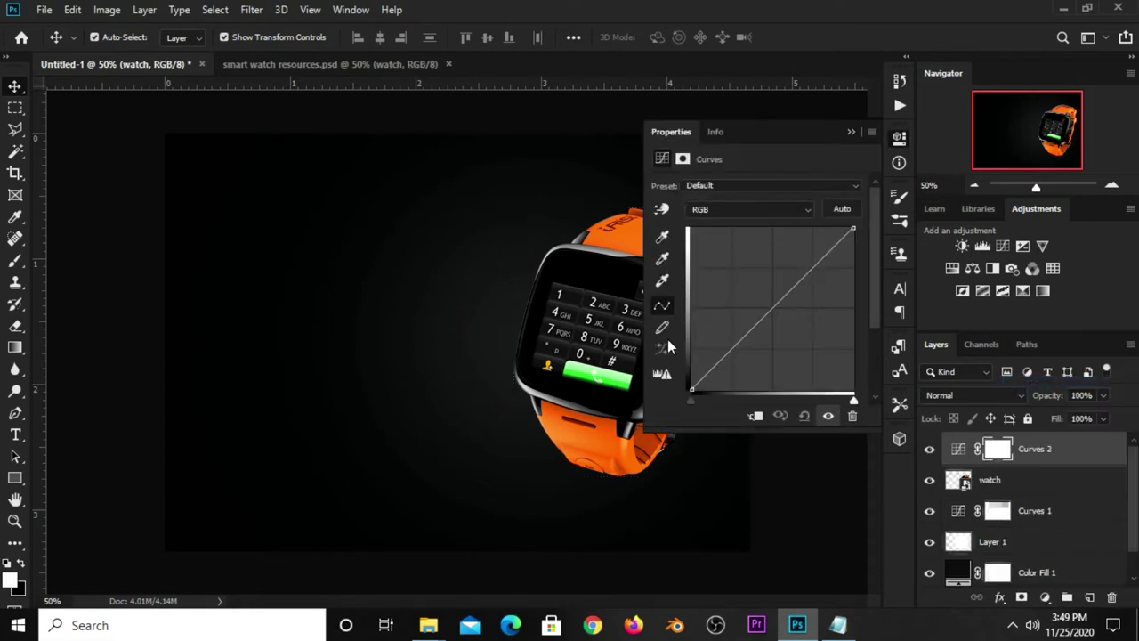
pyautogui.click(757, 415)
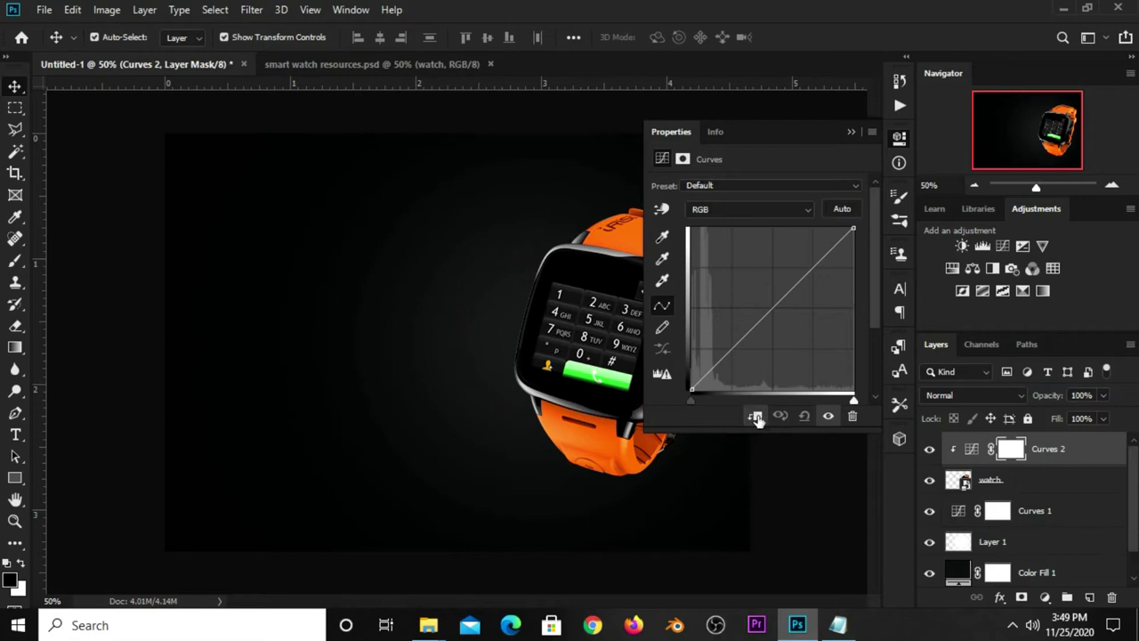
pyautogui.moveTo(754, 326); pyautogui.dragTo(761, 334)
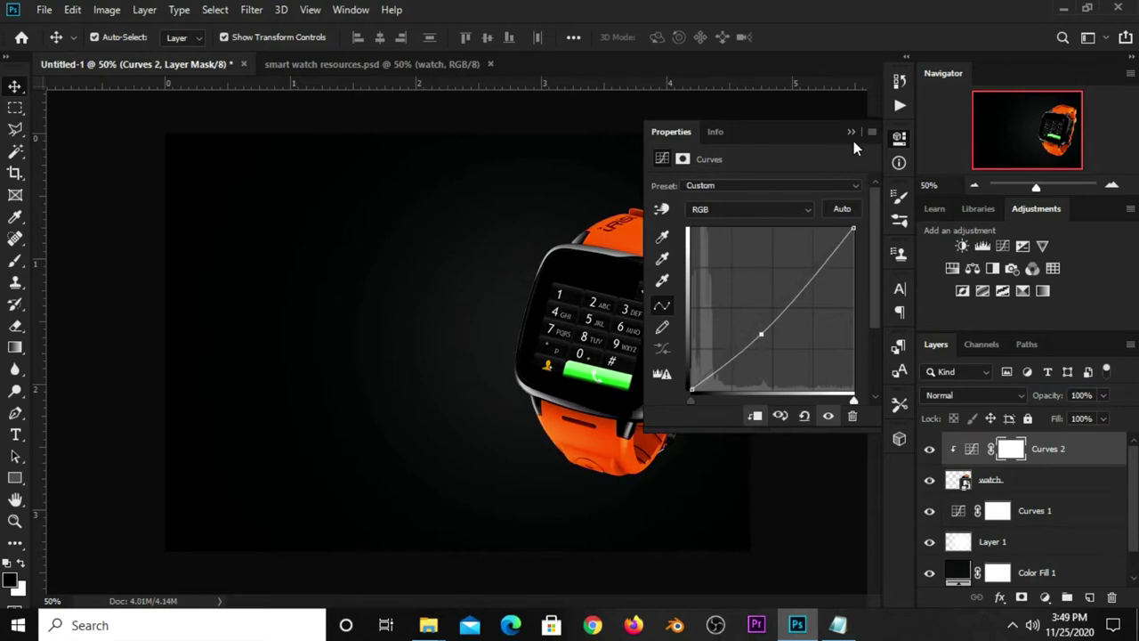
pyautogui.click(851, 132)
pyautogui.click(930, 451)
pyautogui.click(930, 450)
pyautogui.click(772, 292)
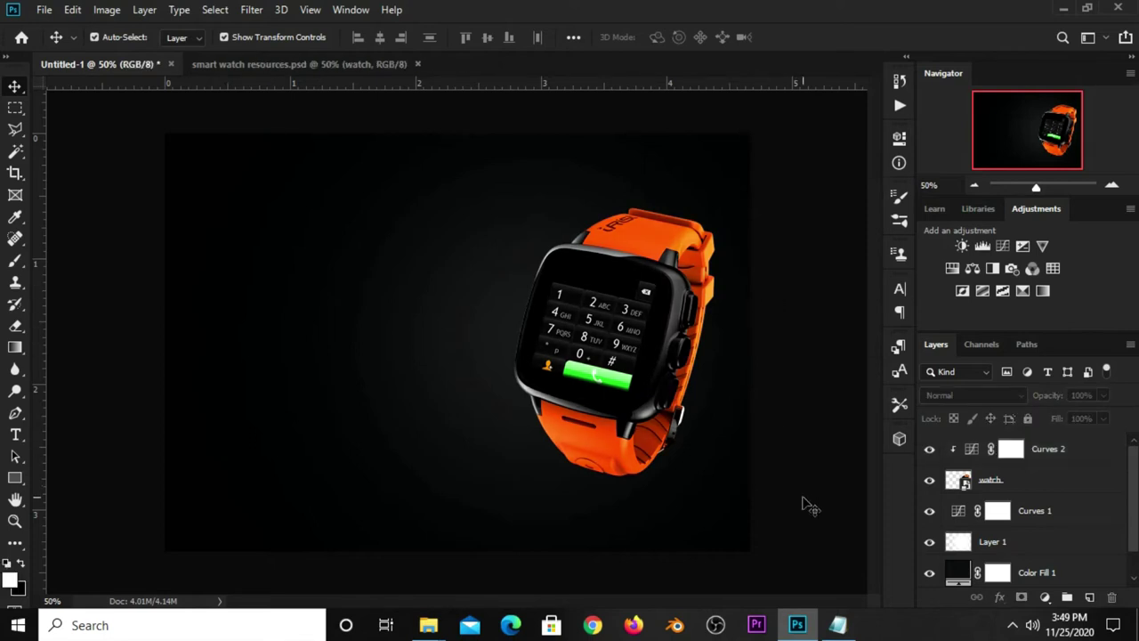
# Add a new layer above Curves 1 and set a 700 px brush with 6% roundness
pyautogui.click(1025, 483)
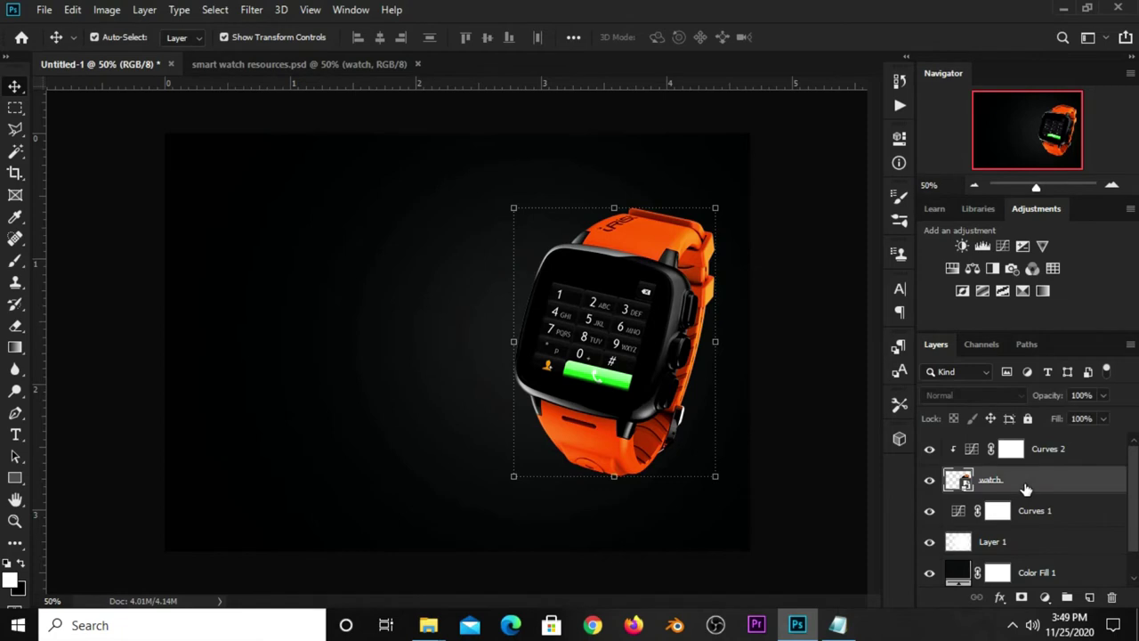
pyautogui.click(1043, 522)
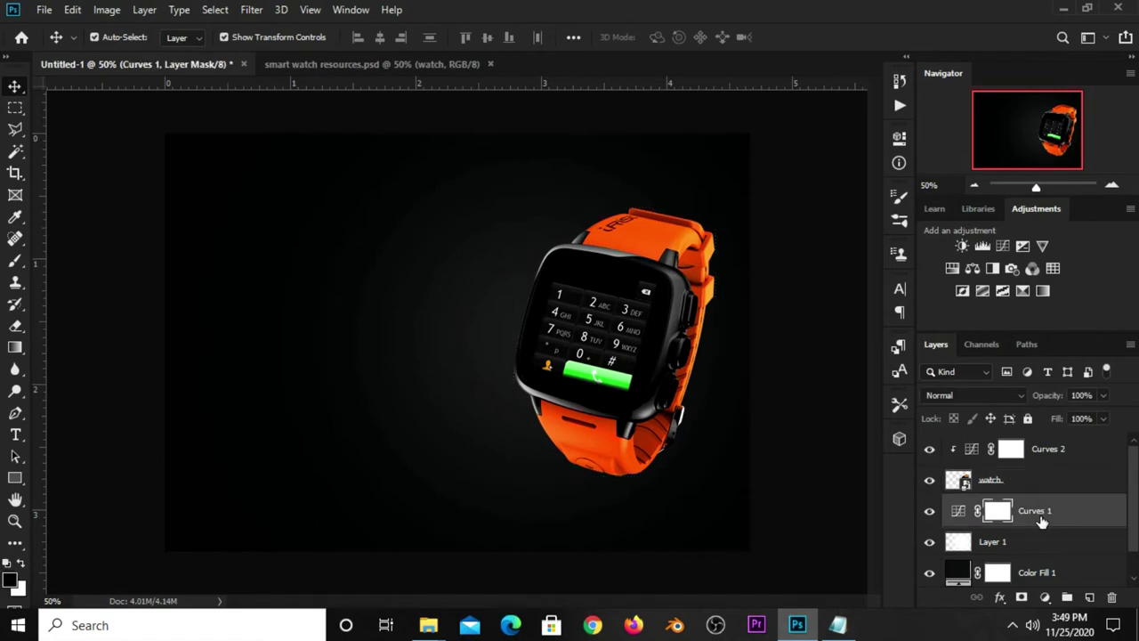
pyautogui.click(1090, 598)
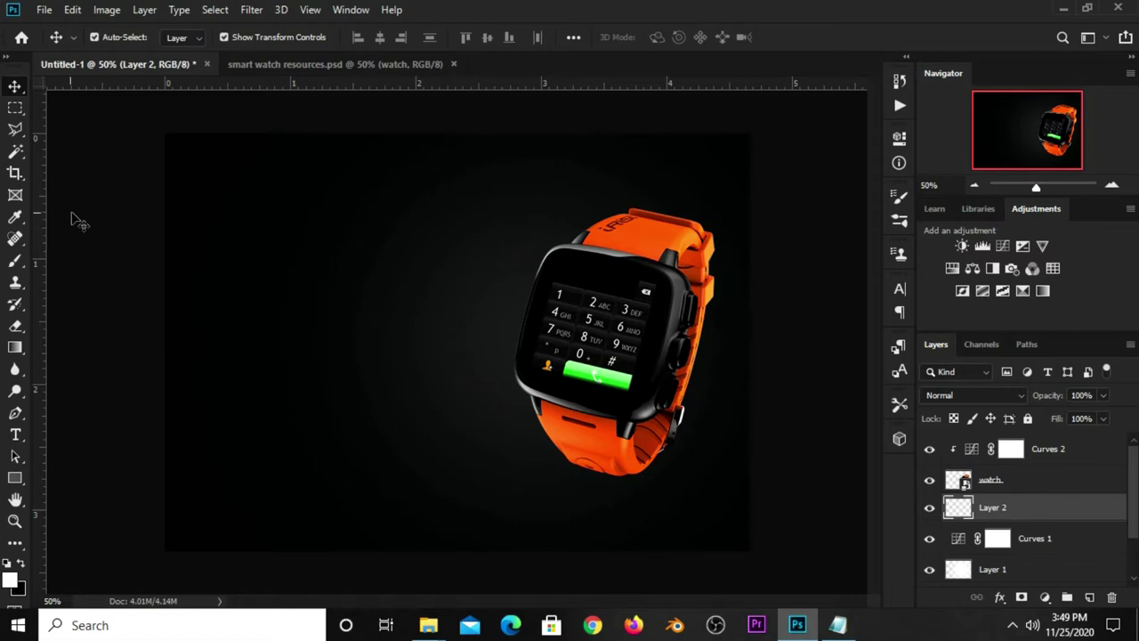
pyautogui.moveTo(15, 259); pyautogui.dragTo(71, 260)
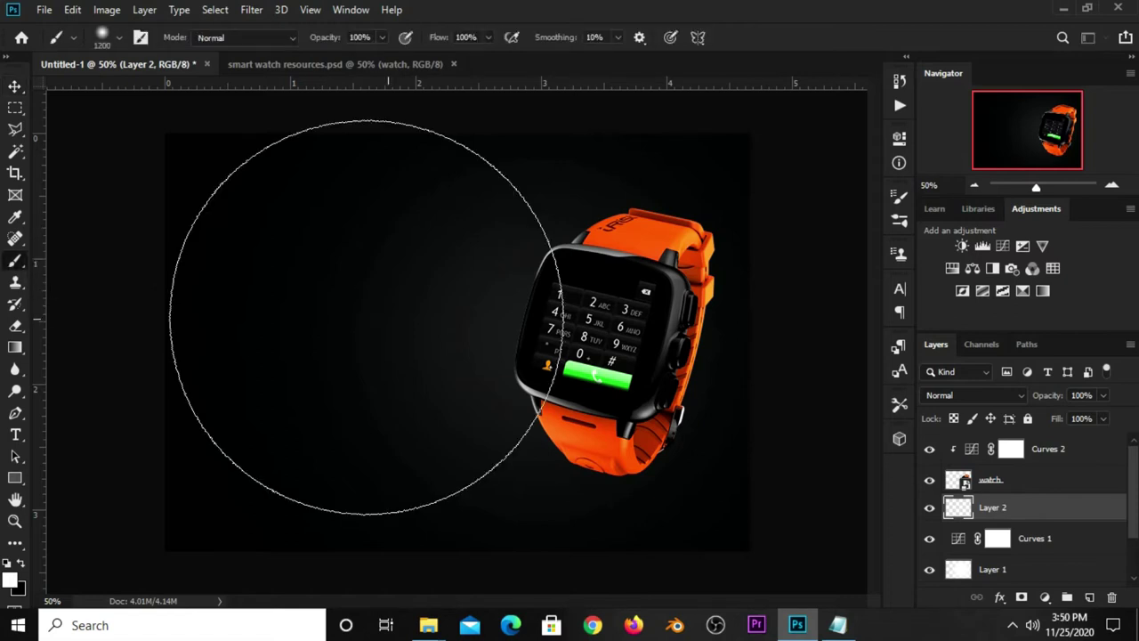
pyautogui.press('[')
pyautogui.press('[')
pyautogui.press('[')
pyautogui.press('[')
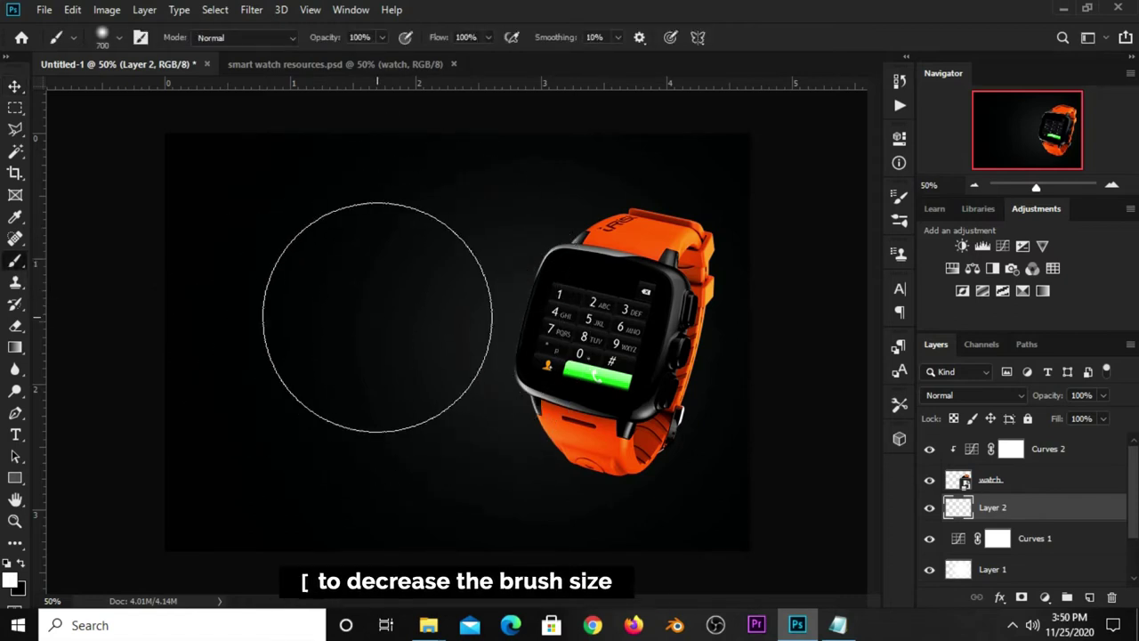
pyautogui.click(901, 200)
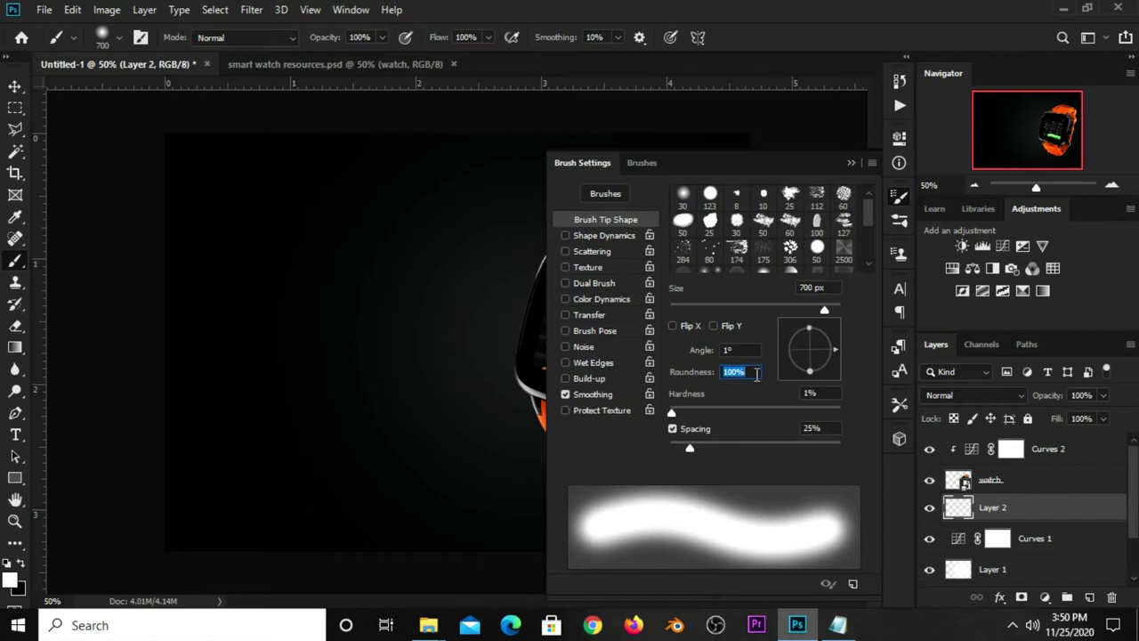
pyautogui.write('6')
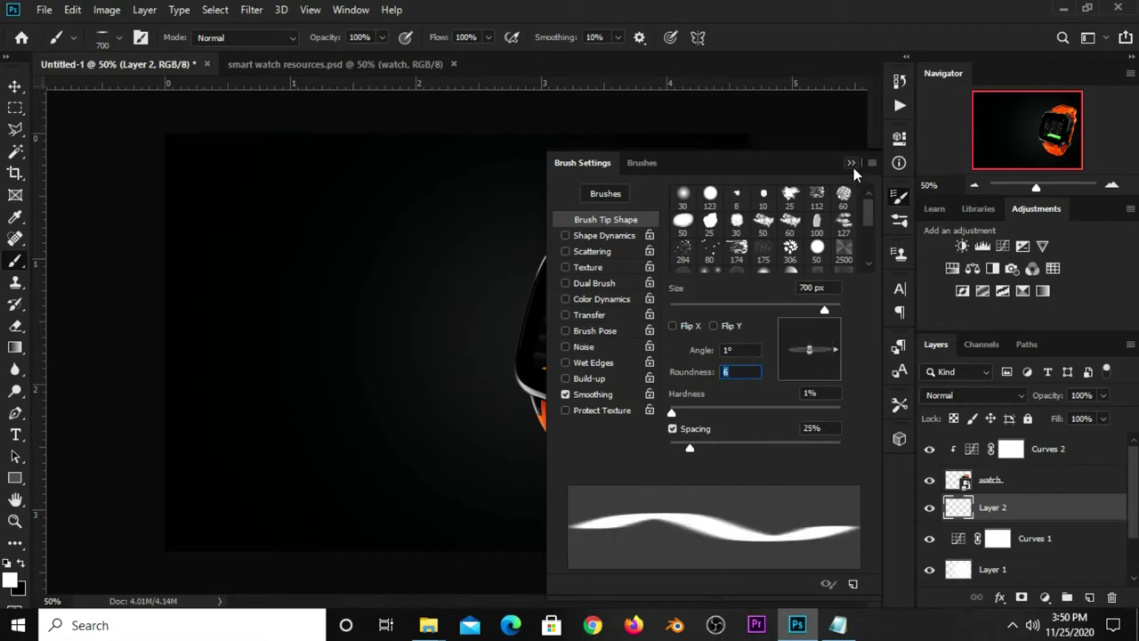
pyautogui.click(851, 164)
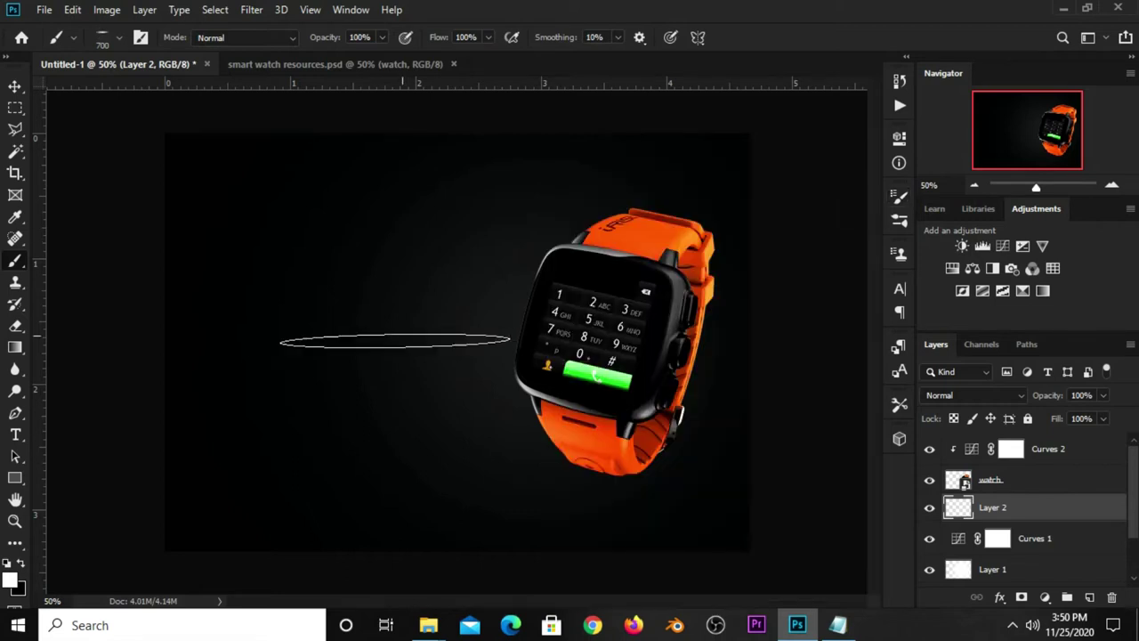
# Paint a flat 400 px black shadow under the watch and set its layer to 75% opacity
pyautogui.click(19, 567)
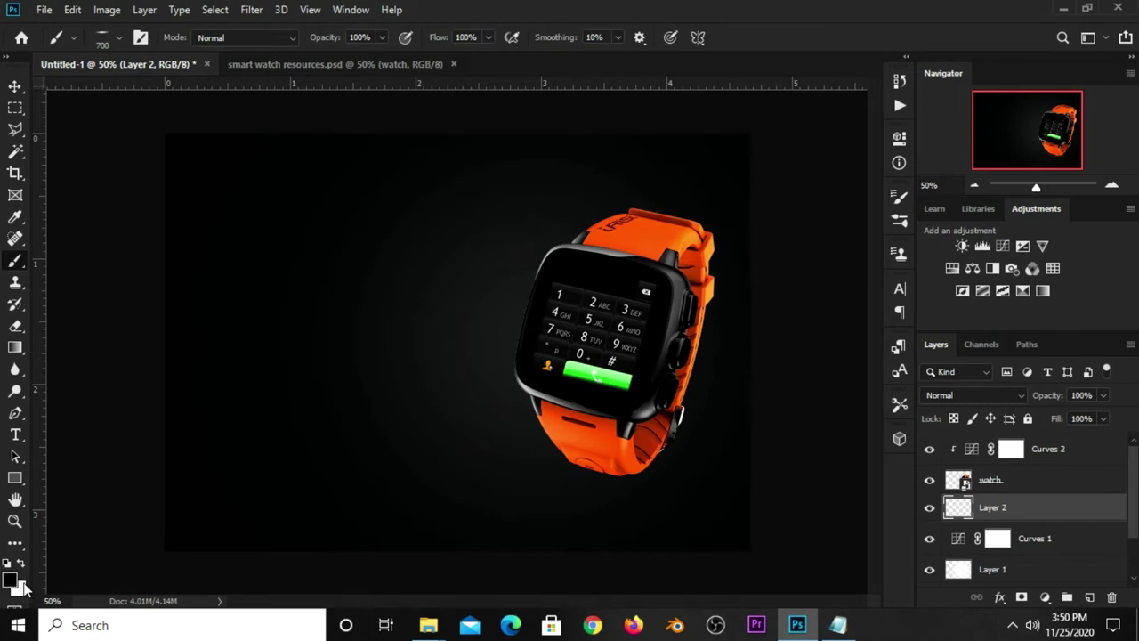
pyautogui.press('[')
pyautogui.press('[')
pyautogui.press('[')
pyautogui.press('[')
pyautogui.press(']')
pyautogui.click(606, 476)
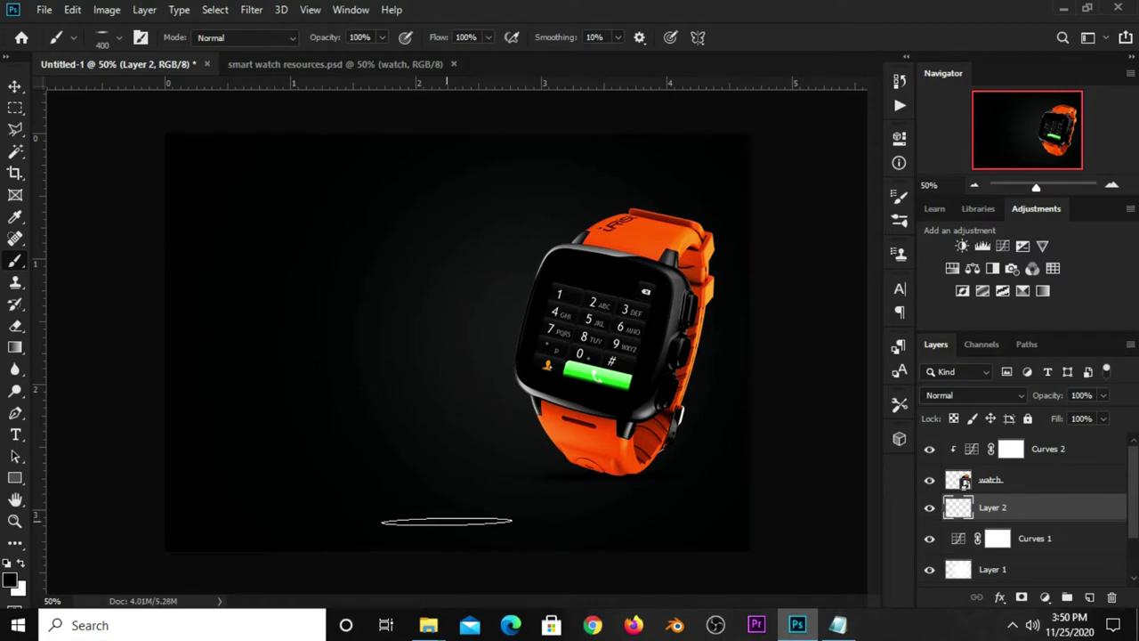
pyautogui.click(15, 86)
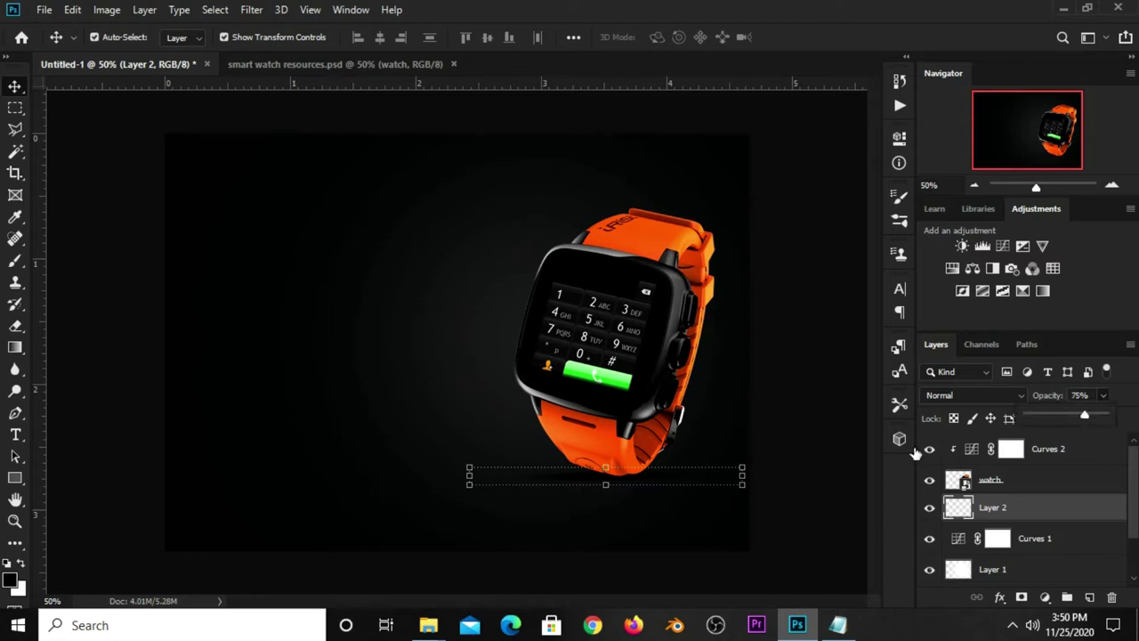
pyautogui.click(753, 471)
pyautogui.click(654, 478)
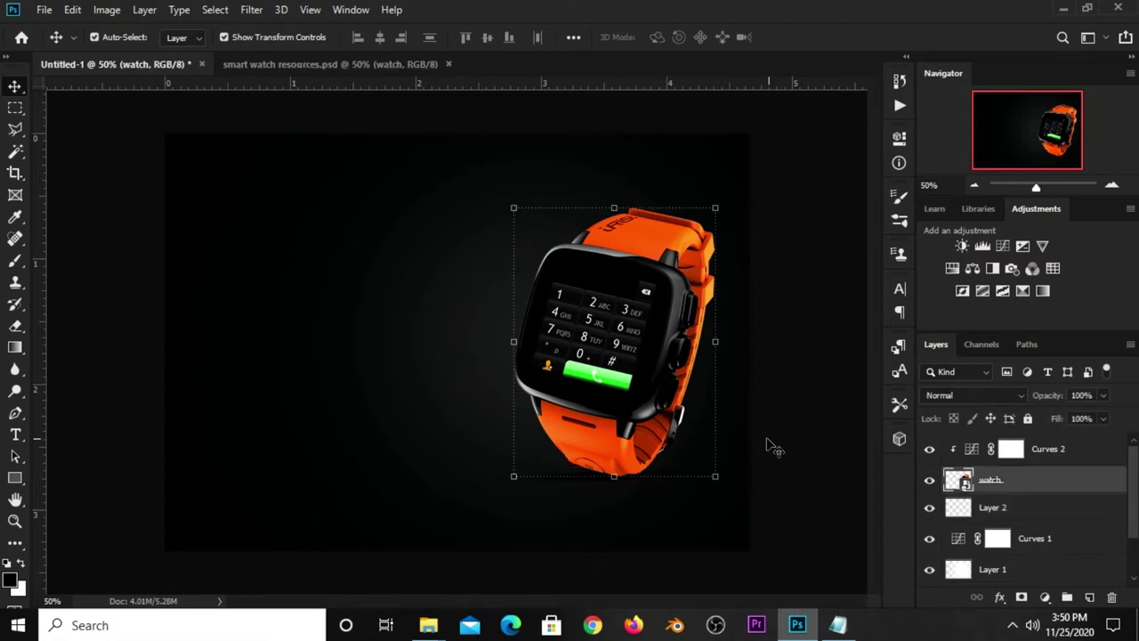
pyautogui.click(685, 473)
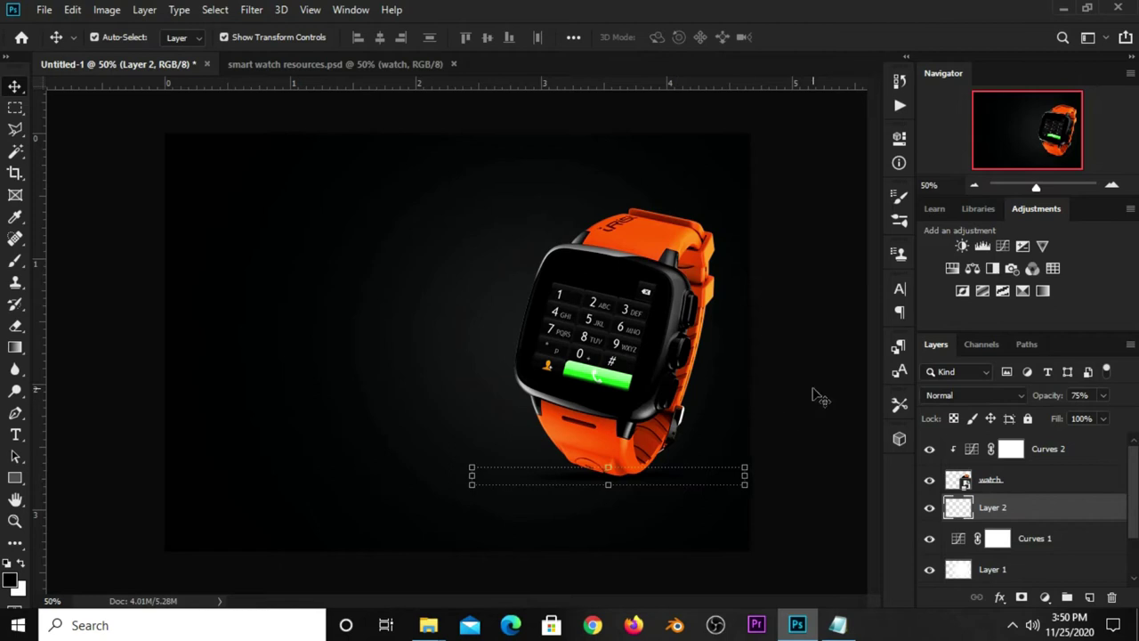
pyautogui.click(805, 461)
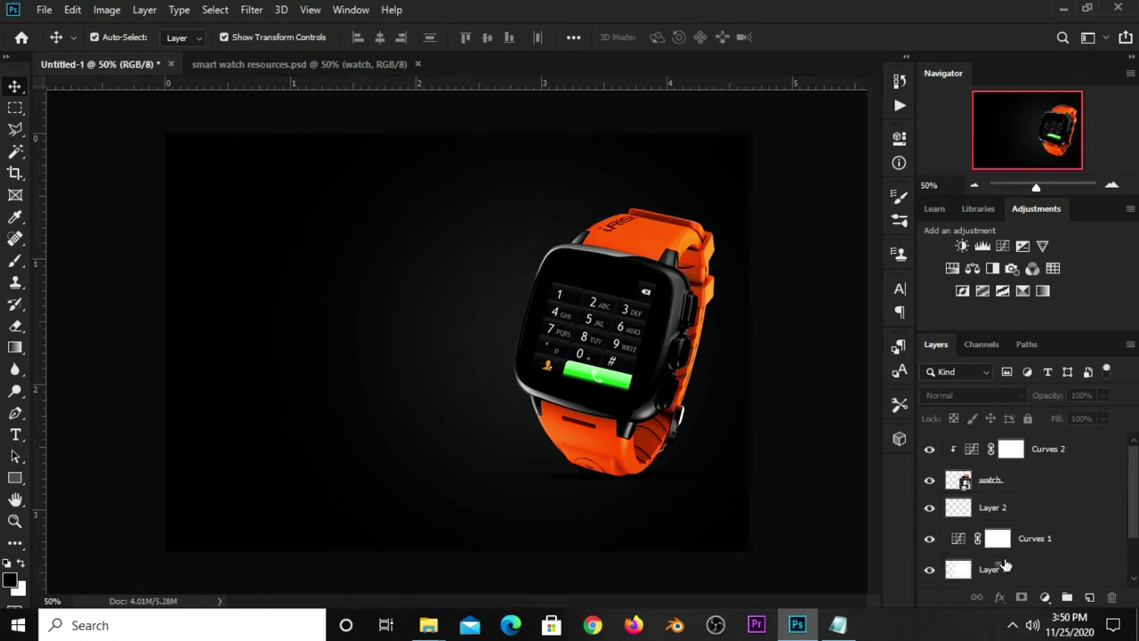
# On a new top layer, draw a closed wave-shaped pen path in the lower-left corner
pyautogui.click(1088, 597)
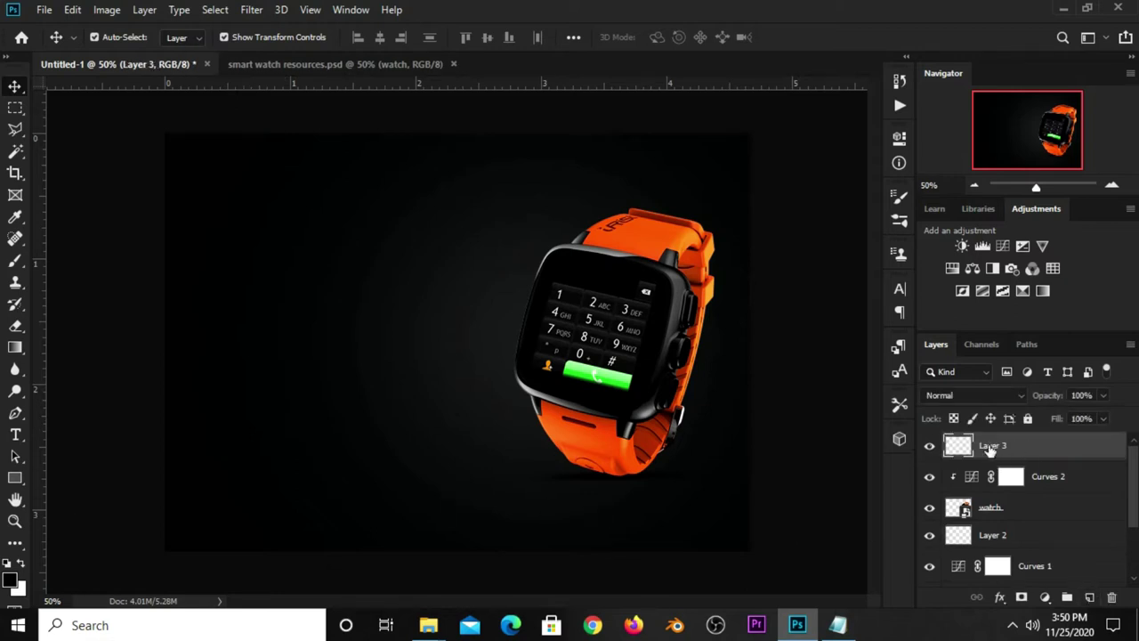
pyautogui.rightClick(16, 414)
pyautogui.click(133, 413)
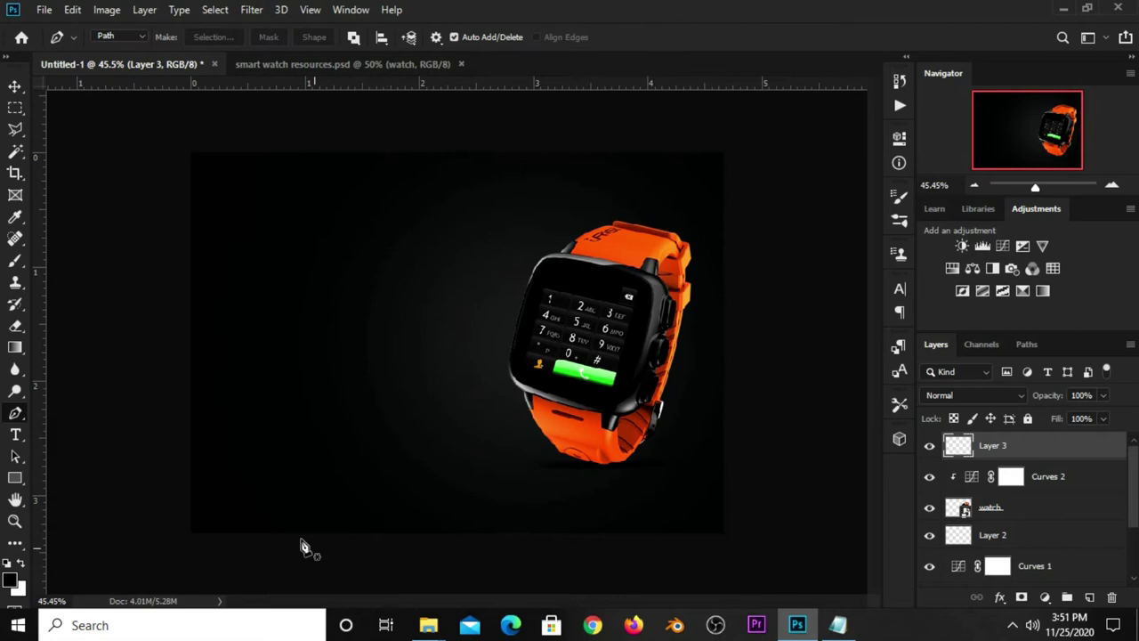
pyautogui.click(410, 552)
pyautogui.moveTo(344, 457); pyautogui.dragTo(260, 477)
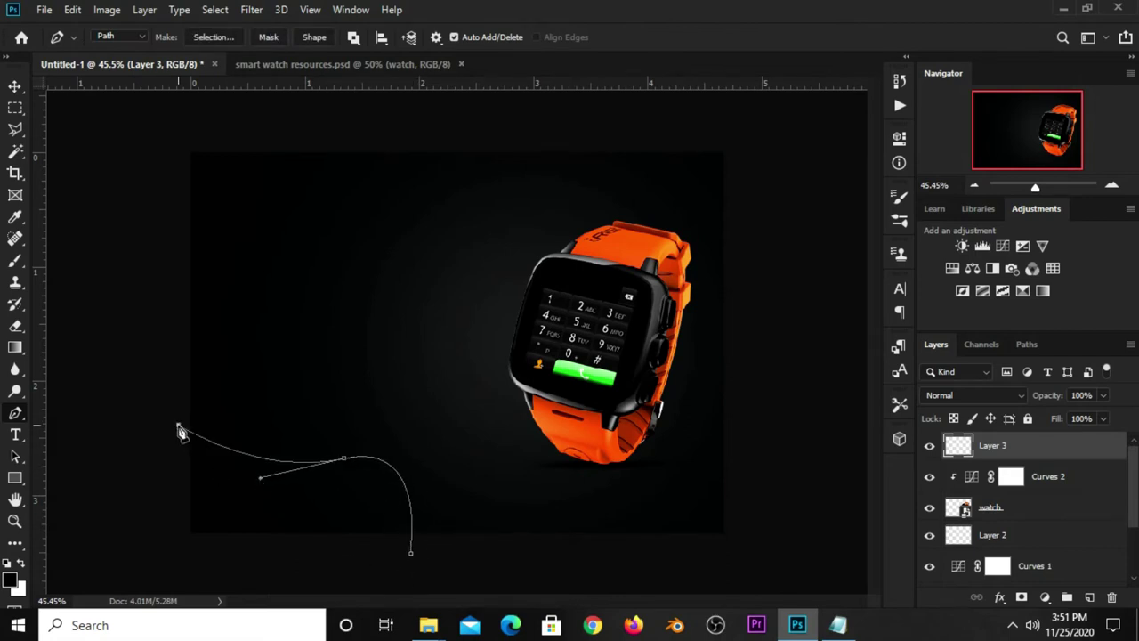
pyautogui.click(179, 426)
pyautogui.click(177, 550)
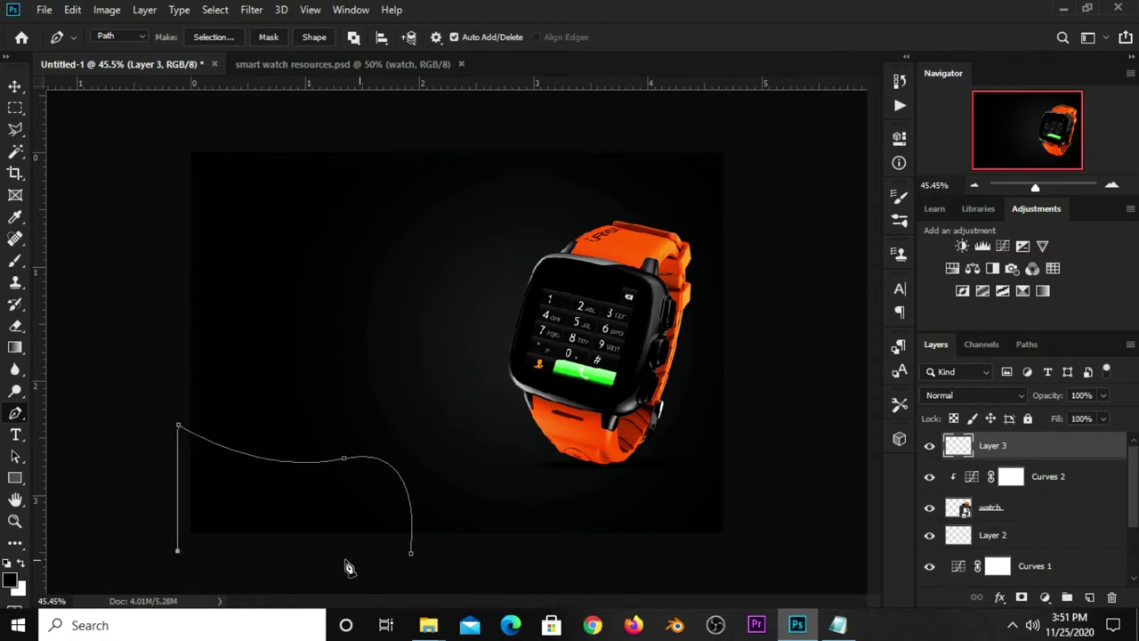
pyautogui.click(413, 555)
# Turn the wave path into a selection with a 0.1 px feather radius
pyautogui.rightClick(311, 527)
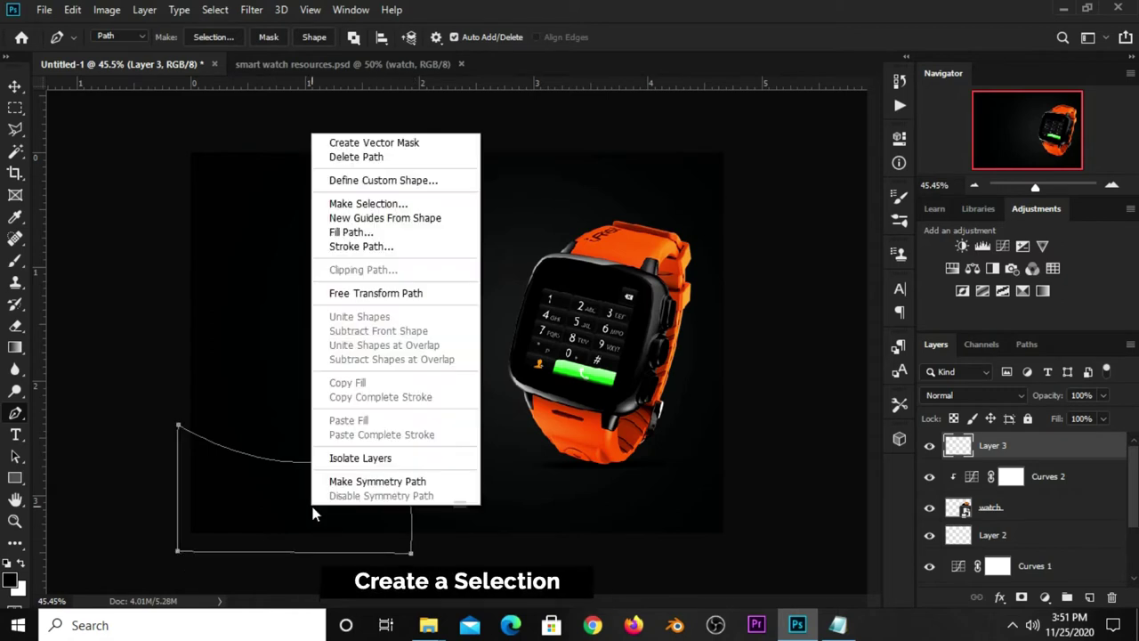
pyautogui.click(369, 206)
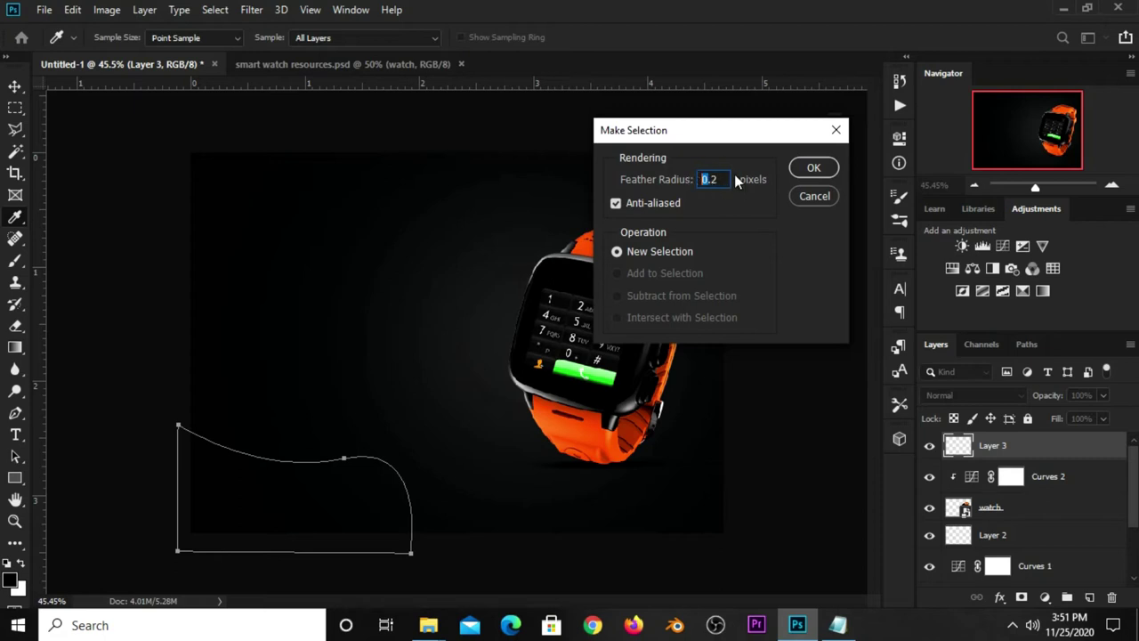
pyautogui.moveTo(698, 180); pyautogui.dragTo(694, 181)
pyautogui.click(814, 167)
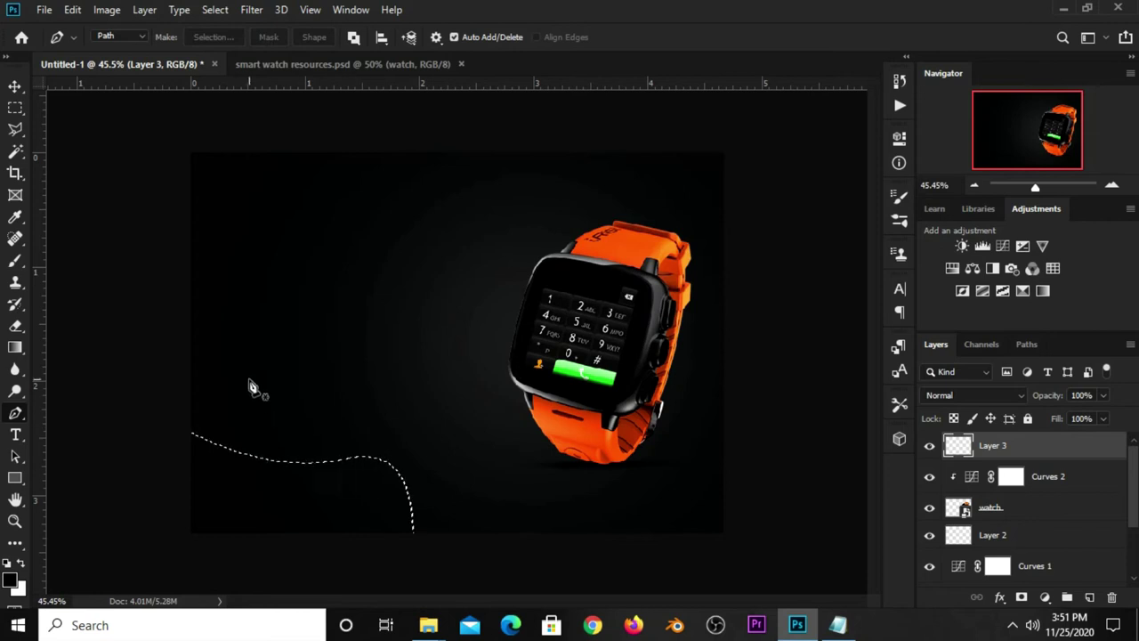
# Open the Fill dialog for the wave selection with Contents set to Color
pyautogui.click(15, 108)
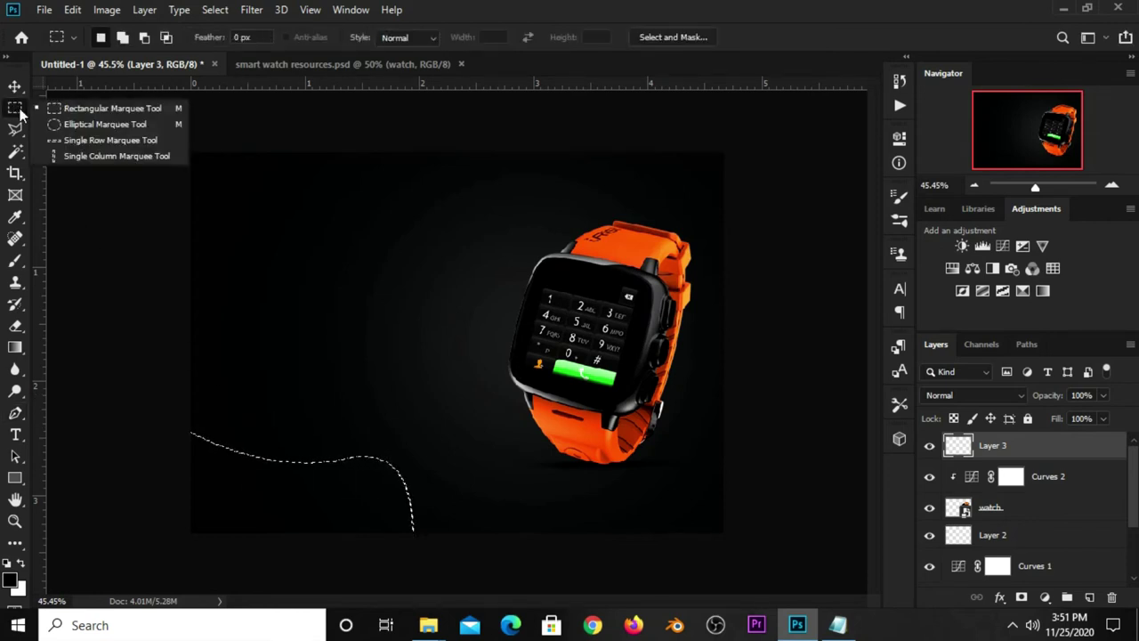
pyautogui.rightClick(299, 494)
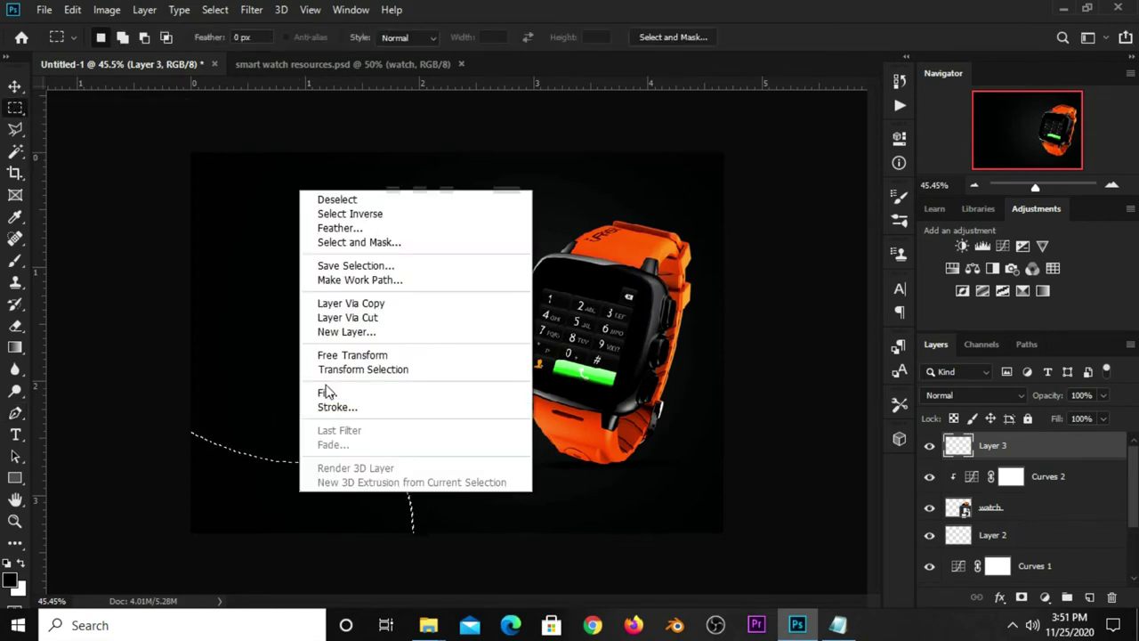
pyautogui.click(327, 393)
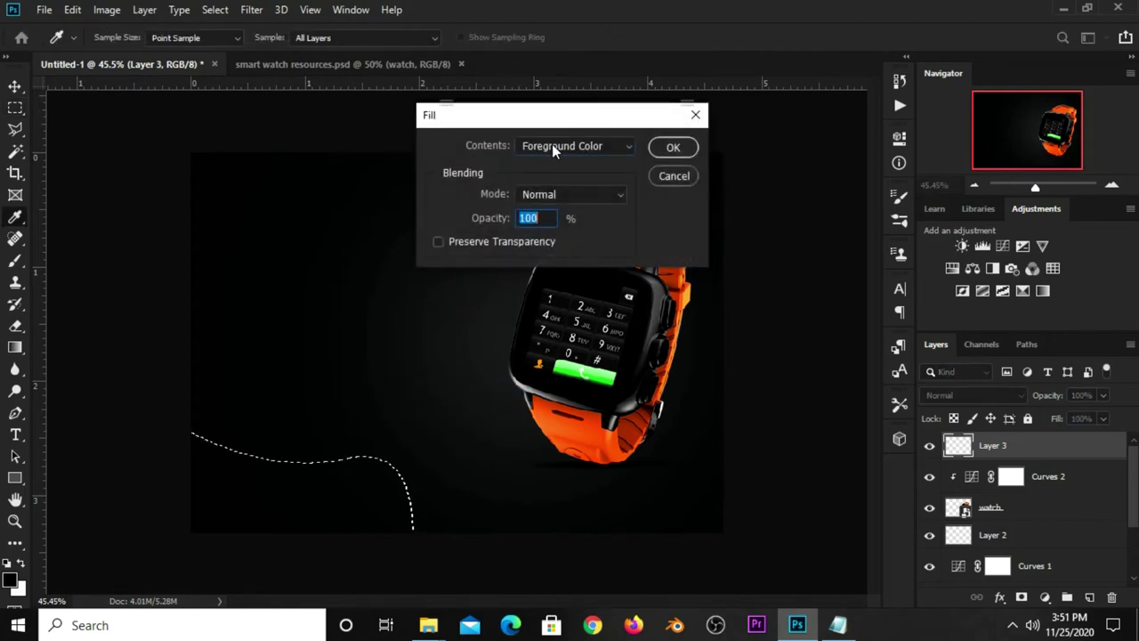
pyautogui.click(552, 145)
pyautogui.click(544, 189)
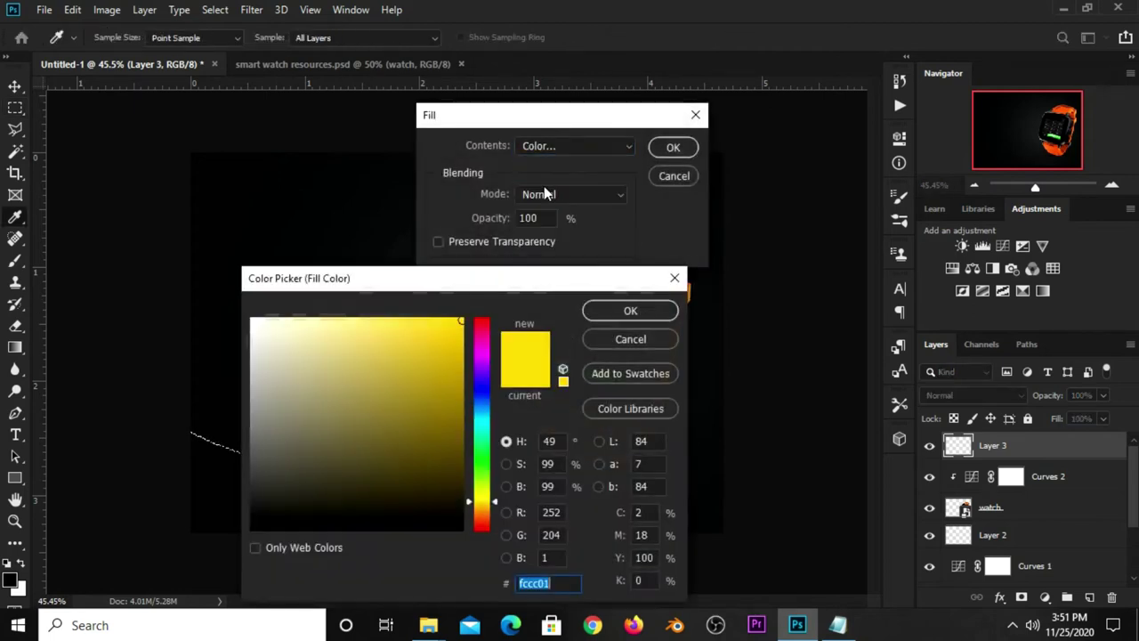
# Set the fill colour to e5691e, copied from the Notepad colour codes
pyautogui.click(838, 625)
pyautogui.moveTo(632, 279); pyautogui.dragTo(575, 280)
pyautogui.click(638, 279)
pyautogui.rightClick(625, 281)
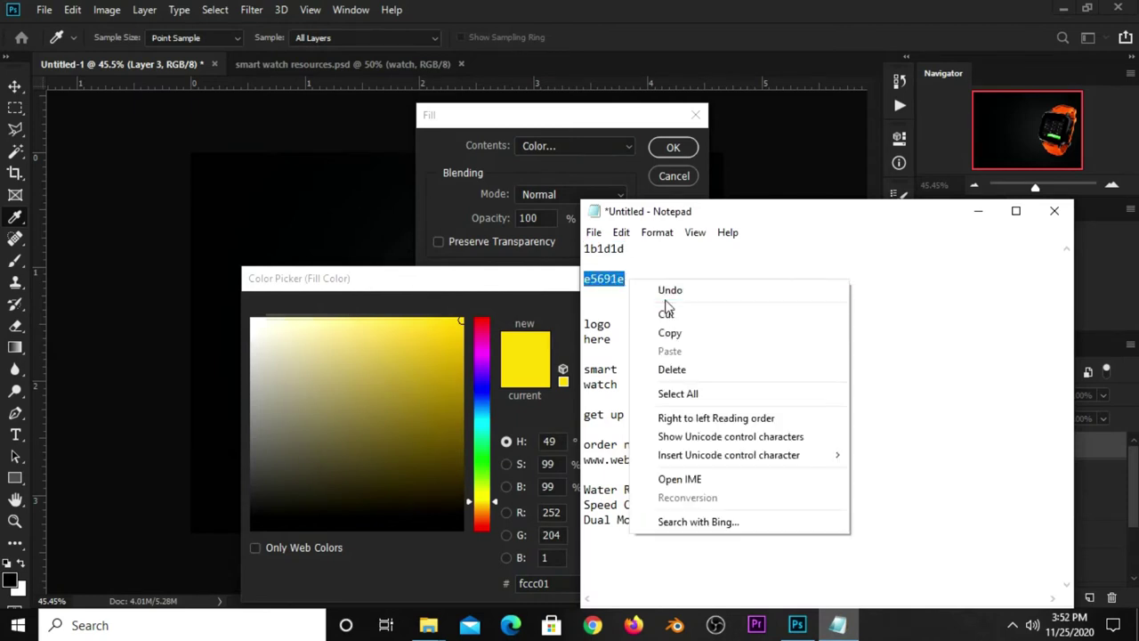
pyautogui.click(670, 333)
pyautogui.click(562, 584)
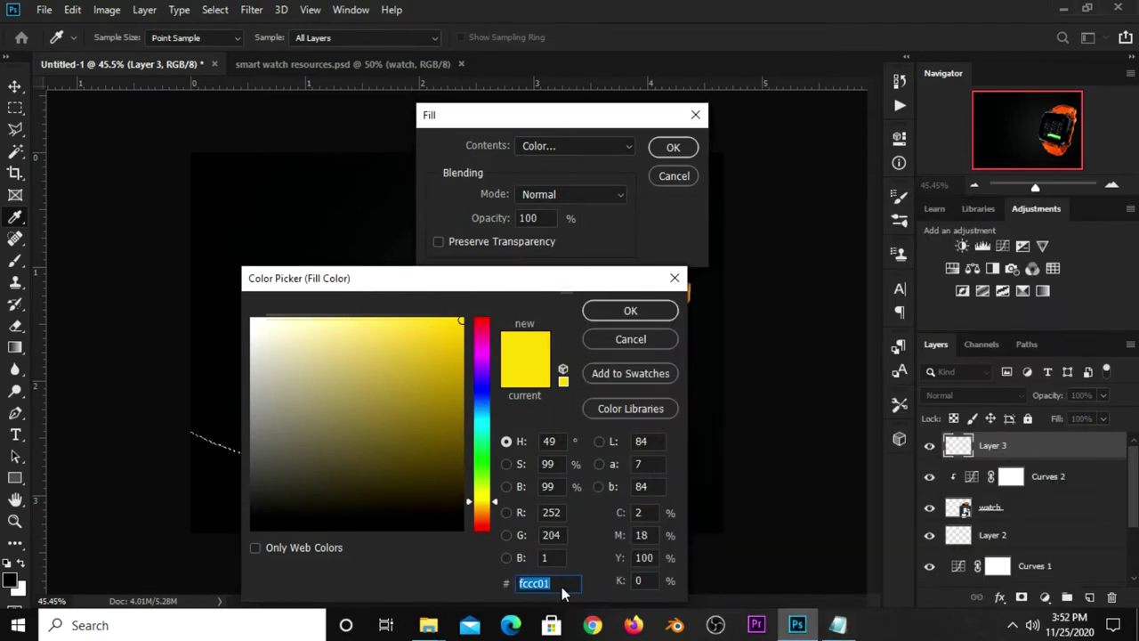
pyautogui.rightClick(563, 588)
pyautogui.click(596, 427)
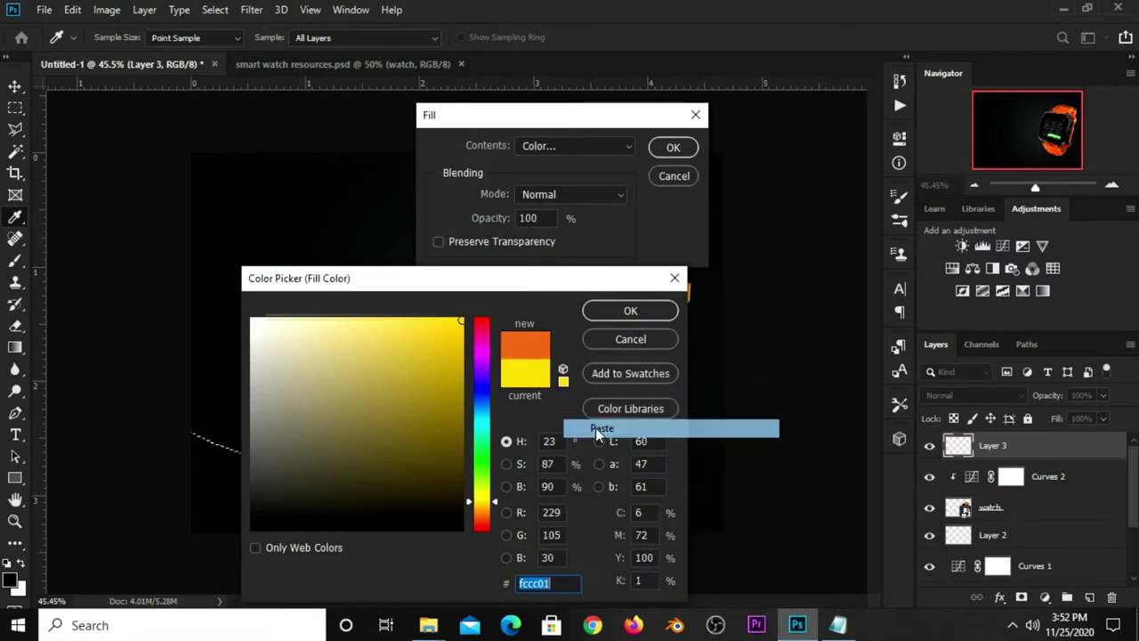
pyautogui.doubleClick(572, 583)
pyautogui.click(598, 316)
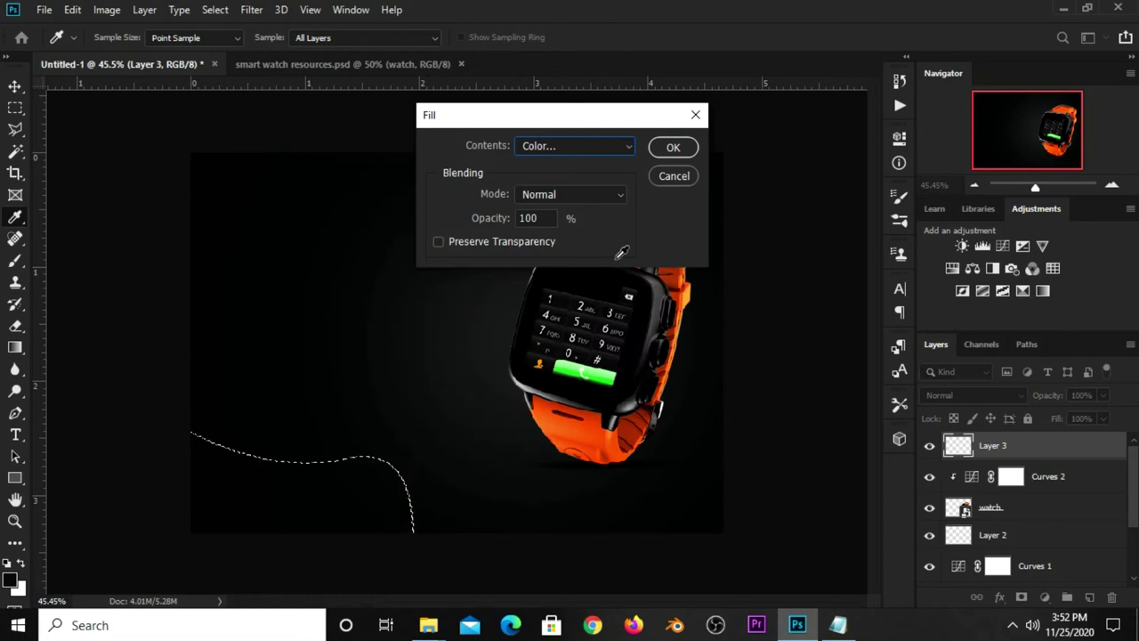
# Fill the wave selection orange on Layer 3 and deselect it, with auto-select turned off
pyautogui.click(669, 145)
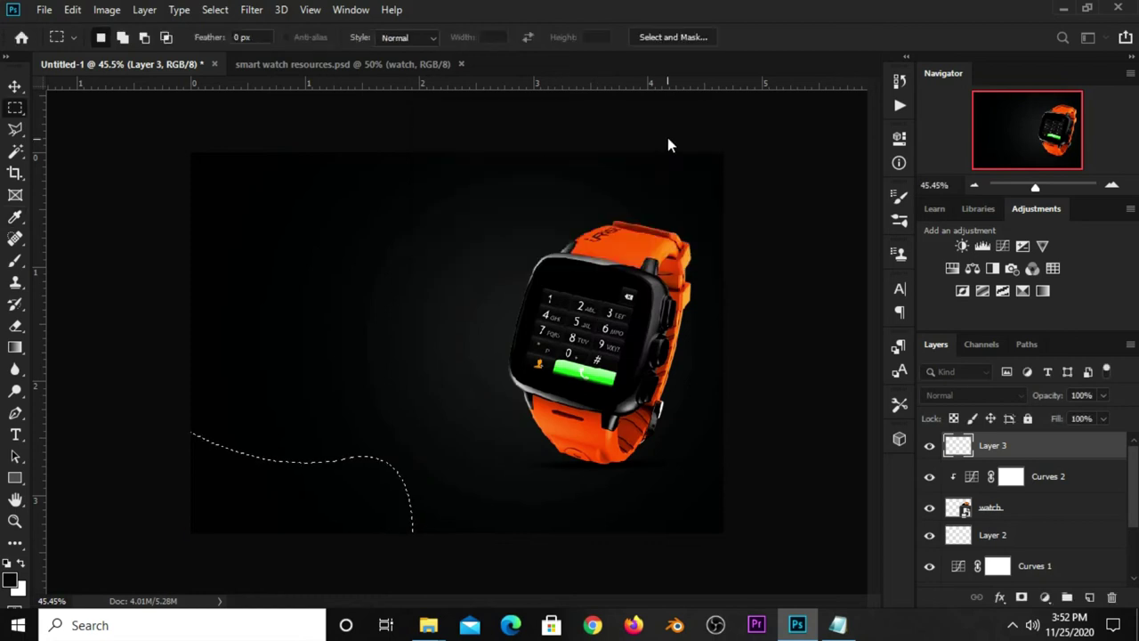
pyautogui.click(14, 86)
pyautogui.click(89, 87)
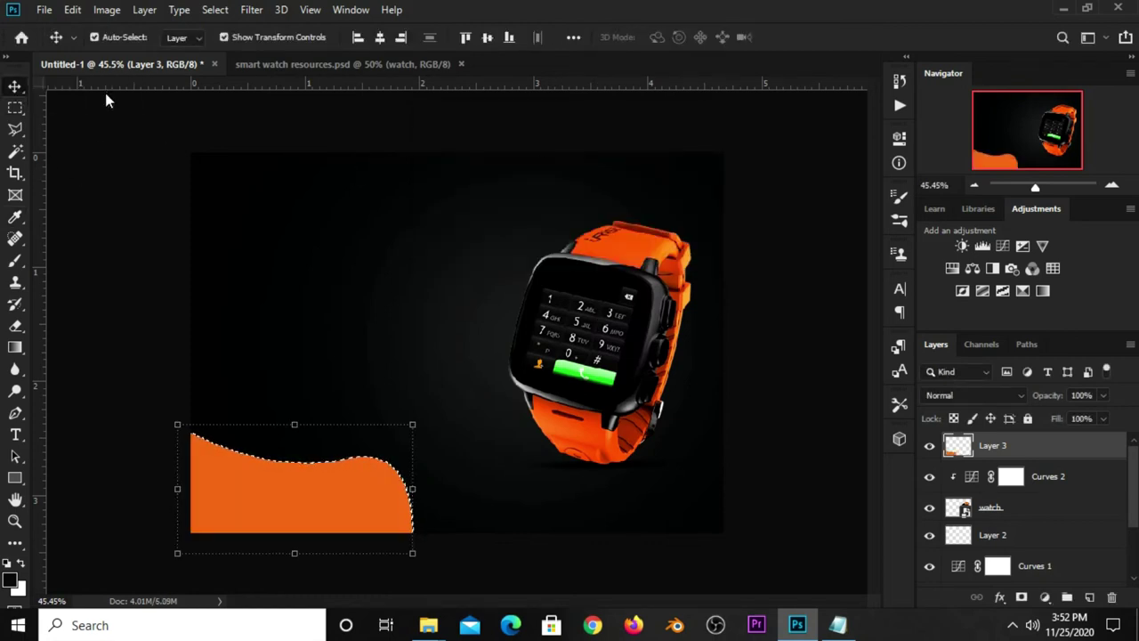
pyautogui.hotkey('ctrl', 'd')
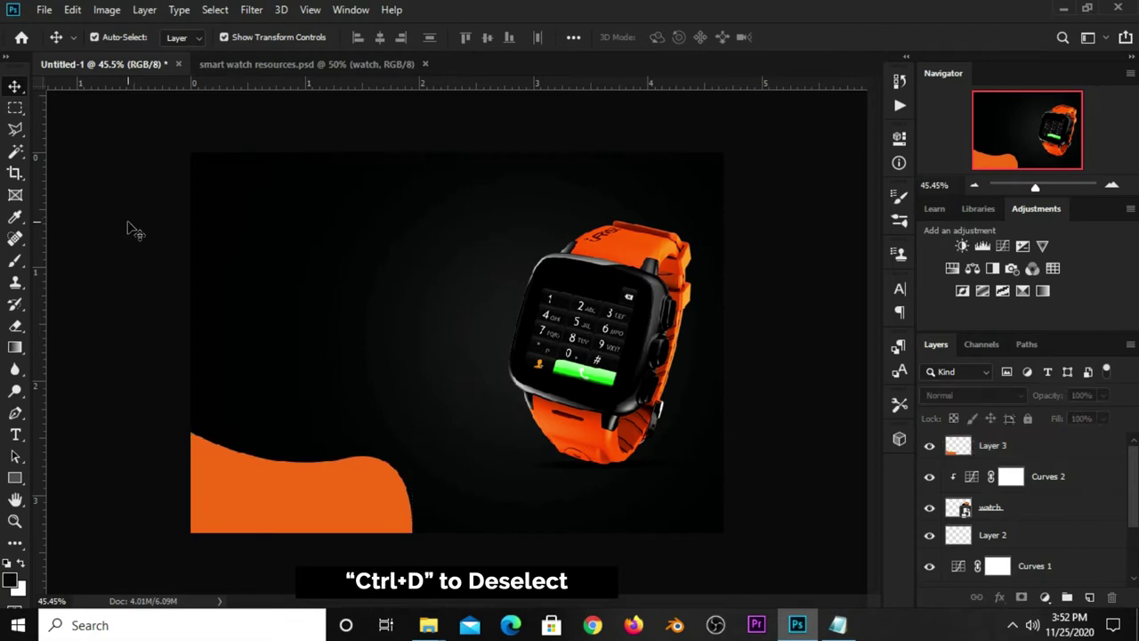
pyautogui.hotkey('ctrl', '+')
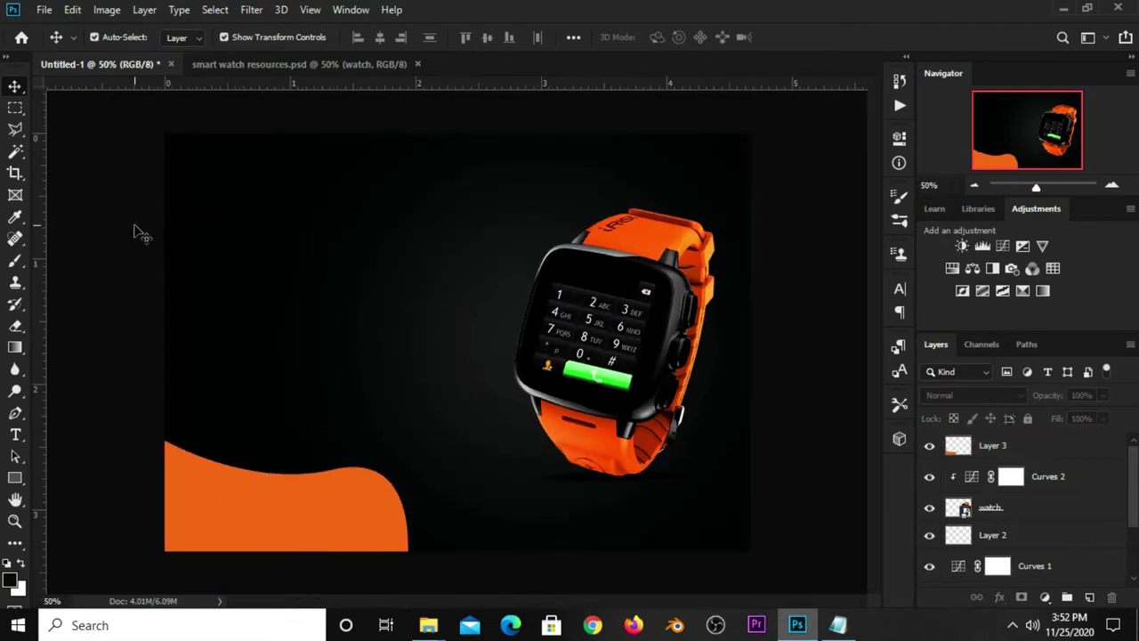
pyautogui.click(278, 493)
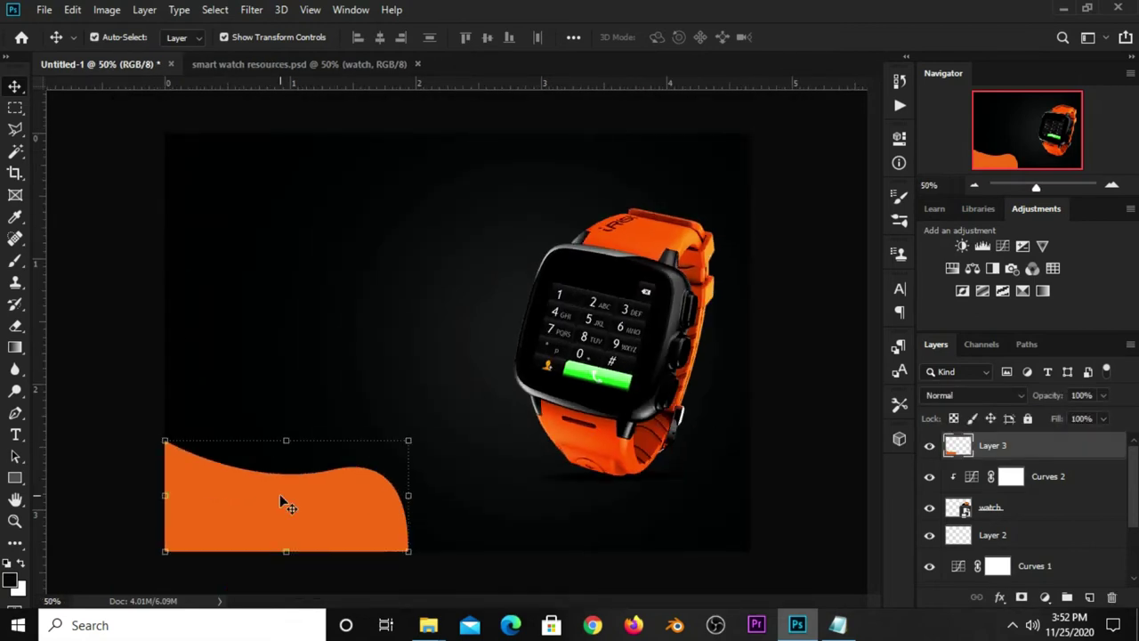
pyautogui.click(94, 481)
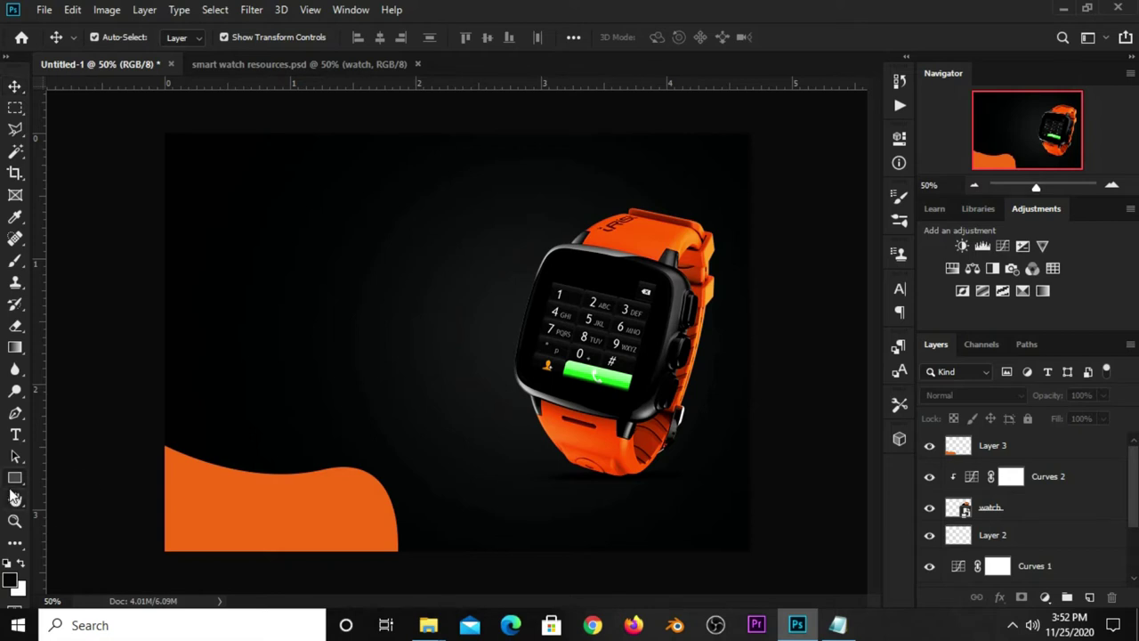
pyautogui.click(15, 478)
# Draw a small rectangle near the top-left with its fill sampled as orange #e5691e
pyautogui.click(79, 480)
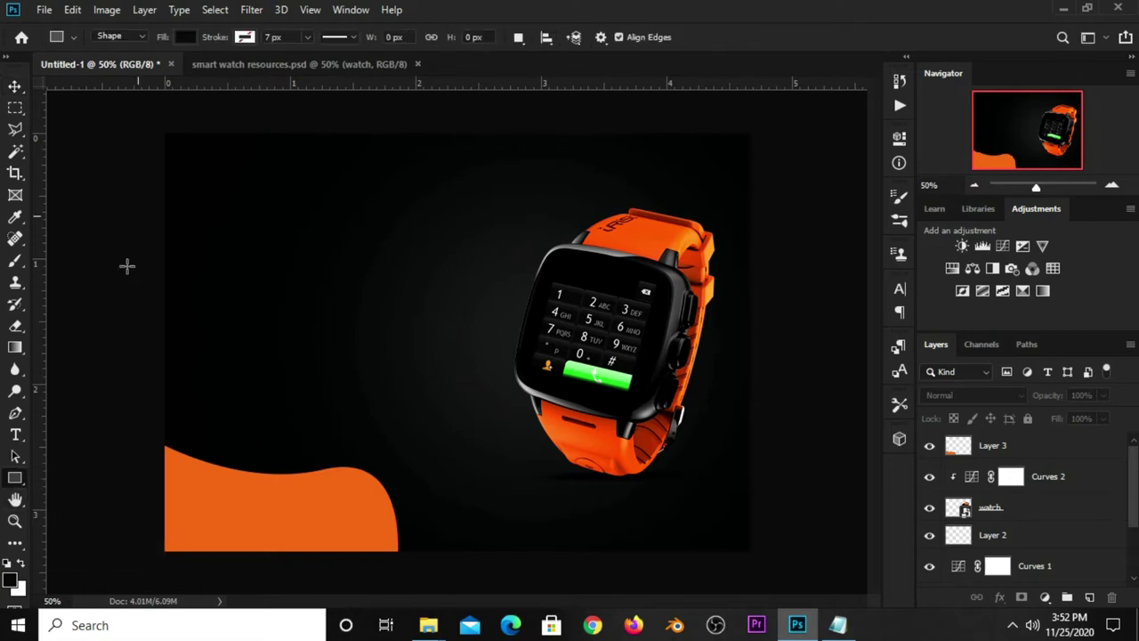
pyautogui.click(183, 36)
pyautogui.click(264, 68)
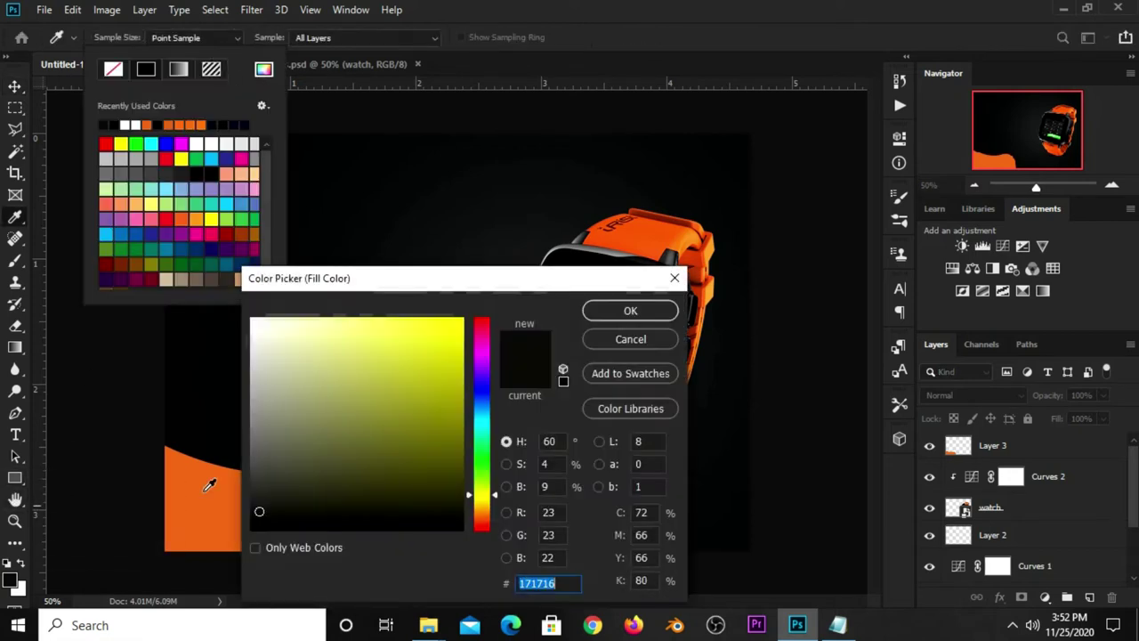
pyautogui.click(204, 522)
pyautogui.doubleClick(563, 583)
pyautogui.press('Return')
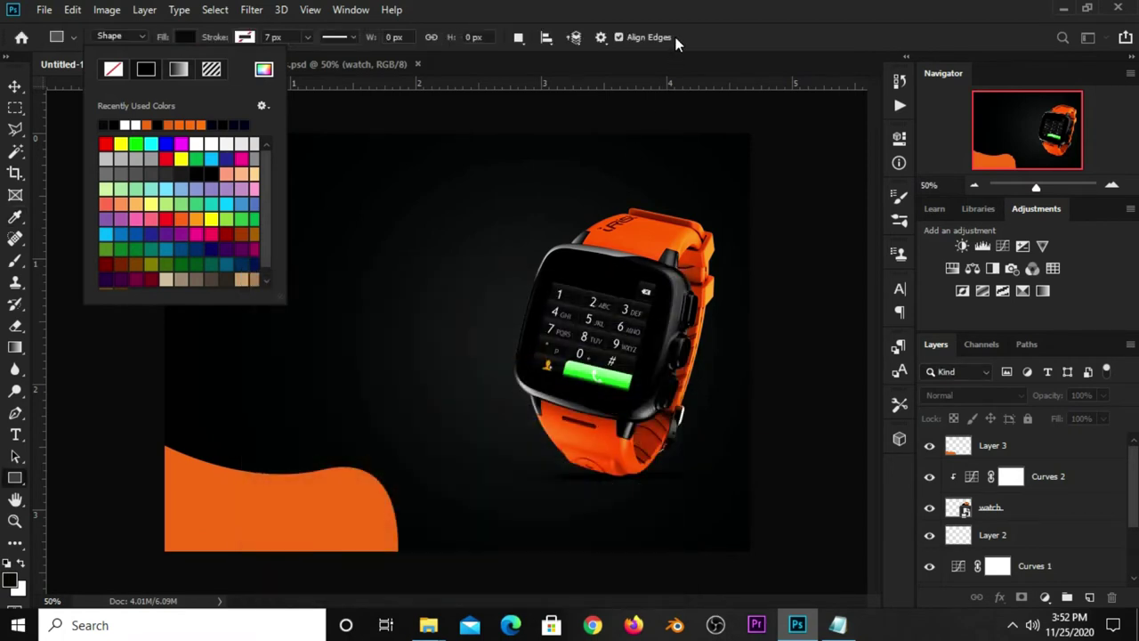
pyautogui.moveTo(197, 130); pyautogui.dragTo(270, 169)
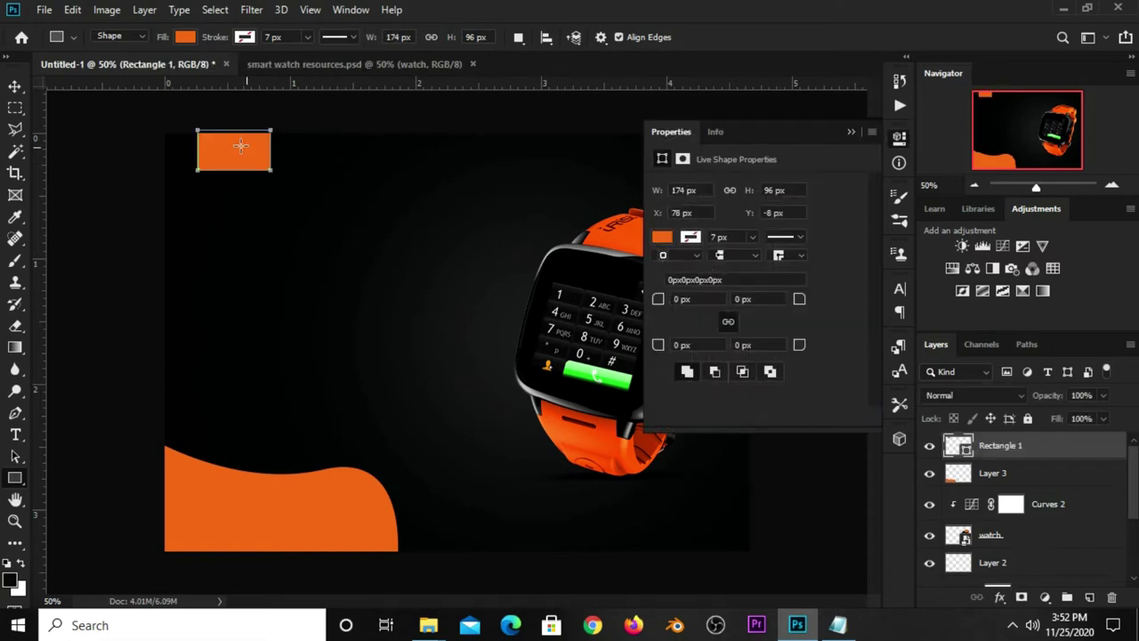
# Stretch the orange rectangle taller and move it up against the banner's top edge
pyautogui.click(15, 86)
pyautogui.click(234, 165)
pyautogui.moveTo(234, 169); pyautogui.dragTo(235, 183)
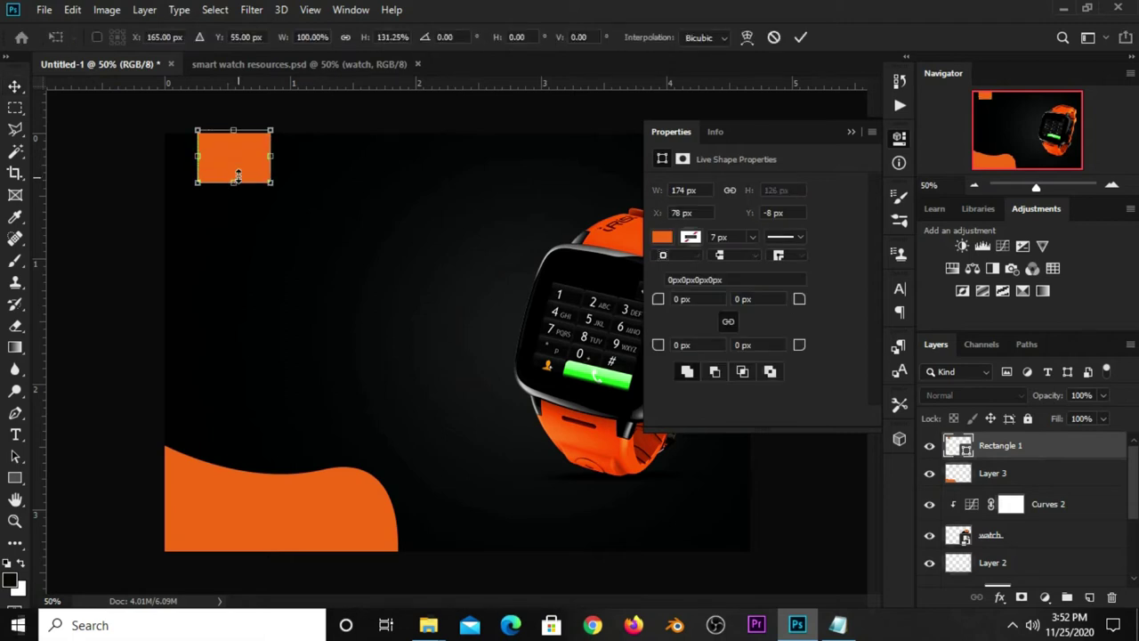
pyautogui.press('Return')
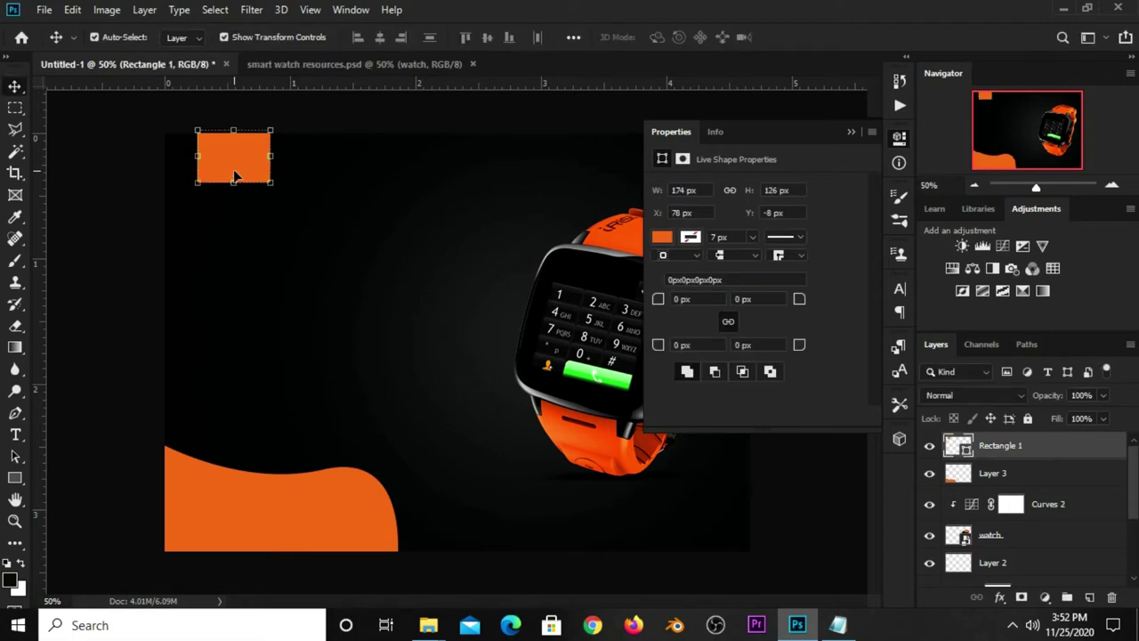
pyautogui.moveTo(236, 155); pyautogui.dragTo(230, 158)
pyautogui.click(301, 130)
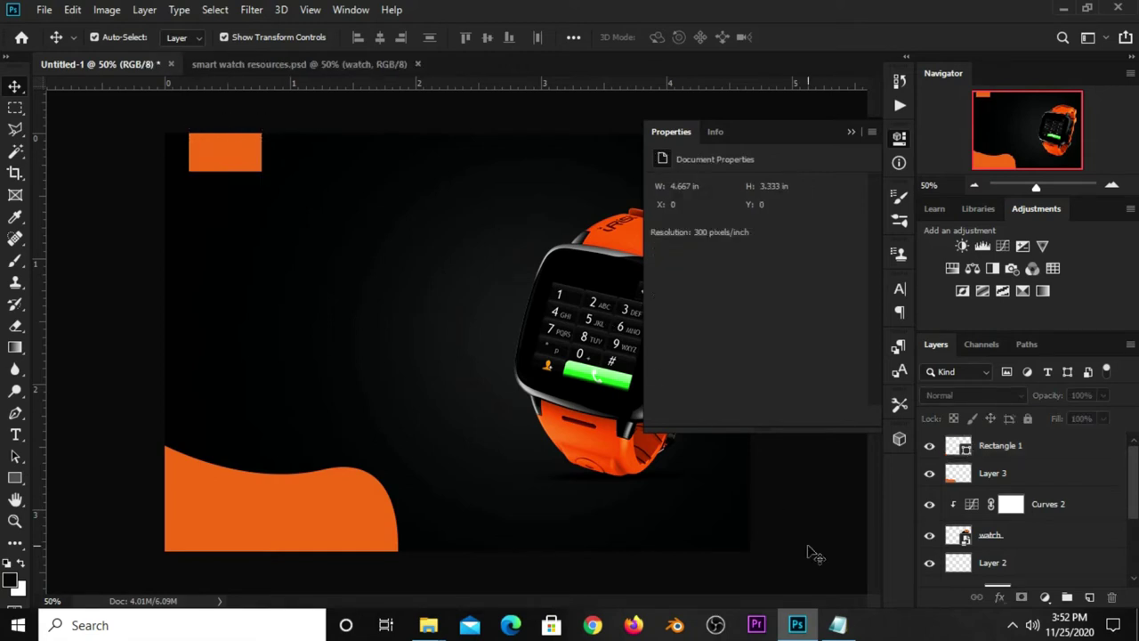
# Copy the 'logo here' text from the Notepad notes
pyautogui.click(837, 625)
pyautogui.moveTo(619, 342); pyautogui.dragTo(583, 324)
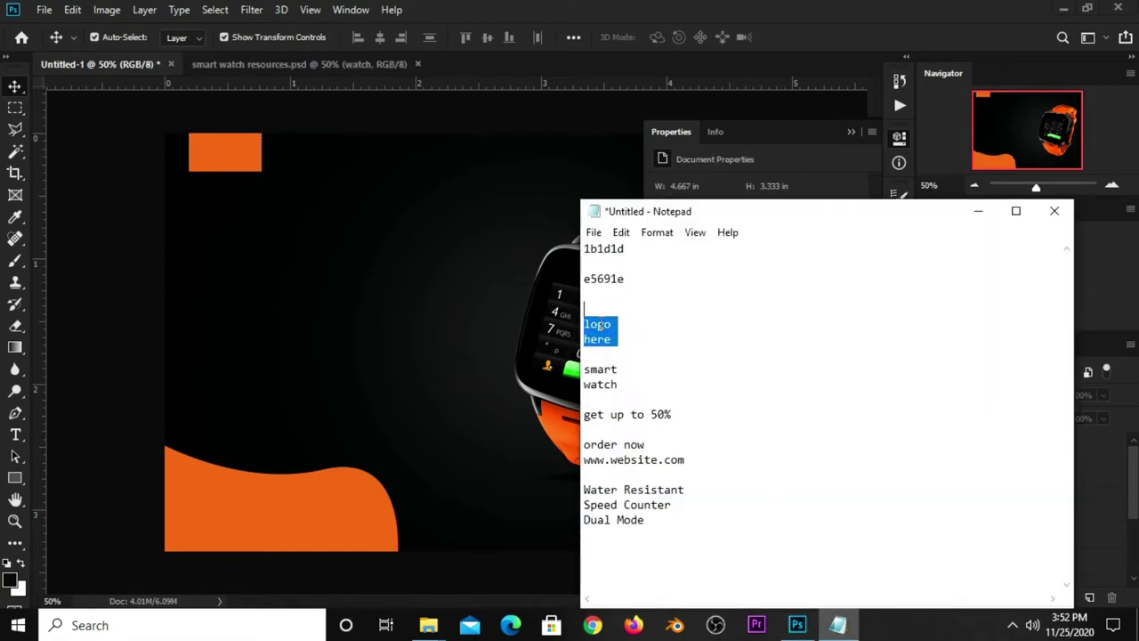
pyautogui.rightClick(606, 328)
pyautogui.click(641, 377)
pyautogui.click(806, 33)
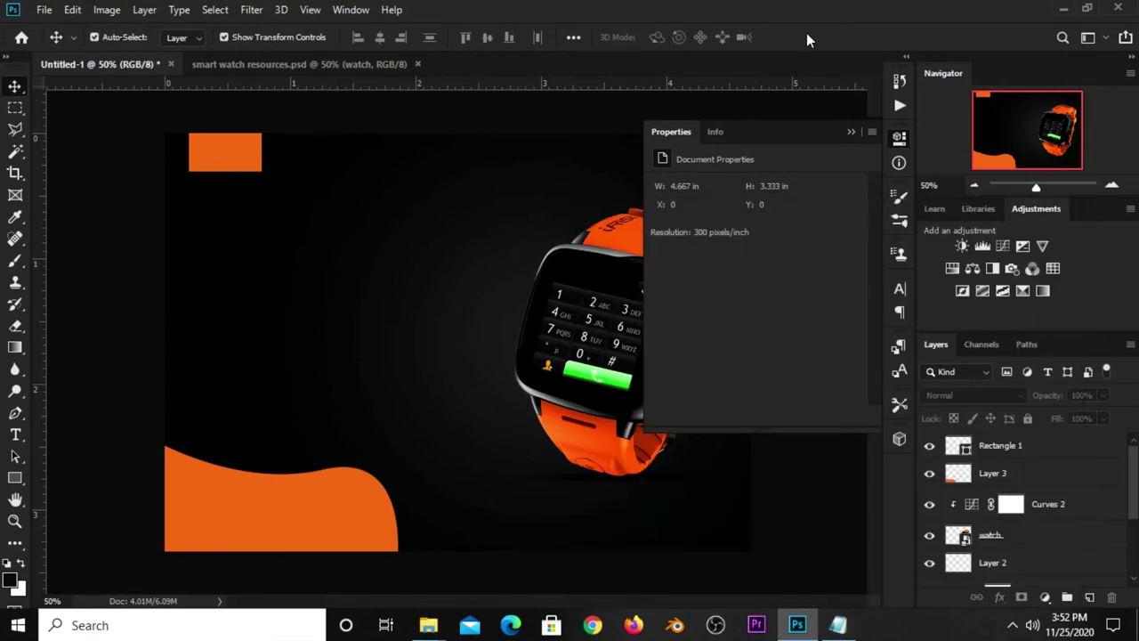
pyautogui.click(852, 132)
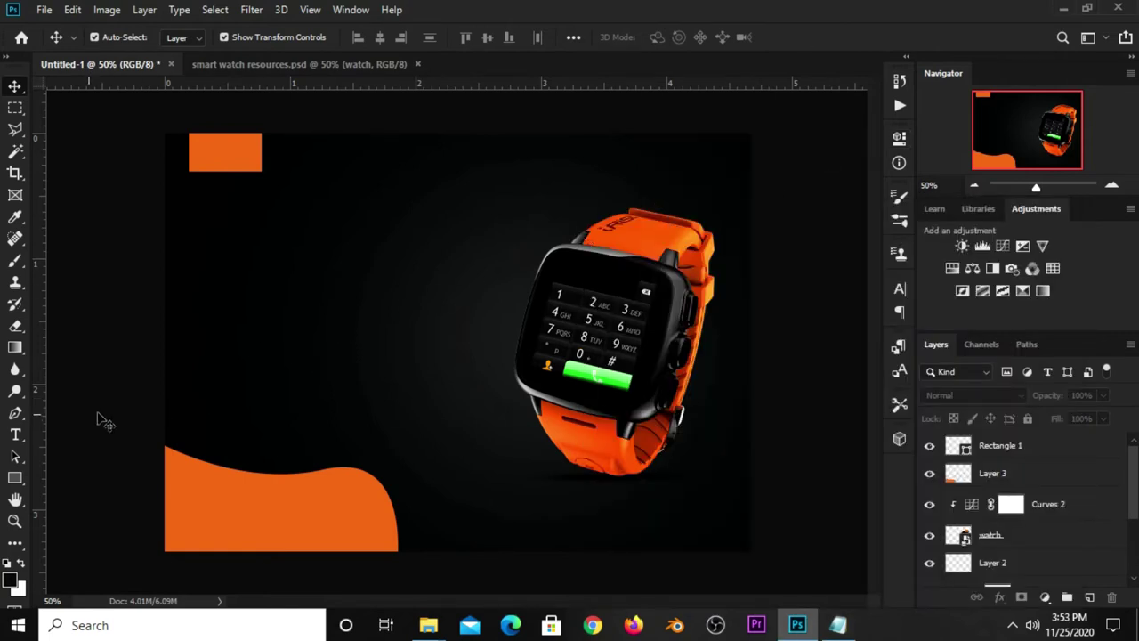
# Add a 'logo here' text layer left of the watch, coloured white ffffff
pyautogui.rightClick(15, 434)
pyautogui.click(56, 435)
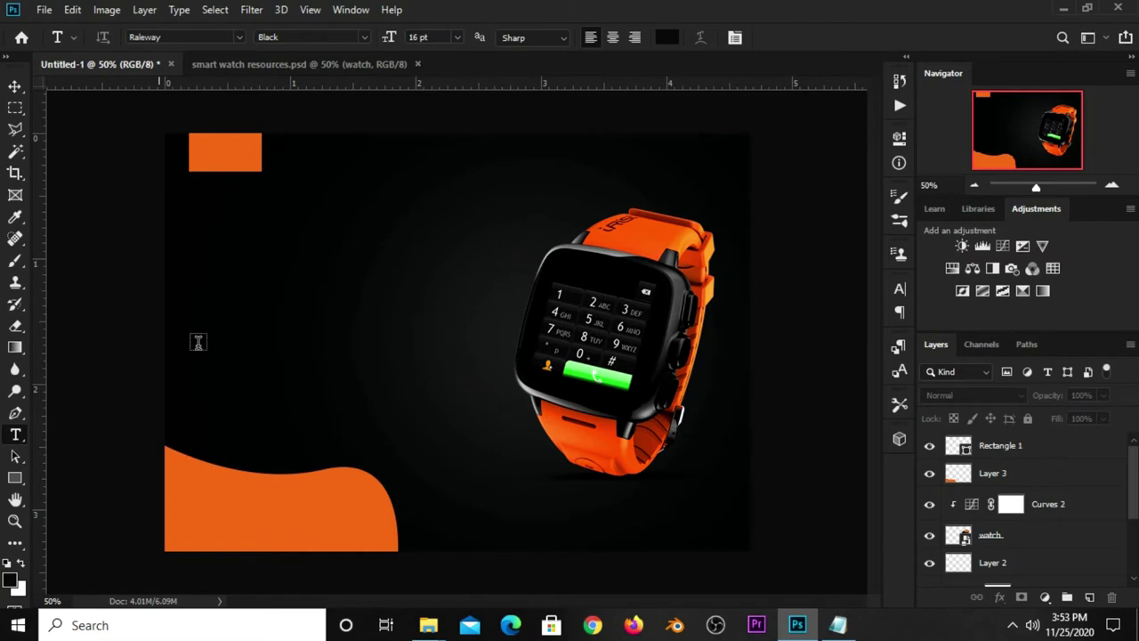
pyautogui.click(292, 276)
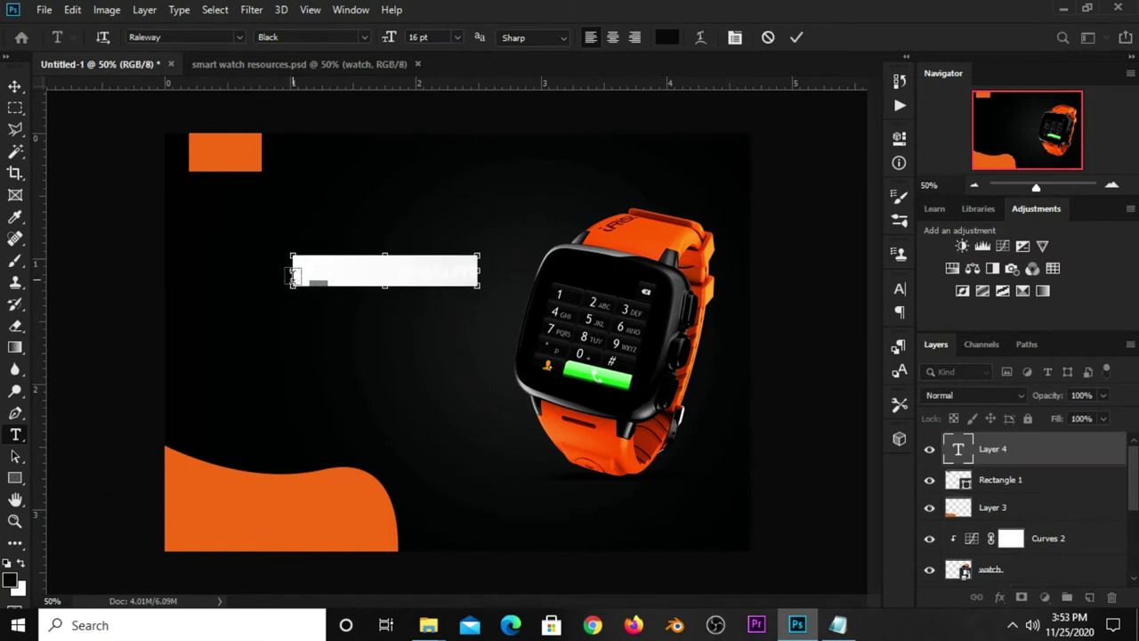
pyautogui.press('Return')
pyautogui.press('Return')
pyautogui.click(797, 37)
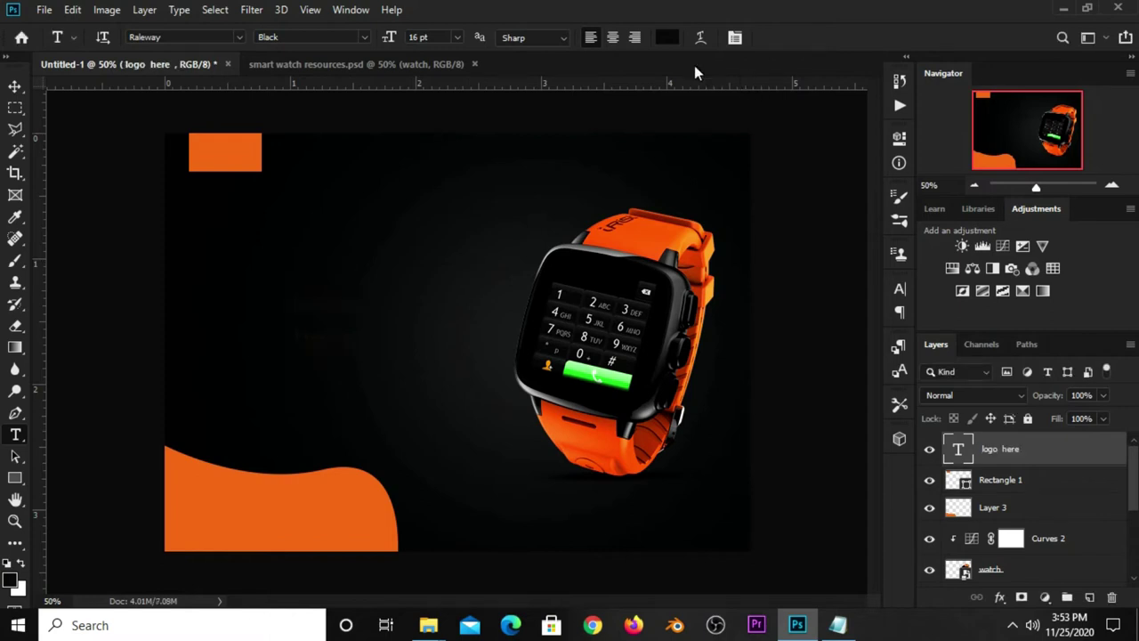
pyautogui.click(674, 38)
pyautogui.write('ffffff')
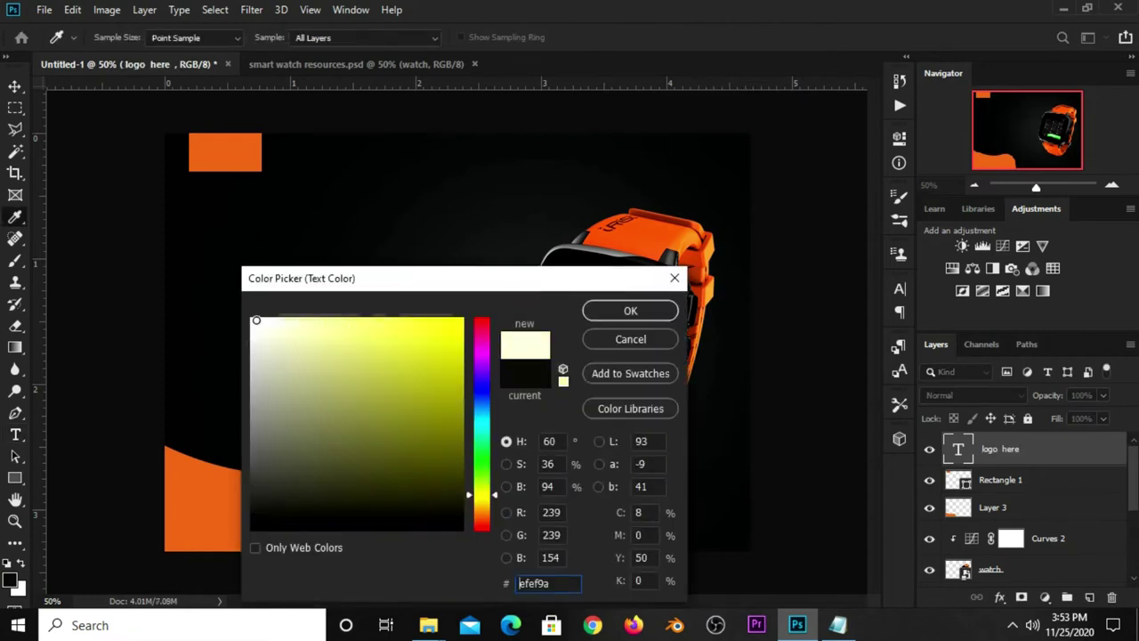
pyautogui.click(623, 310)
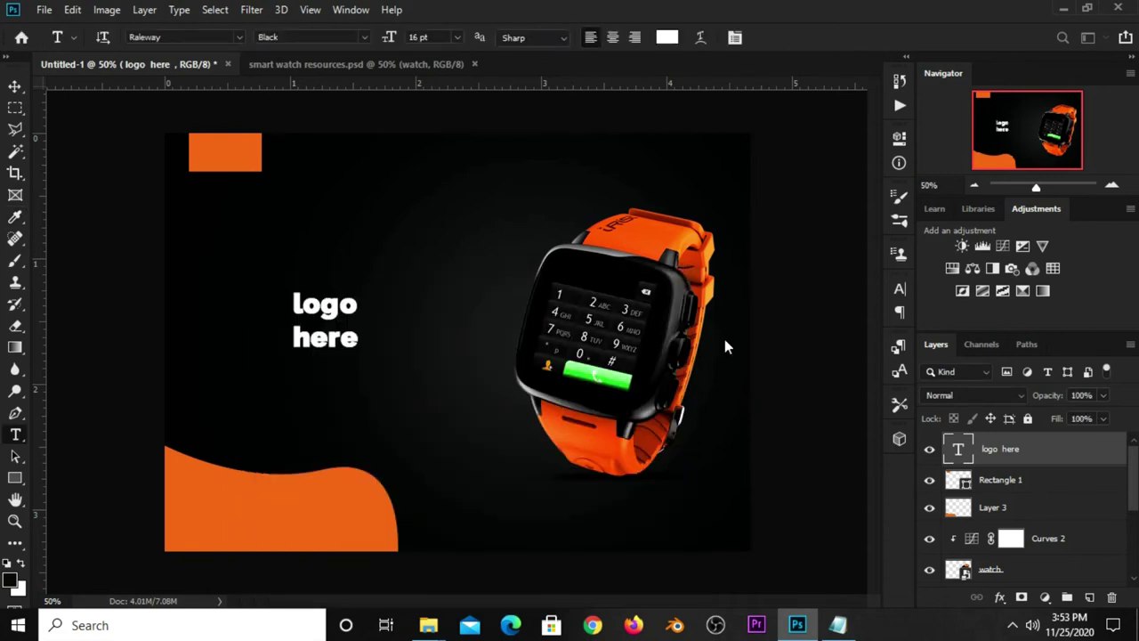
# Set the logo text to Adlinnaka Bold, all caps, 9 pt
pyautogui.click(900, 289)
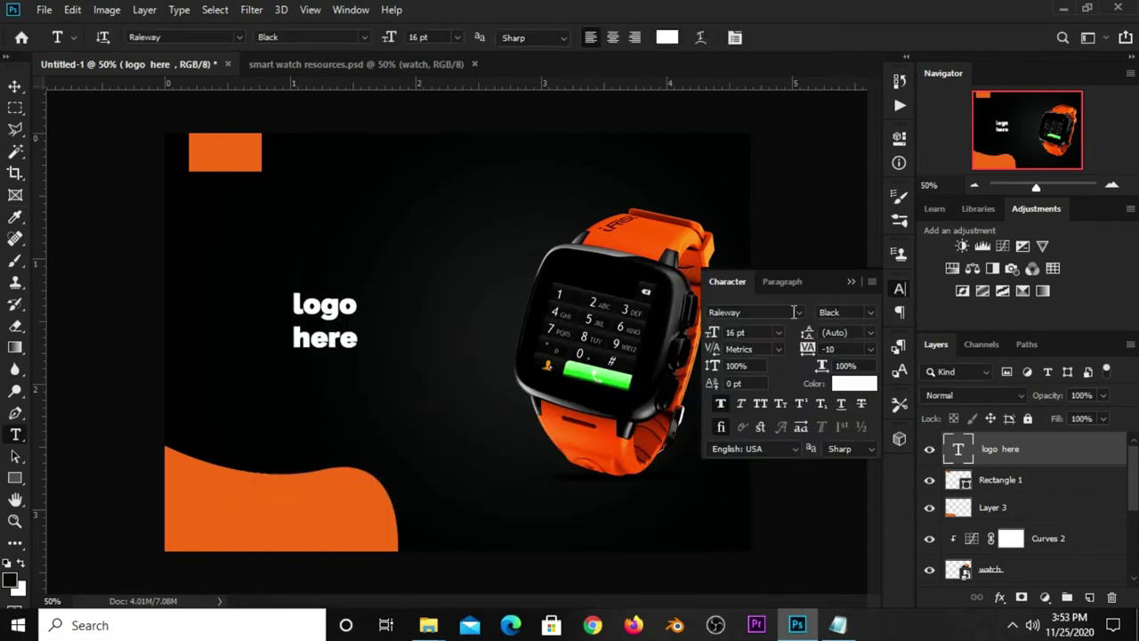
pyautogui.click(795, 311)
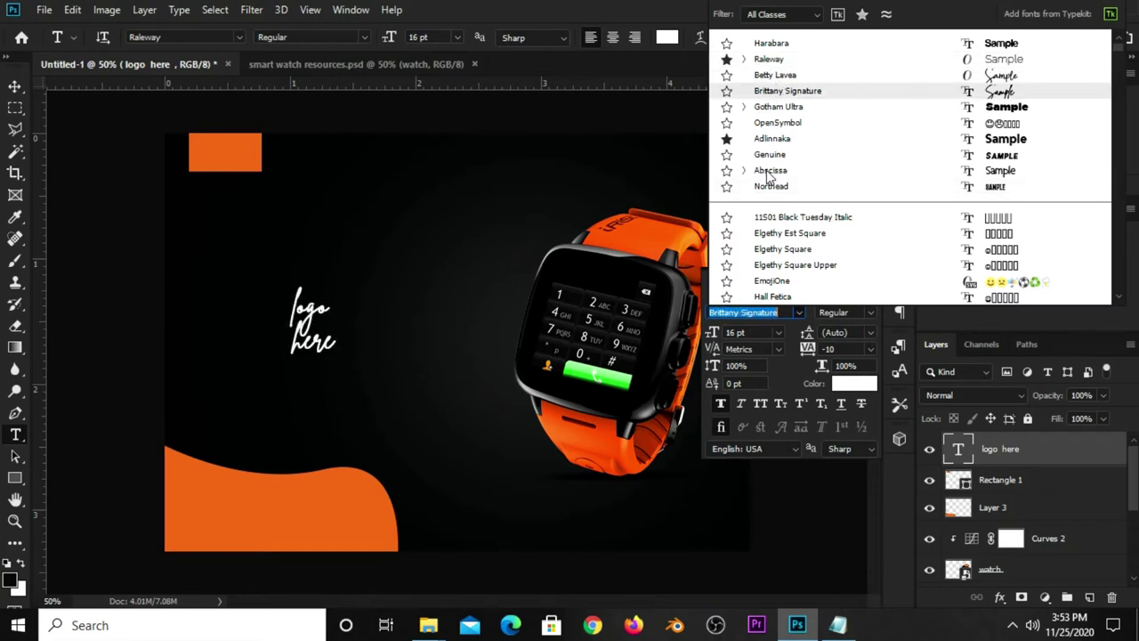
pyautogui.click(775, 140)
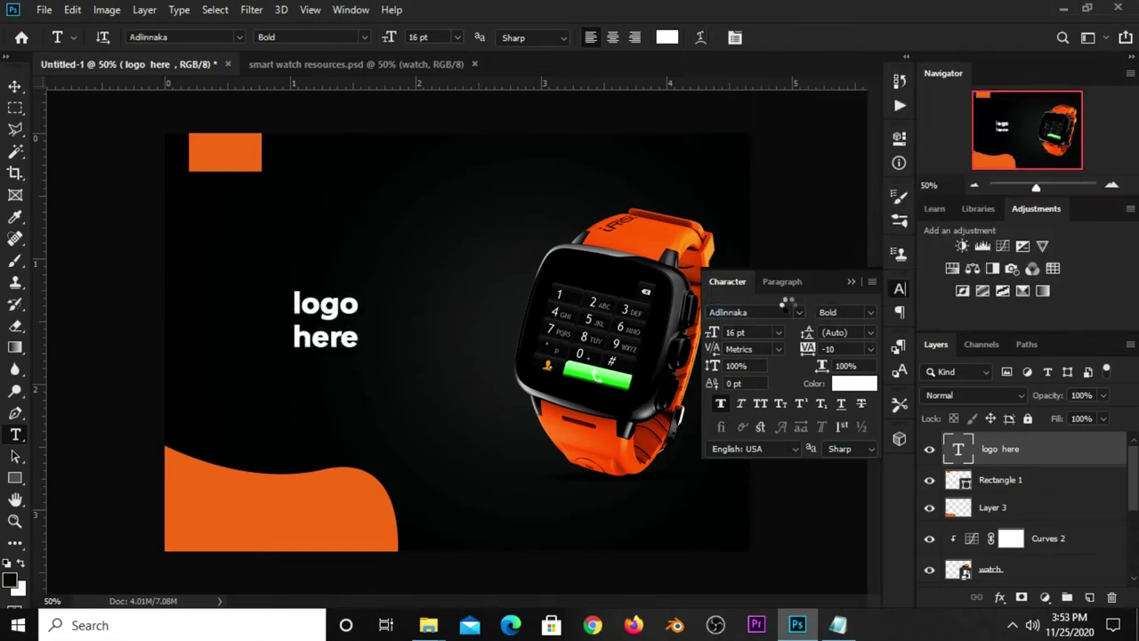
pyautogui.click(761, 403)
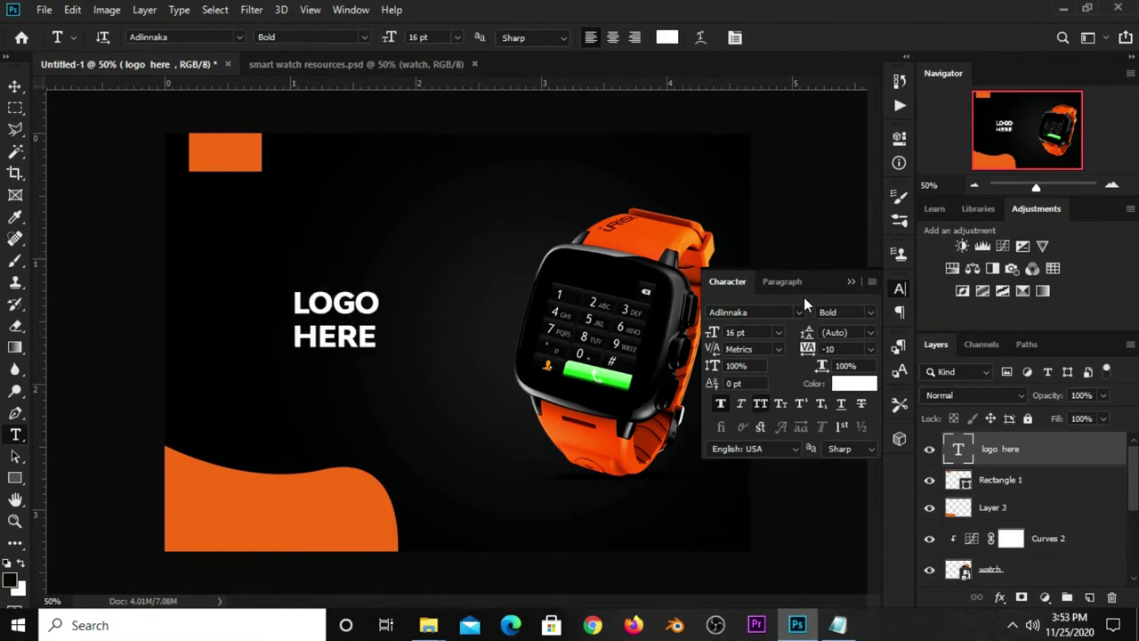
pyautogui.click(779, 332)
pyautogui.click(767, 396)
pyautogui.click(852, 283)
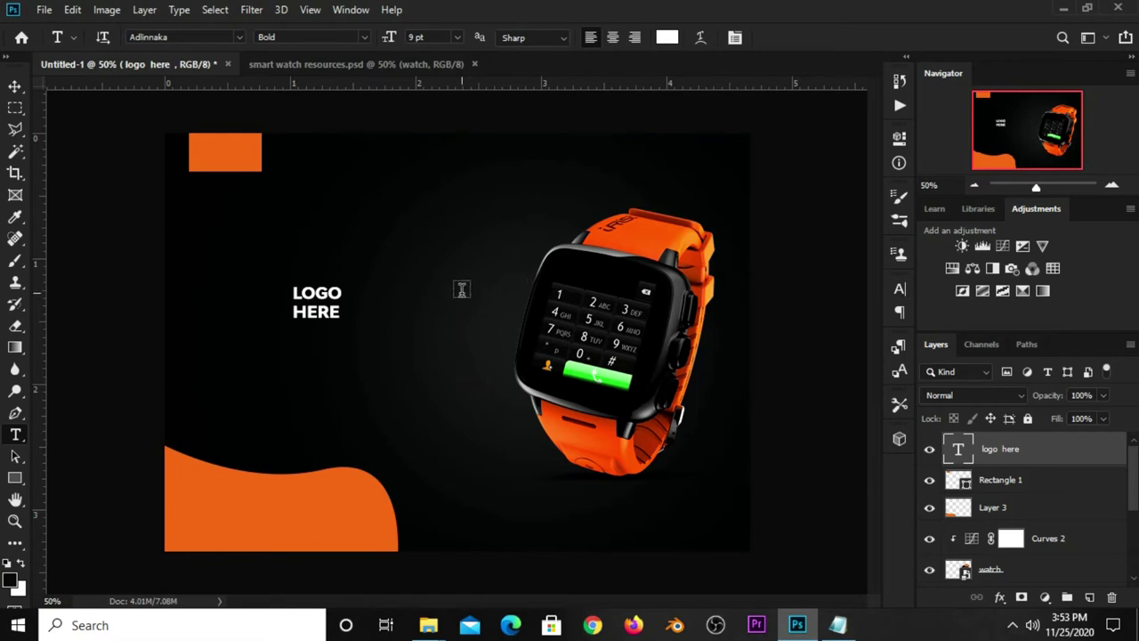
# Scale LOGO HERE down and position it over the orange rectangle
pyautogui.click(14, 89)
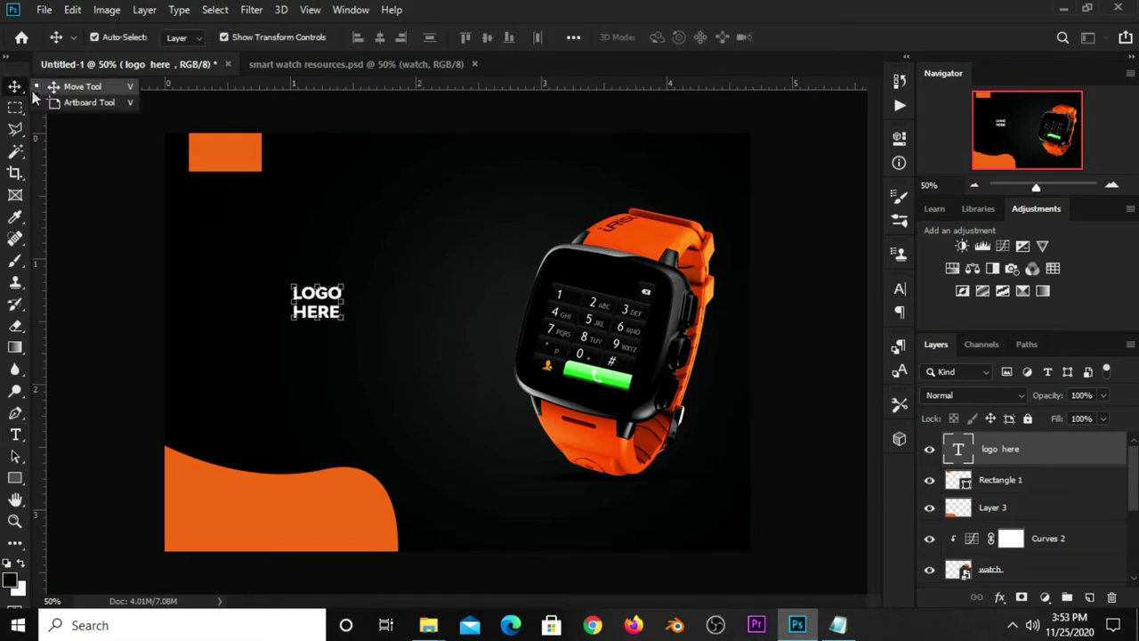
pyautogui.hotkey('ctrl', 't')
pyautogui.moveTo(346, 340); pyautogui.dragTo(327, 312)
pyautogui.moveTo(297, 269); pyautogui.dragTo(221, 147)
pyautogui.press('Return')
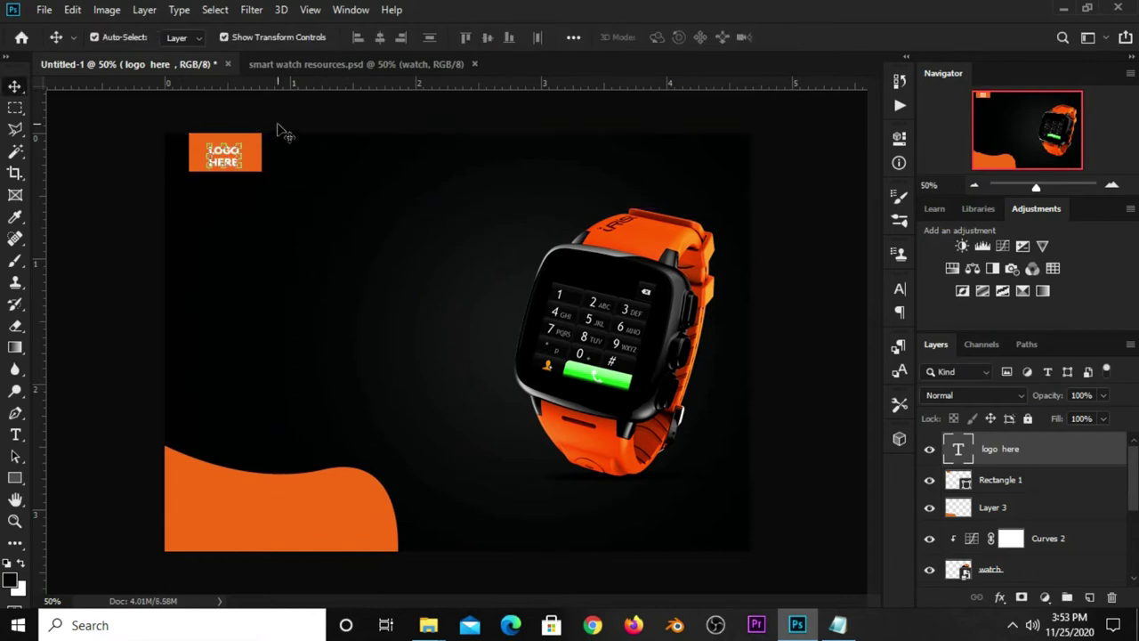
pyautogui.click(256, 156)
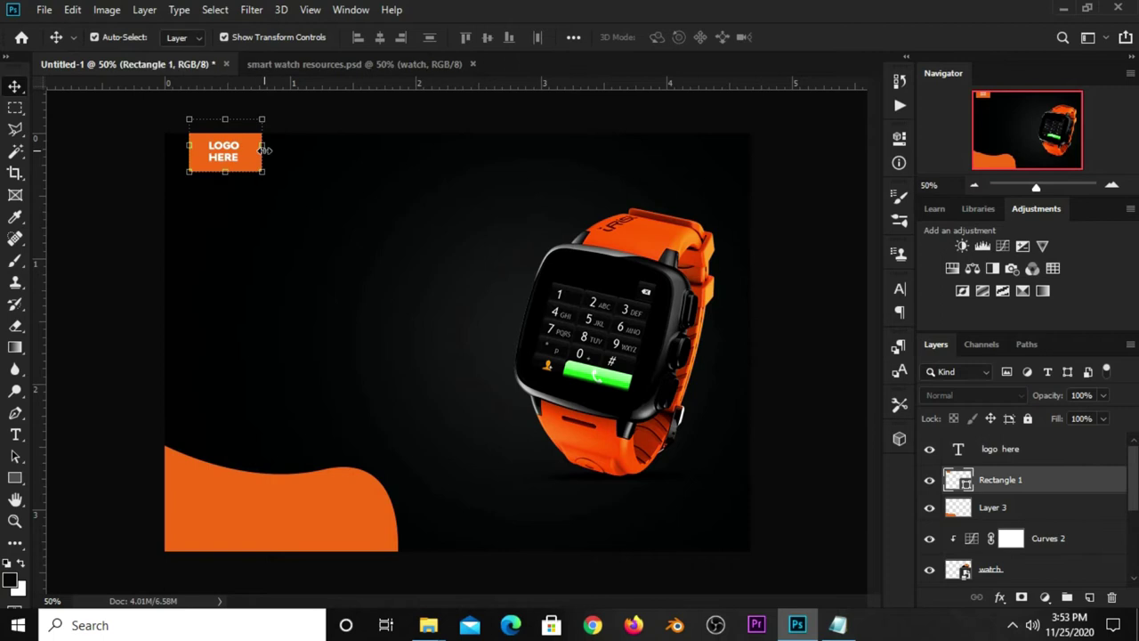
# Narrow the orange rectangle from both sides to hug the LOGO HERE text
pyautogui.moveTo(264, 150); pyautogui.dragTo(218, 163)
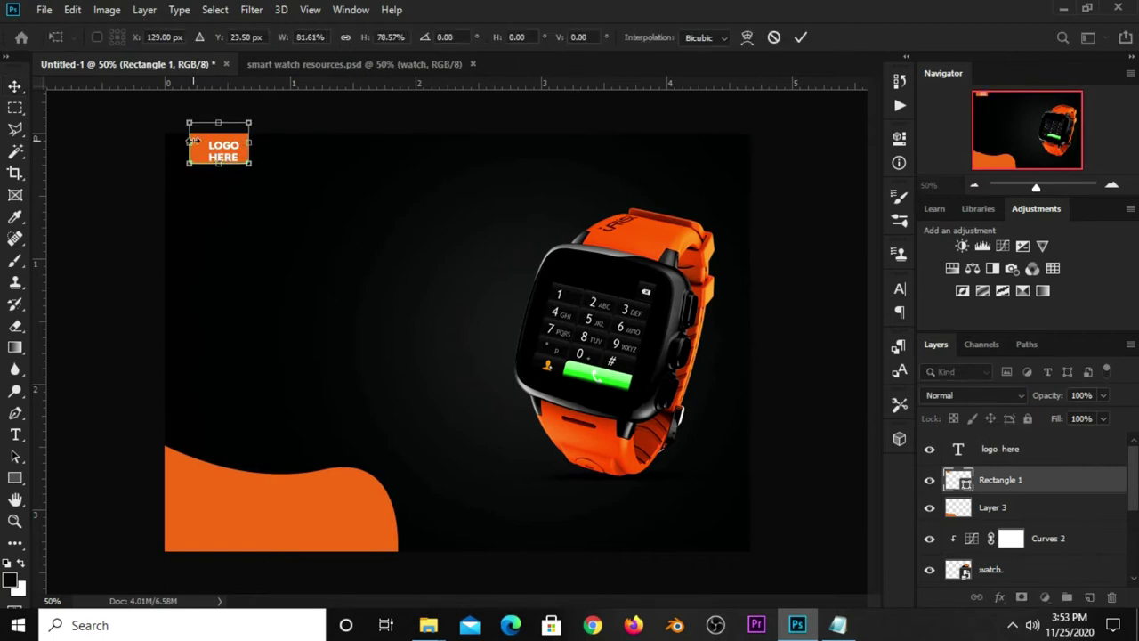
pyautogui.moveTo(198, 141); pyautogui.dragTo(203, 142)
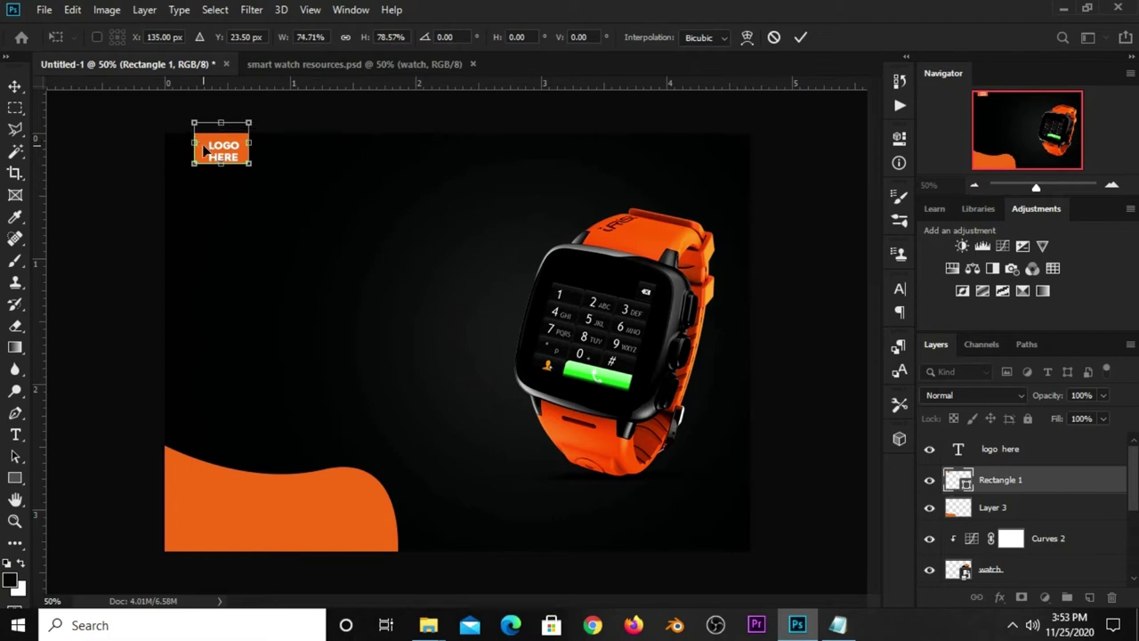
pyautogui.press('Return')
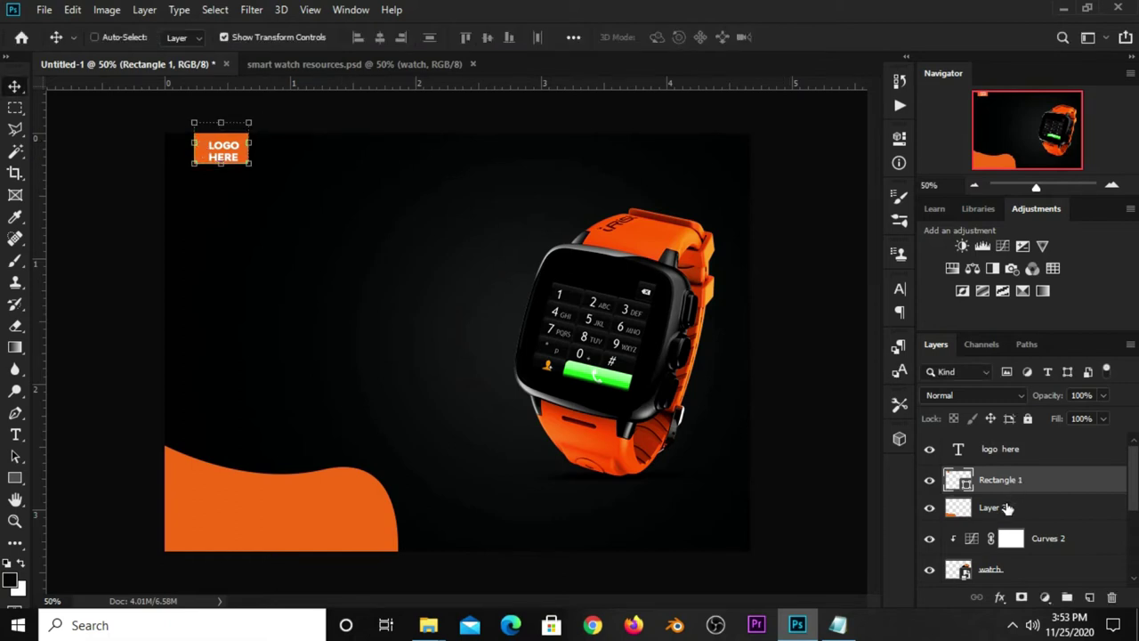
# Centre LOGO HERE vertically and horizontally on the rectangle
pyautogui.click(1007, 508)
pyautogui.click(1012, 480)
pyautogui.keyDown('shift'); pyautogui.click(1009, 459); pyautogui.keyUp('shift')
pyautogui.press('ctrl')
pyautogui.click(572, 37)
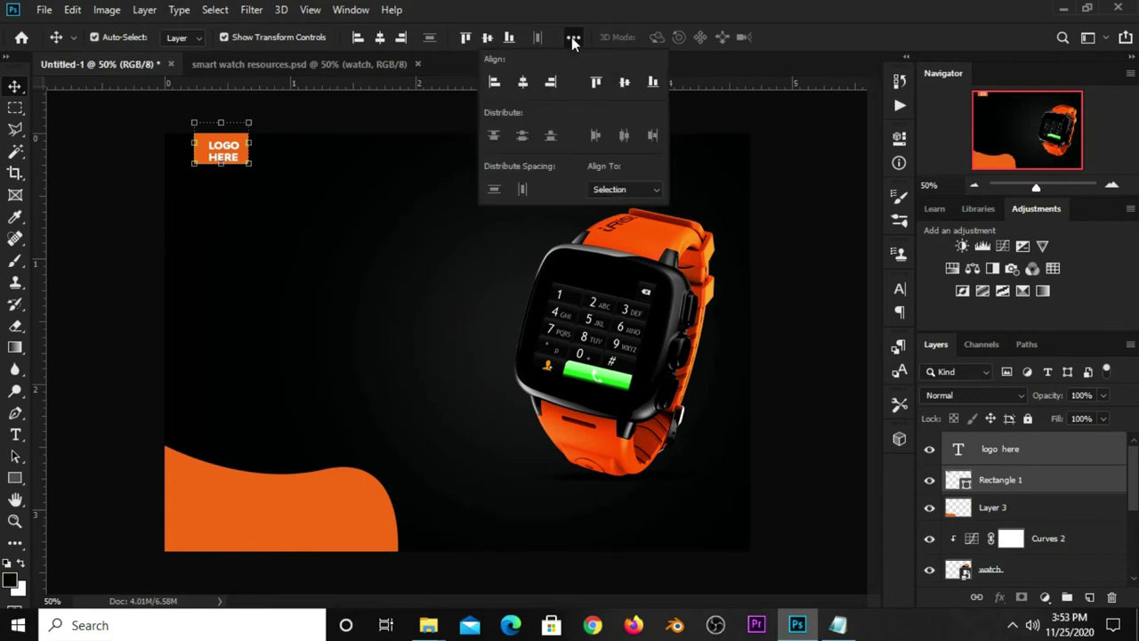
pyautogui.click(625, 84)
pyautogui.click(526, 81)
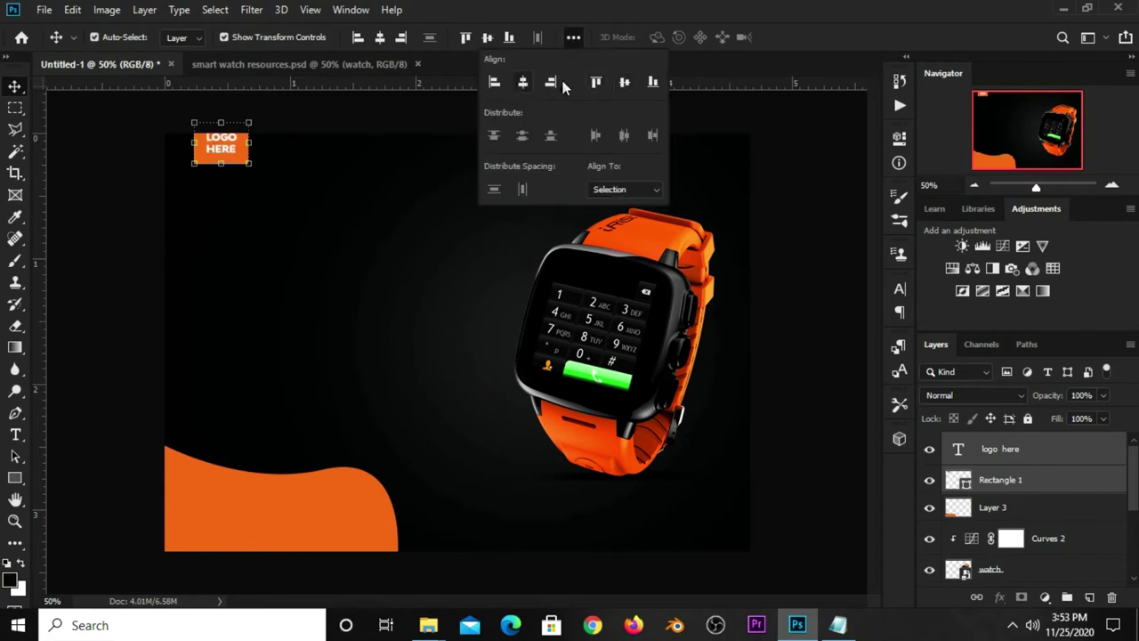
pyautogui.click(359, 119)
pyautogui.click(234, 153)
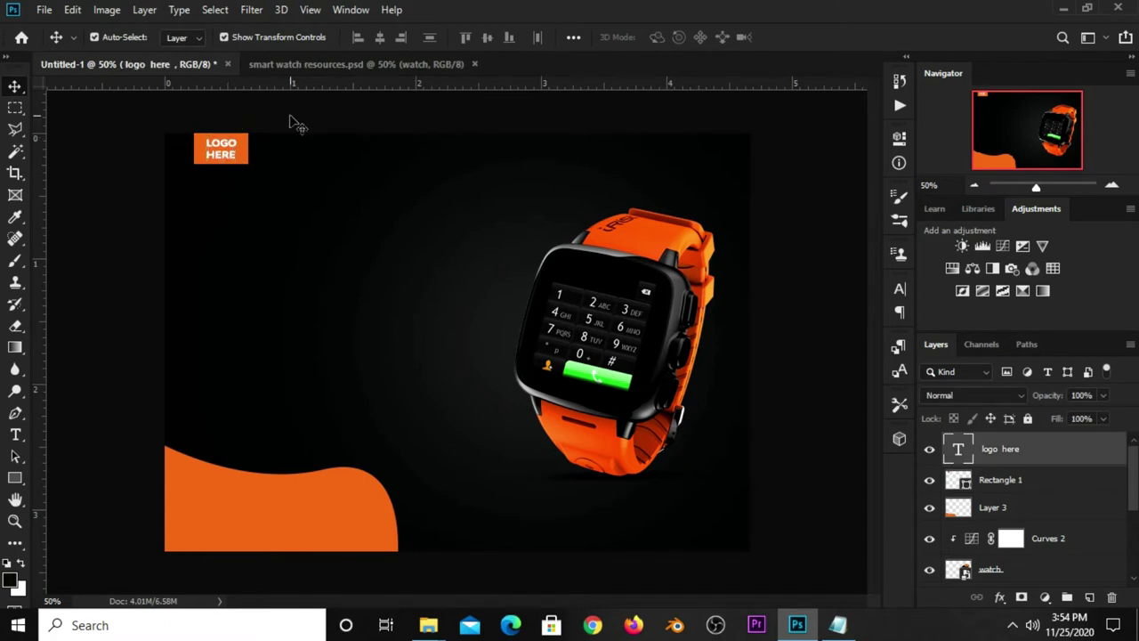
pyautogui.click(299, 125)
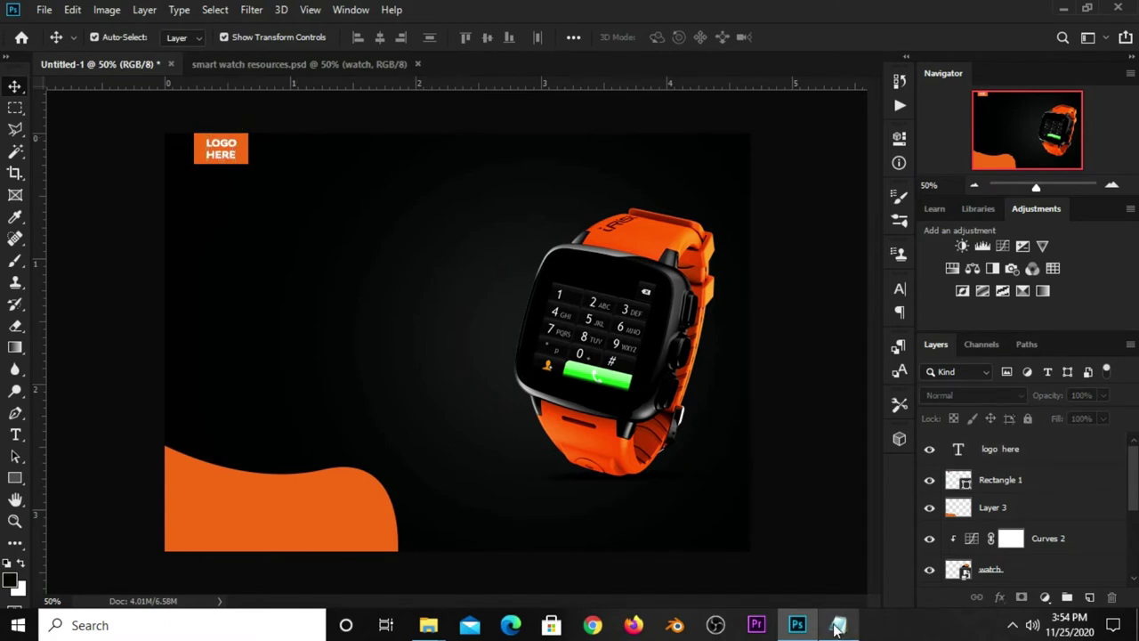
# Copy the word 'smart' from the Notepad notes
pyautogui.click(837, 625)
pyautogui.doubleClick(613, 369)
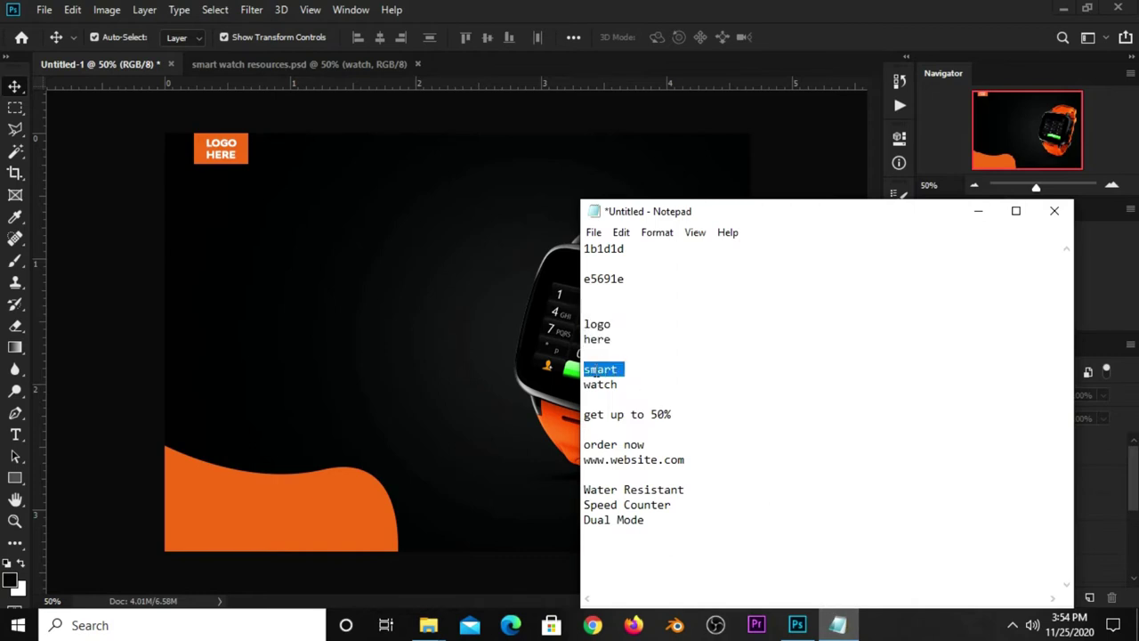
pyautogui.rightClick(597, 369)
pyautogui.click(654, 171)
pyautogui.click(677, 125)
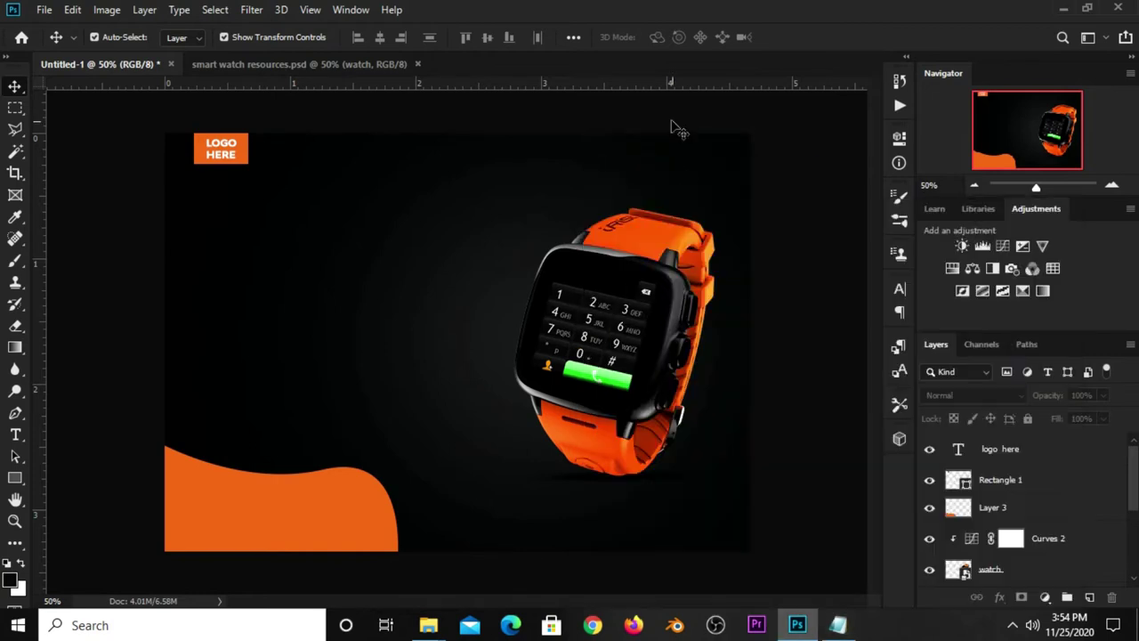
# Add a SMART text layer on the banner's left side
pyautogui.moveTo(16, 434); pyautogui.dragTo(55, 436)
pyautogui.click(56, 434)
pyautogui.click(213, 272)
pyautogui.hotkey('ctrl', 'v')
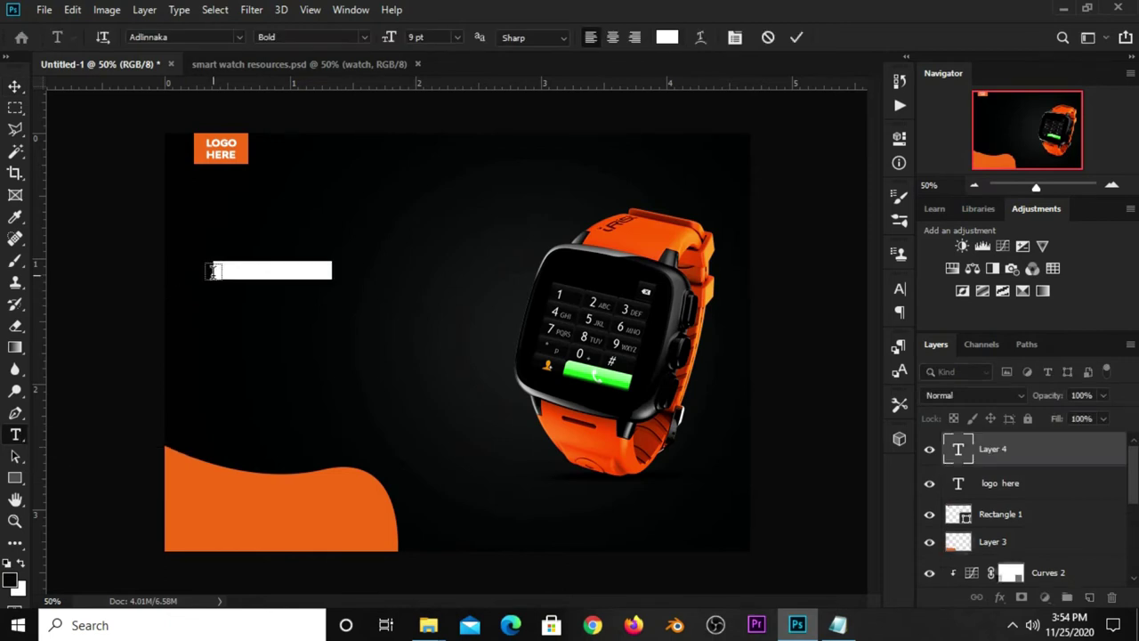
pyautogui.write('SMART')
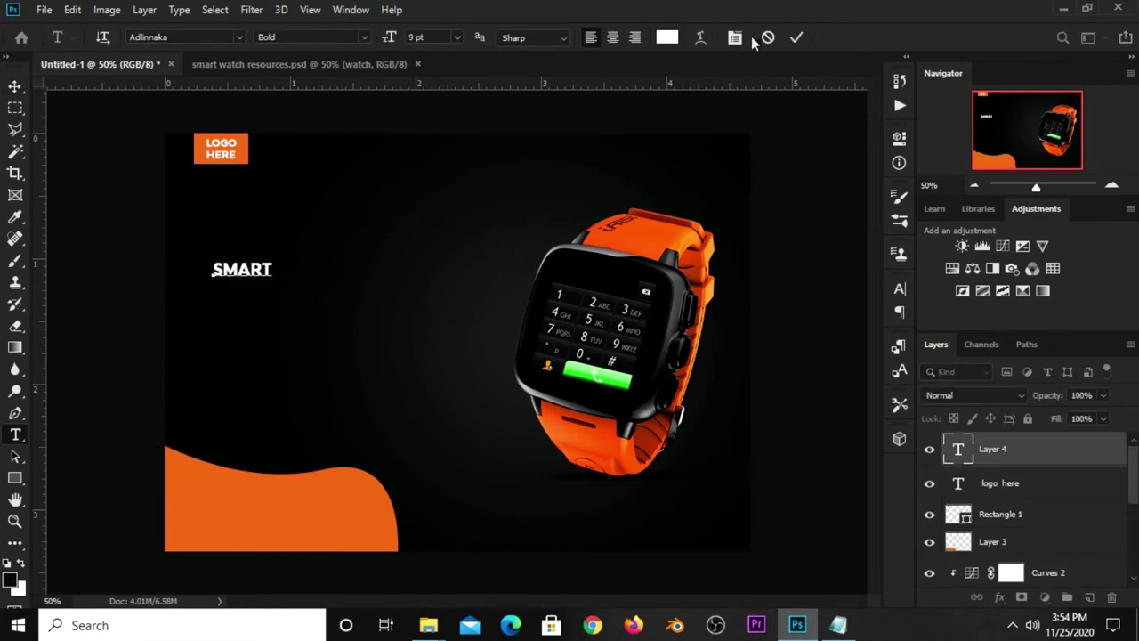
pyautogui.click(796, 37)
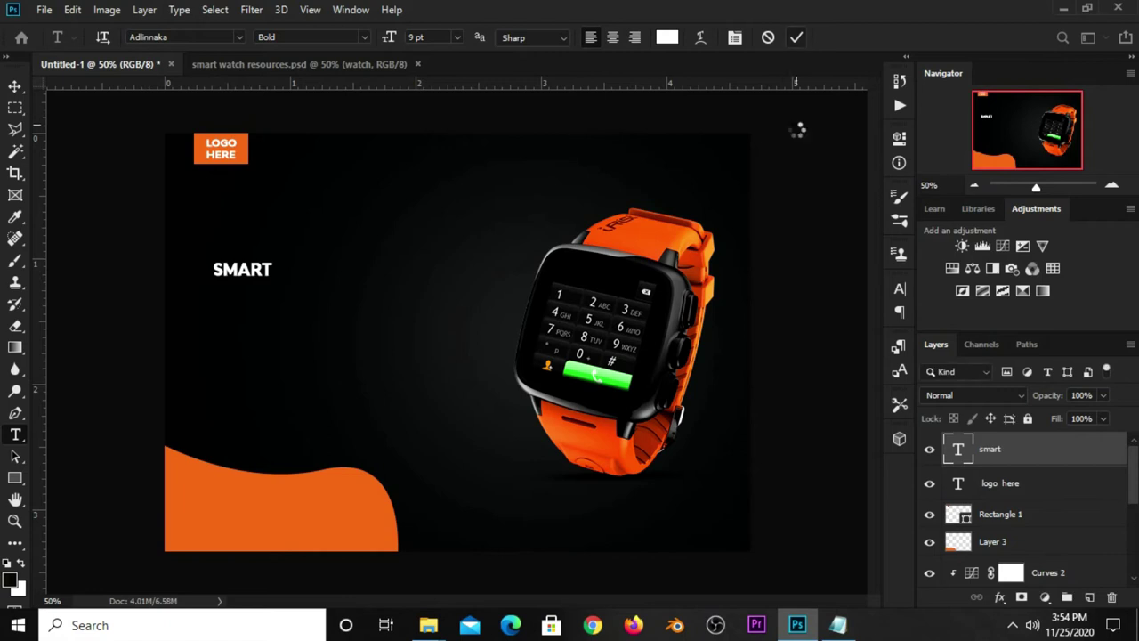
# Set SMART to Raleway Regular 22 pt with faux italic
pyautogui.click(899, 289)
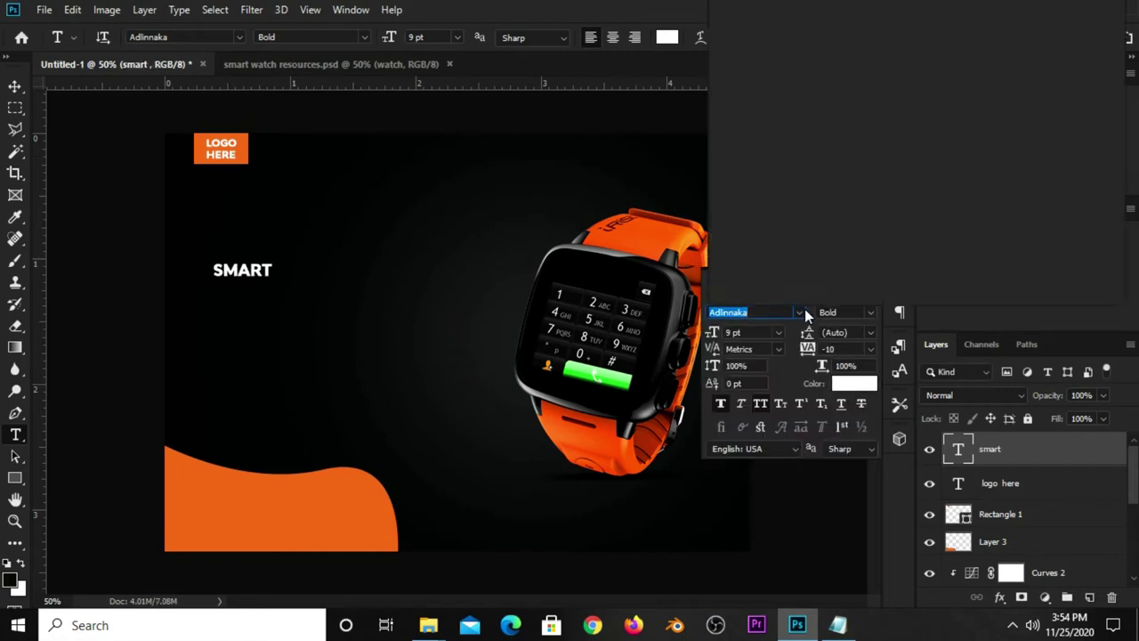
pyautogui.click(799, 312)
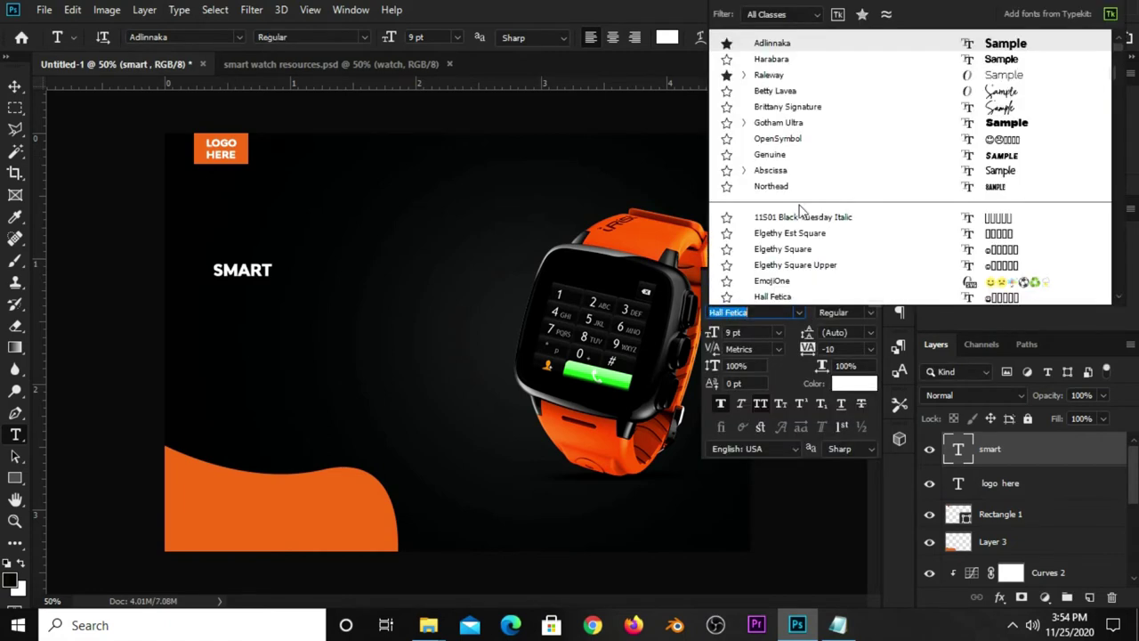
pyautogui.click(771, 79)
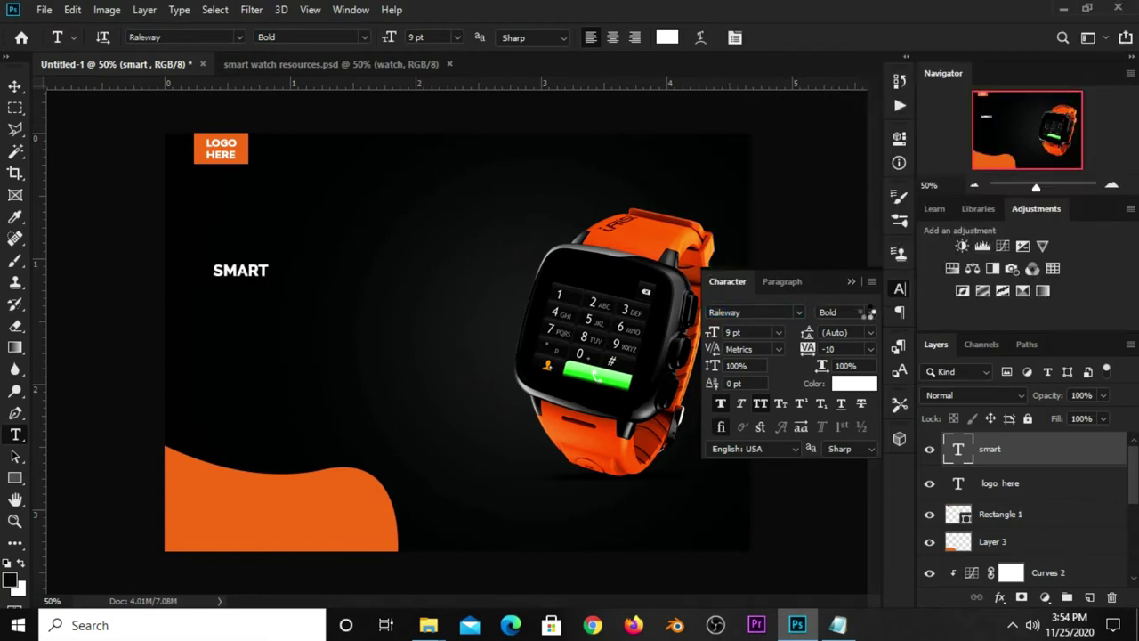
pyautogui.click(860, 312)
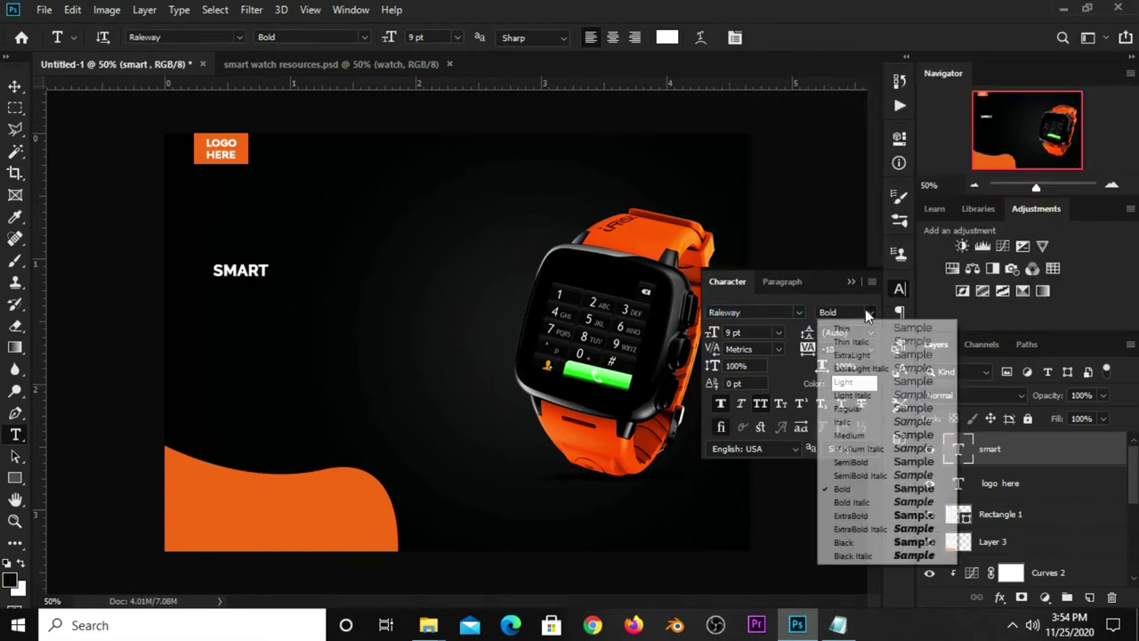
pyautogui.click(866, 407)
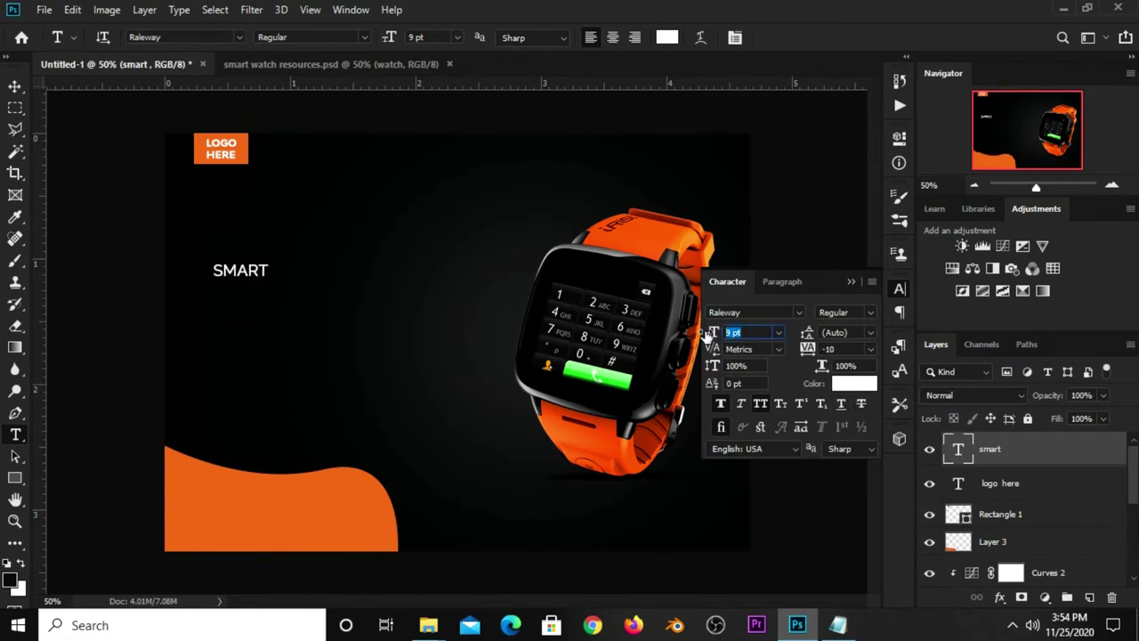
pyautogui.click(754, 332)
pyautogui.write('22')
pyautogui.press('Return')
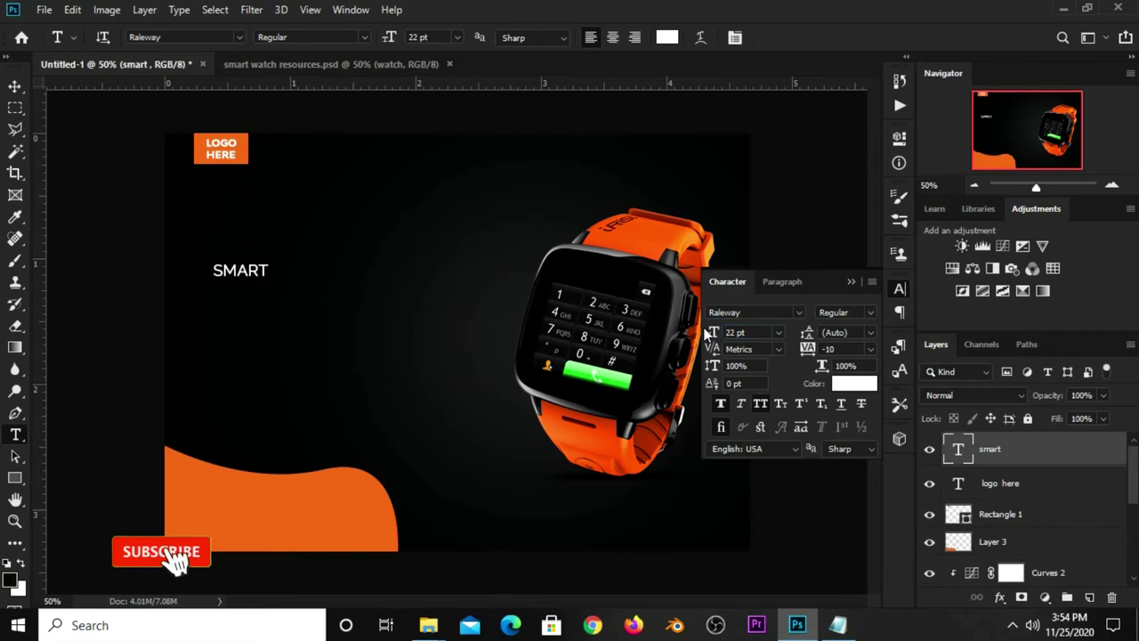
pyautogui.click(741, 405)
pyautogui.click(850, 282)
pyautogui.click(14, 87)
# Move SMART left to align with the logo and duplicate it directly below
pyautogui.hotkey('ctrl', 't')
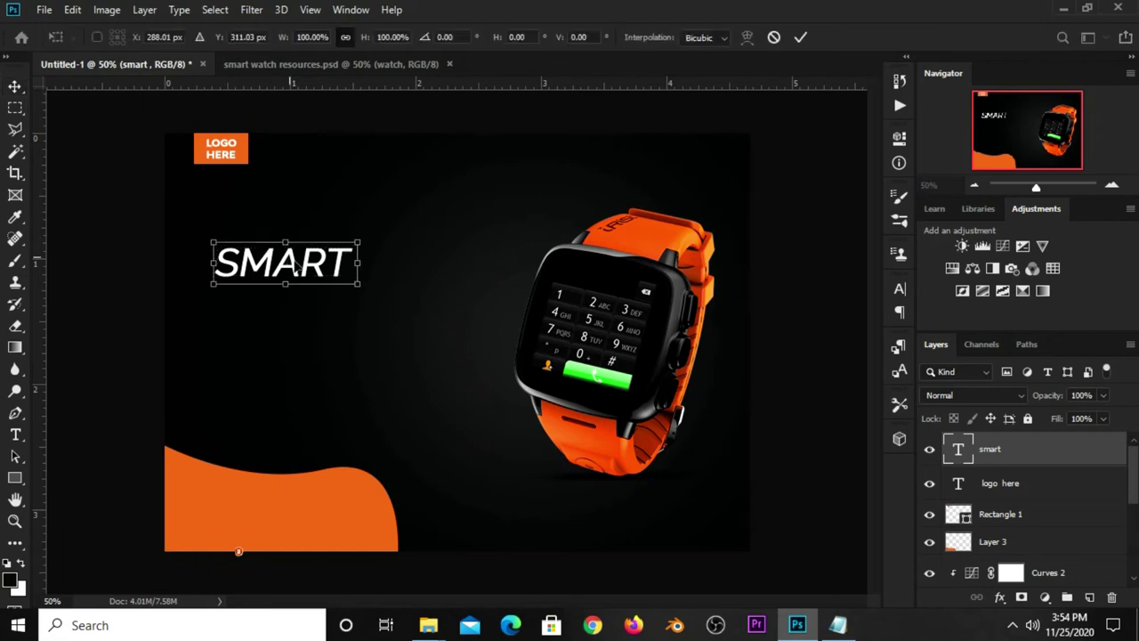
pyautogui.moveTo(310, 264); pyautogui.dragTo(290, 259)
pyautogui.press('Return')
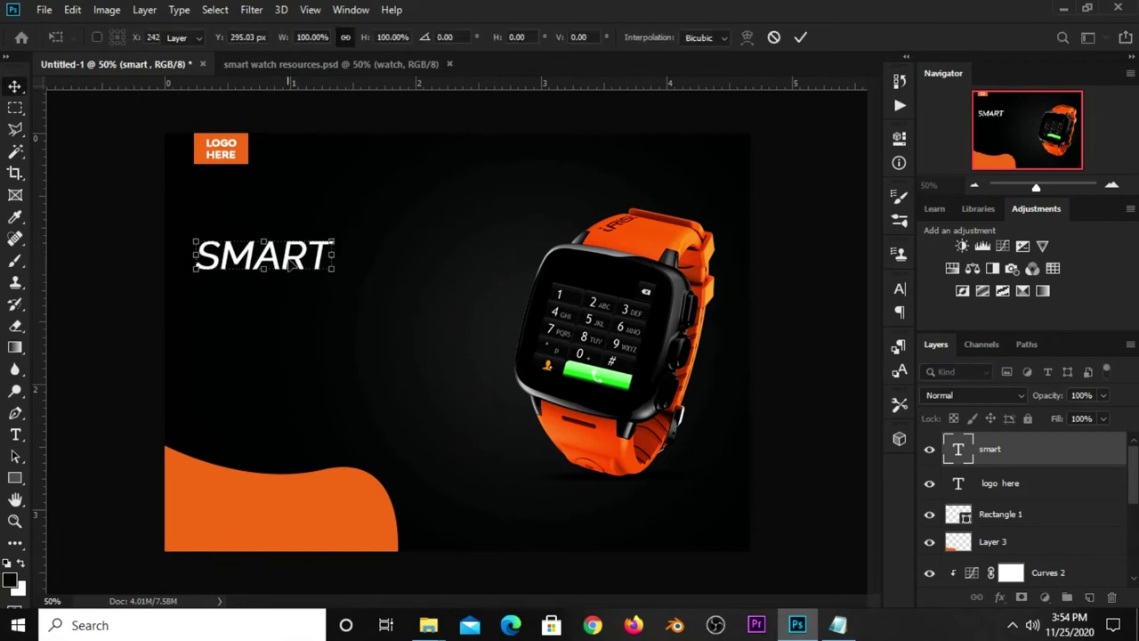
pyautogui.click(136, 244)
pyautogui.click(272, 260)
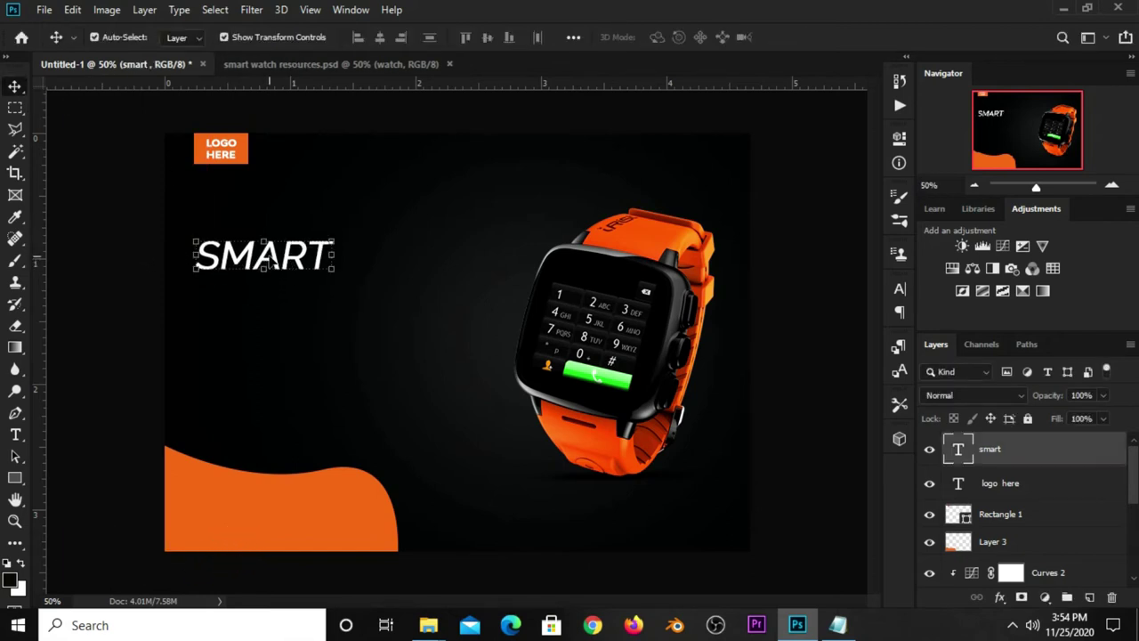
pyautogui.moveTo(291, 252); pyautogui.dragTo(292, 291)
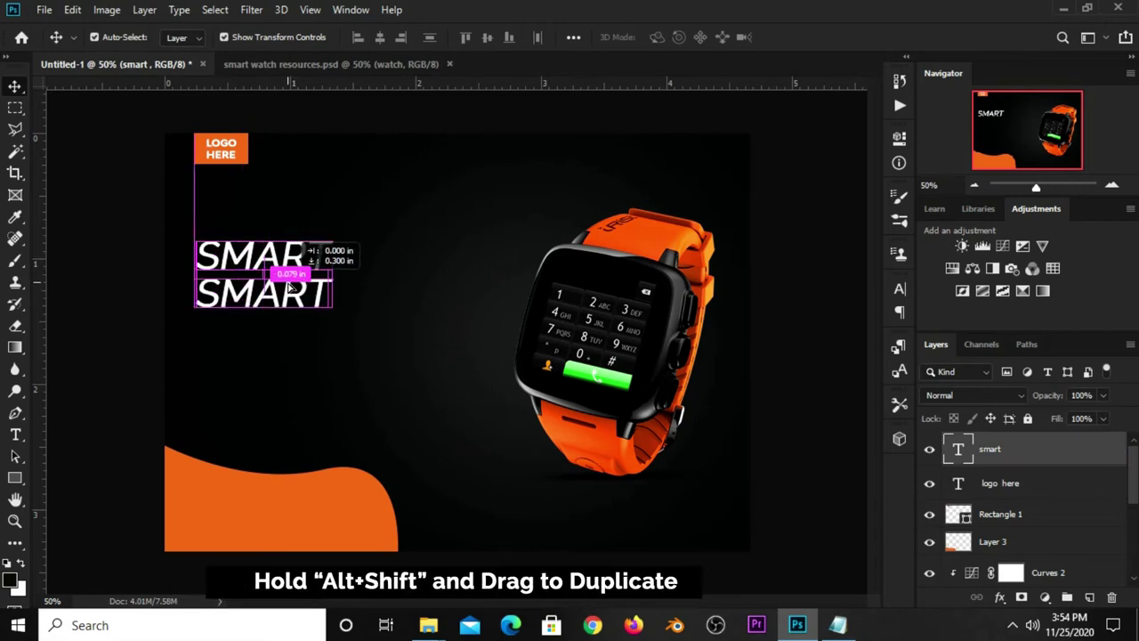
# Copy the word 'watch' from the Notepad notes
pyautogui.click(838, 624)
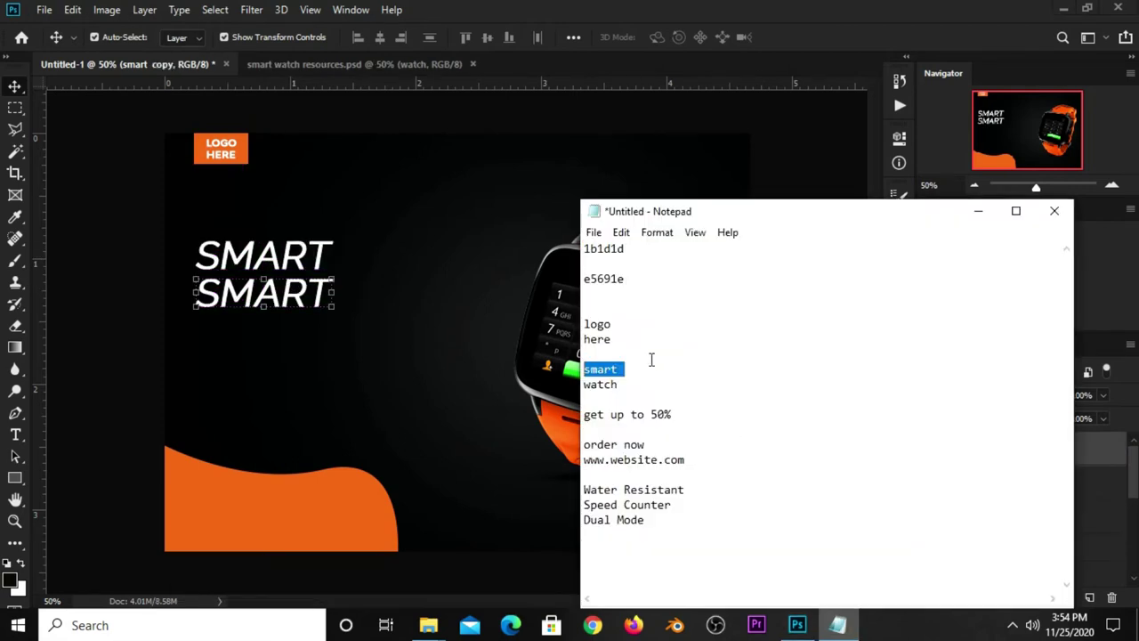
pyautogui.doubleClick(626, 384)
pyautogui.rightClick(627, 383)
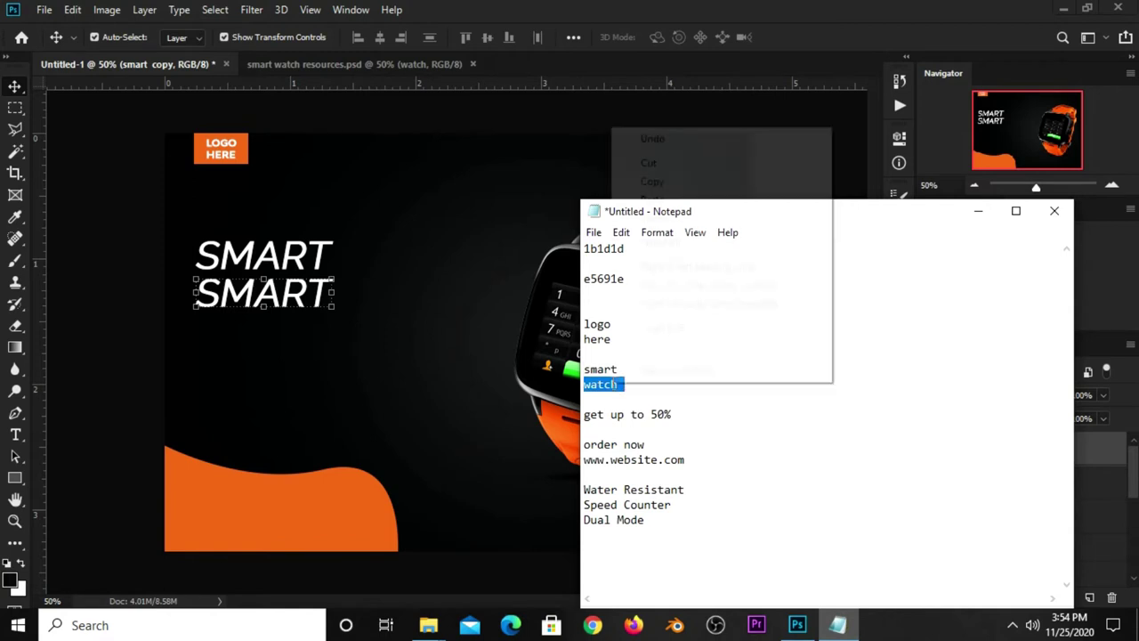
pyautogui.click(659, 181)
pyautogui.click(786, 29)
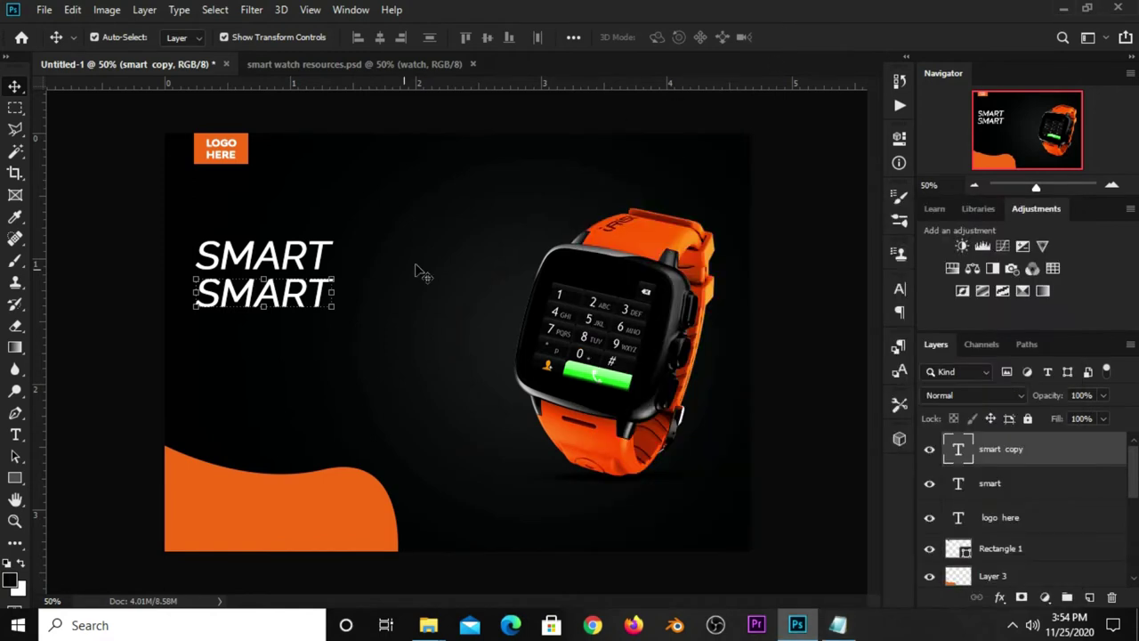
# Replace the lower SMART copy's text with WATCH
pyautogui.moveTo(15, 434); pyautogui.dragTo(61, 436)
pyautogui.click(60, 436)
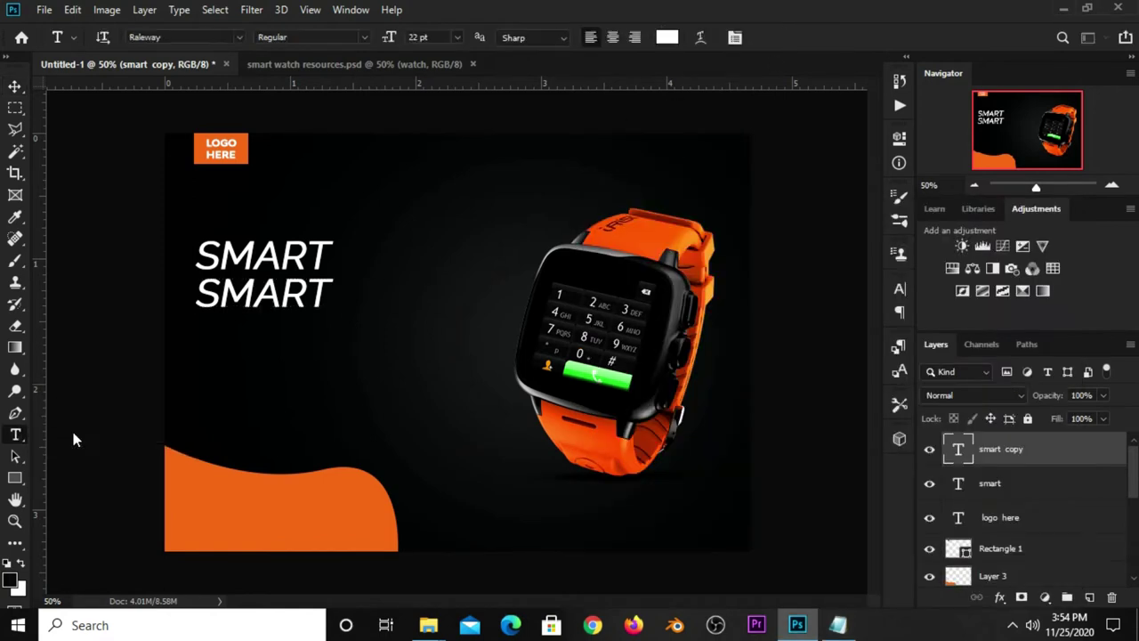
pyautogui.click(254, 286)
pyautogui.doubleClick(254, 286)
pyautogui.hotkey('ctrl', 'v')
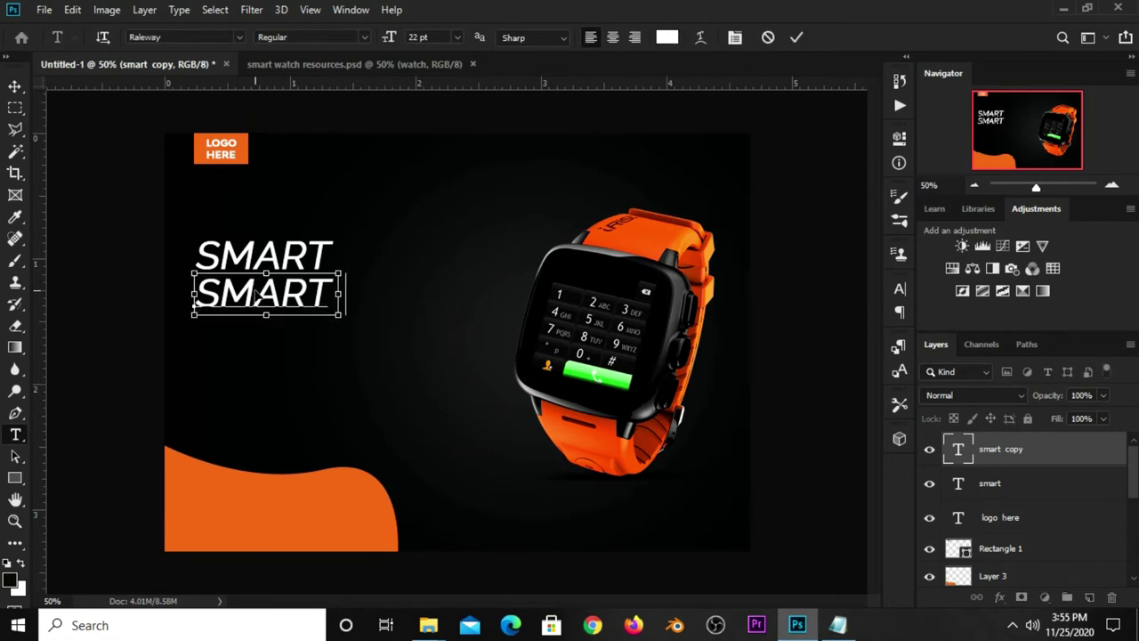
pyautogui.write('WATCH')
pyautogui.click(798, 37)
# Set WATCH to Raleway Black at 25 pt with italic turned off
pyautogui.press('v')
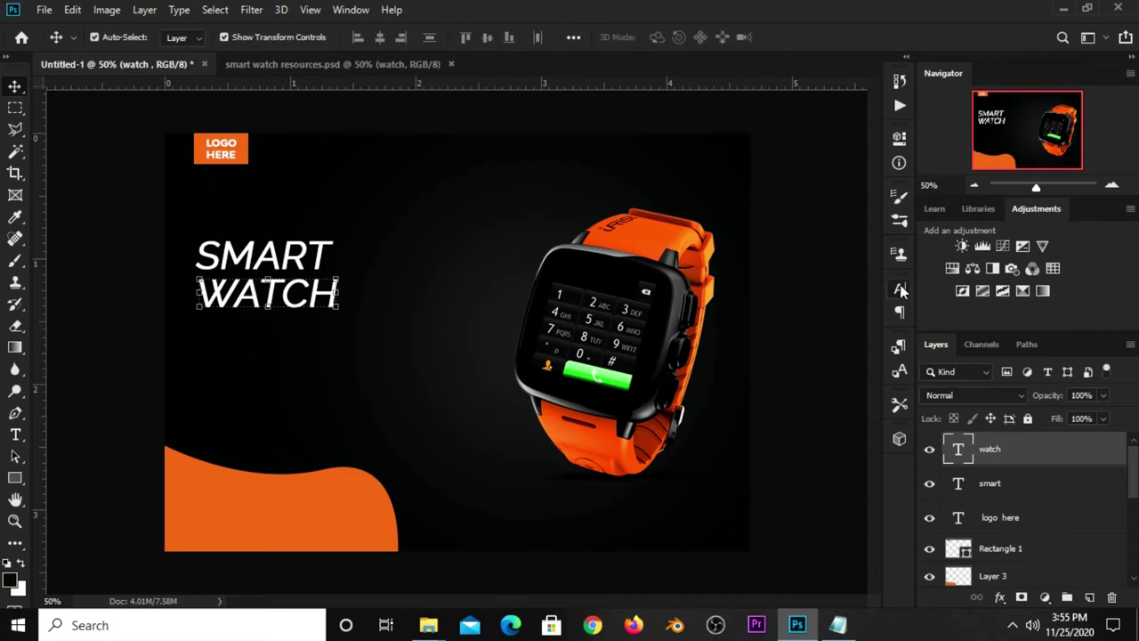
pyautogui.click(899, 289)
pyautogui.click(796, 312)
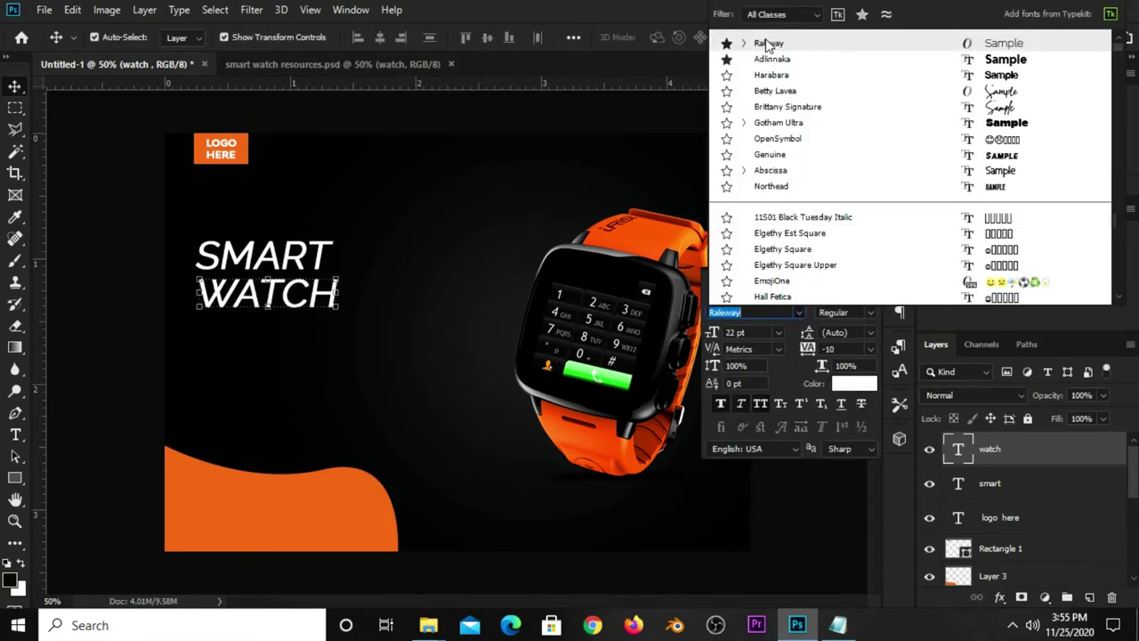
pyautogui.click(768, 44)
pyautogui.click(763, 312)
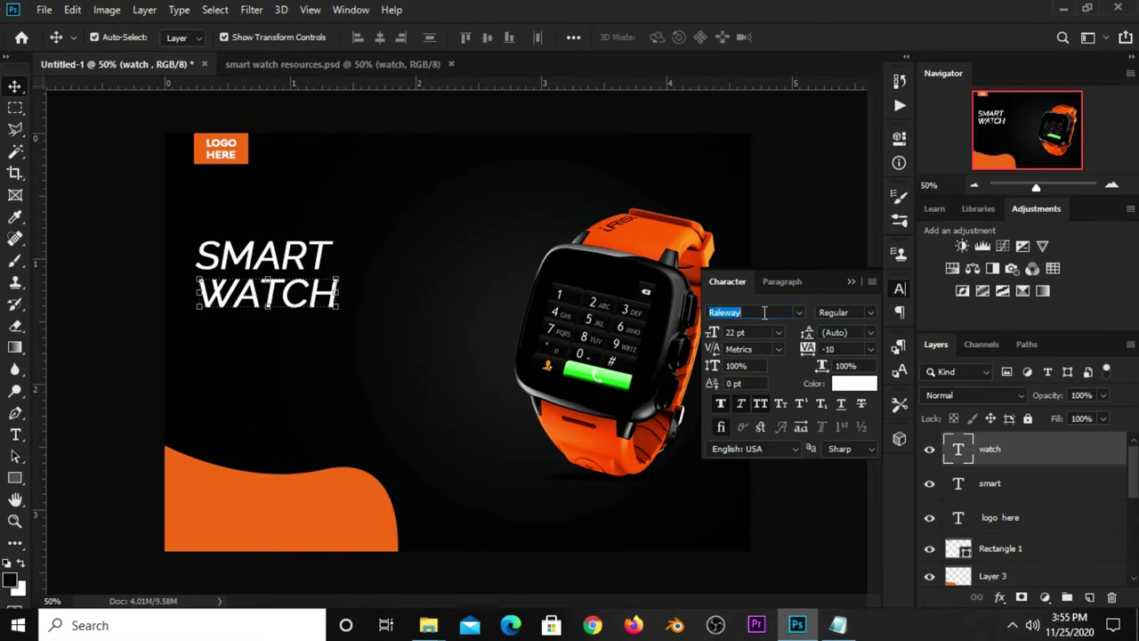
pyautogui.click(870, 313)
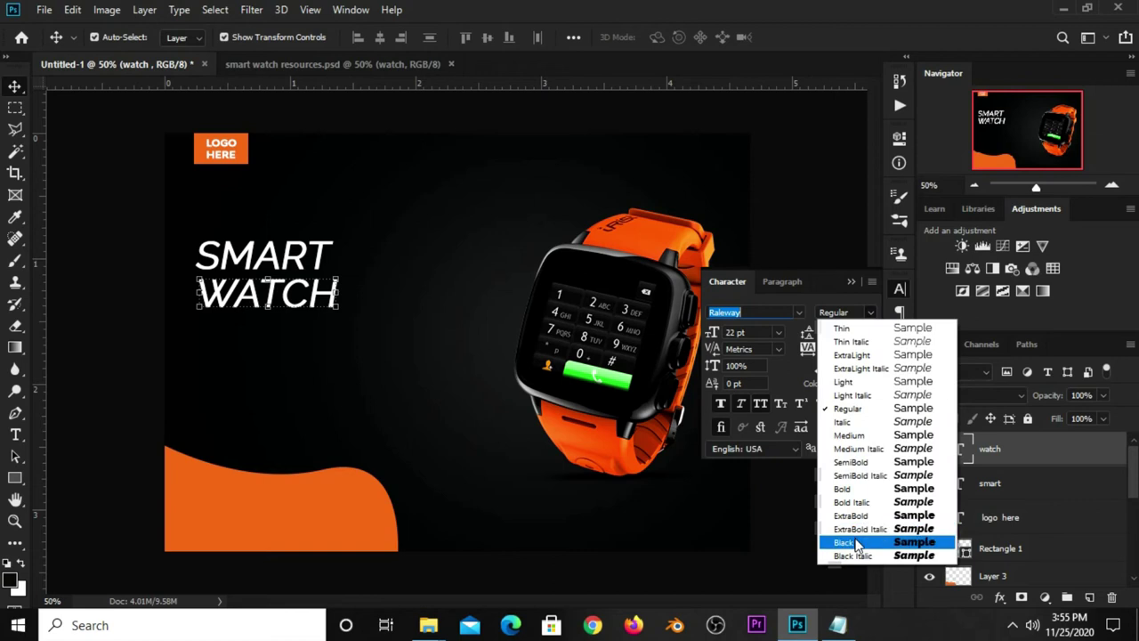
pyautogui.click(851, 542)
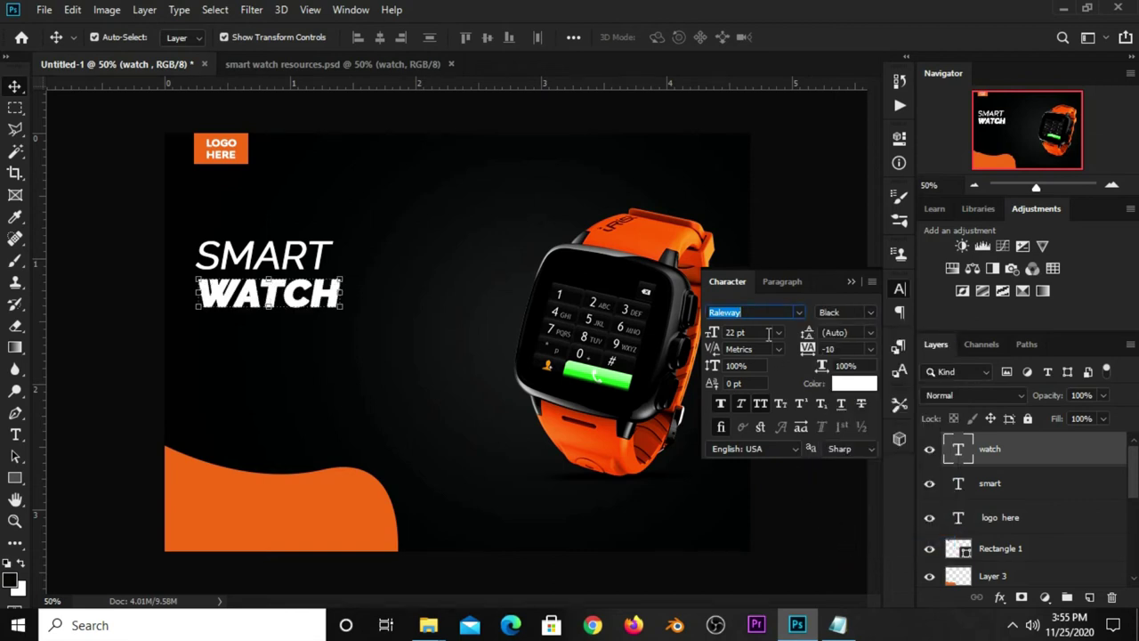
pyautogui.click(769, 333)
pyautogui.press('ctrl')
pyautogui.write('25')
pyautogui.press('Return')
pyautogui.click(737, 404)
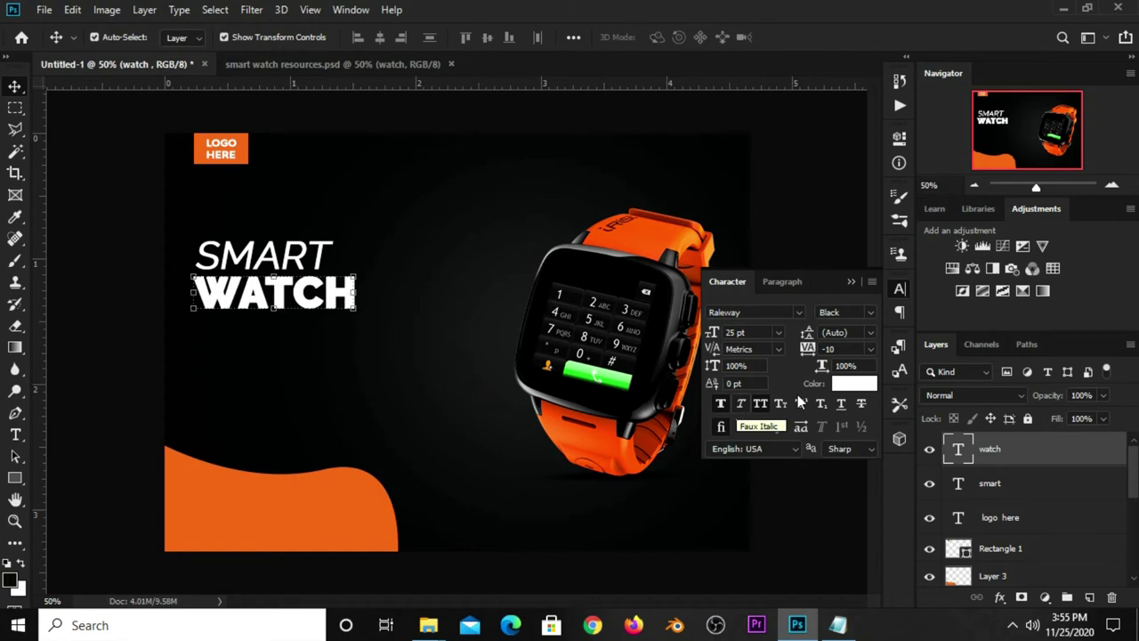
# Colour WATCH orange e5691e, sampled from the bottom-left wave
pyautogui.click(854, 383)
pyautogui.click(203, 502)
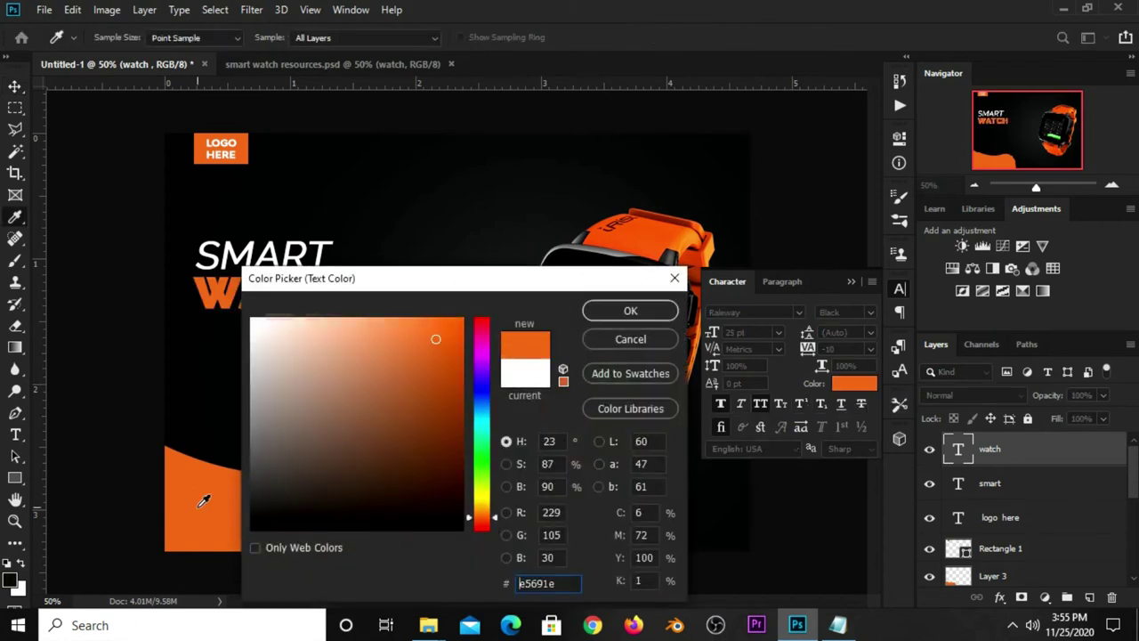
pyautogui.doubleClick(568, 583)
pyautogui.click(627, 313)
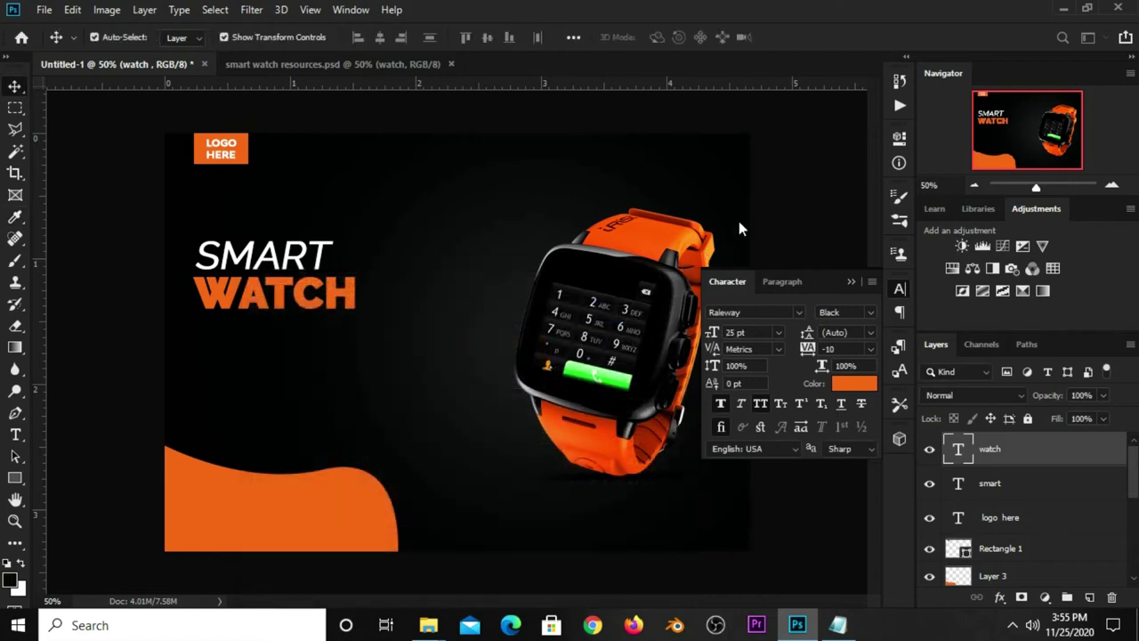
pyautogui.click(788, 199)
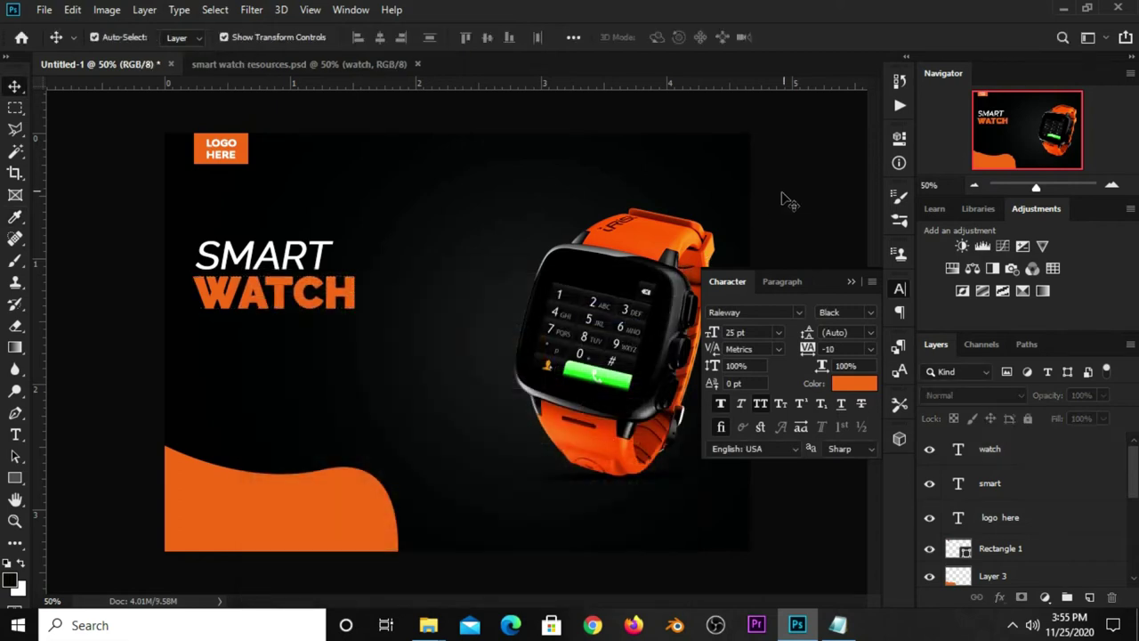
# Draw a 230 × 12 px white bar under WATCH with 6 px rounded corners
pyautogui.click(14, 478)
pyautogui.click(51, 480)
pyautogui.click(185, 36)
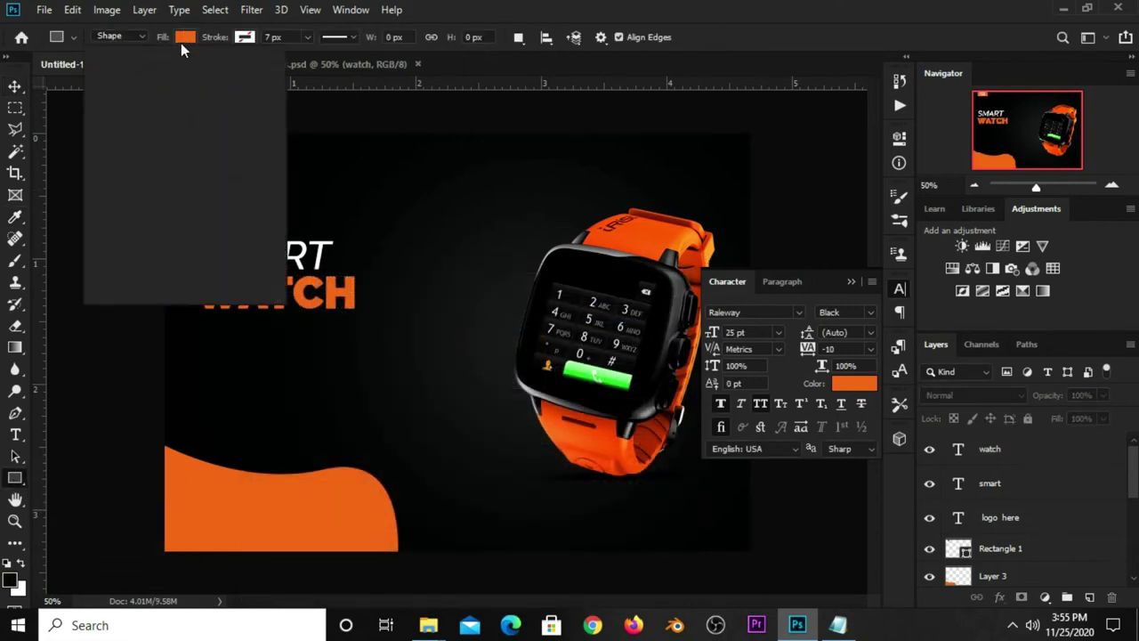
pyautogui.click(142, 124)
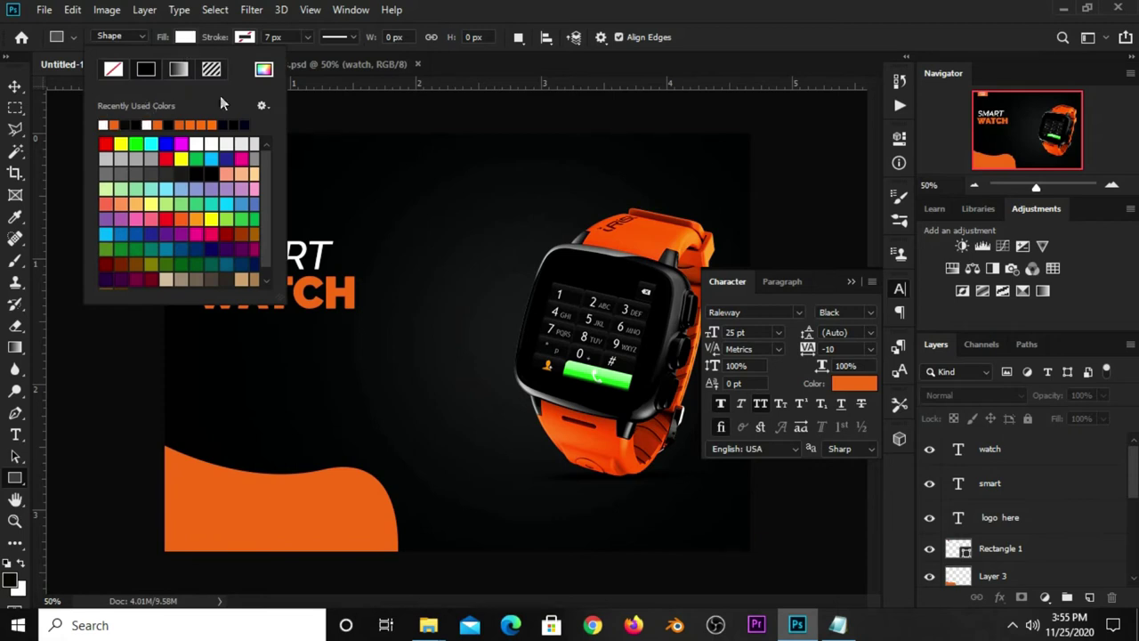
pyautogui.click(744, 39)
pyautogui.moveTo(199, 318); pyautogui.dragTo(296, 325)
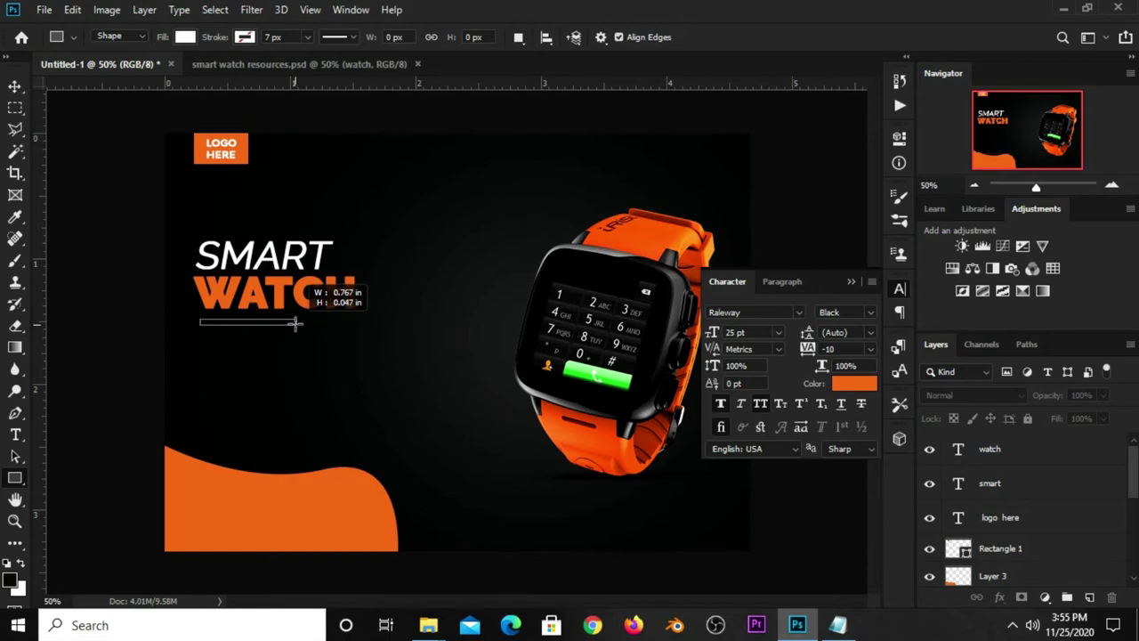
pyautogui.moveTo(296, 325); pyautogui.dragTo(298, 323)
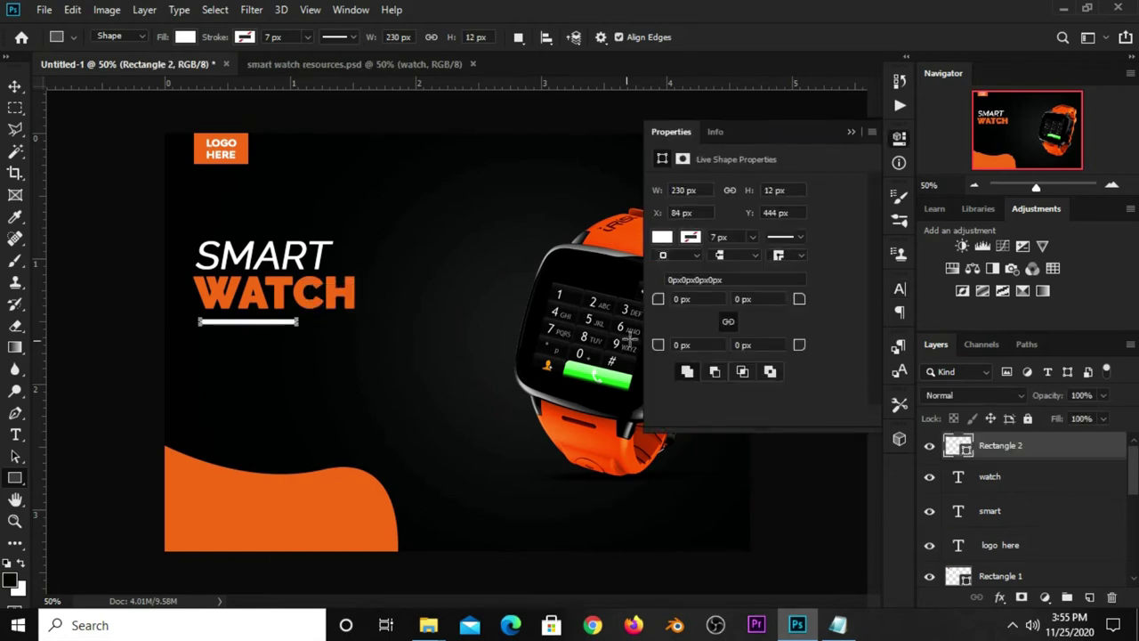
pyautogui.moveTo(797, 303); pyautogui.dragTo(833, 301)
pyautogui.click(851, 132)
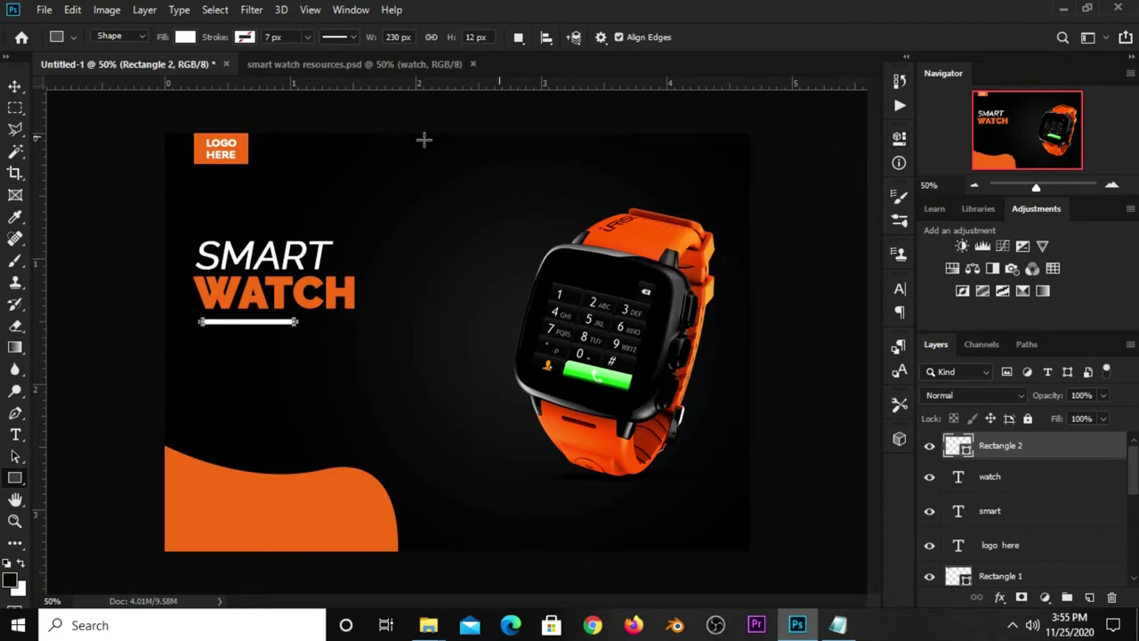
pyautogui.click(16, 86)
pyautogui.click(77, 224)
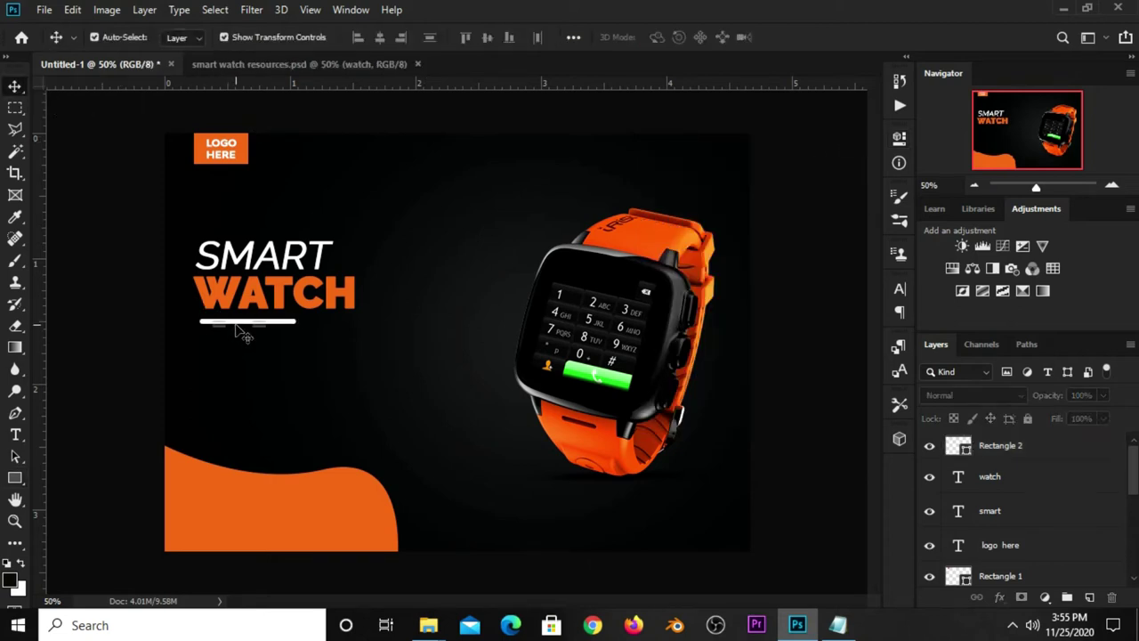
# Copy the Lorem ipsum paragraph layer from smart watch resources.psd into the banner
pyautogui.click(323, 65)
pyautogui.click(331, 462)
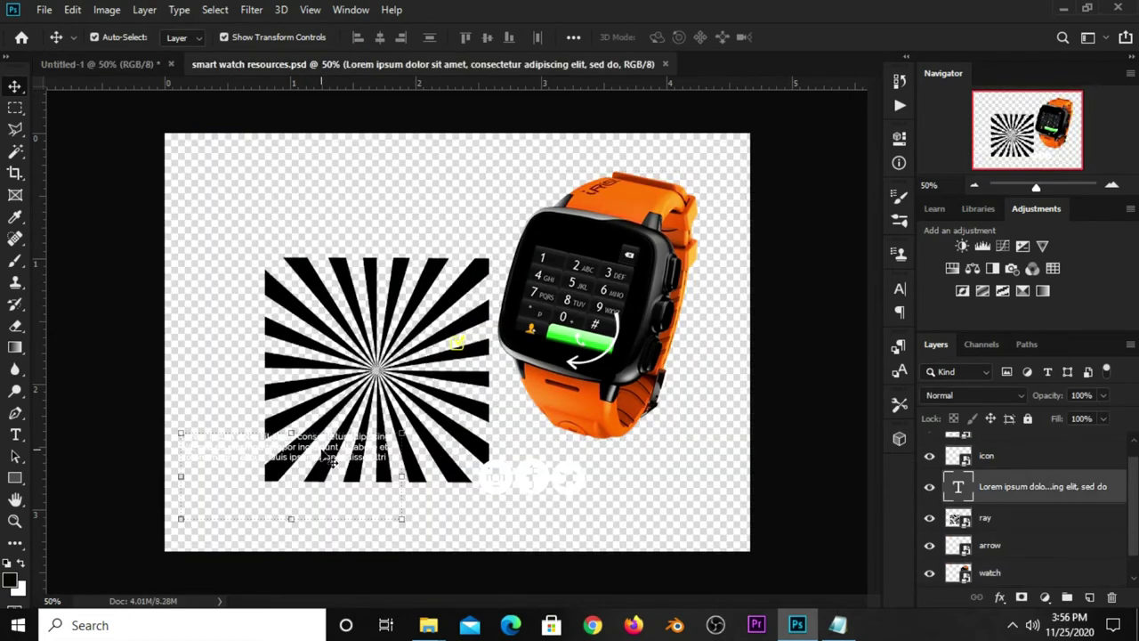
pyautogui.moveTo(174, 332); pyautogui.dragTo(356, 331)
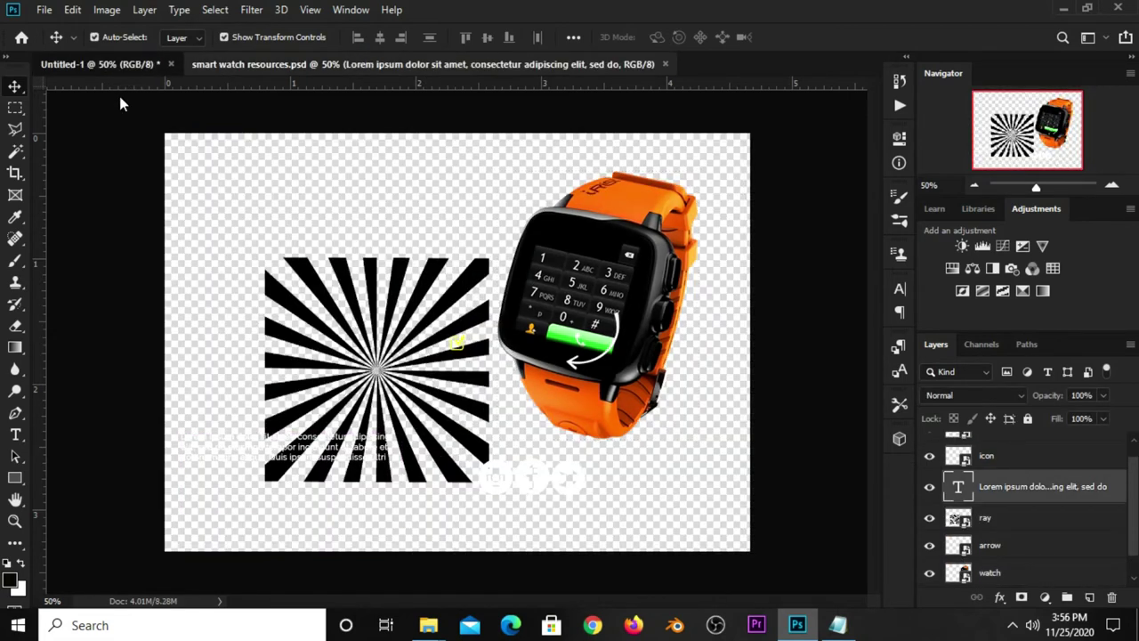
# Position the paragraph just below the white bar
pyautogui.hotkey('ctrl', 't')
pyautogui.moveTo(401, 356)
pyautogui.mouseDown()
pyautogui.moveTo(258, 374)
pyautogui.moveTo(247, 360)
pyautogui.mouseUp()
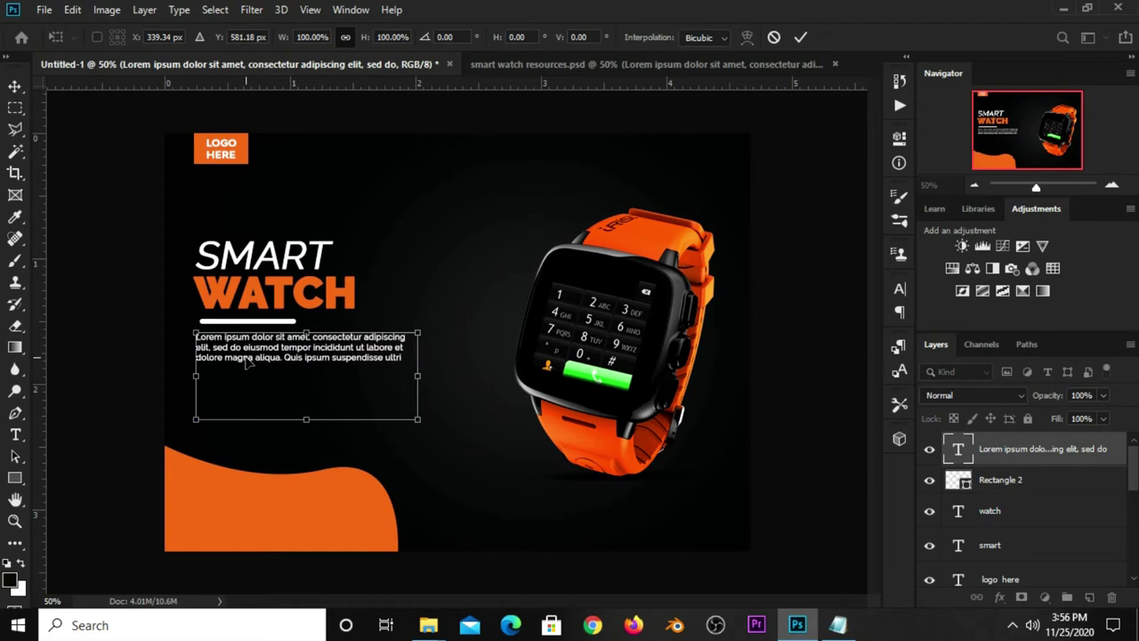
pyautogui.press('Return')
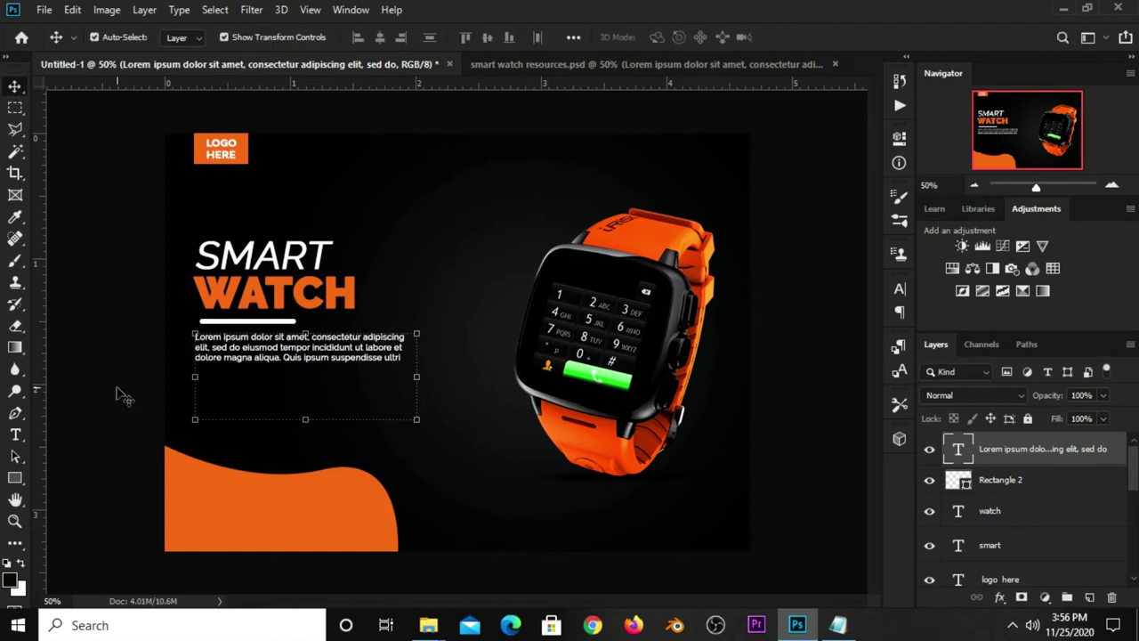
pyautogui.click(123, 396)
pyautogui.click(278, 336)
pyautogui.press('Down')
pyautogui.press('Down')
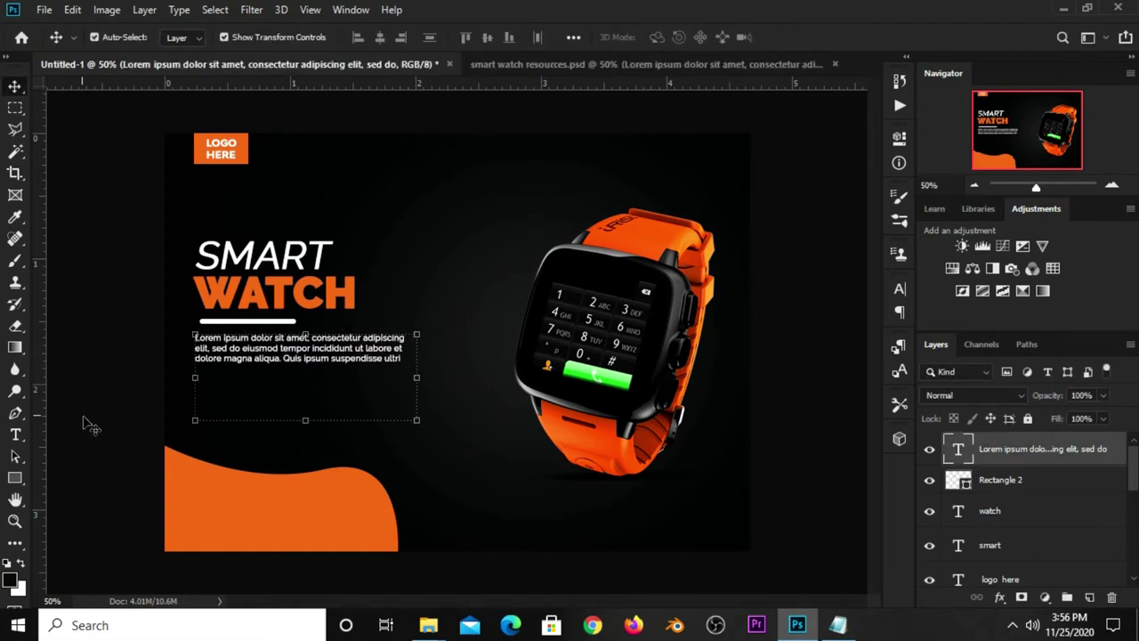
pyautogui.press('Down')
pyautogui.press('Down')
pyautogui.click(83, 425)
# Draw a 480 × 68 px bar under the paragraph, filled orange e5691e
pyautogui.click(14, 479)
pyautogui.click(89, 476)
pyautogui.moveTo(197, 383); pyautogui.dragTo(396, 411)
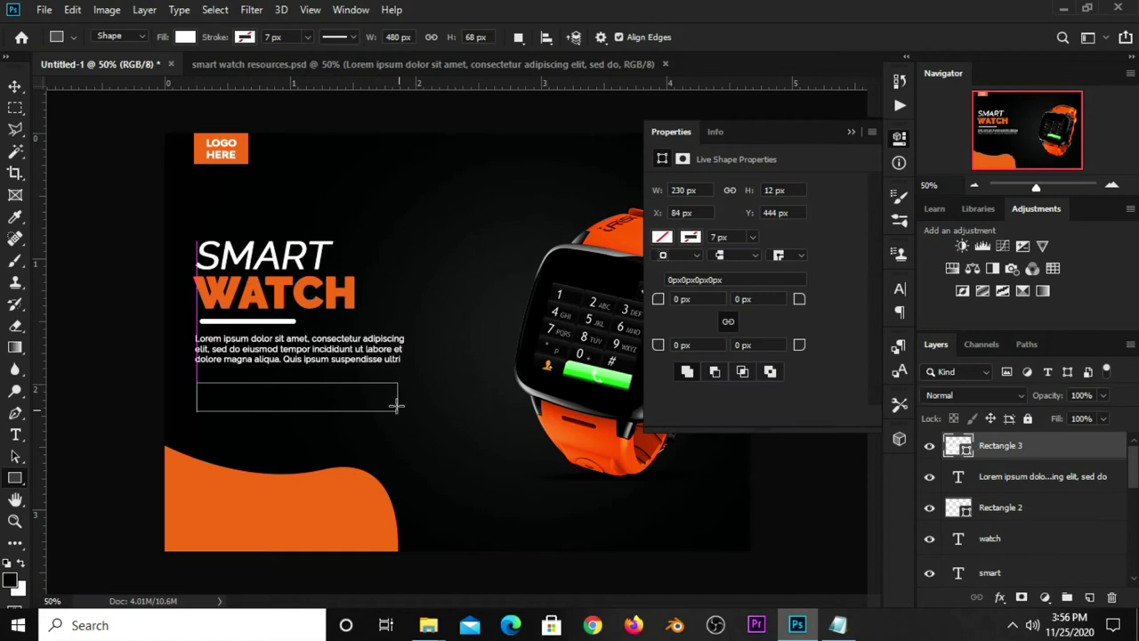
pyautogui.click(671, 236)
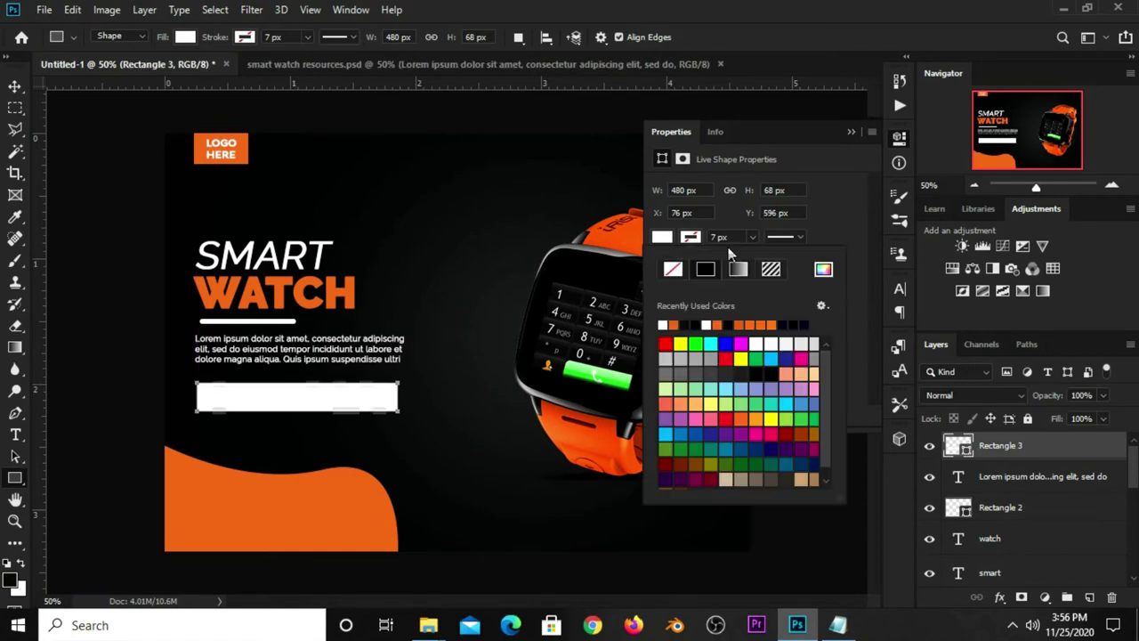
pyautogui.click(823, 270)
pyautogui.click(221, 496)
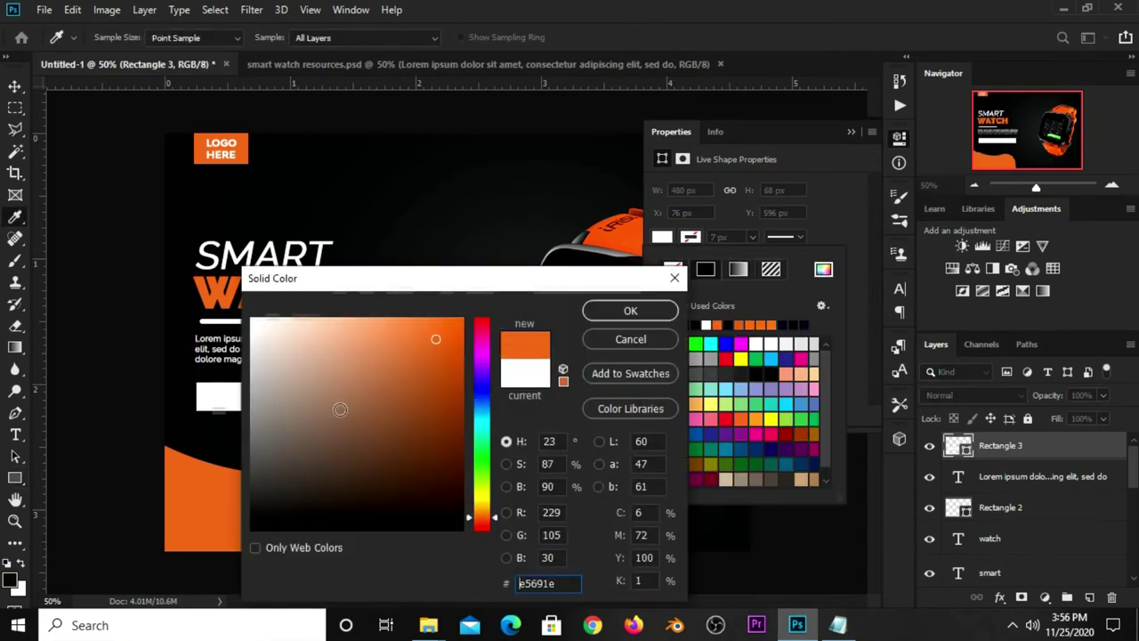
pyautogui.click(599, 311)
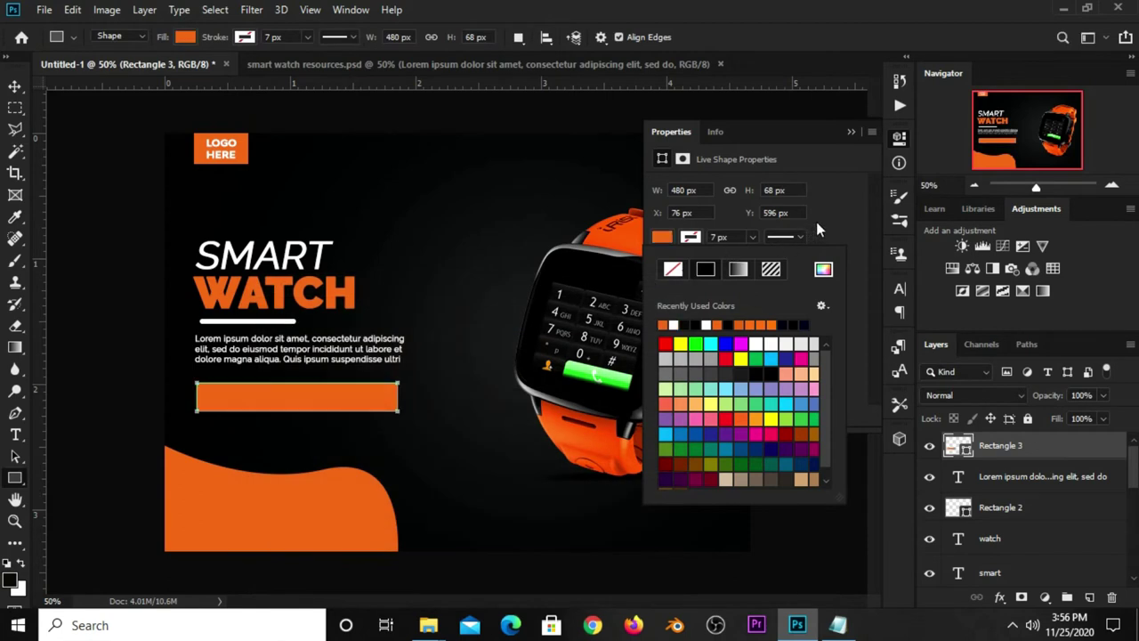
pyautogui.click(852, 132)
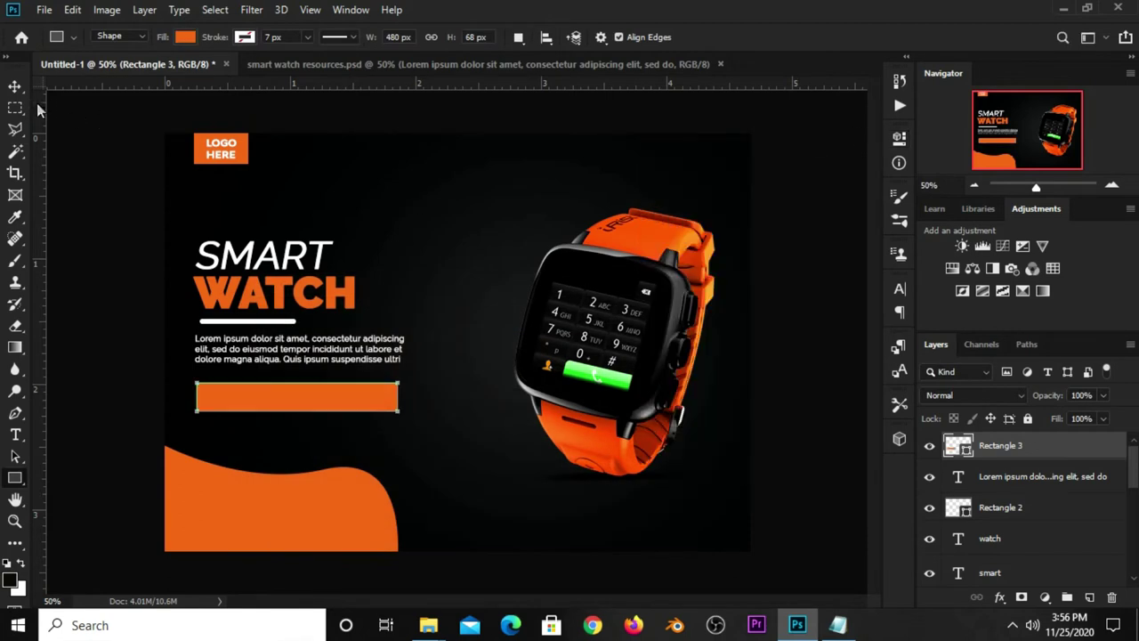
pyautogui.click(15, 86)
pyautogui.click(107, 230)
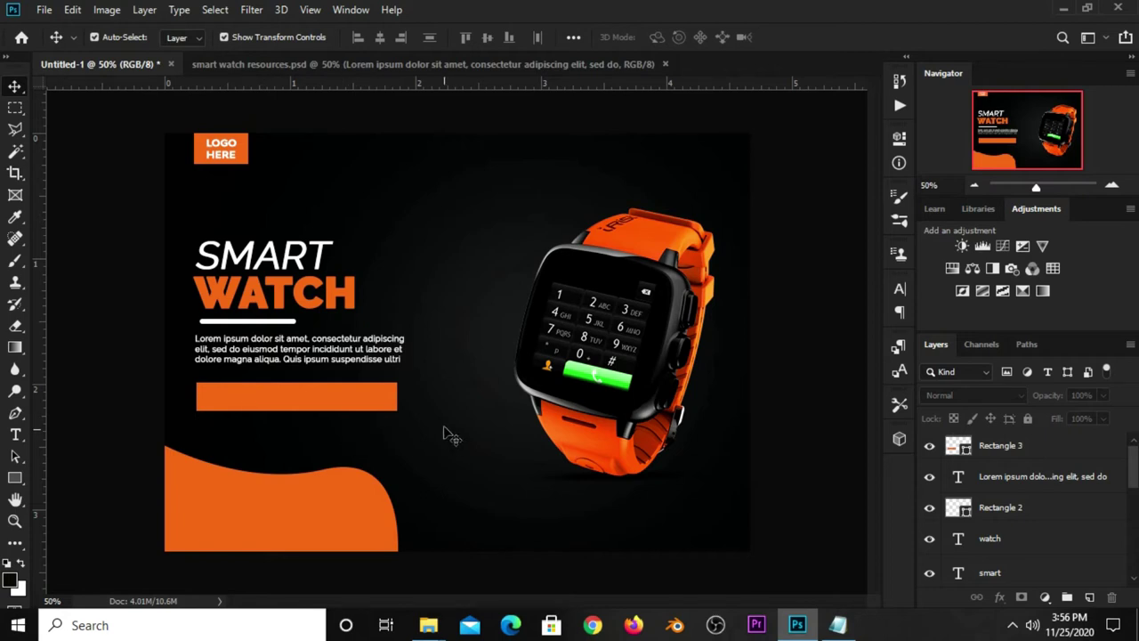
# Select and copy the line 'get up to 50%' in Notepad, then return to Photoshop
pyautogui.click(837, 625)
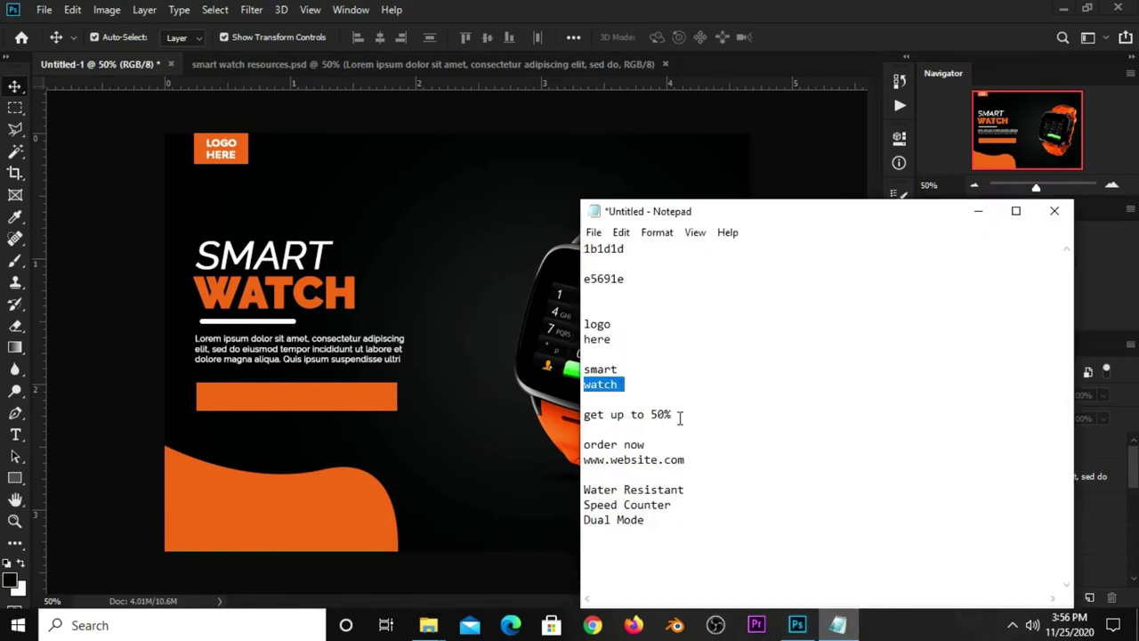
pyautogui.moveTo(680, 419); pyautogui.dragTo(593, 418)
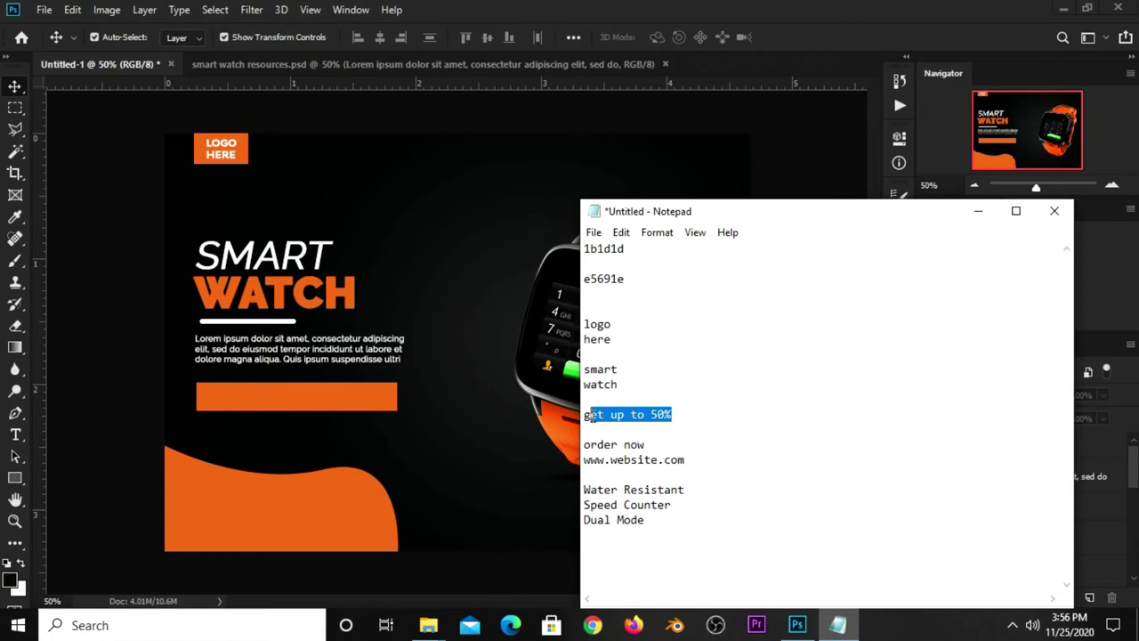
pyautogui.rightClick(591, 417)
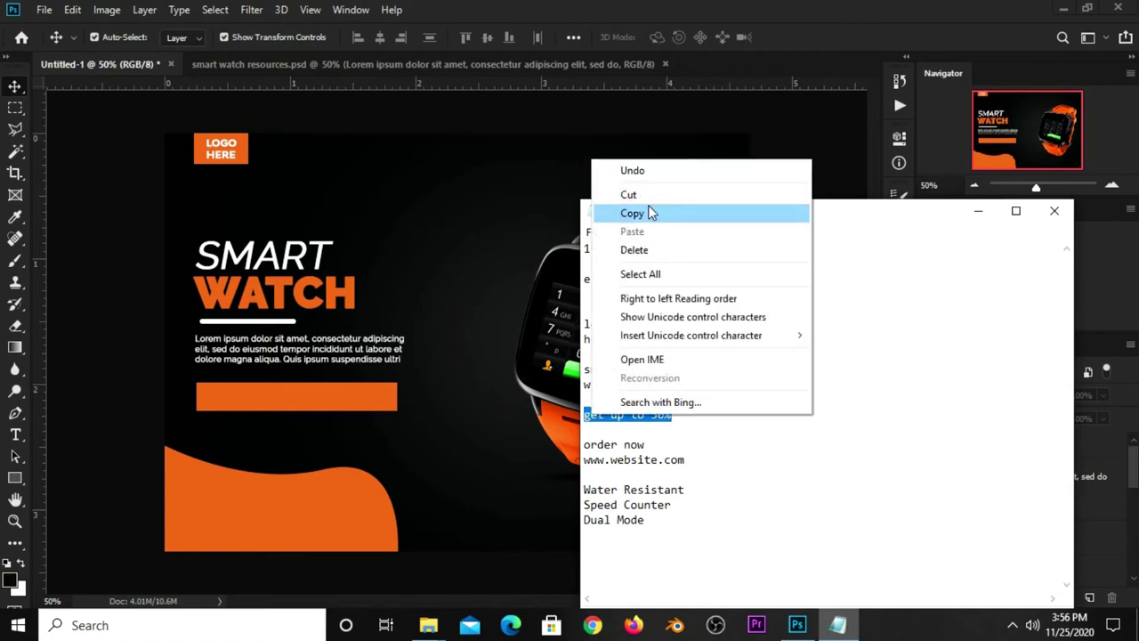
pyautogui.click(650, 215)
pyautogui.click(806, 43)
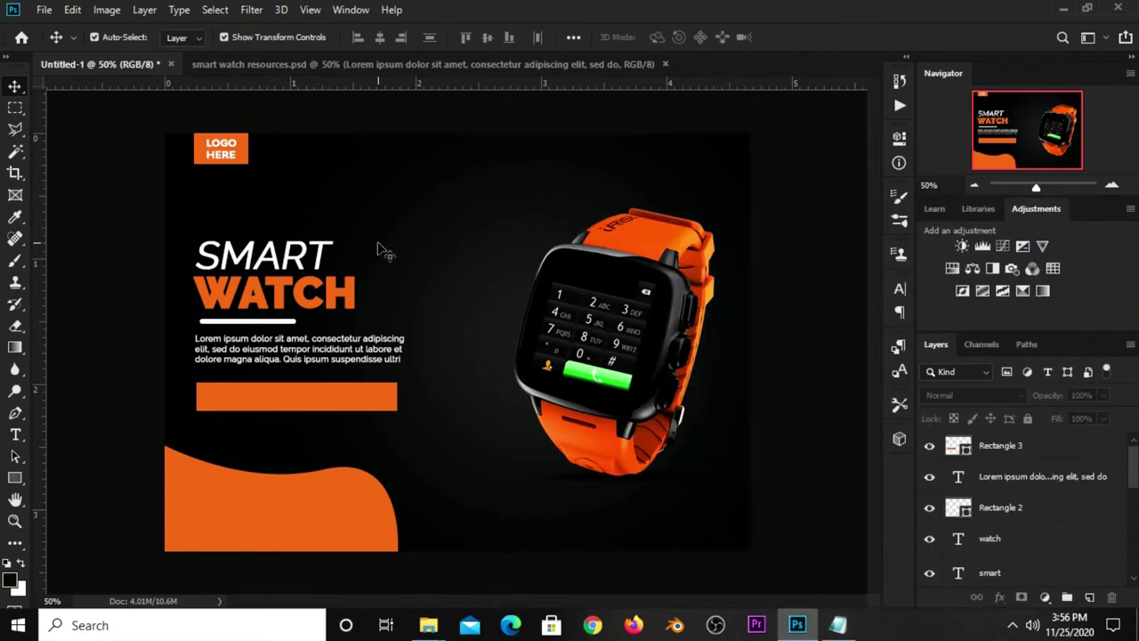
# Type a white (ffffff) GET UP TO 50% headline near the top centre
pyautogui.click(15, 435)
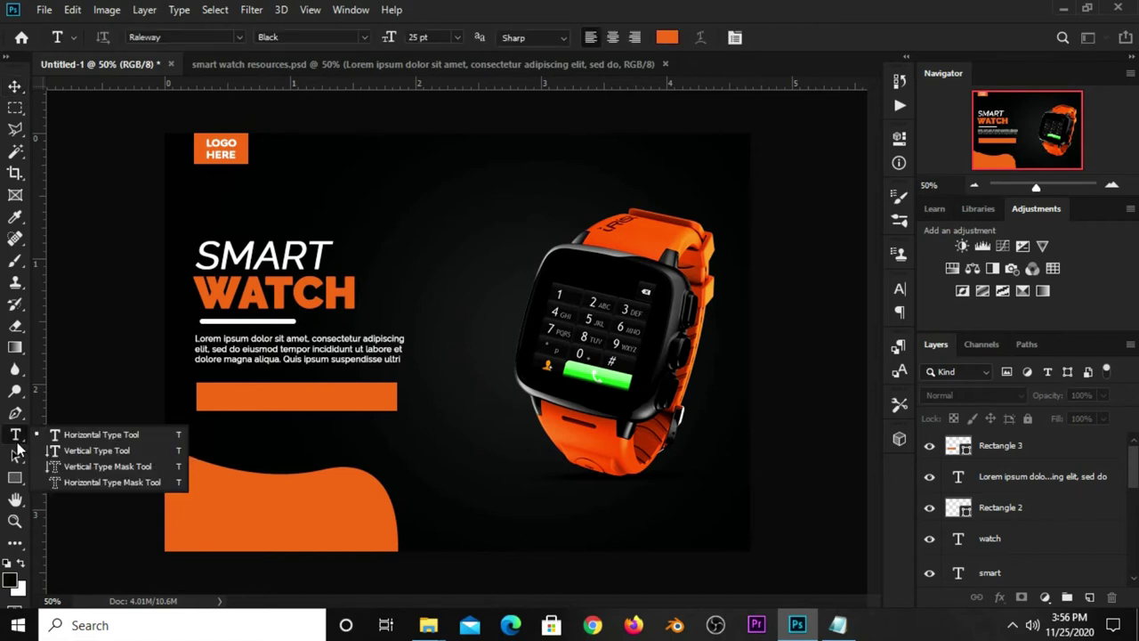
pyautogui.click(89, 434)
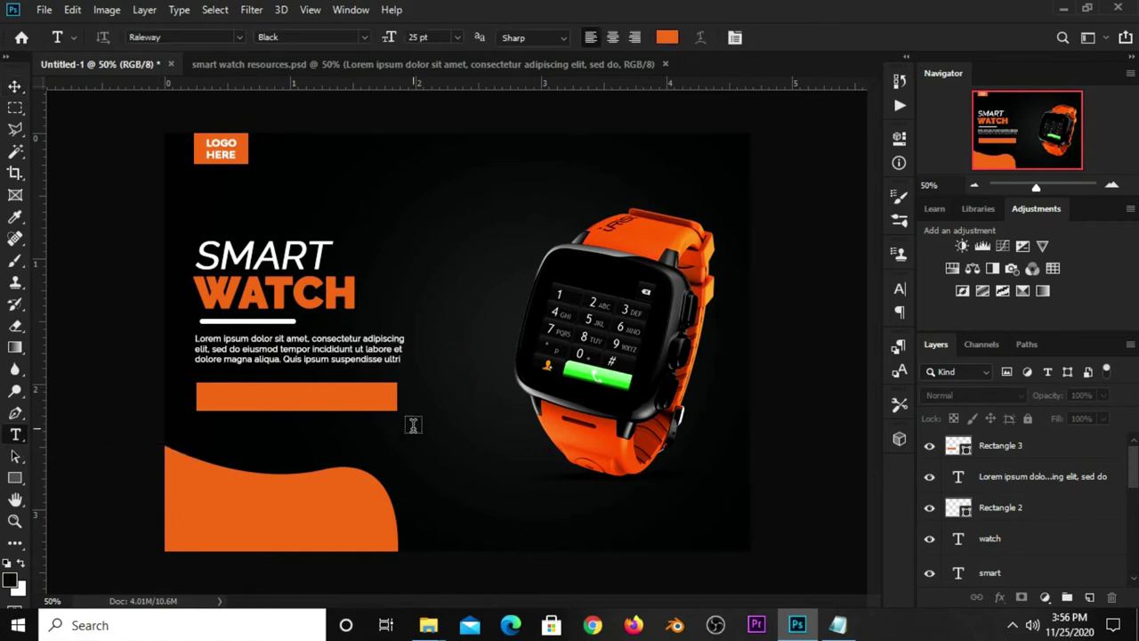
pyautogui.click(667, 38)
pyautogui.write('ffffff')
pyautogui.click(623, 311)
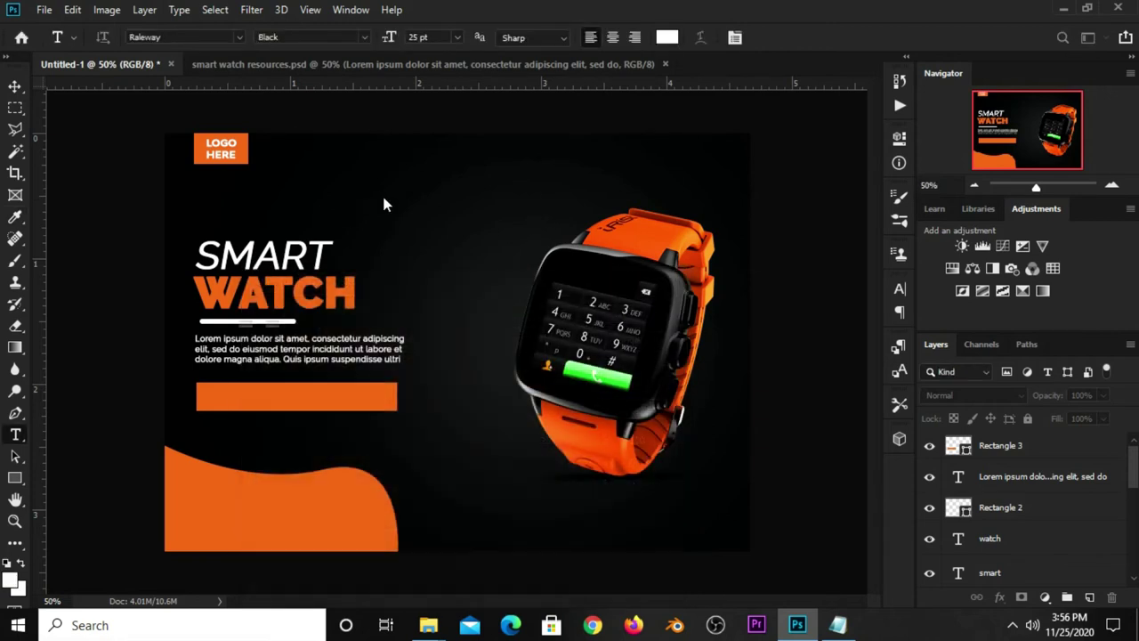
pyautogui.click(397, 198)
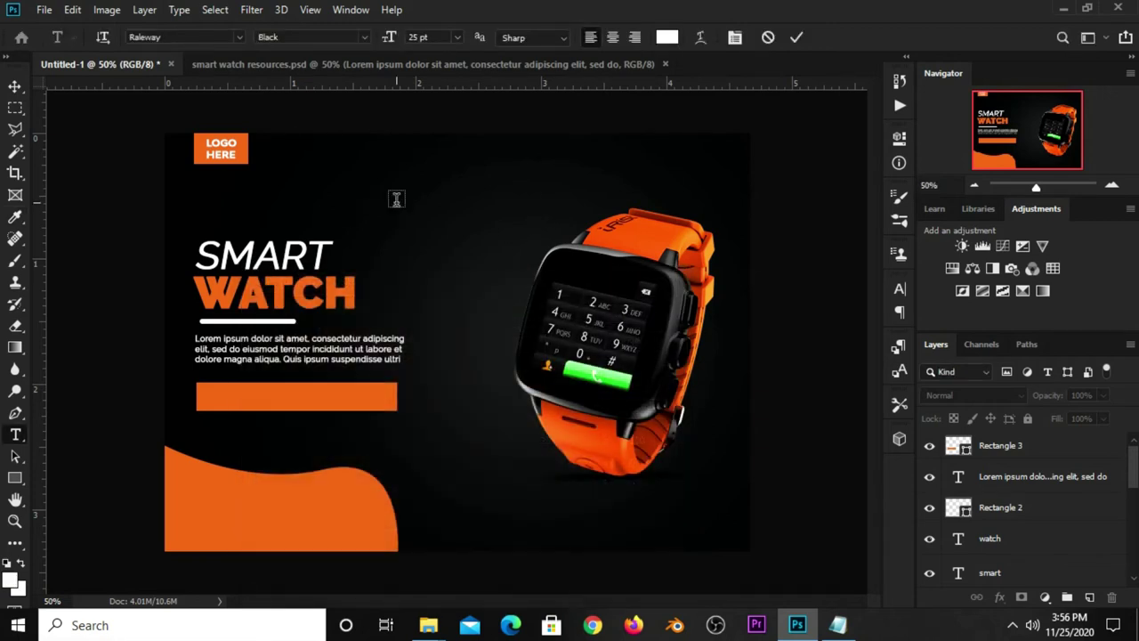
pyautogui.write('LOREM IPSUMGET UP TO 50%')
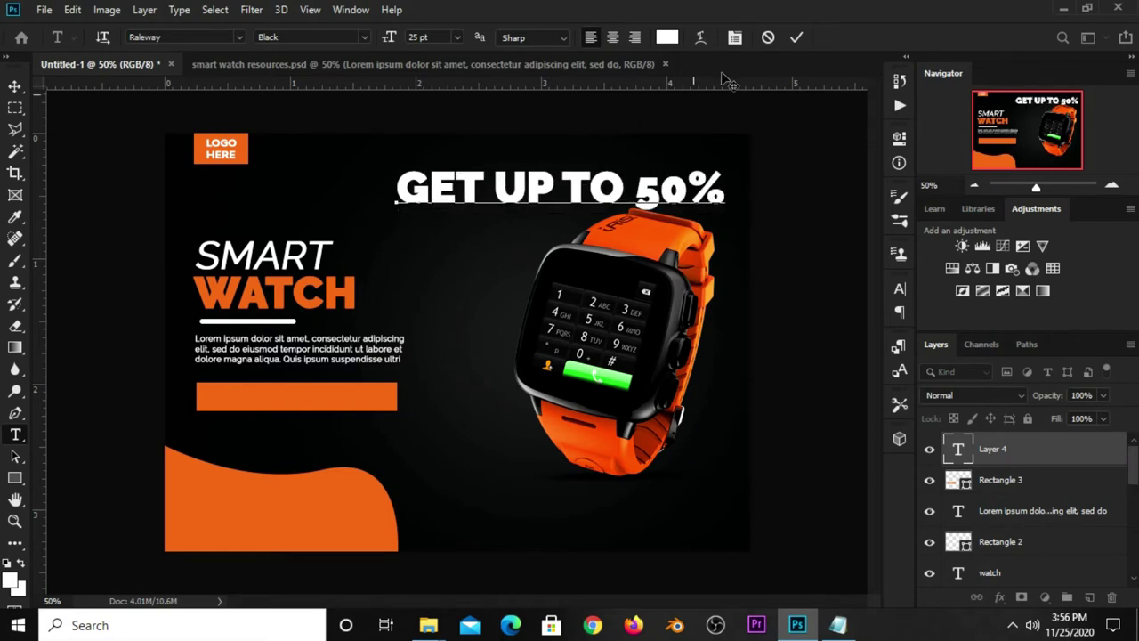
pyautogui.click(796, 38)
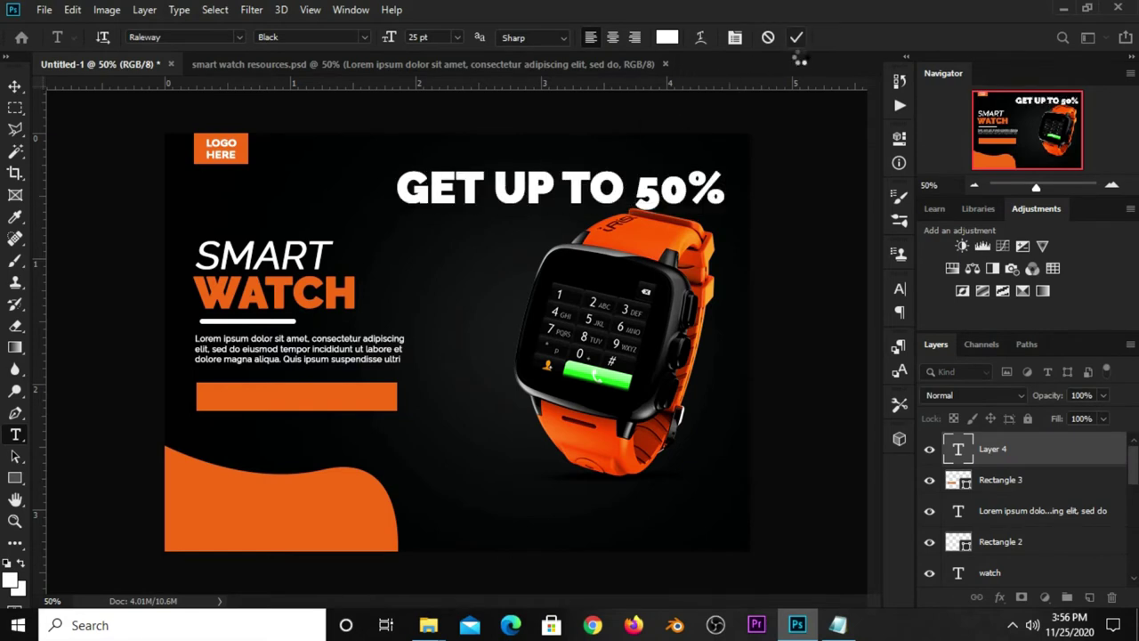
# Set the headline to Adlinnaka Bold at 14 pt
pyautogui.click(899, 291)
pyautogui.click(796, 313)
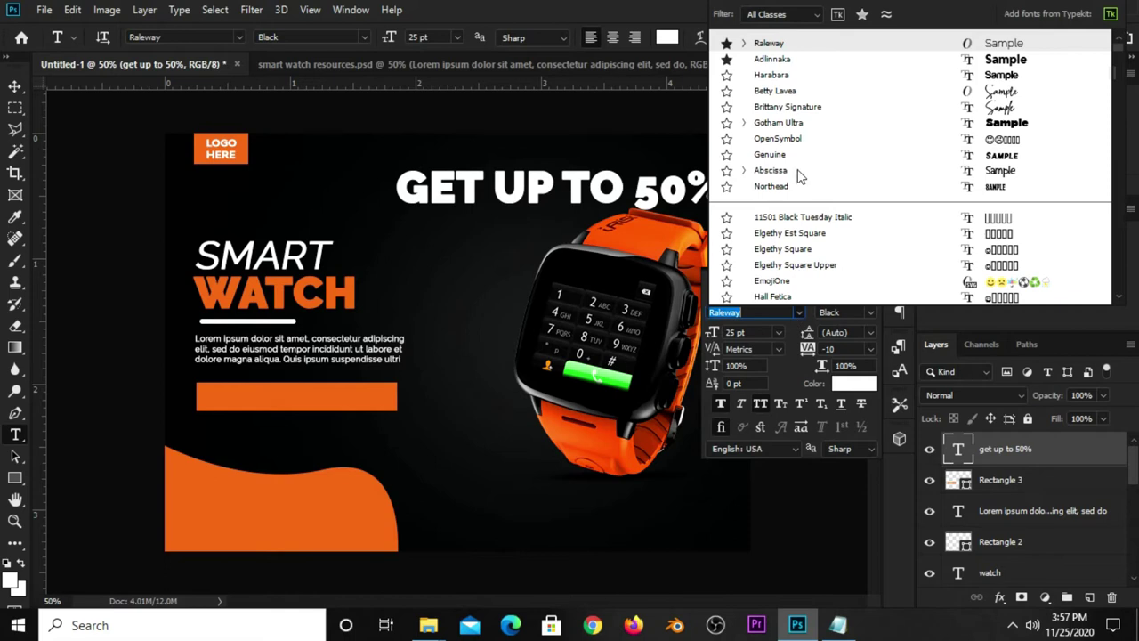
pyautogui.click(773, 60)
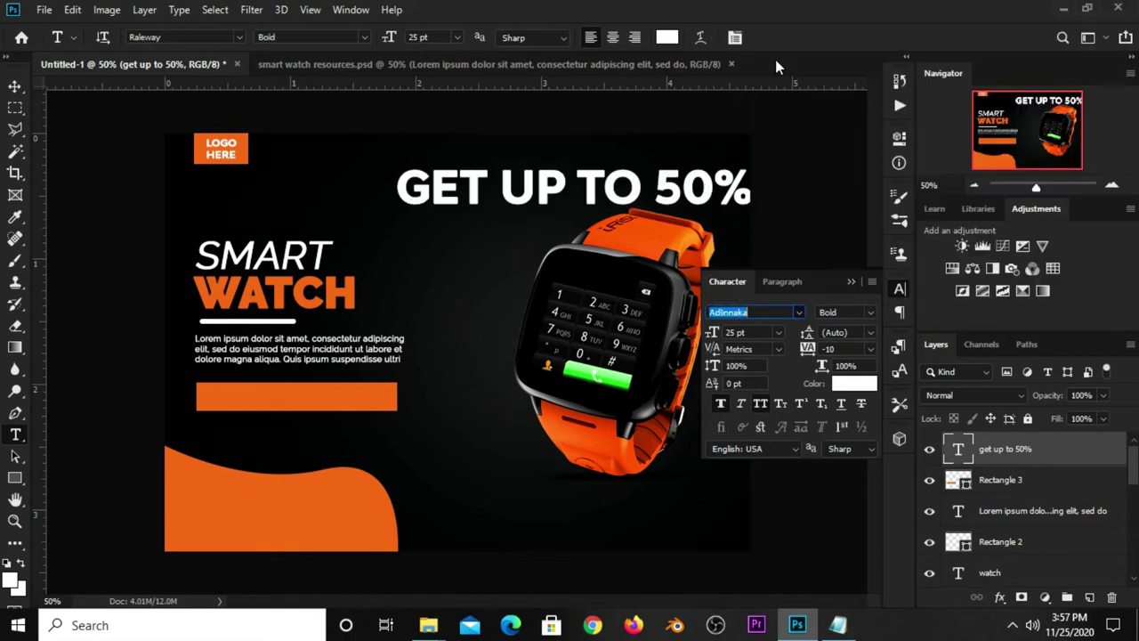
pyautogui.click(750, 331)
pyautogui.write('14')
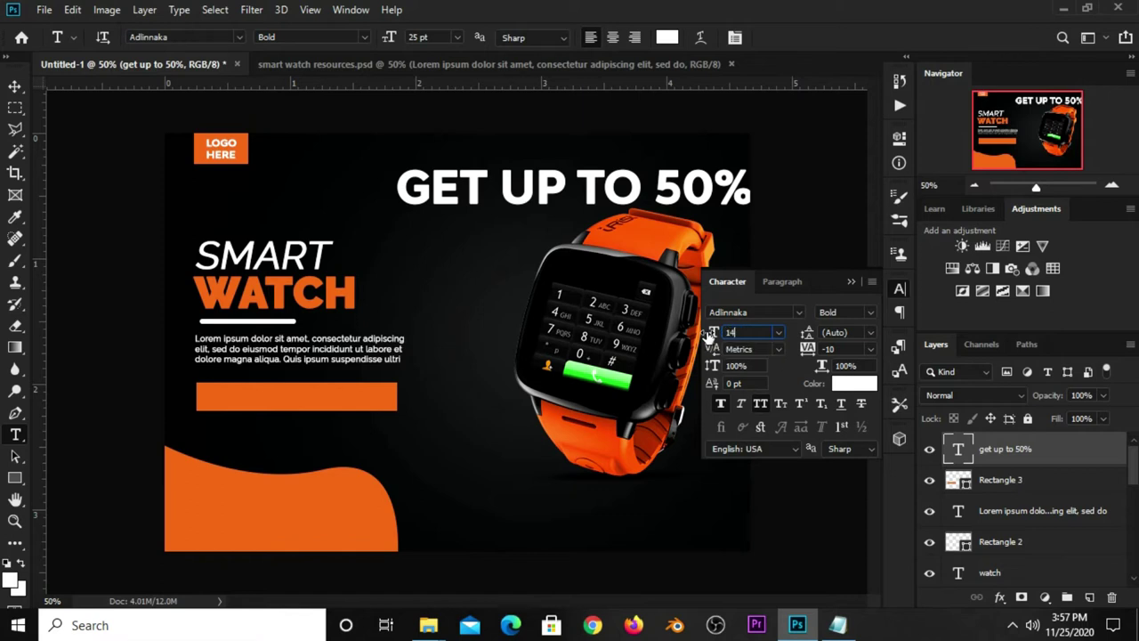
pyautogui.press('Return')
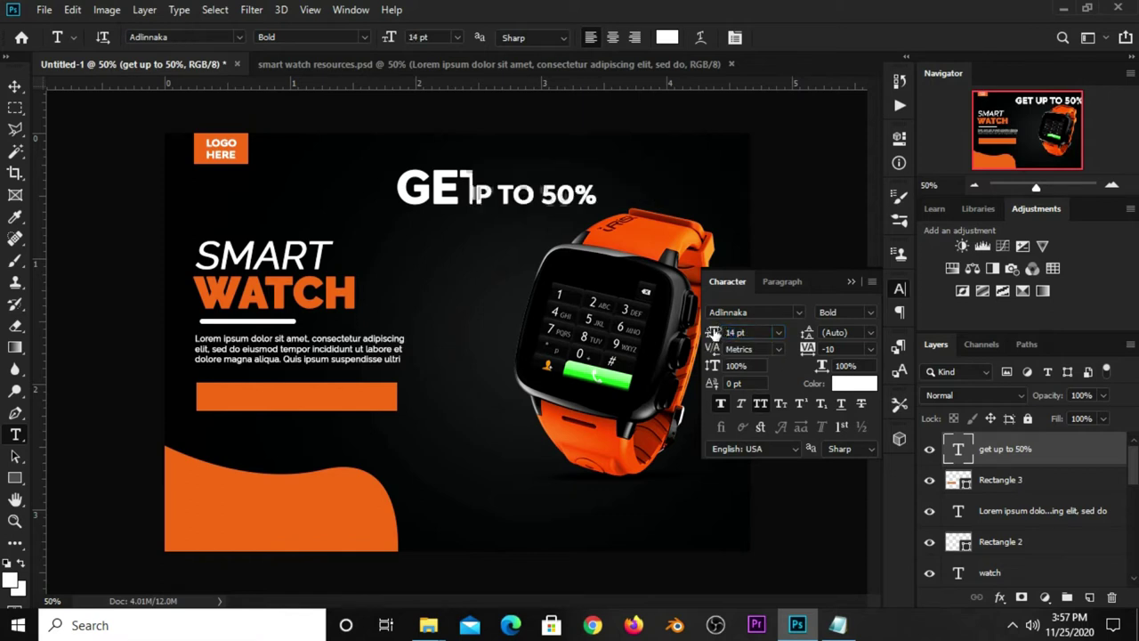
pyautogui.click(853, 282)
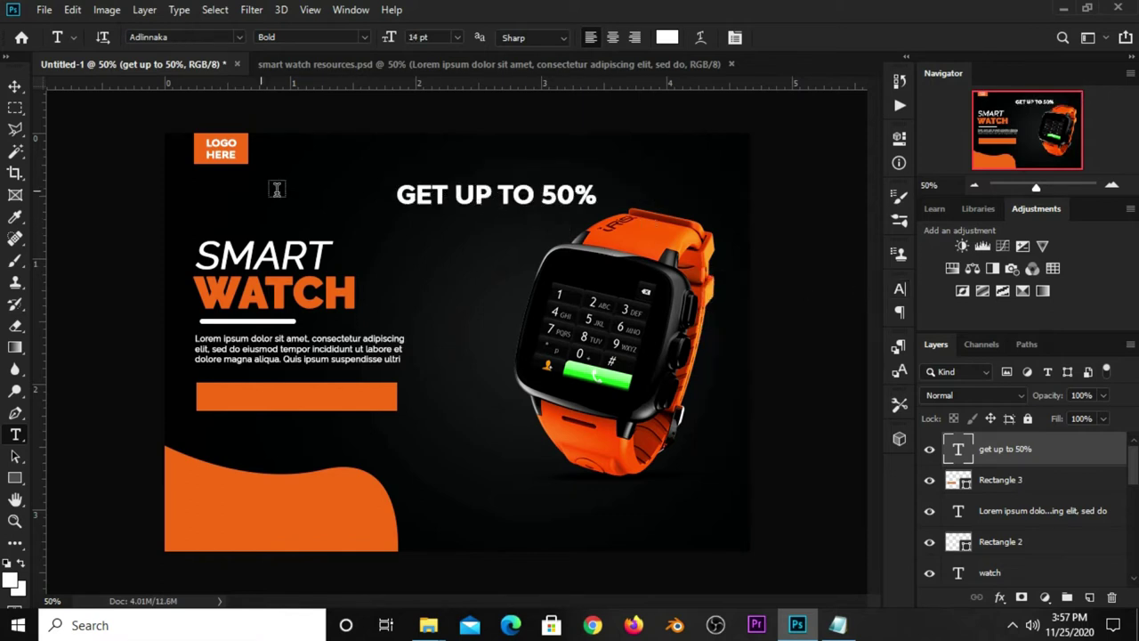
pyautogui.click(12, 89)
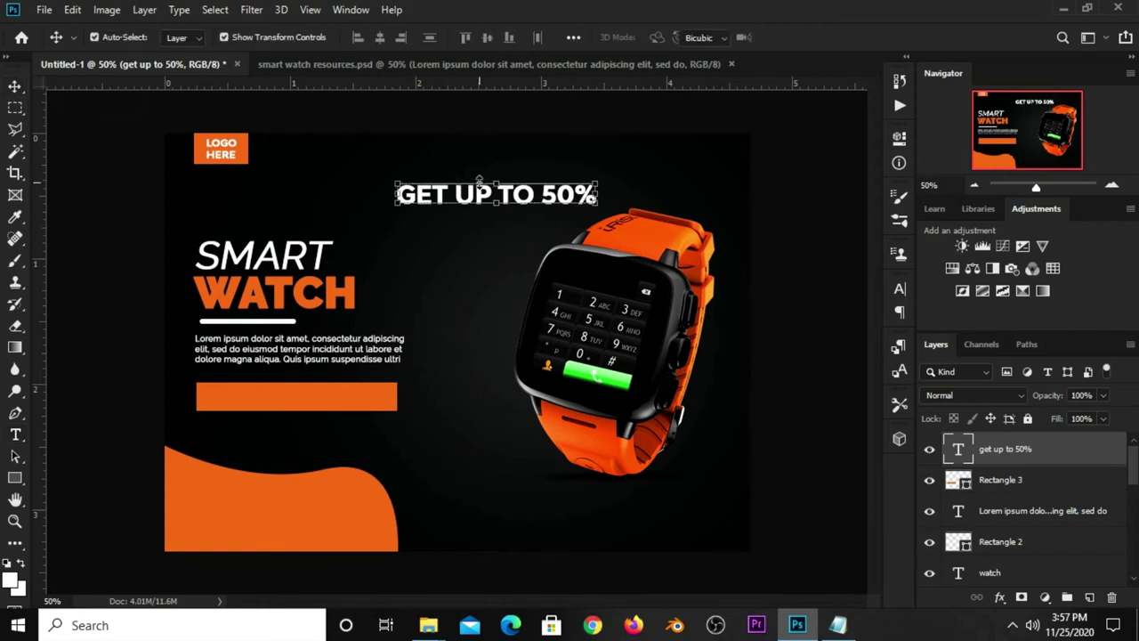
# Move and shrink the GET UP TO 50% headline to fit on the orange bar
pyautogui.hotkey('ctrl', 't')
pyautogui.moveTo(545, 194); pyautogui.dragTo(414, 409)
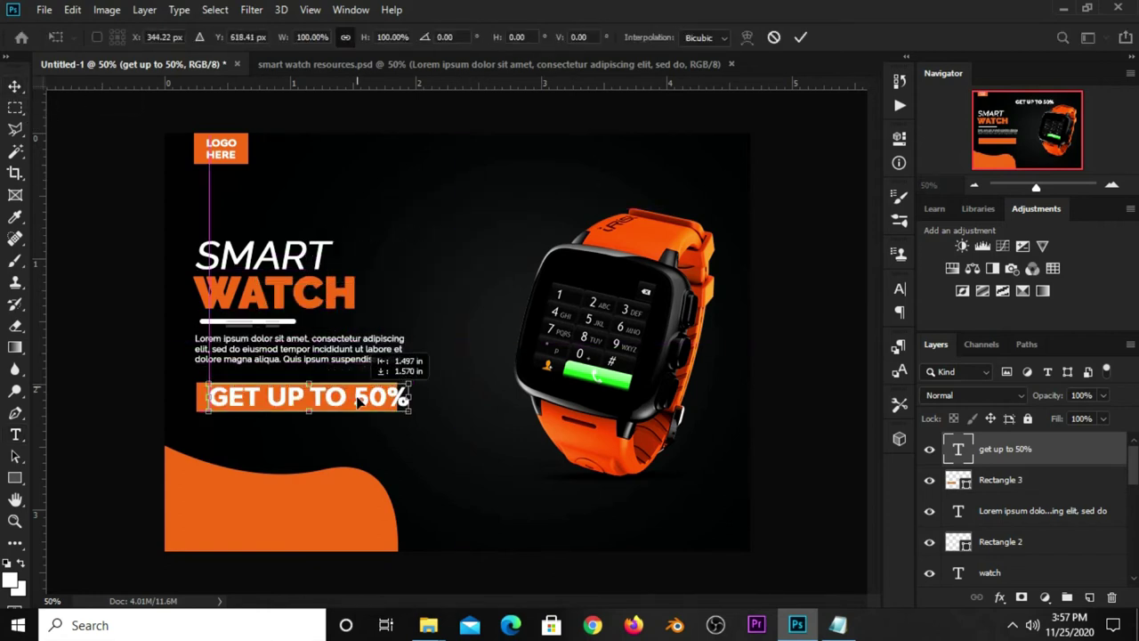
pyautogui.moveTo(414, 409); pyautogui.dragTo(335, 405)
pyautogui.press('Return')
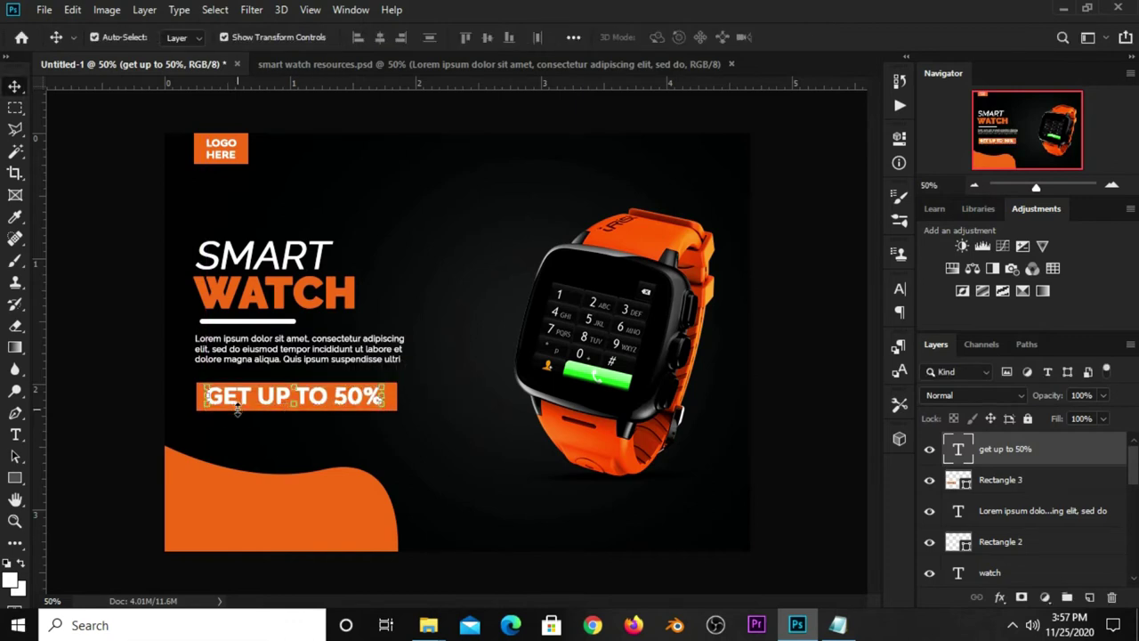
pyautogui.moveTo(259, 410); pyautogui.dragTo(261, 410)
# Set the words GET UP TO in Raleway Regular with Faux Bold turned off
pyautogui.rightClick(15, 435)
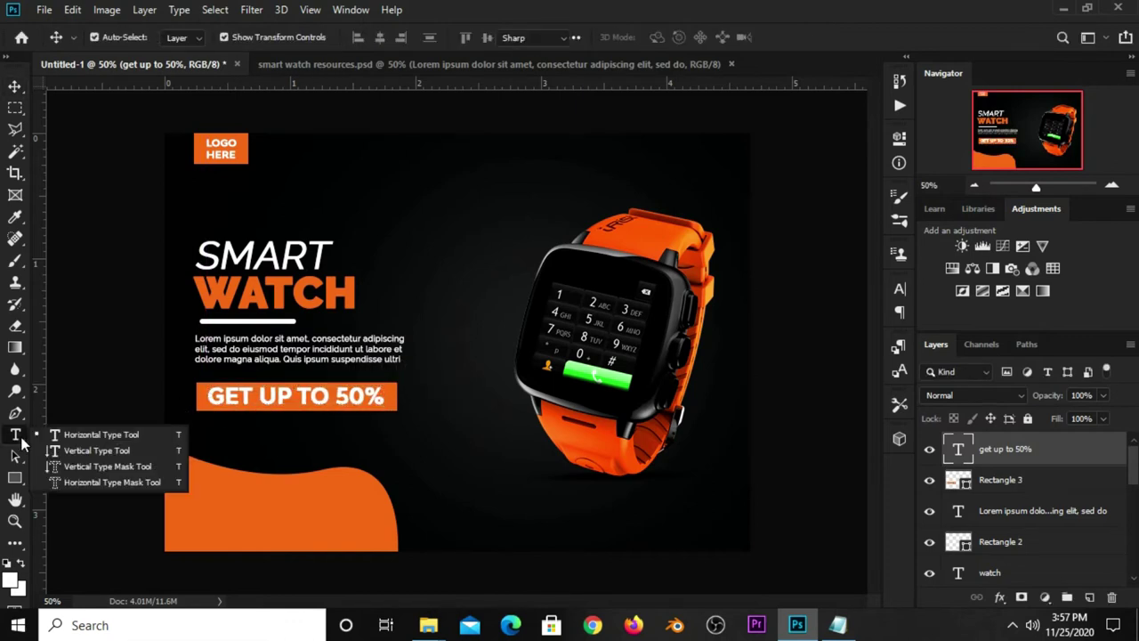
pyautogui.click(89, 437)
pyautogui.moveTo(332, 395); pyautogui.dragTo(206, 395)
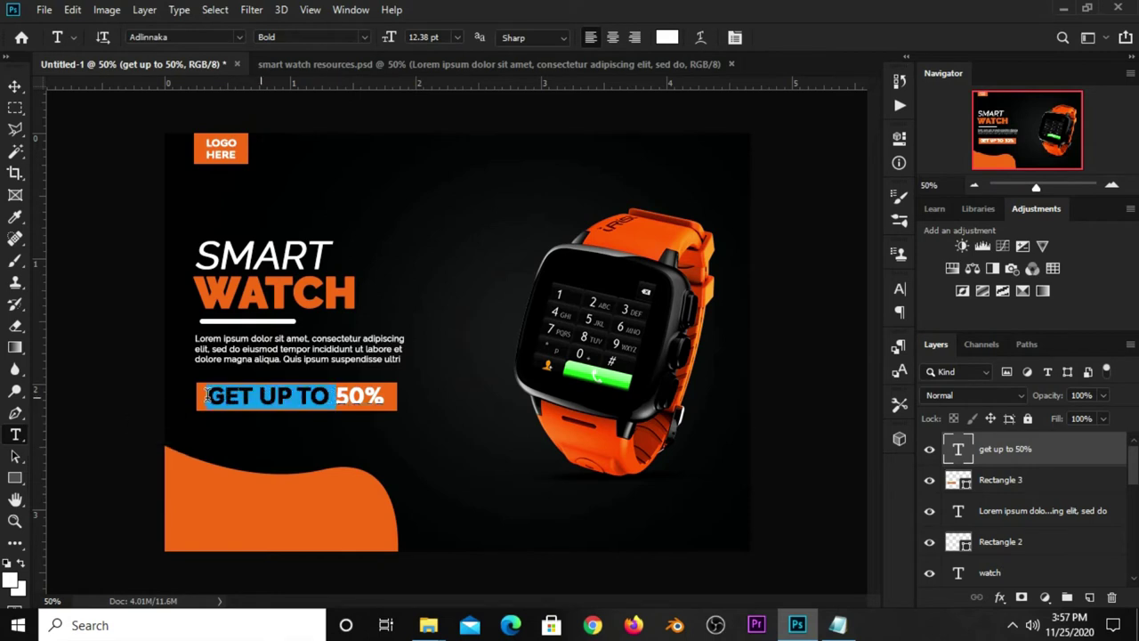
pyautogui.click(899, 290)
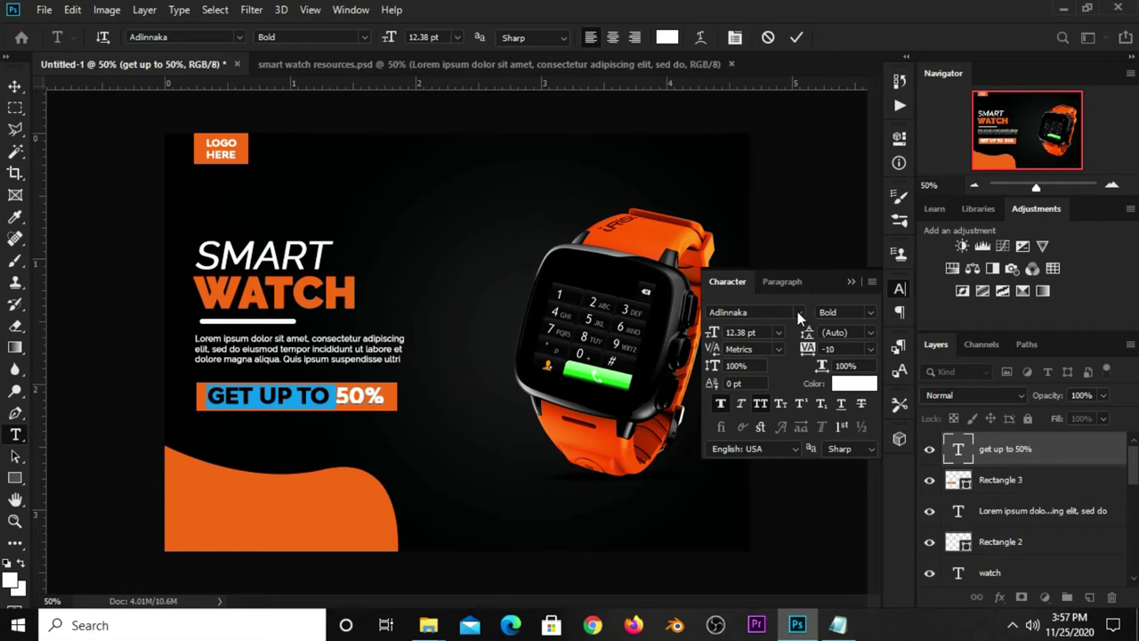
pyautogui.click(798, 311)
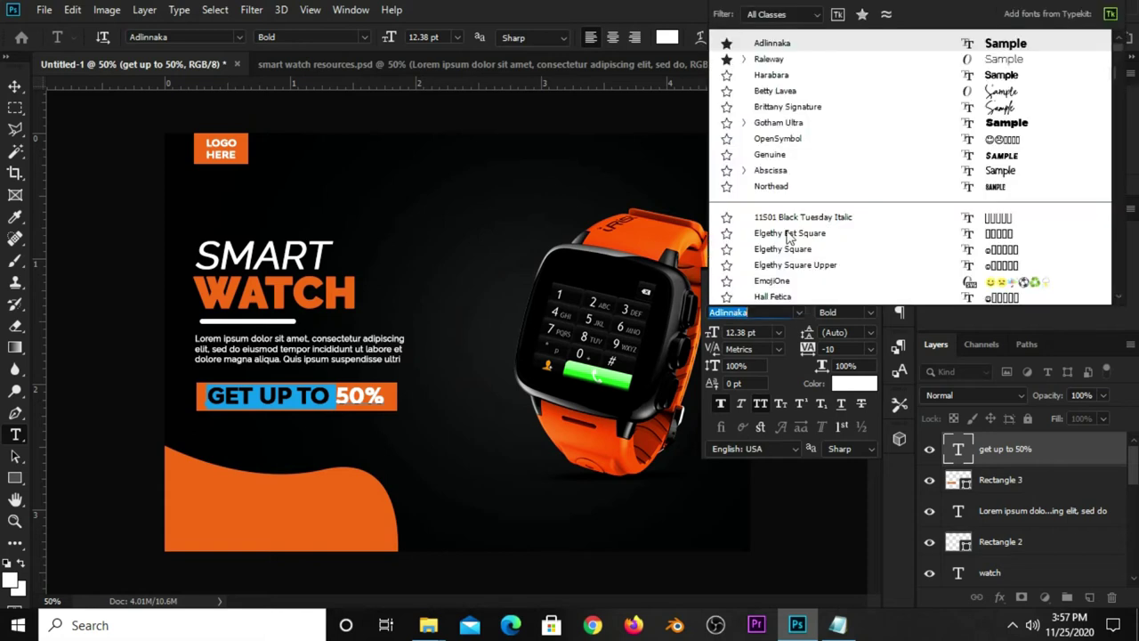
pyautogui.click(773, 59)
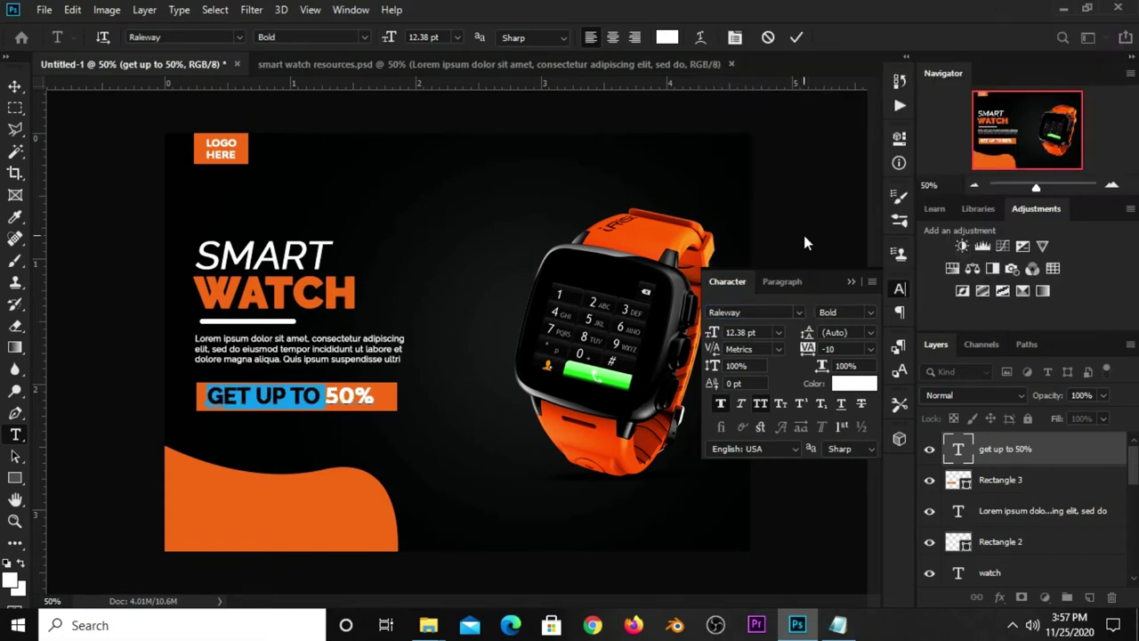
pyautogui.click(864, 312)
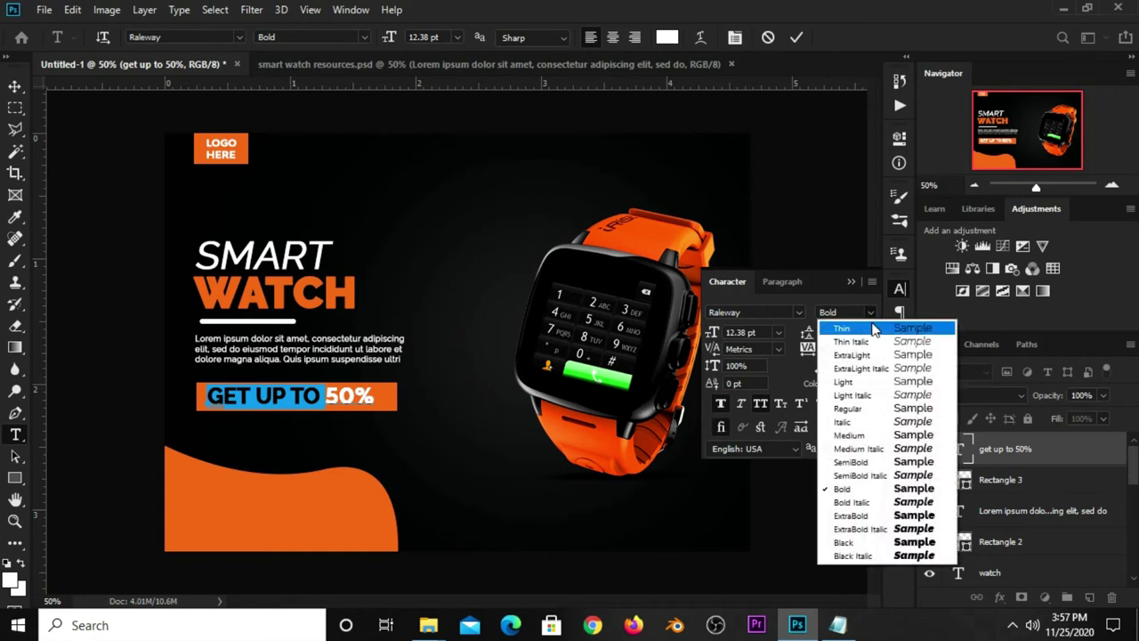
pyautogui.click(862, 411)
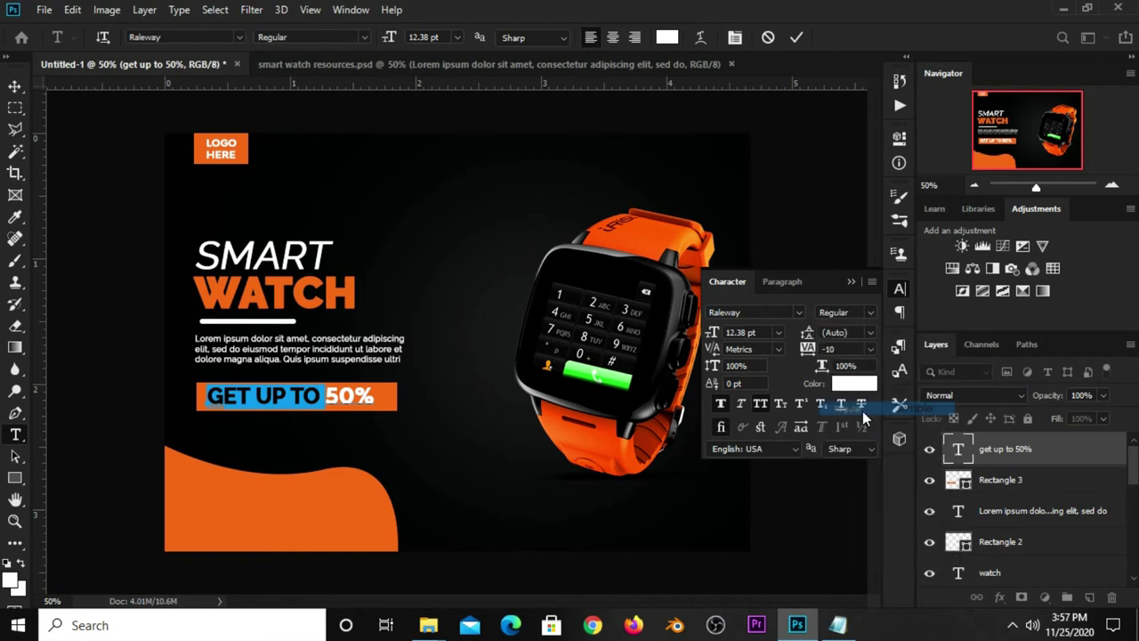
pyautogui.click(723, 404)
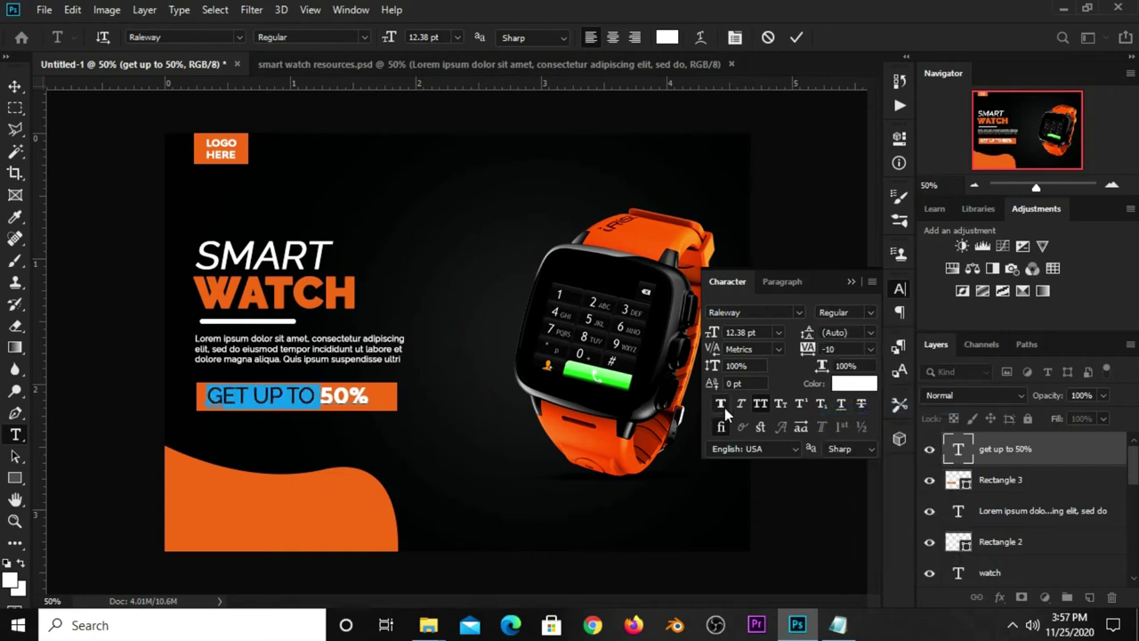
pyautogui.click(869, 283)
pyautogui.click(795, 38)
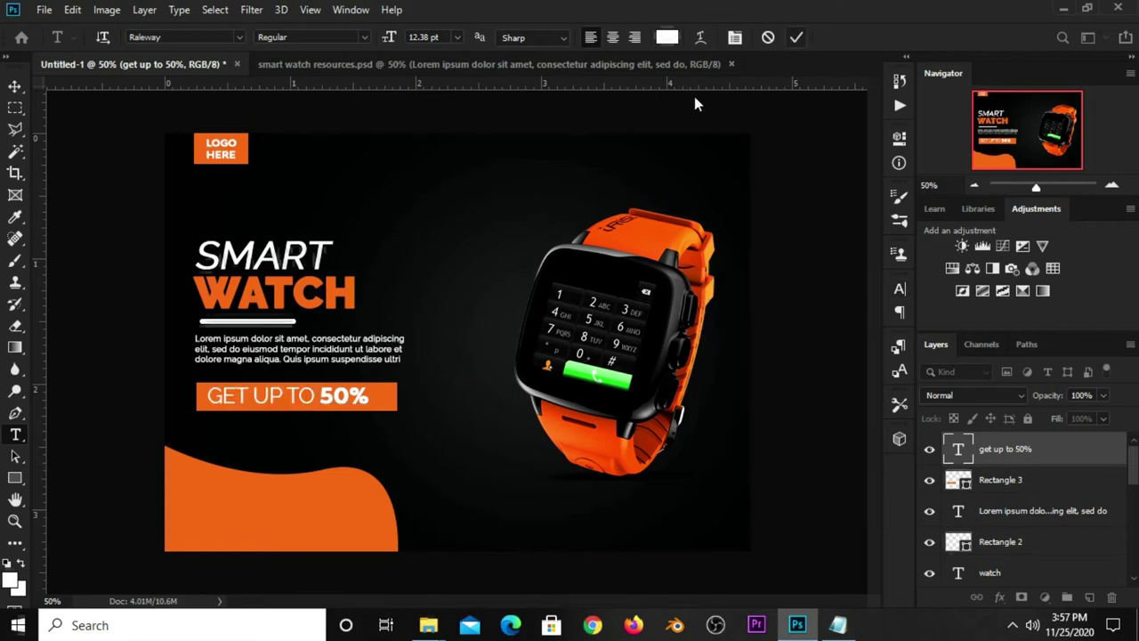
# Align the button text layer and Rectangle 3 on their vertical and horizontal centres
pyautogui.click(16, 86)
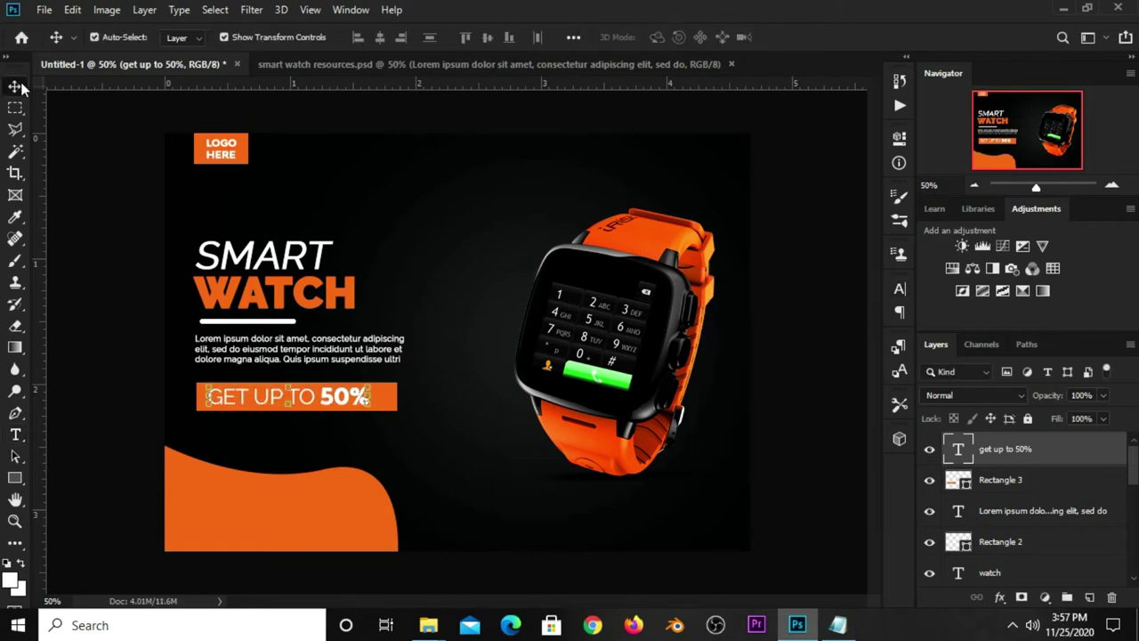
pyautogui.click(84, 149)
pyautogui.click(369, 401)
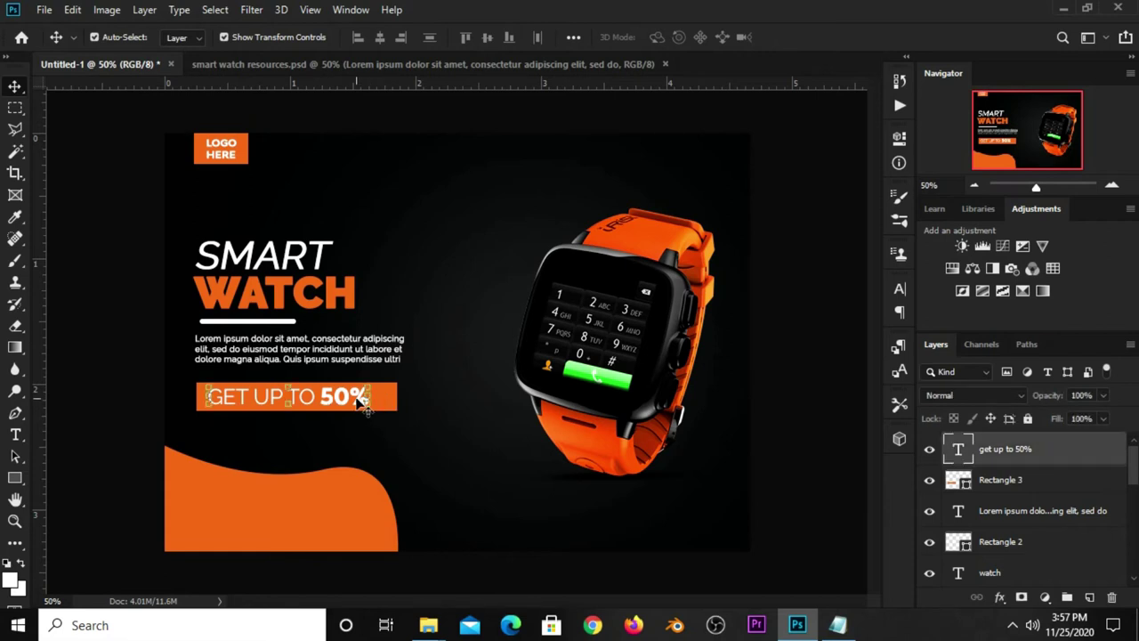
pyautogui.keyDown('shift'); pyautogui.click(999, 481); pyautogui.keyUp('shift')
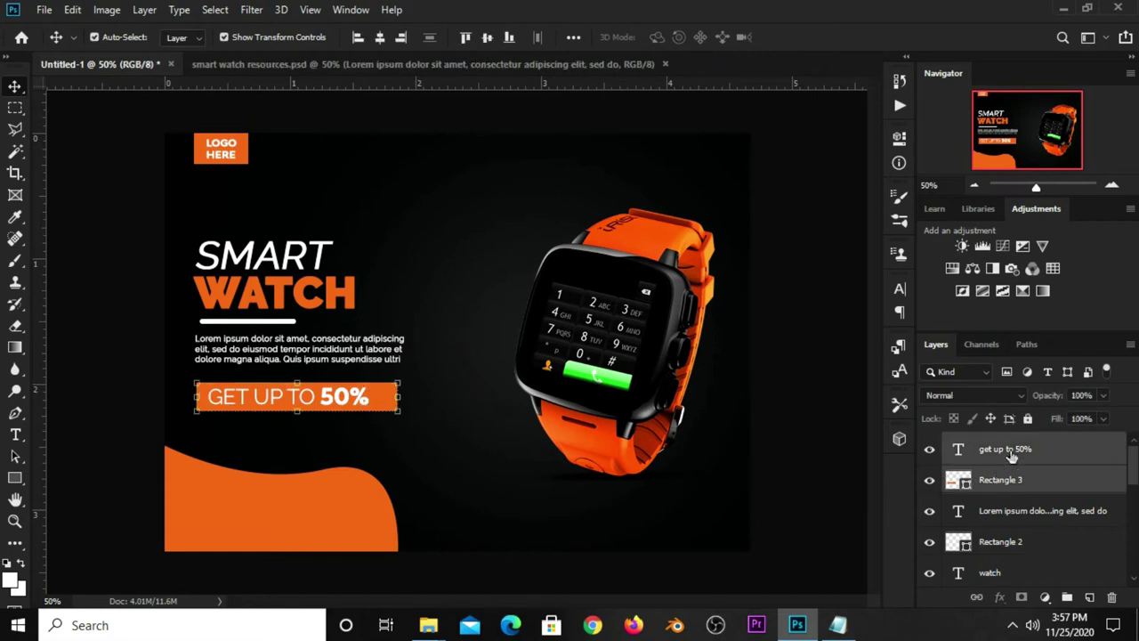
pyautogui.click(571, 39)
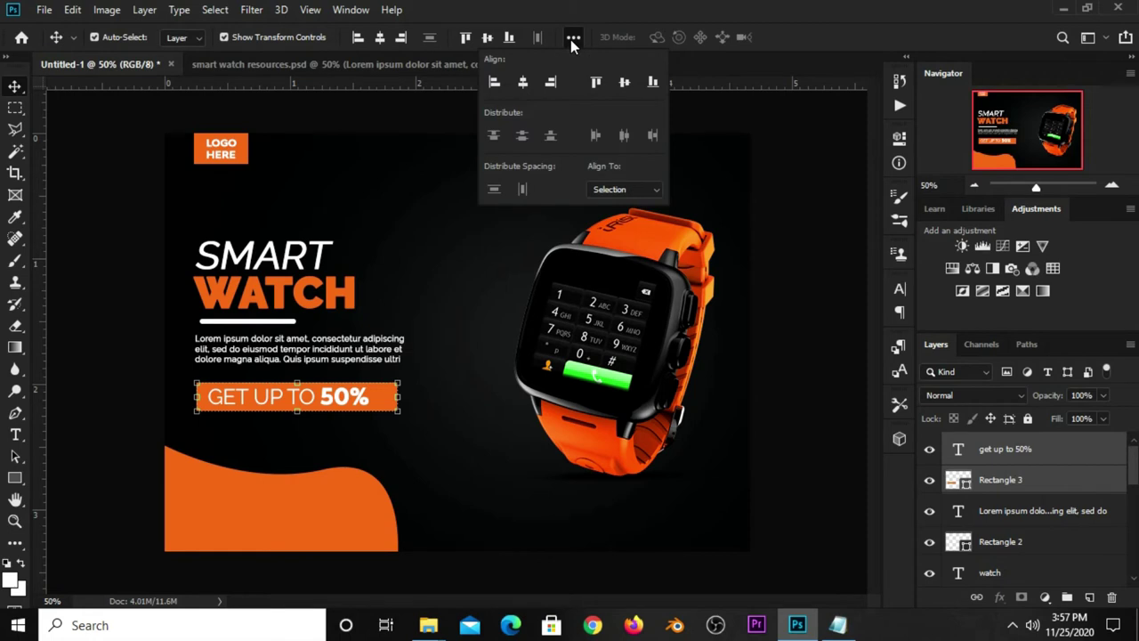
pyautogui.click(629, 83)
pyautogui.click(523, 82)
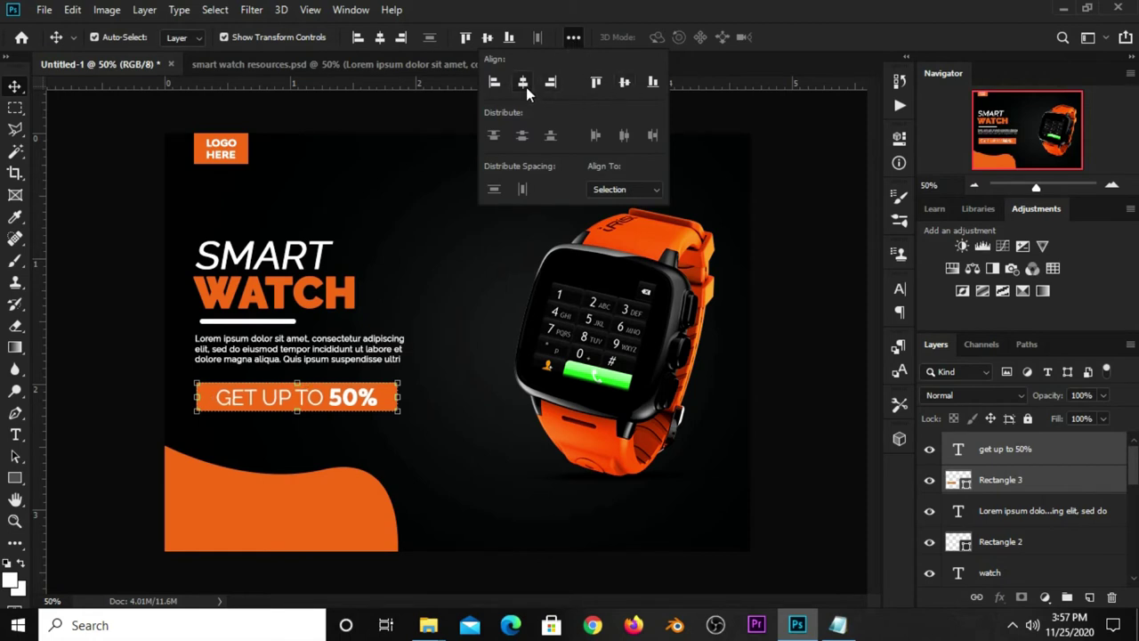
pyautogui.click(790, 210)
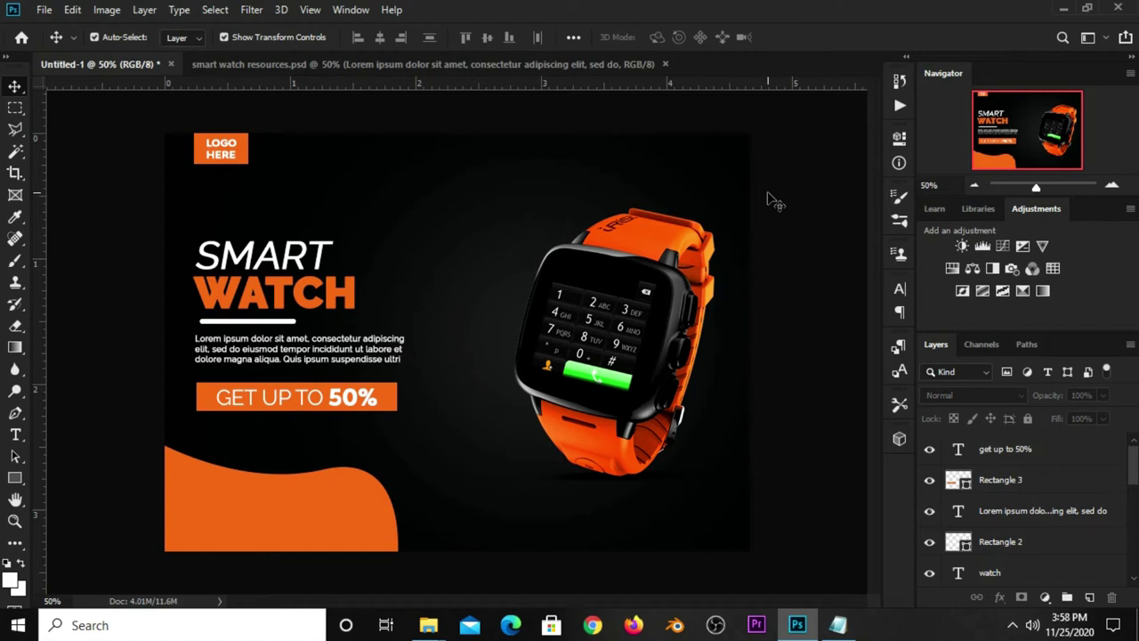
pyautogui.click(206, 63)
# Copy the sunburst ray layer from smart watch resources.psd into the banner
pyautogui.click(347, 283)
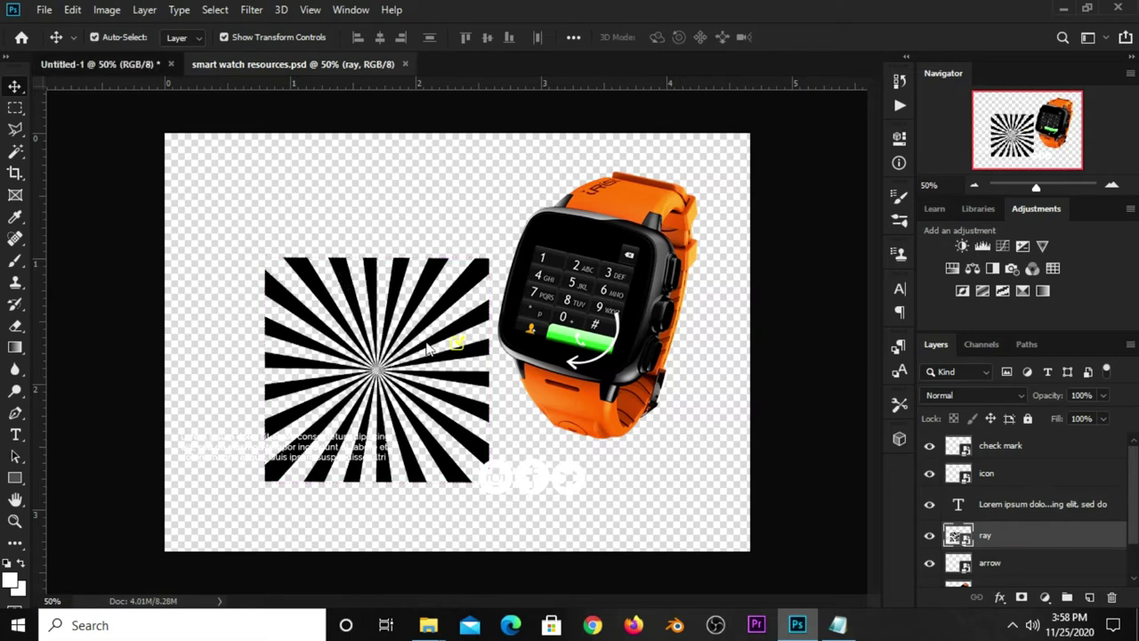
pyautogui.click(93, 64)
pyautogui.moveTo(614, 365); pyautogui.dragTo(614, 365)
# Scale the rays to about 96.85% around the watch and restack them above Curves 1
pyautogui.hotkey('ctrl', 't')
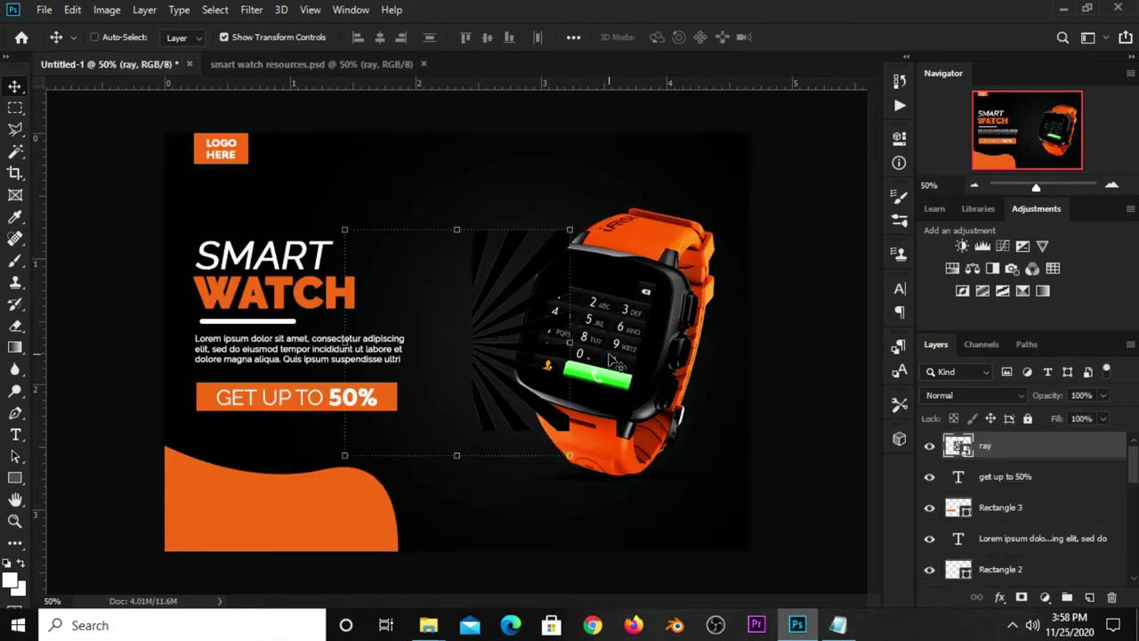
pyautogui.moveTo(457, 230); pyautogui.dragTo(457, 163)
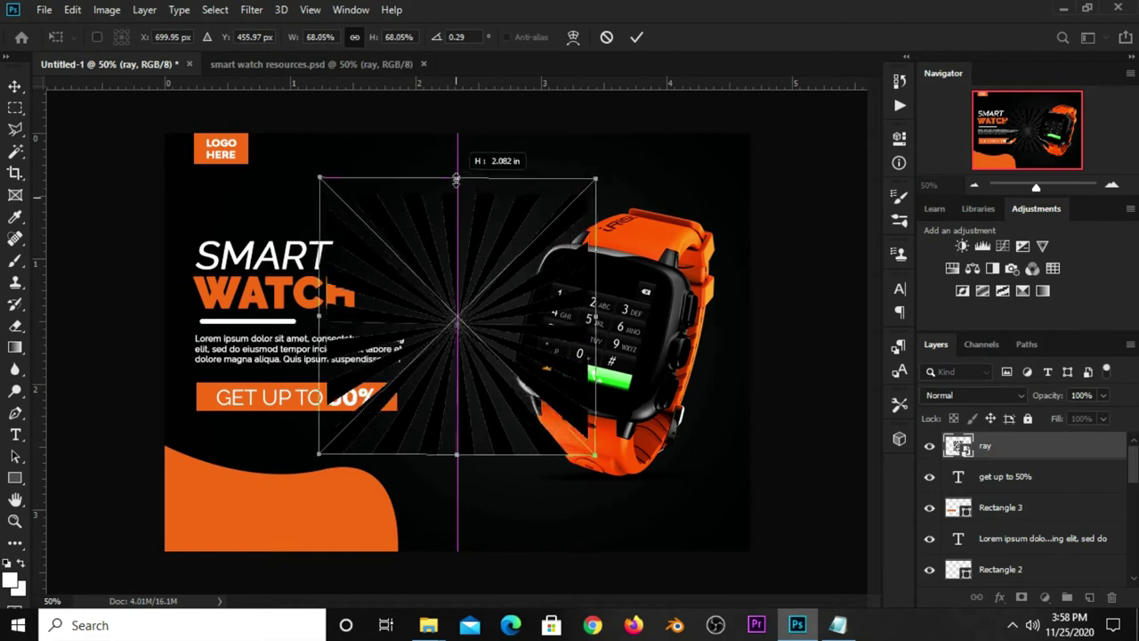
pyautogui.moveTo(455, 451); pyautogui.dragTo(456, 485)
pyautogui.moveTo(429, 423); pyautogui.dragTo(596, 436)
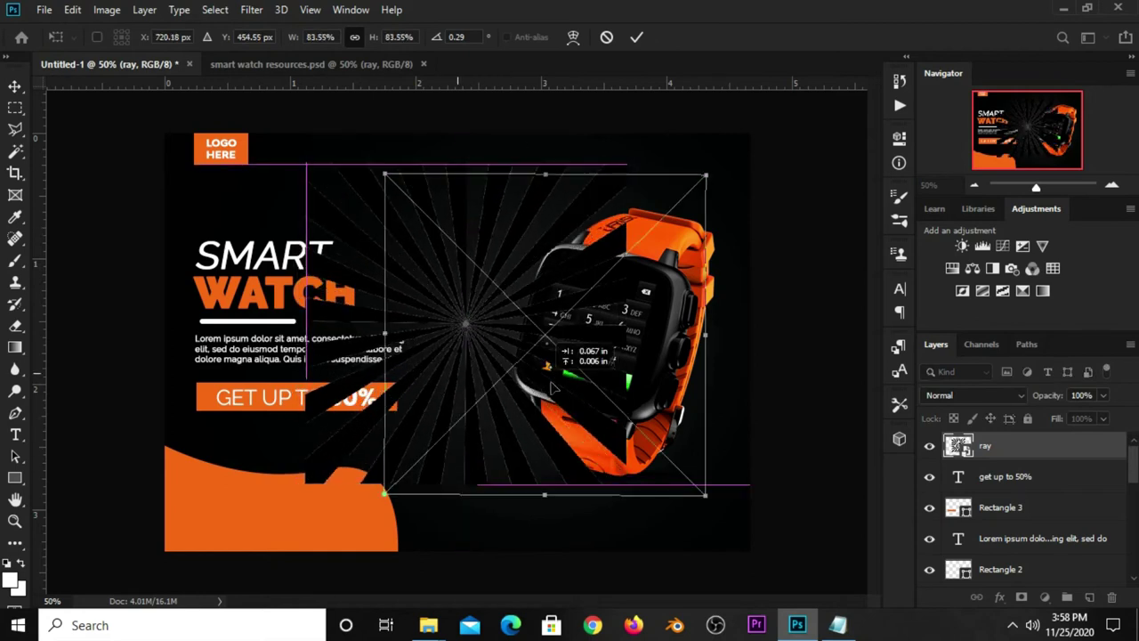
pyautogui.moveTo(613, 495); pyautogui.dragTo(613, 531)
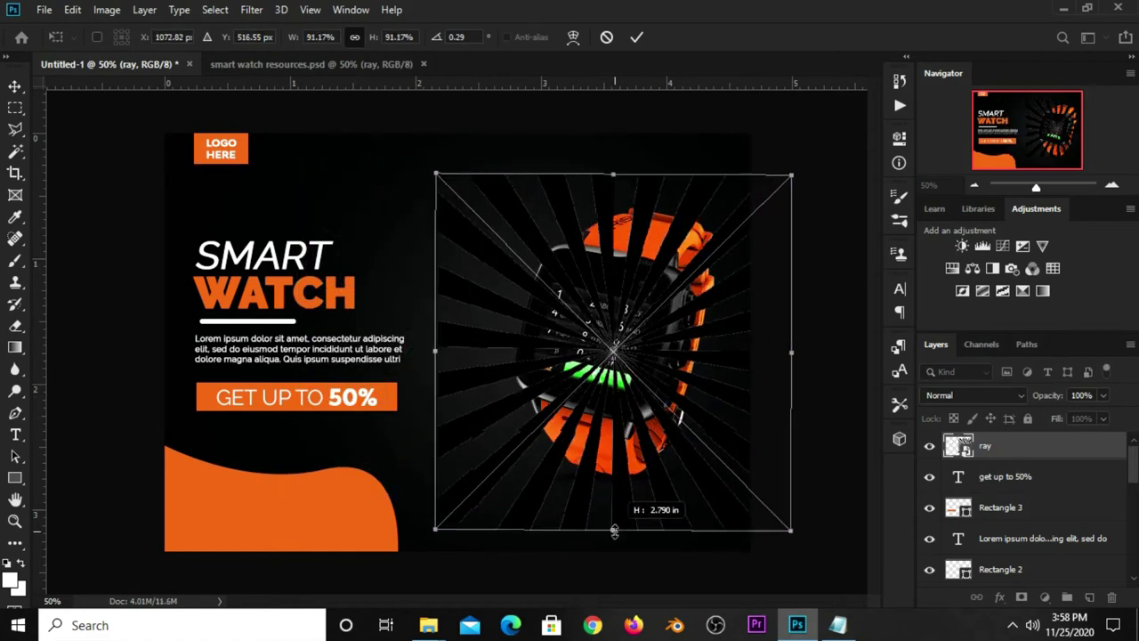
pyautogui.moveTo(614, 175); pyautogui.dragTo(615, 158)
pyautogui.moveTo(620, 288); pyautogui.dragTo(595, 288)
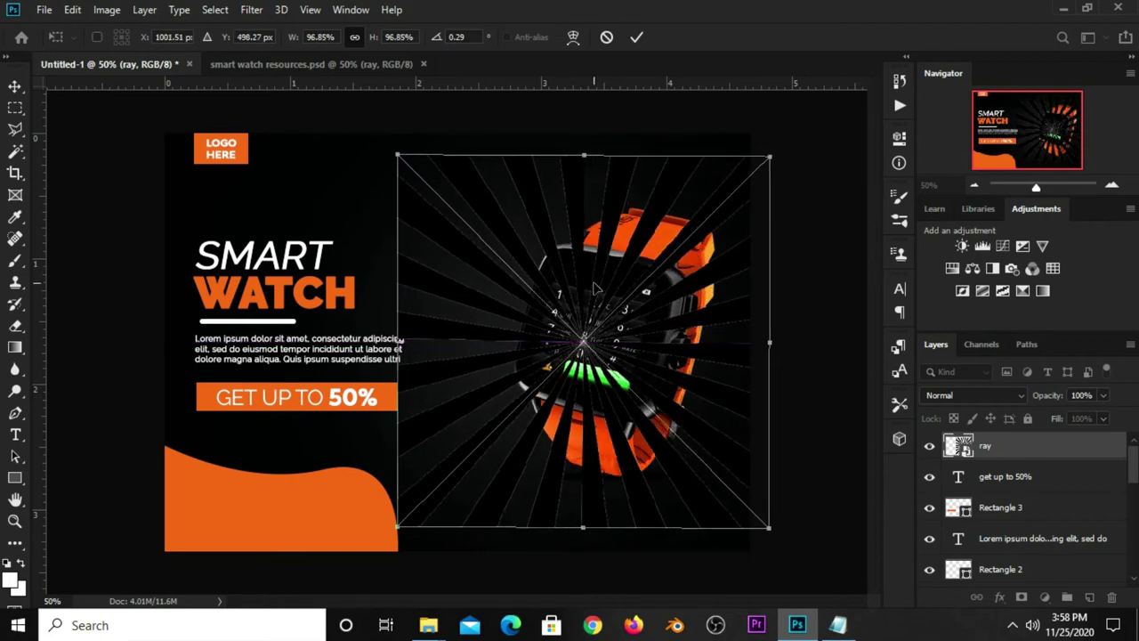
pyautogui.click(638, 36)
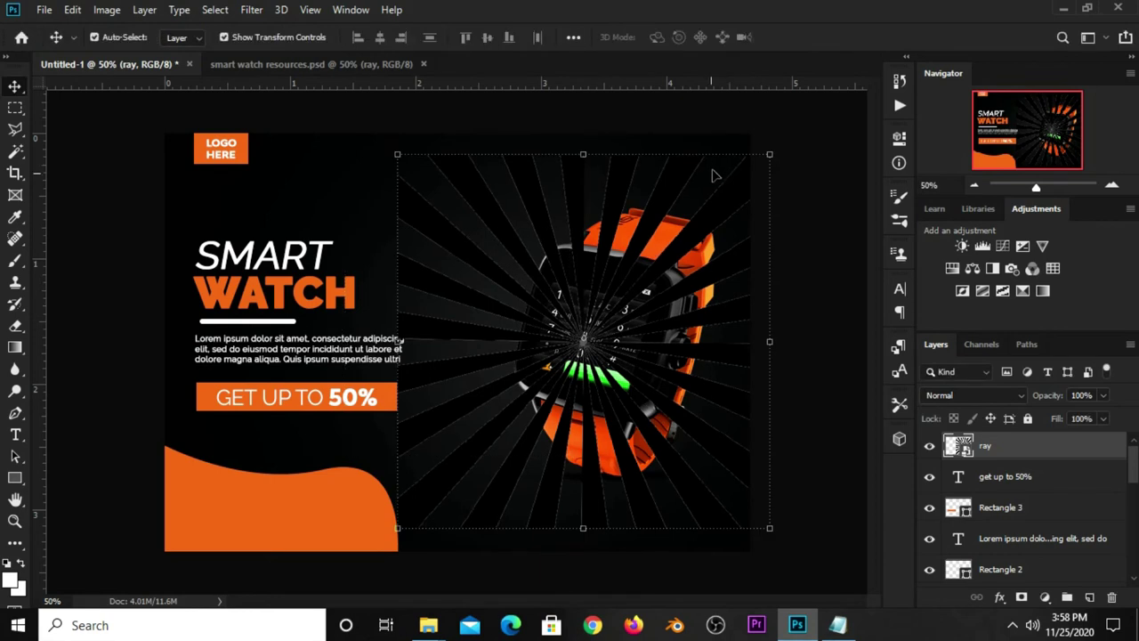
pyautogui.moveTo(1021, 459); pyautogui.dragTo(1021, 614)
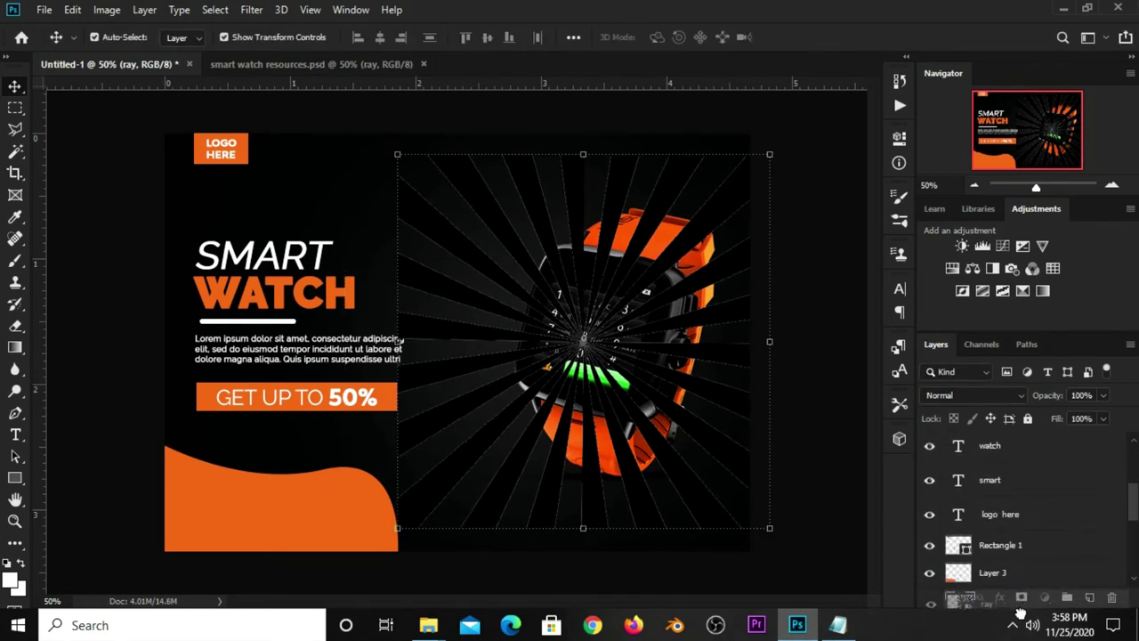
pyautogui.moveTo(1021, 615); pyautogui.dragTo(1003, 454)
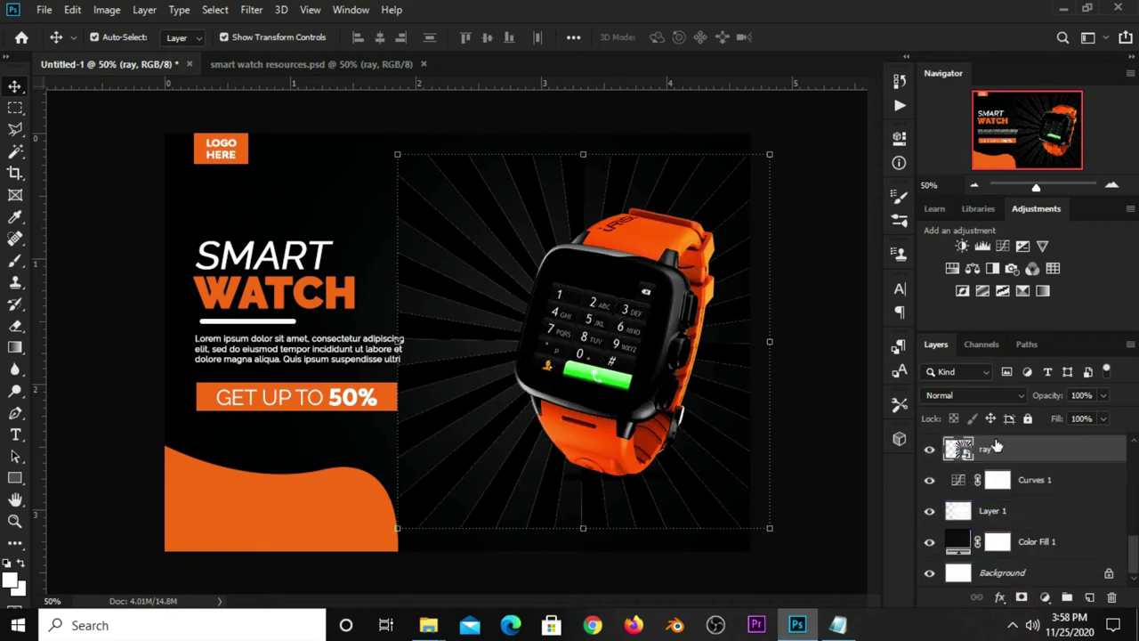
# Switch the ray layer's blend mode to Lighten and add a layer mask to it
pyautogui.click(928, 450)
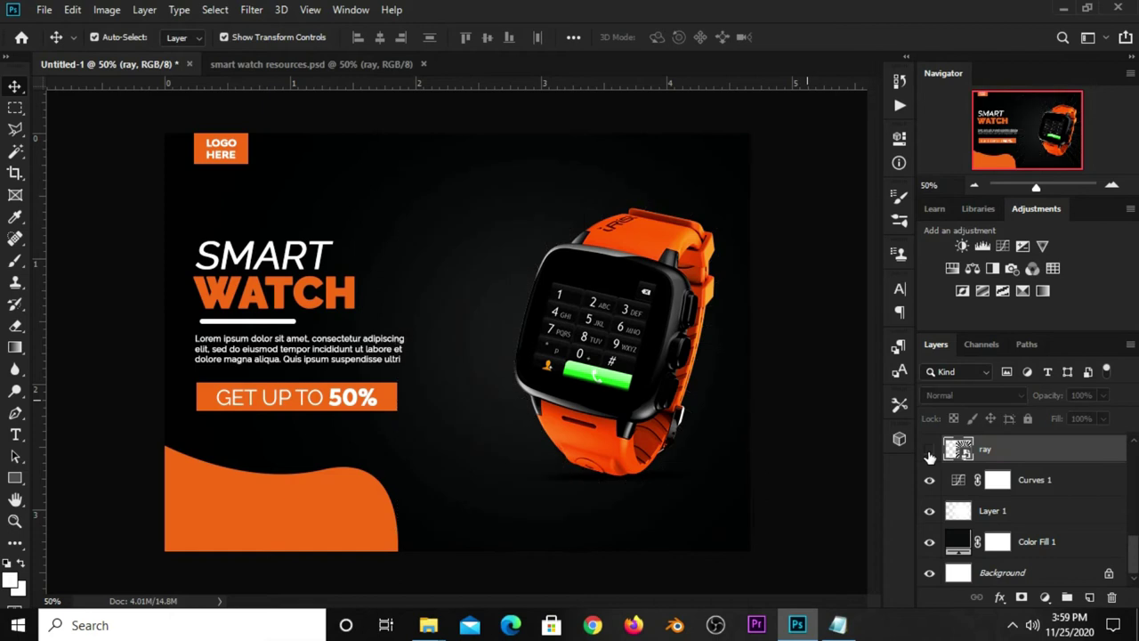
pyautogui.click(929, 450)
pyautogui.click(957, 396)
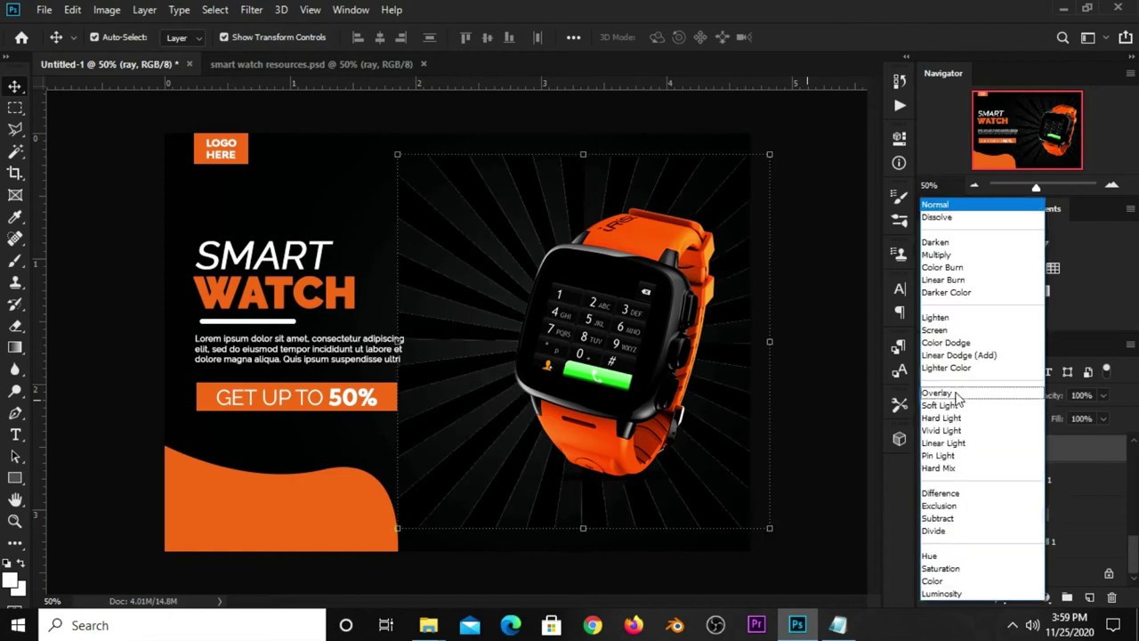
pyautogui.click(945, 326)
pyautogui.click(930, 449)
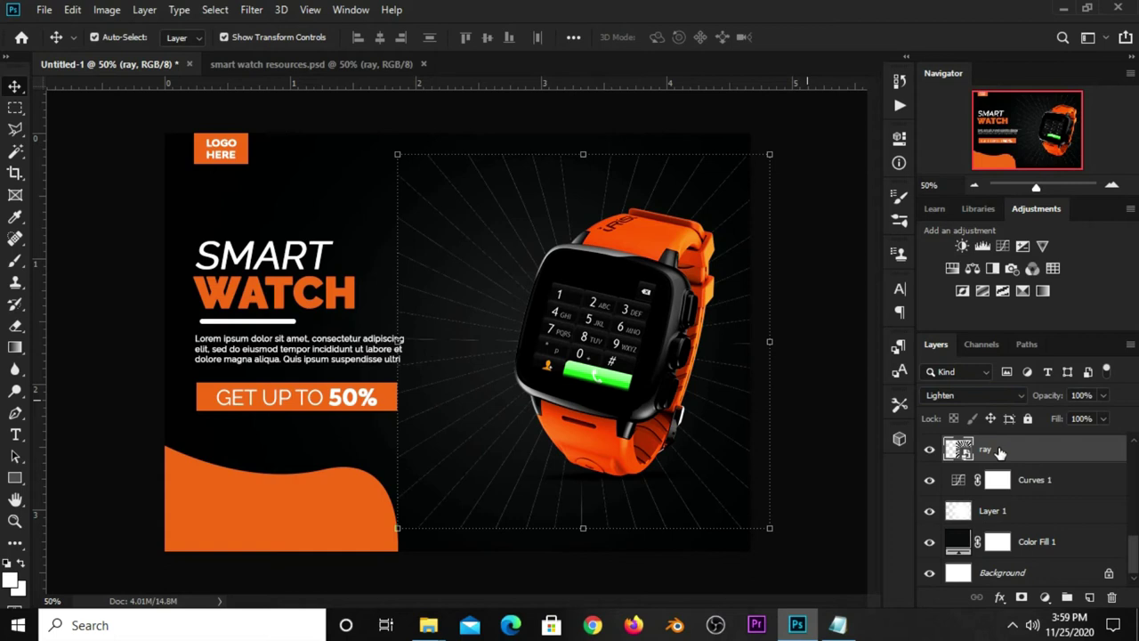
pyautogui.click(1021, 597)
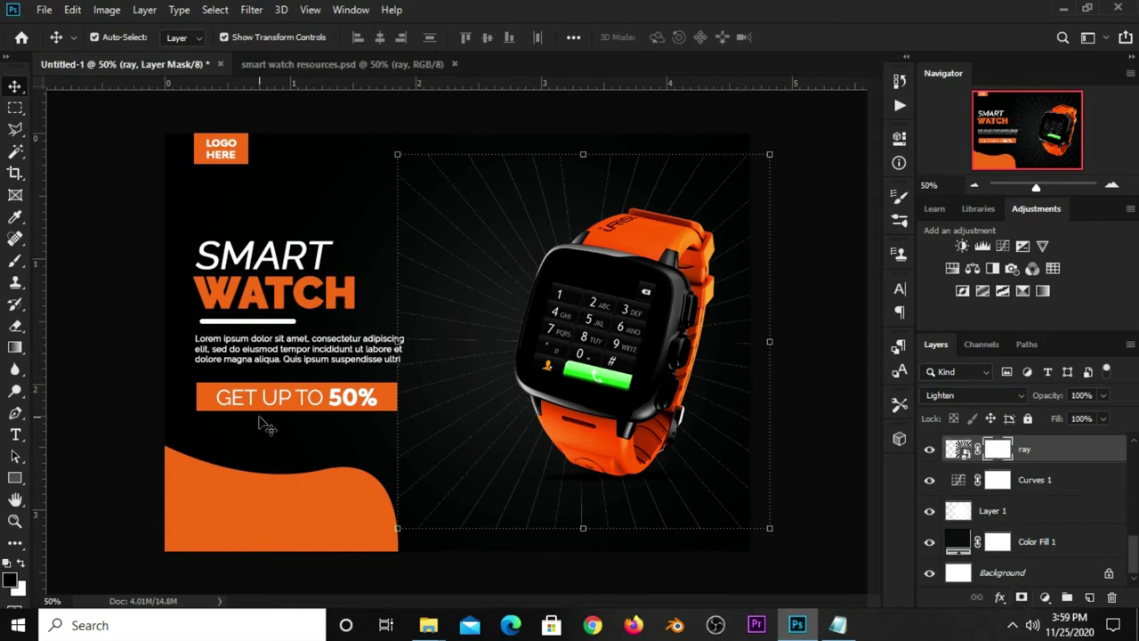
# Pick the standard Brush tool and adjust its size in the brush settings
pyautogui.click(15, 260)
pyautogui.click(54, 256)
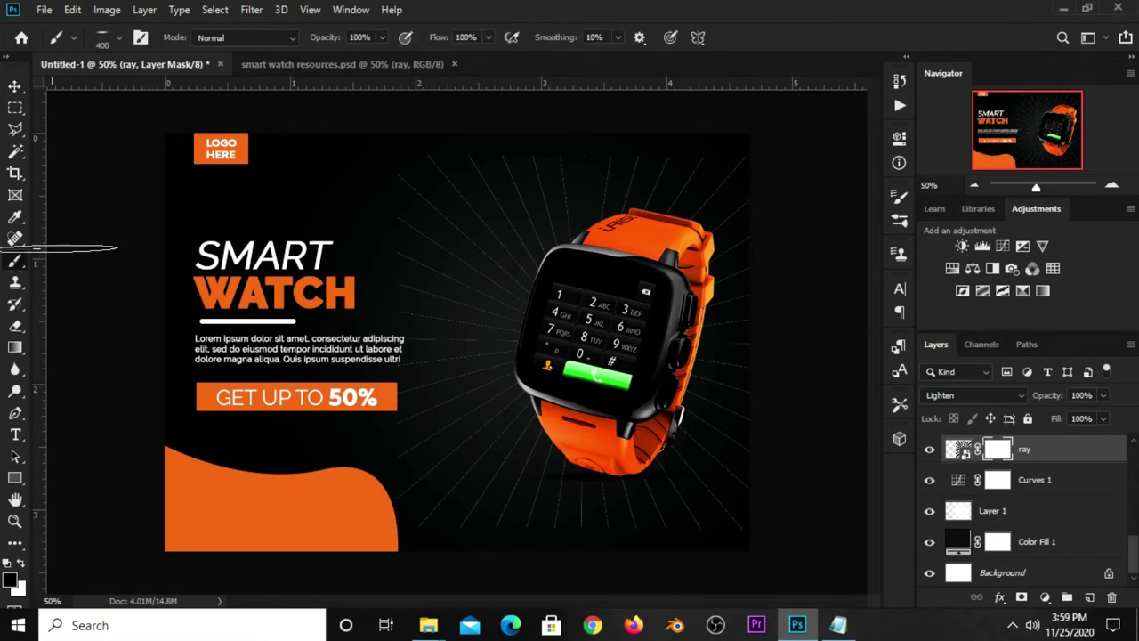
pyautogui.rightClick(10, 263)
pyautogui.click(62, 258)
pyautogui.click(893, 195)
pyautogui.moveTo(824, 310); pyautogui.dragTo(814, 310)
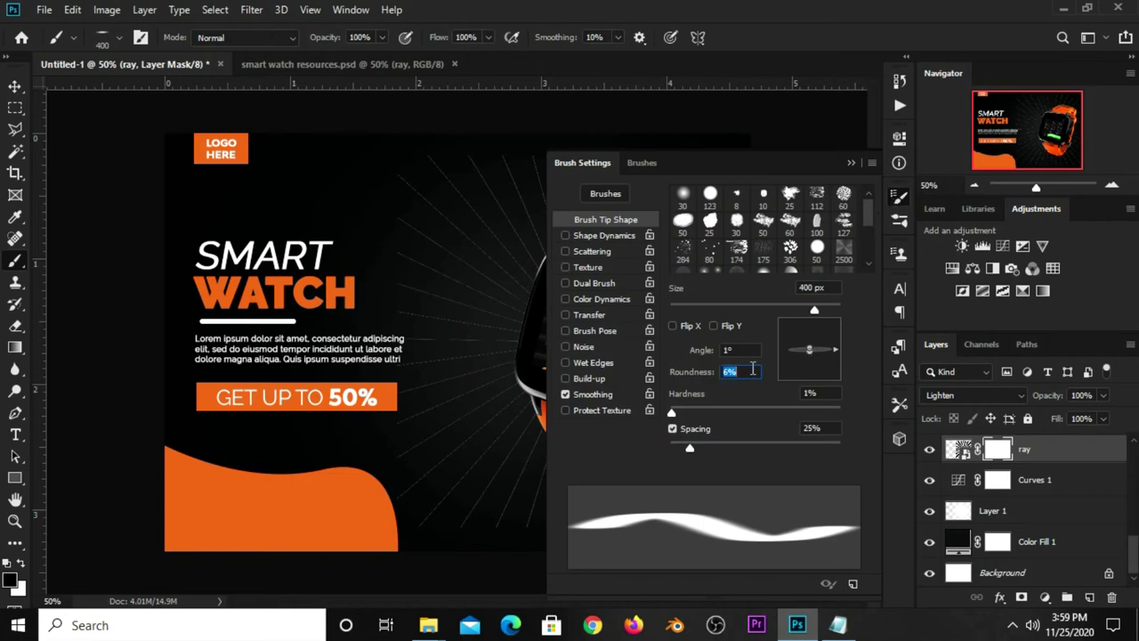
pyautogui.write('100')
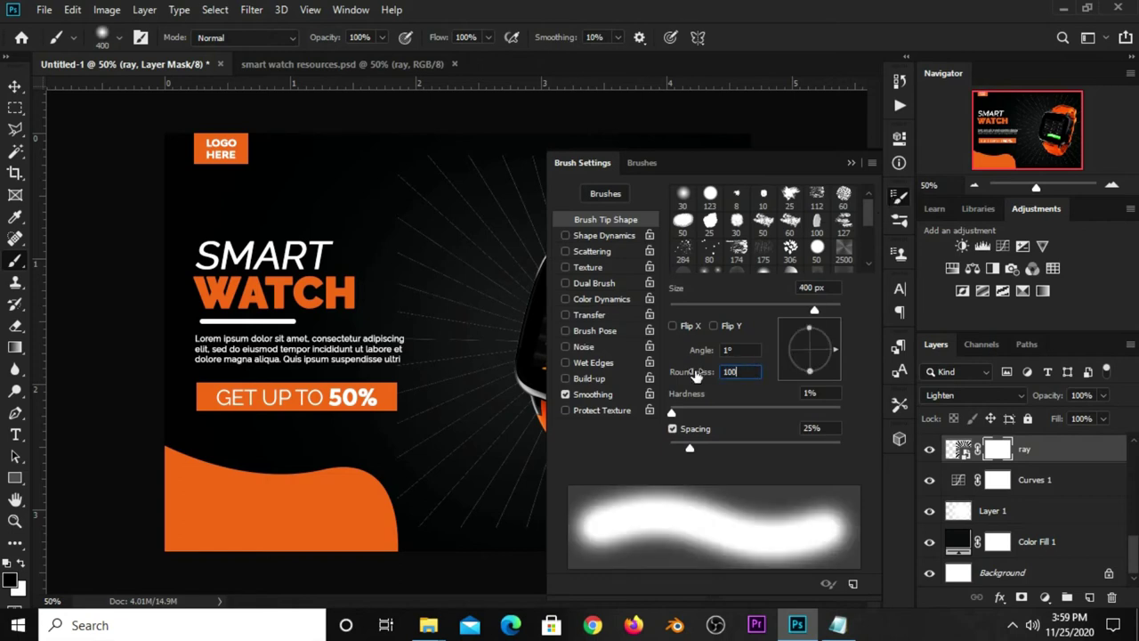
pyautogui.click(850, 164)
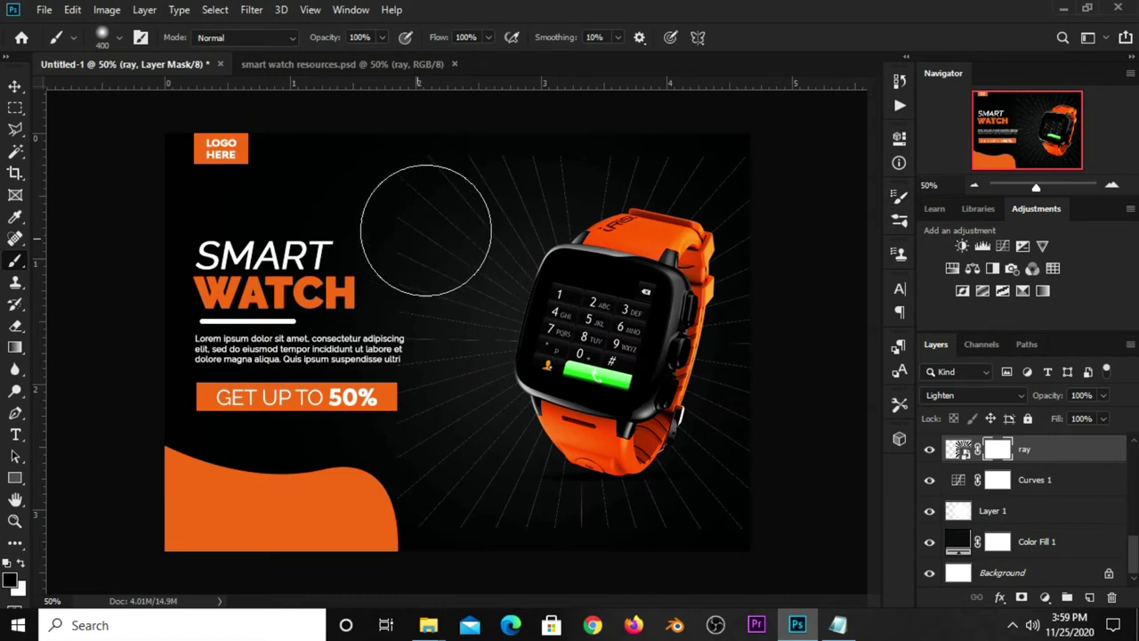
# With black as foreground, paint the ray mask around the watch to fade the rays
pyautogui.click(9, 580)
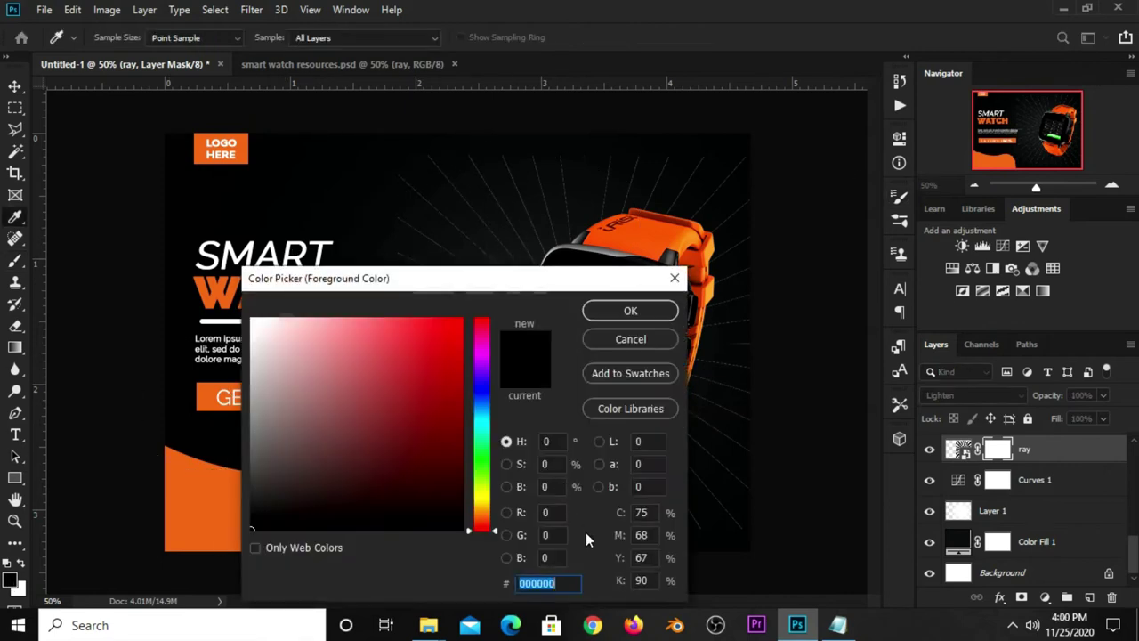
pyautogui.click(631, 317)
pyautogui.moveTo(387, 383)
pyautogui.mouseDown()
pyautogui.moveTo(470, 508)
pyautogui.moveTo(753, 412)
pyautogui.moveTo(715, 198)
pyautogui.moveTo(464, 180)
pyautogui.moveTo(498, 152)
pyautogui.moveTo(419, 414)
pyautogui.moveTo(472, 496)
pyautogui.mouseUp()
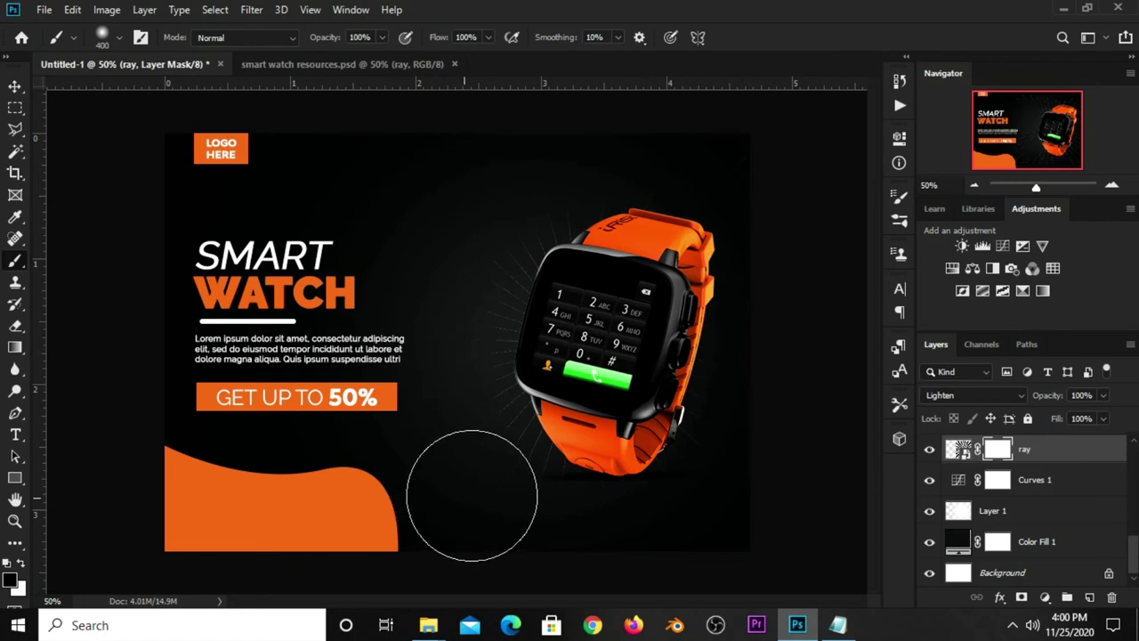
pyautogui.click(16, 87)
# Enlarge the ray burst to about 121%
pyautogui.moveTo(575, 152); pyautogui.dragTo(585, 111)
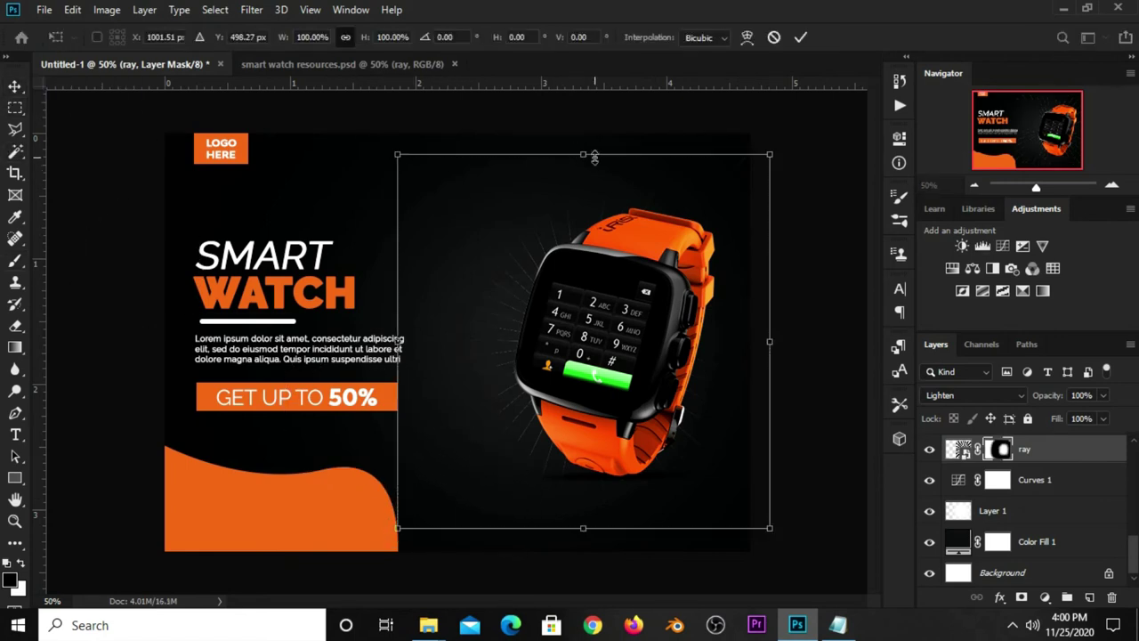
pyautogui.moveTo(583, 527); pyautogui.dragTo(587, 561)
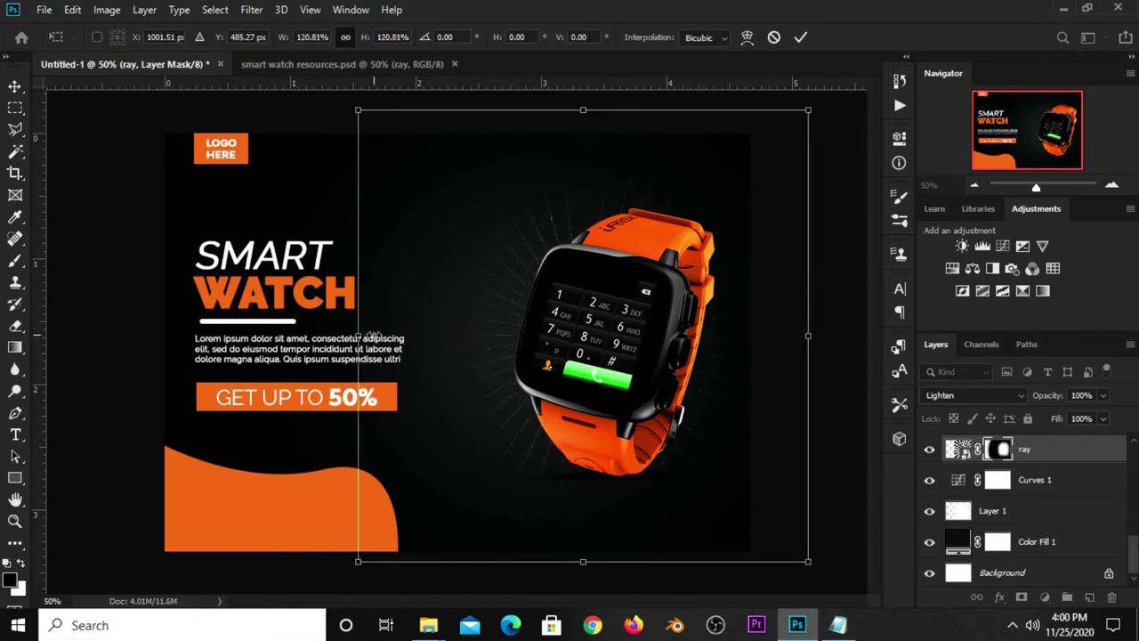
pyautogui.click(800, 38)
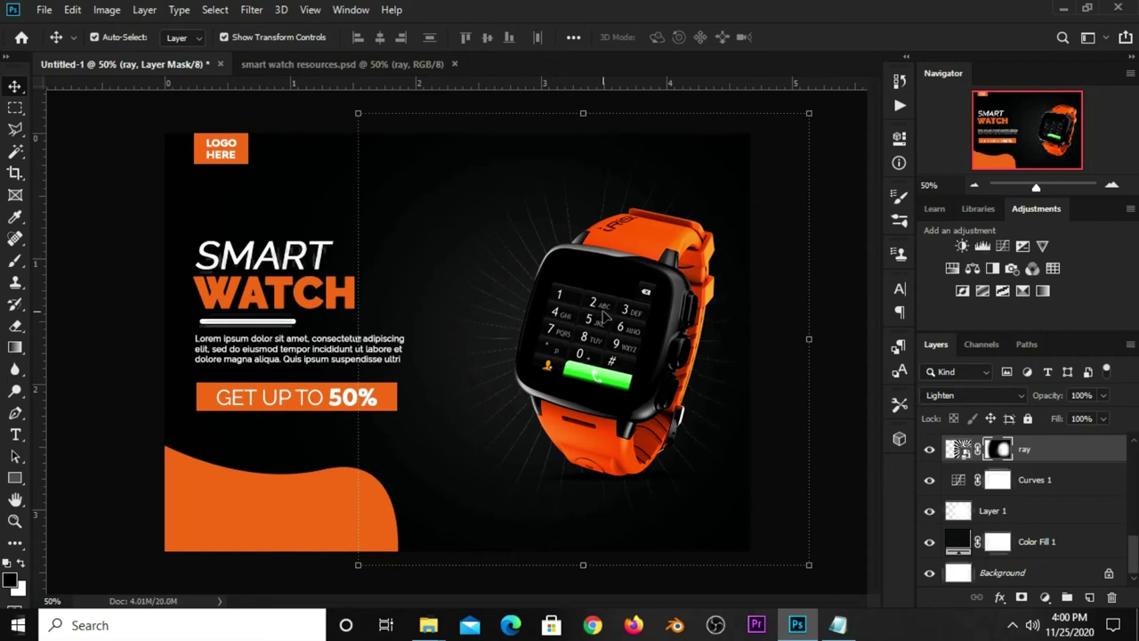
# Duplicate the ray layer, then hide the ray layer in smart watch resources.psd
pyautogui.press('ctrl')
pyautogui.hotkey('ctrl', 'j')
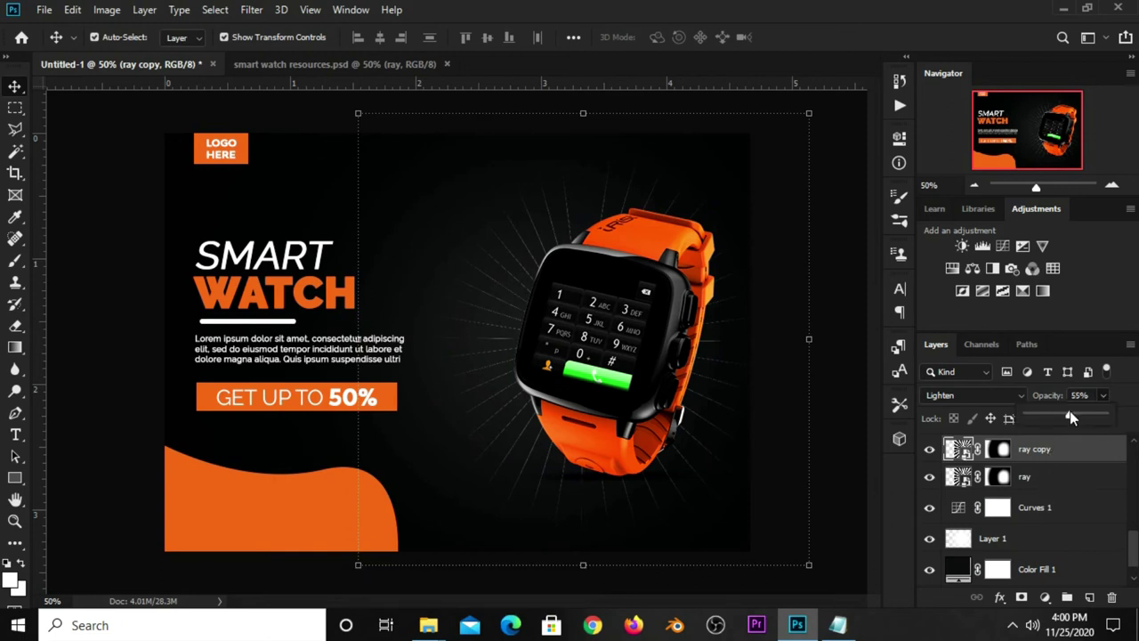
pyautogui.click(1037, 476)
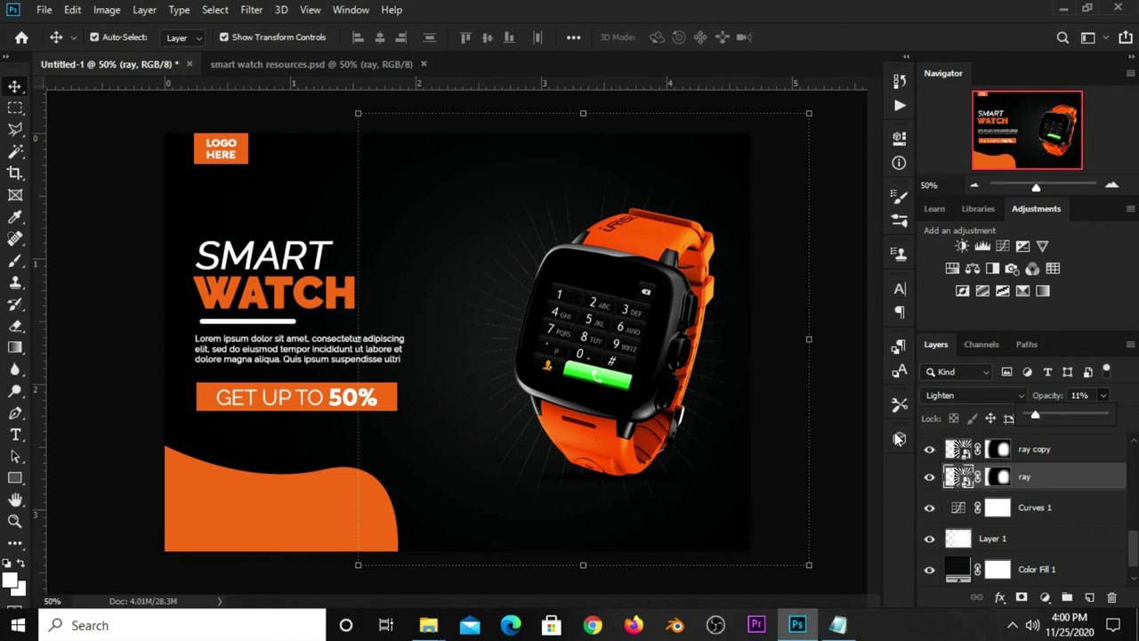
pyautogui.click(774, 431)
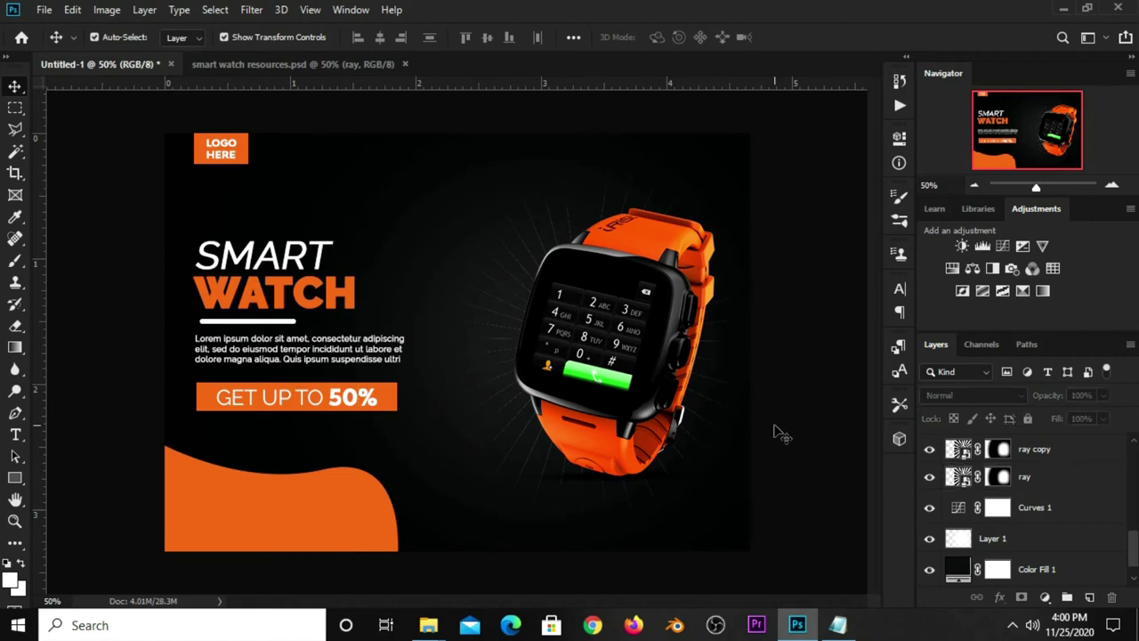
pyautogui.click(292, 70)
pyautogui.click(930, 490)
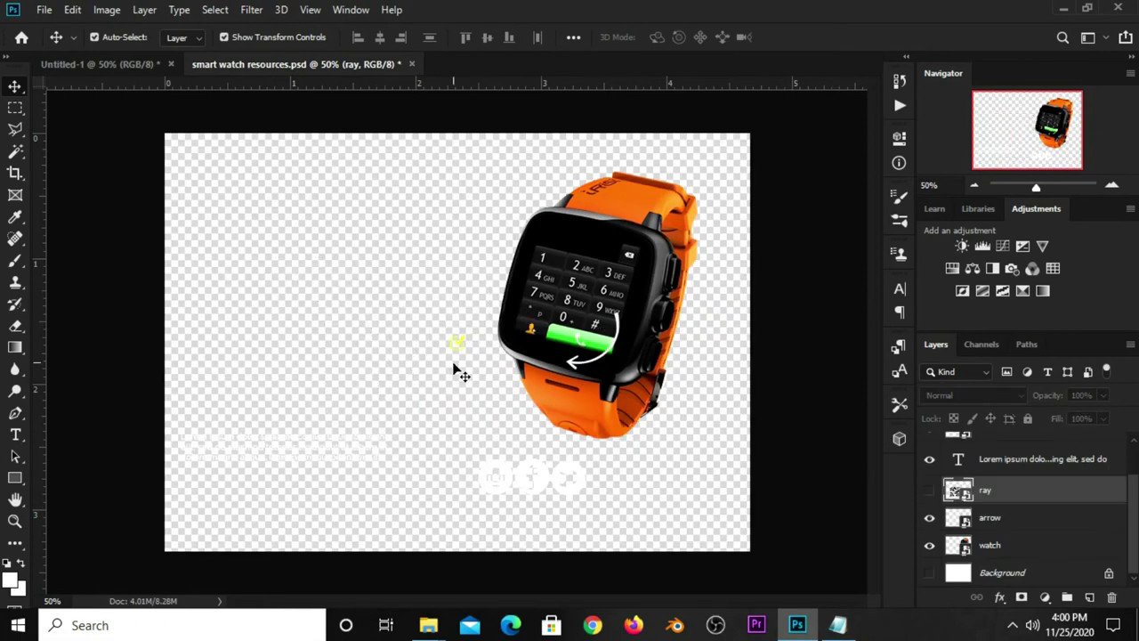
# Copy the curved arrow into the banner and place it on the watch strap
pyautogui.click(621, 331)
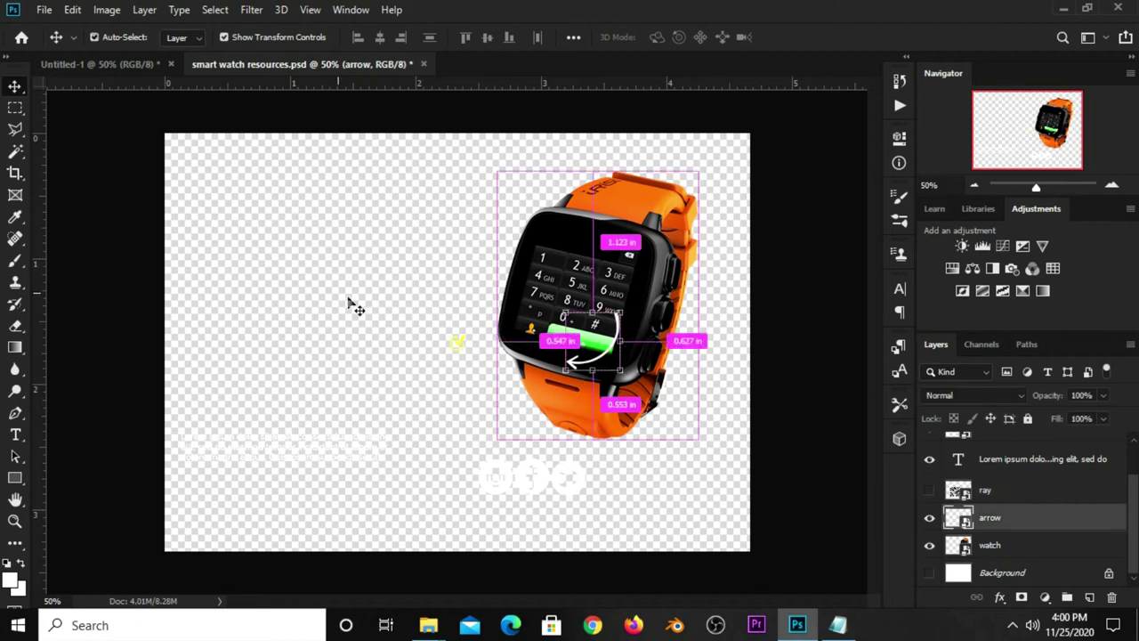
pyautogui.click(120, 63)
pyautogui.moveTo(516, 305); pyautogui.dragTo(470, 345)
pyautogui.hotkey('ctrl', 't')
pyautogui.moveTo(498, 380); pyautogui.dragTo(659, 485)
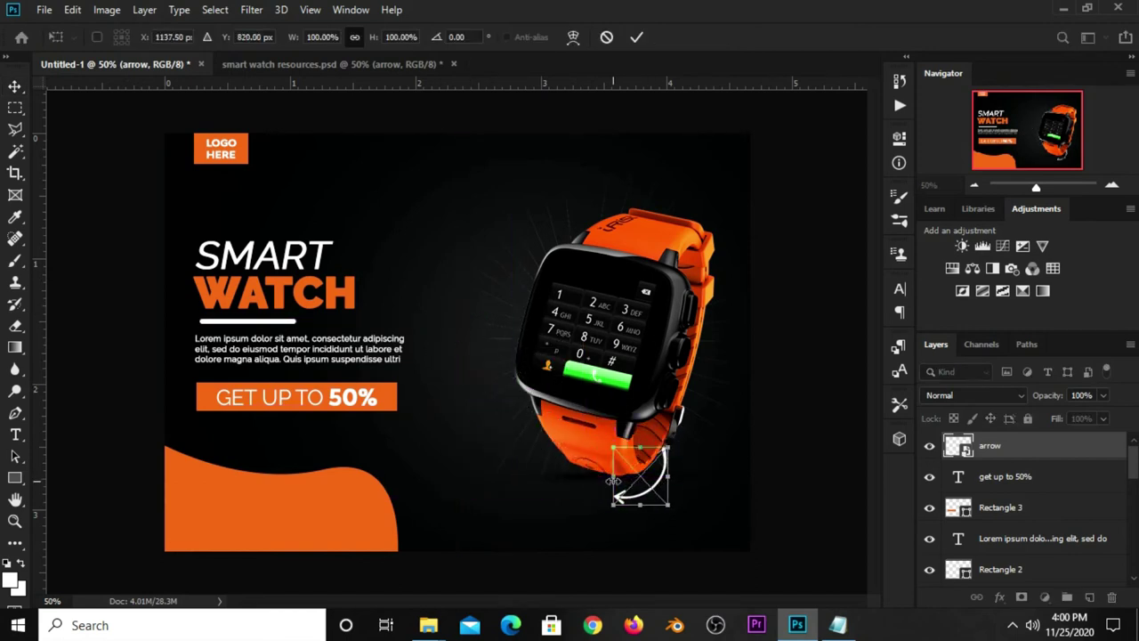
pyautogui.press('Return')
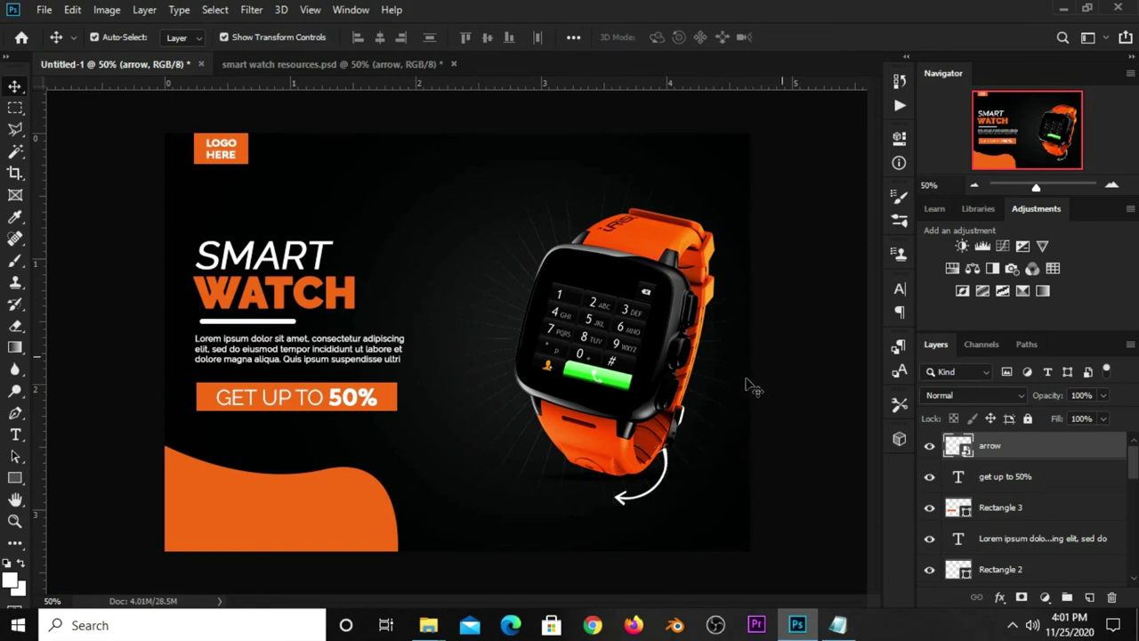
pyautogui.click(755, 387)
# Nudge the watch and its shadow layer slightly up and to the left
pyautogui.click(594, 482)
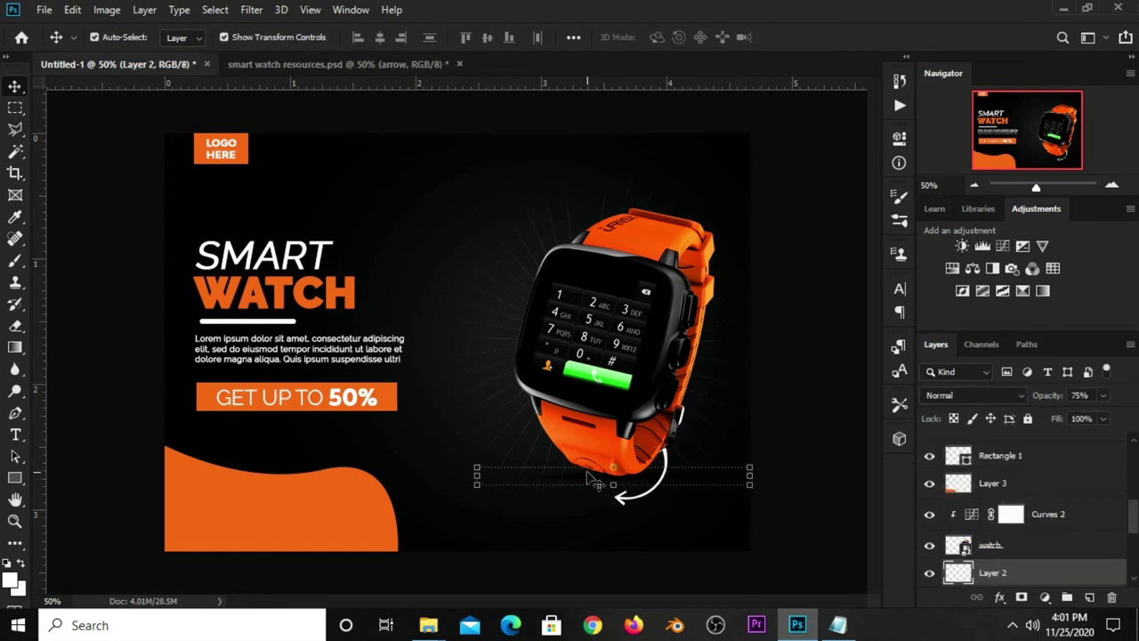
pyautogui.keyDown('shift'); pyautogui.click(609, 359); pyautogui.keyUp('shift')
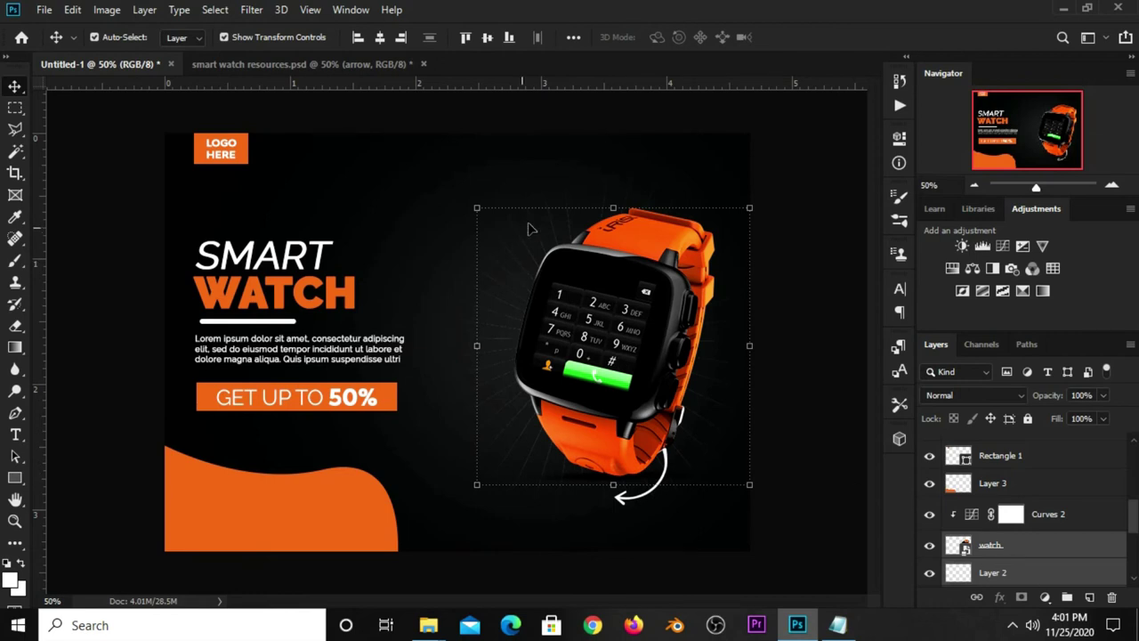
pyautogui.hotkey('ctrl', 't')
pyautogui.moveTo(579, 311); pyautogui.dragTo(571, 302)
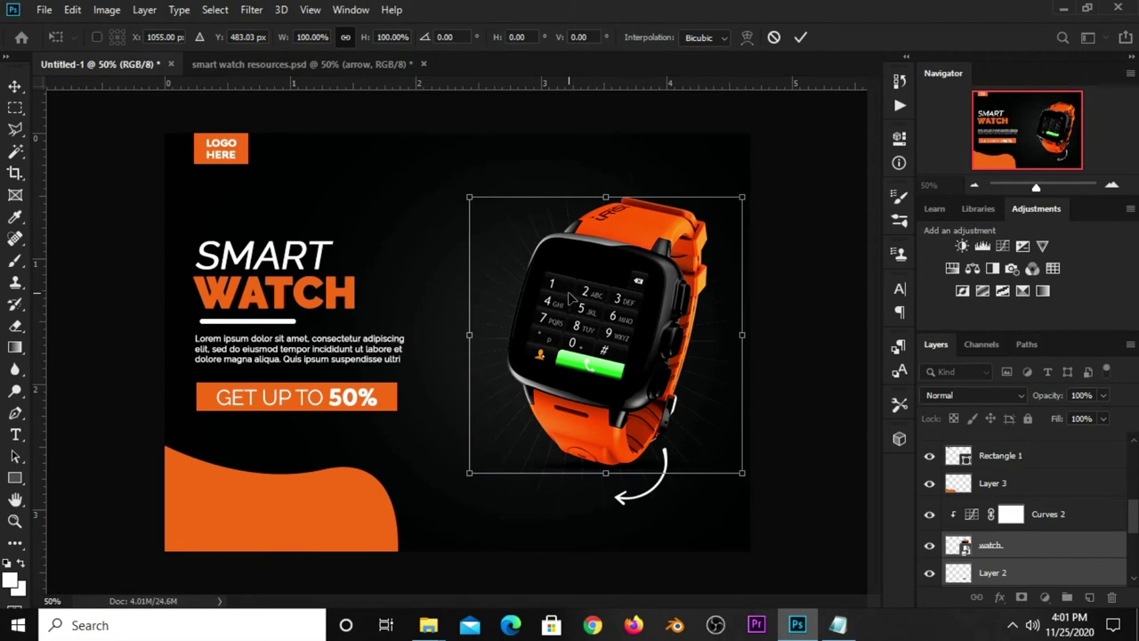
pyautogui.press('Return')
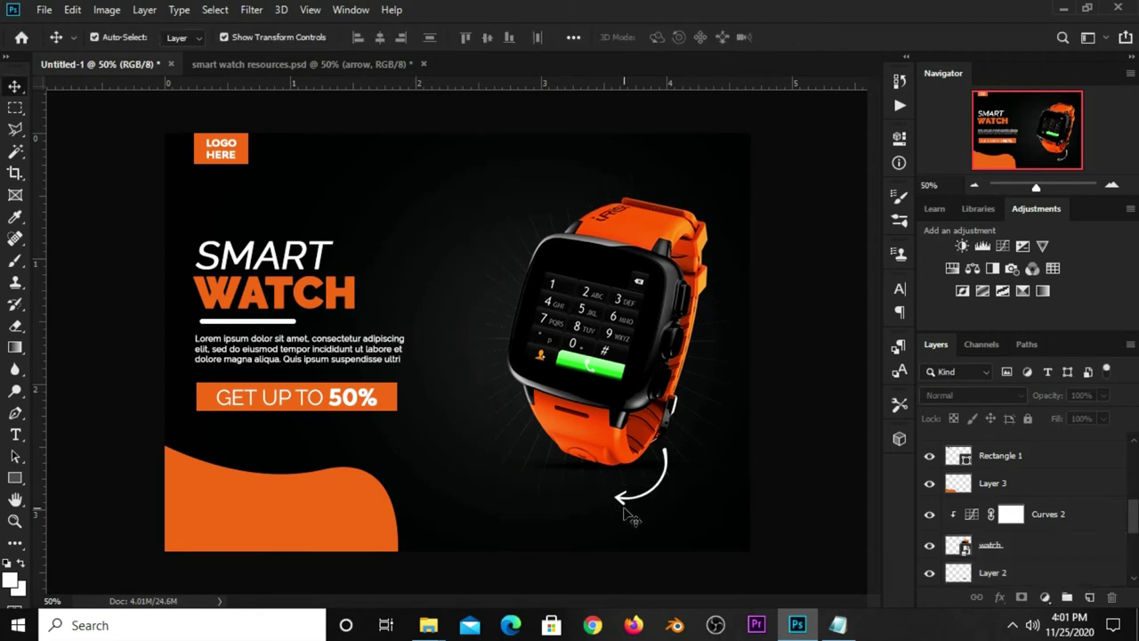
# Reposition the arrow under the strap with a slight tilt
pyautogui.click(624, 501)
pyautogui.hotkey('ctrl', 't')
pyautogui.moveTo(634, 485)
pyautogui.mouseDown()
pyautogui.moveTo(625, 480)
pyautogui.moveTo(681, 474)
pyautogui.mouseUp()
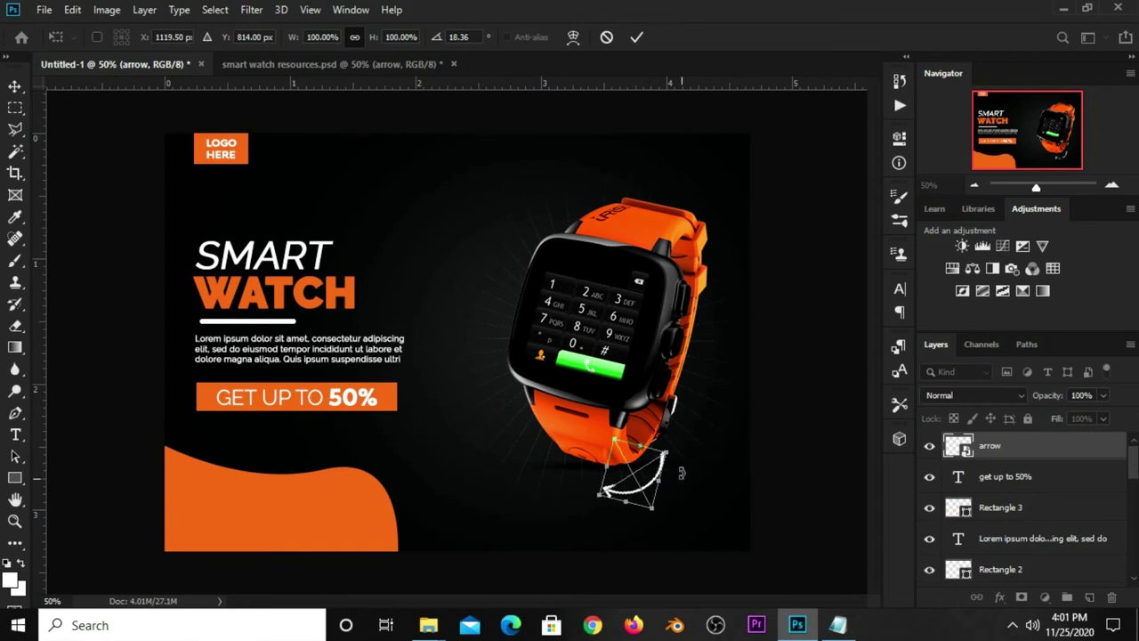
pyautogui.press('Return')
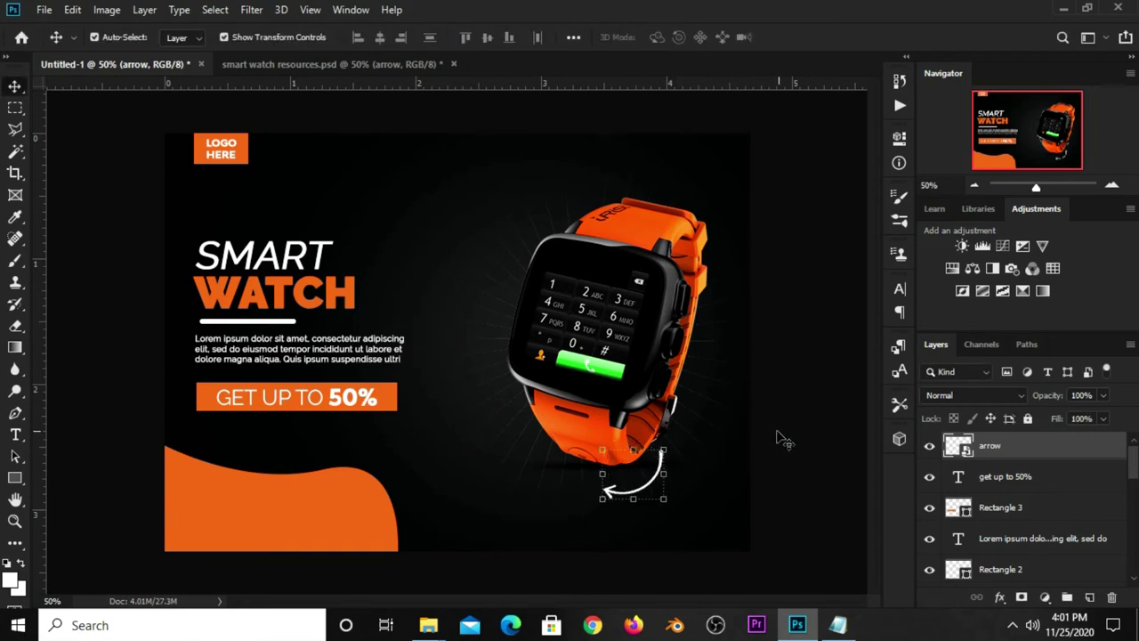
pyautogui.click(788, 436)
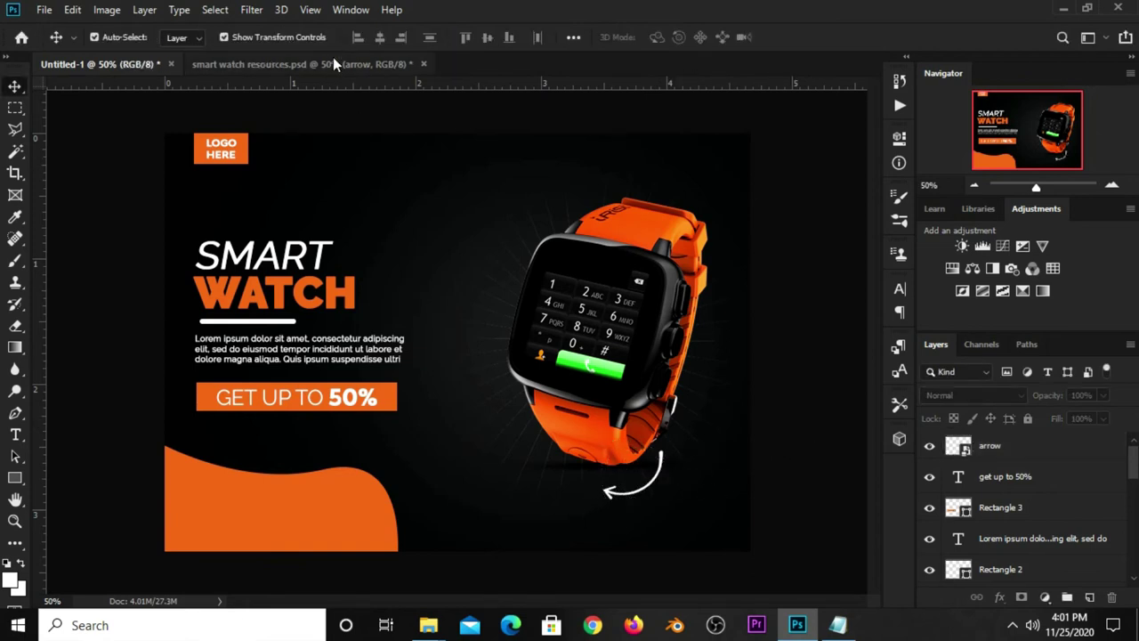
# Copy the yellow check mark into the banner, scale it to 75%, and place it left of the arrow
pyautogui.click(365, 64)
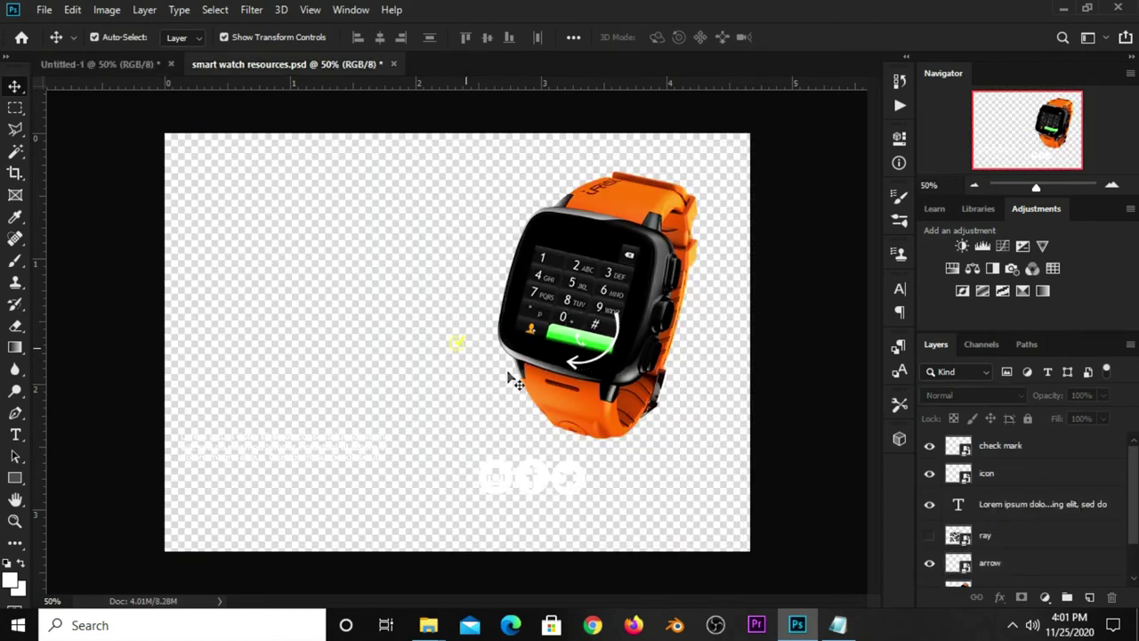
pyautogui.click(1026, 460)
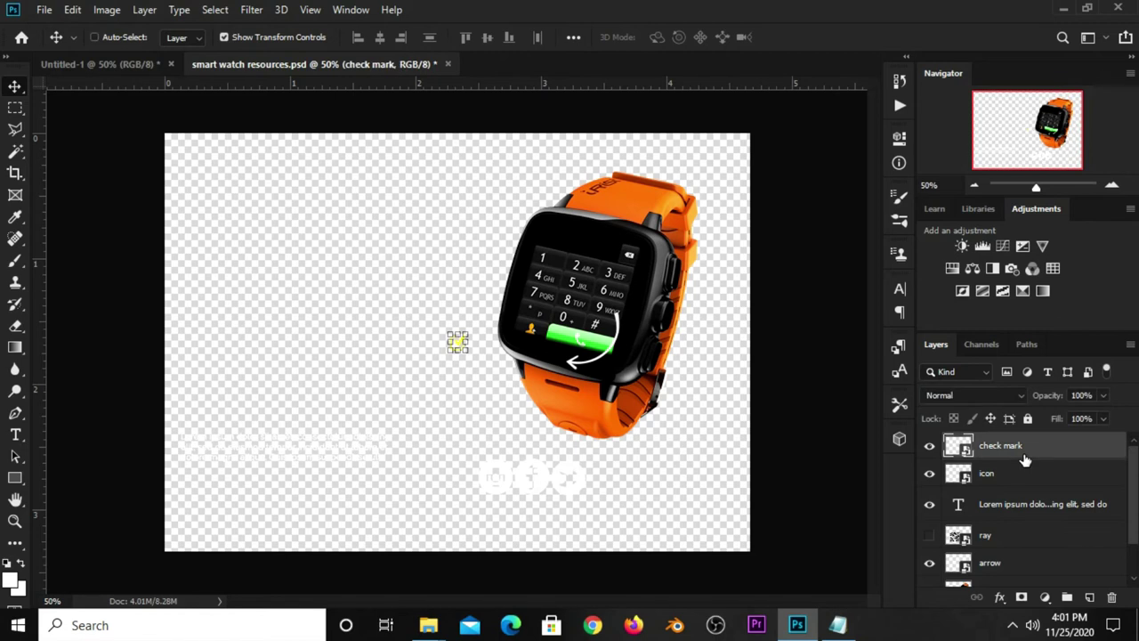
pyautogui.moveTo(123, 70); pyautogui.dragTo(454, 396)
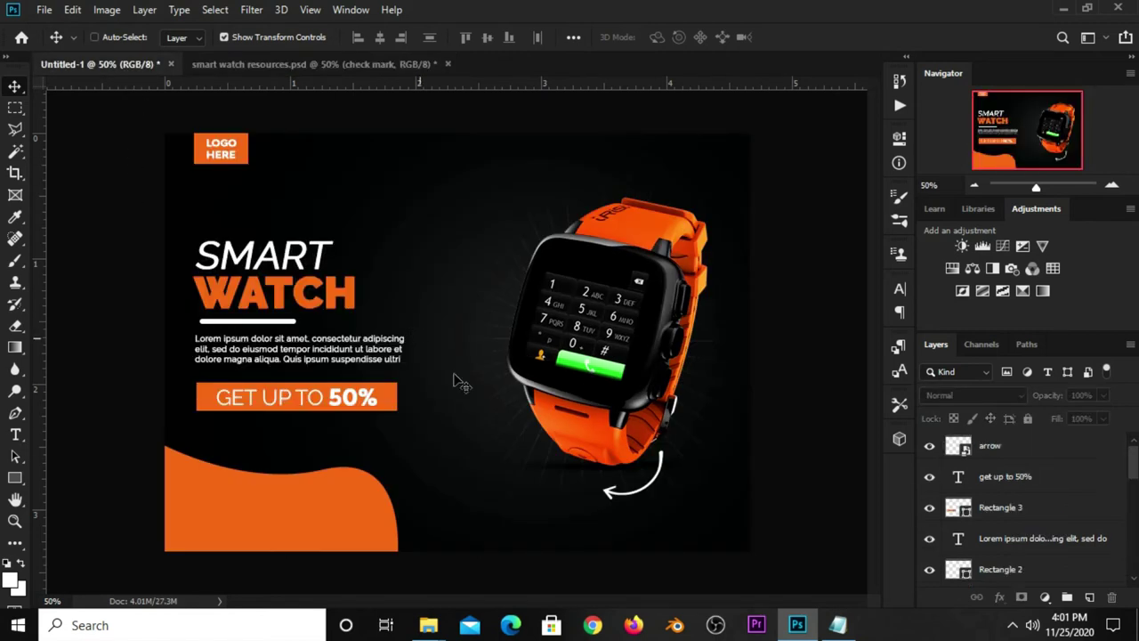
pyautogui.hotkey('ctrl', 't')
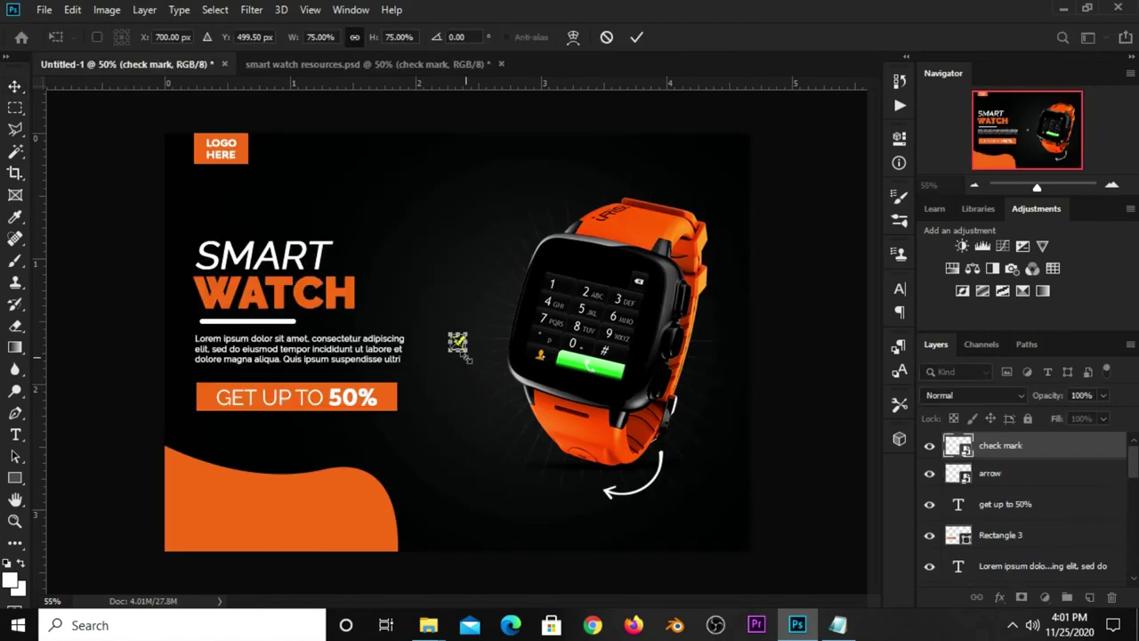
pyautogui.scroll(2, 458, 341)
pyautogui.moveTo(454, 336); pyautogui.dragTo(485, 549)
pyautogui.moveTo(873, 348)
pyautogui.mouseDown()
pyautogui.moveTo(871, 395)
pyautogui.moveTo(818, 403)
pyautogui.mouseUp()
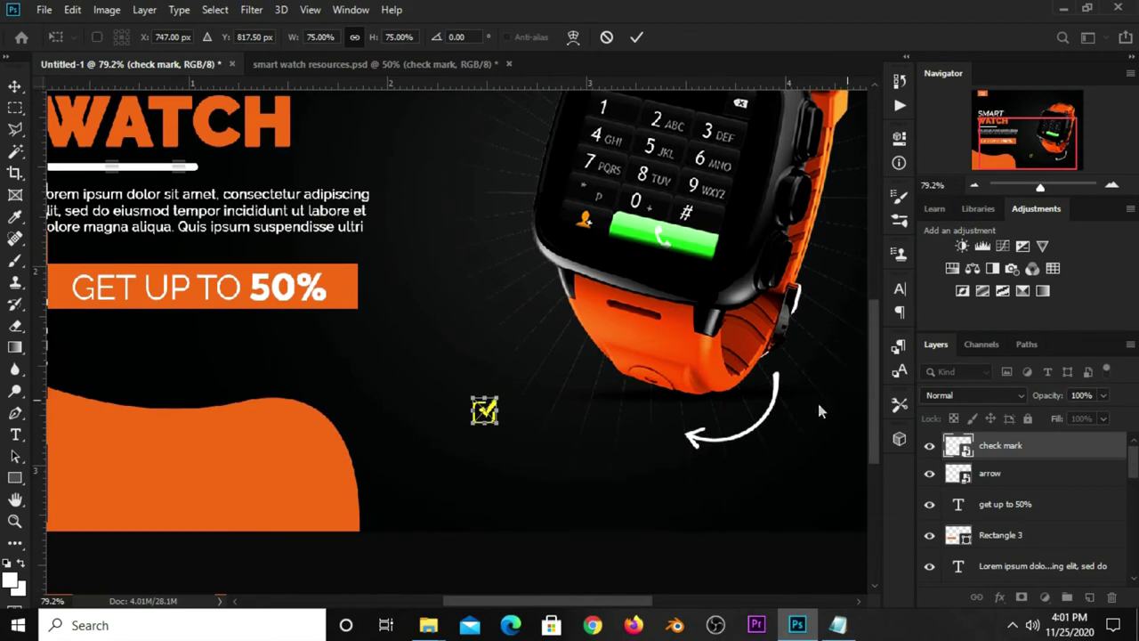
pyautogui.hotkey('shift', 'Right')
pyautogui.hotkey('shift', 'Right')
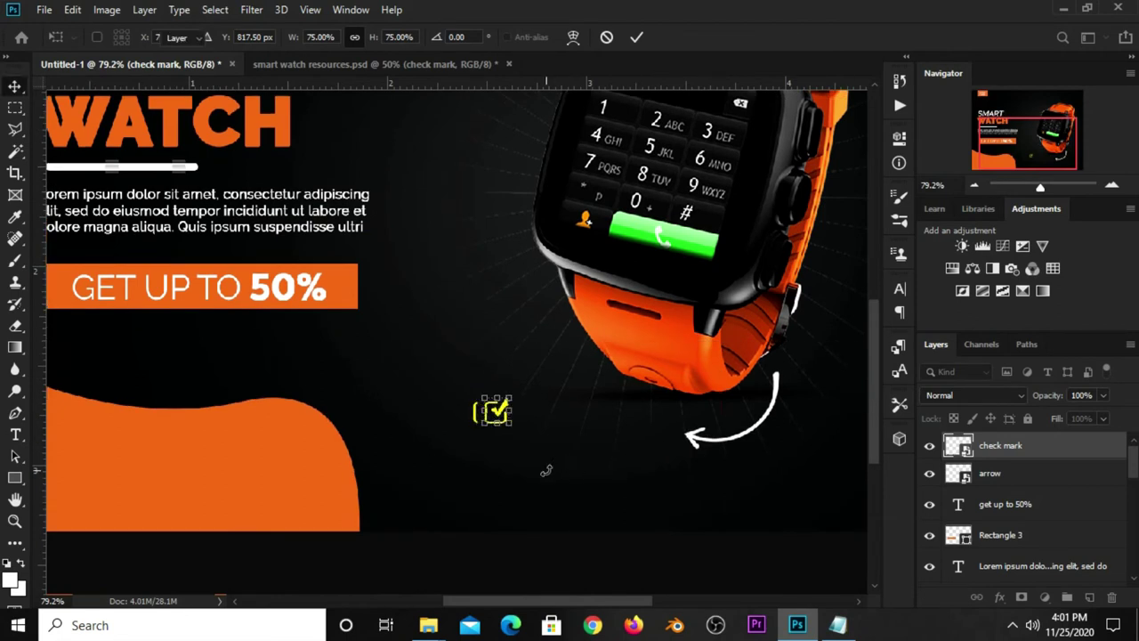
pyautogui.press('Return')
# Duplicate the check mark directly below itself
pyautogui.scroll(1, 508, 463)
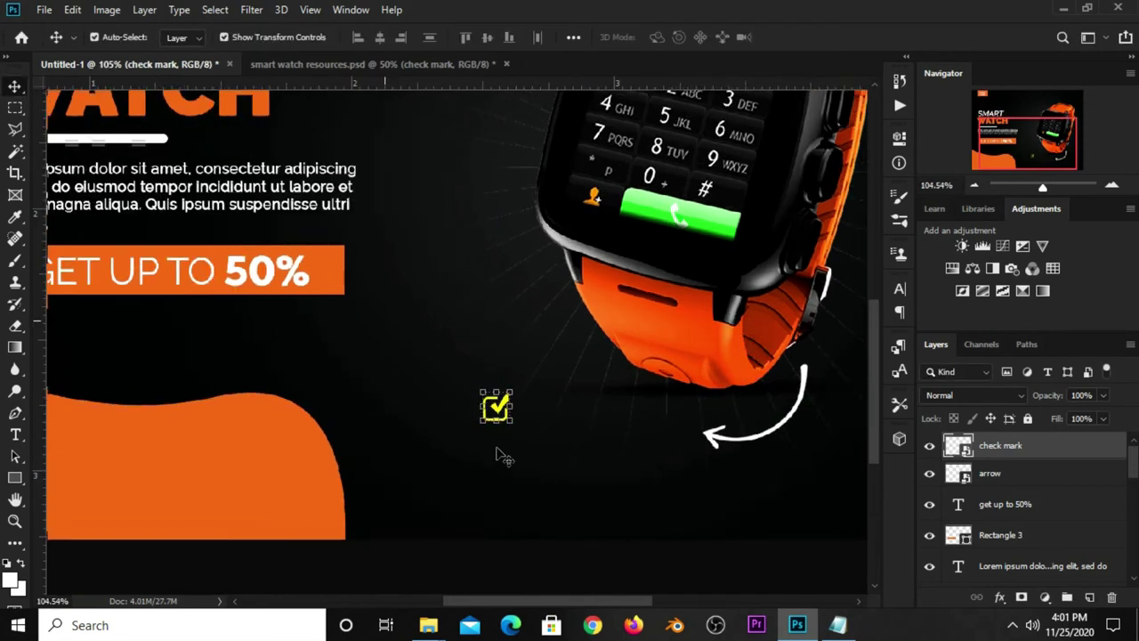
pyautogui.scroll(1, 502, 436)
pyautogui.moveTo(505, 395); pyautogui.dragTo(512, 505)
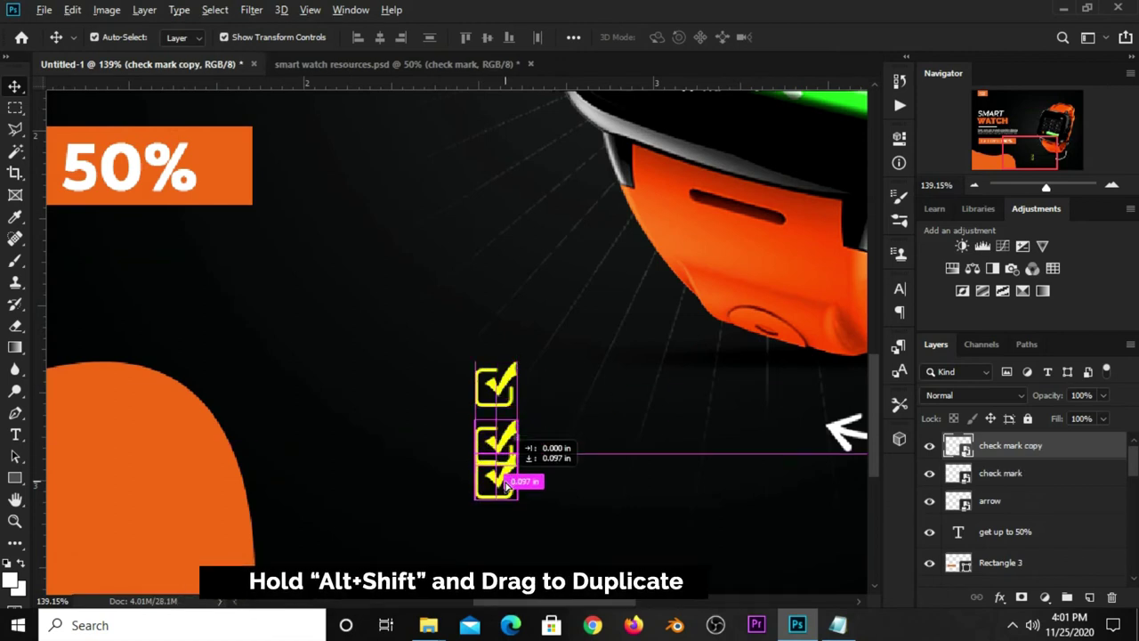
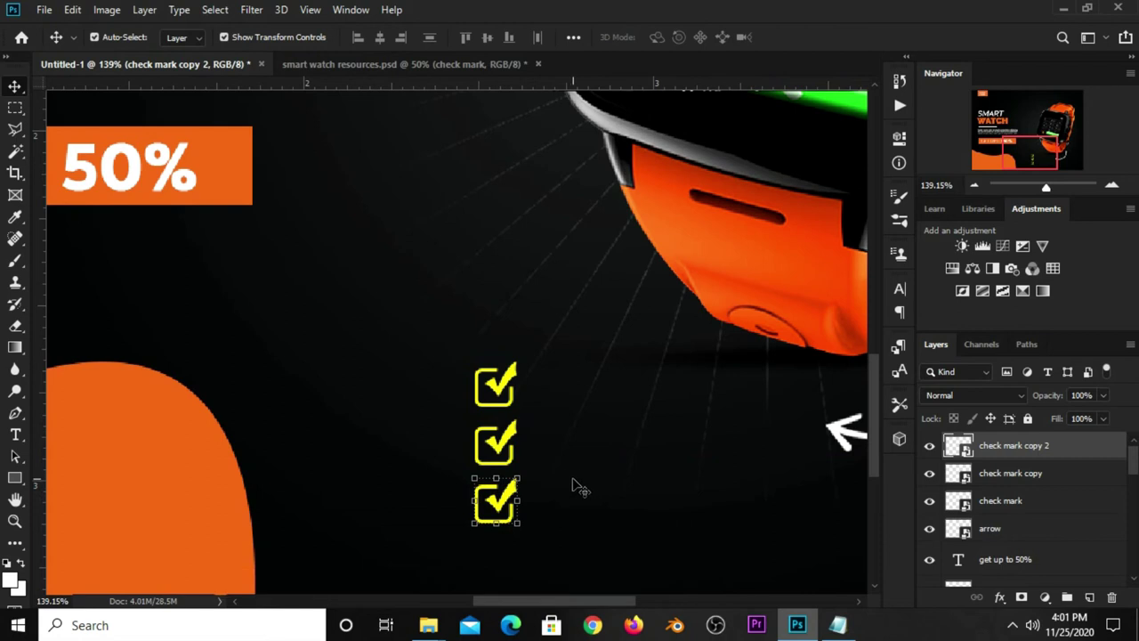
# Copy the 'Water Resistant' line from the Notepad notes
pyautogui.click(837, 625)
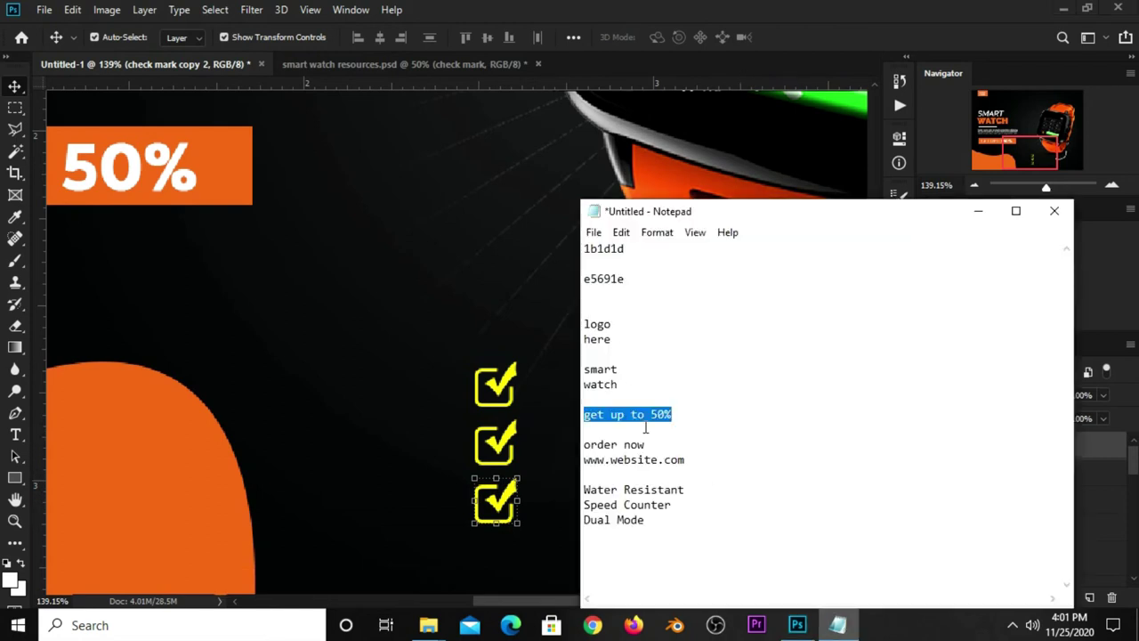
pyautogui.moveTo(687, 489); pyautogui.dragTo(575, 481)
pyautogui.rightClick(616, 490)
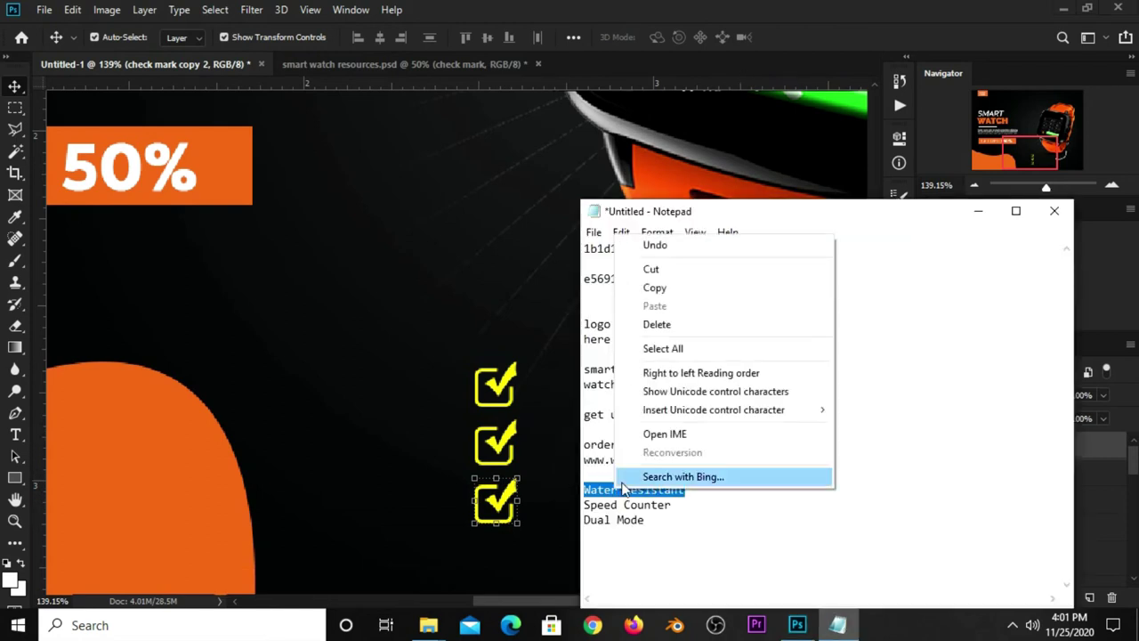
pyautogui.click(647, 287)
pyautogui.click(805, 34)
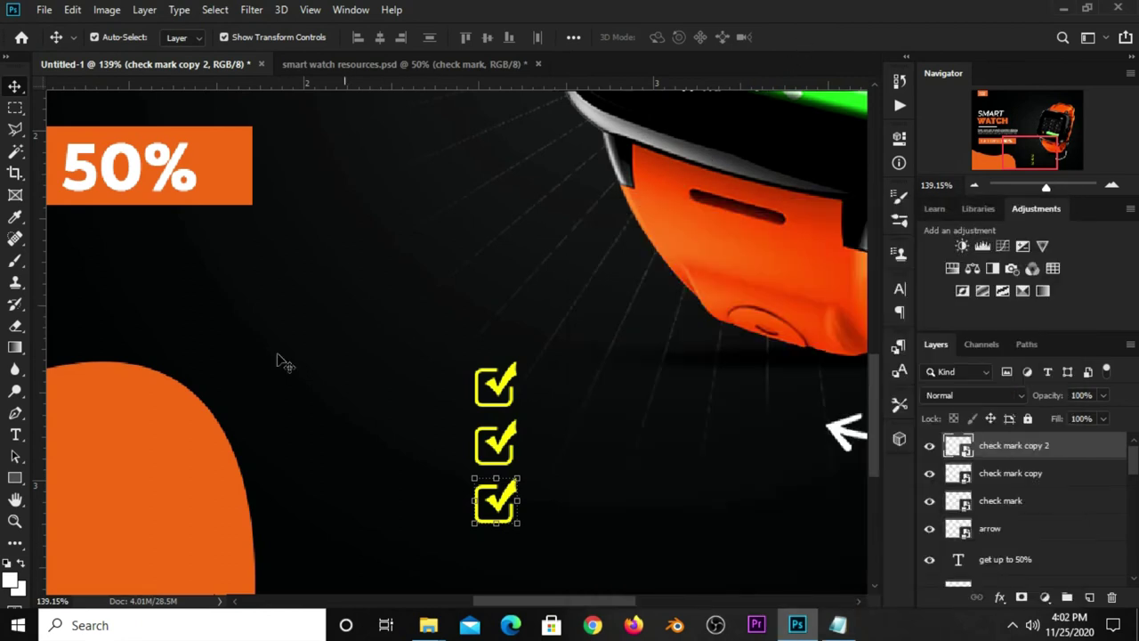
# Paste 'Water Resistant' as a new white (ffffff) text layer beside the check marks
pyautogui.click(15, 435)
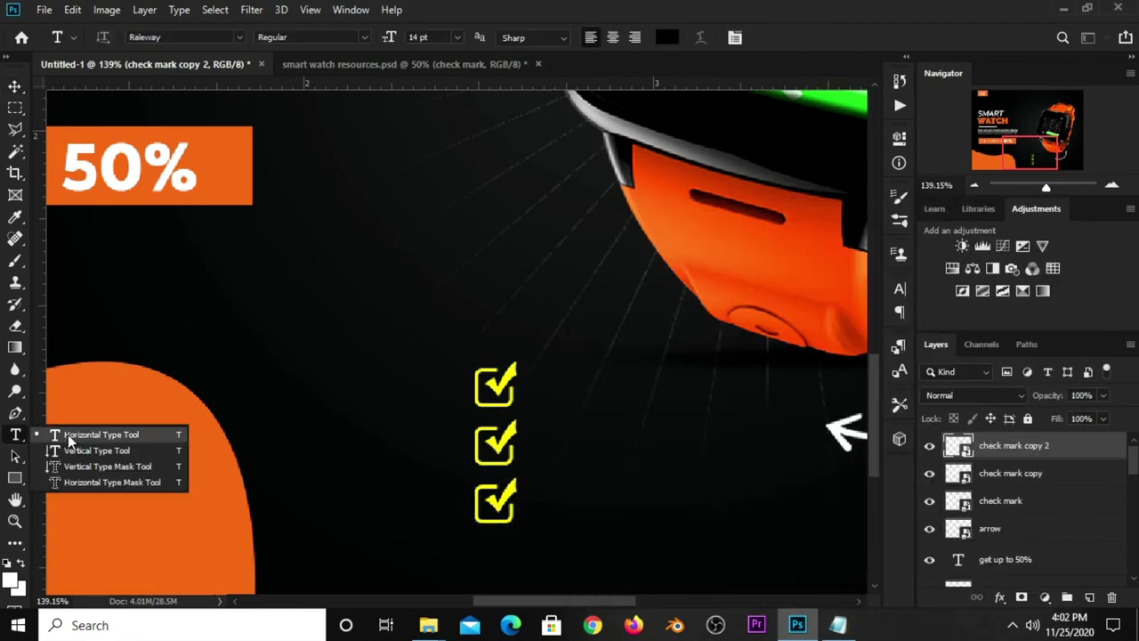
pyautogui.click(68, 434)
pyautogui.click(667, 38)
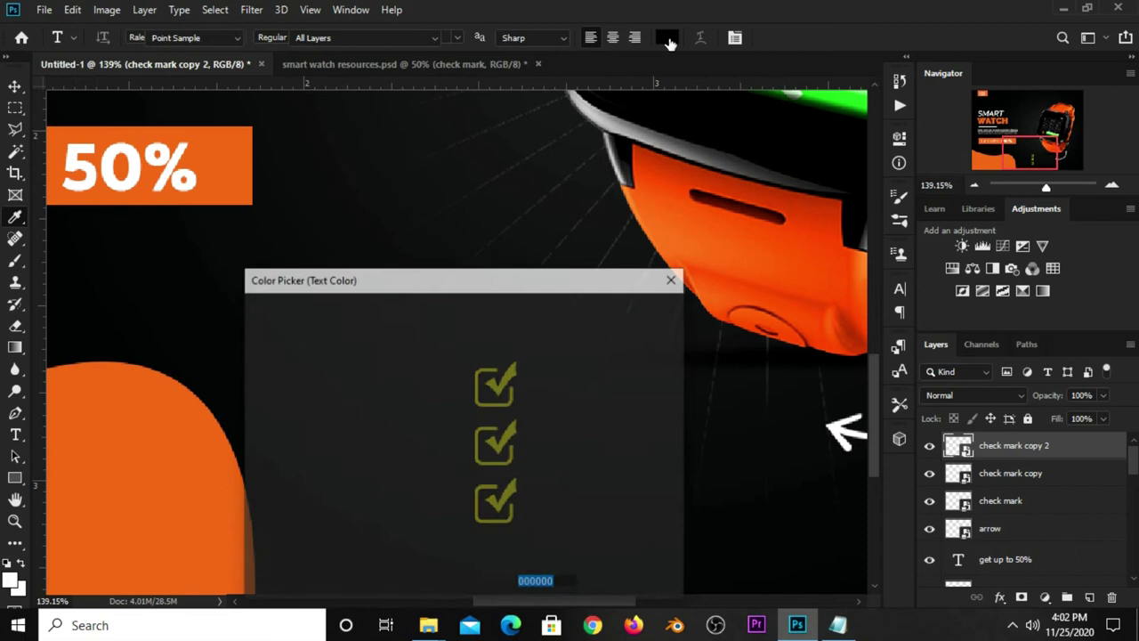
pyautogui.write('ffffff')
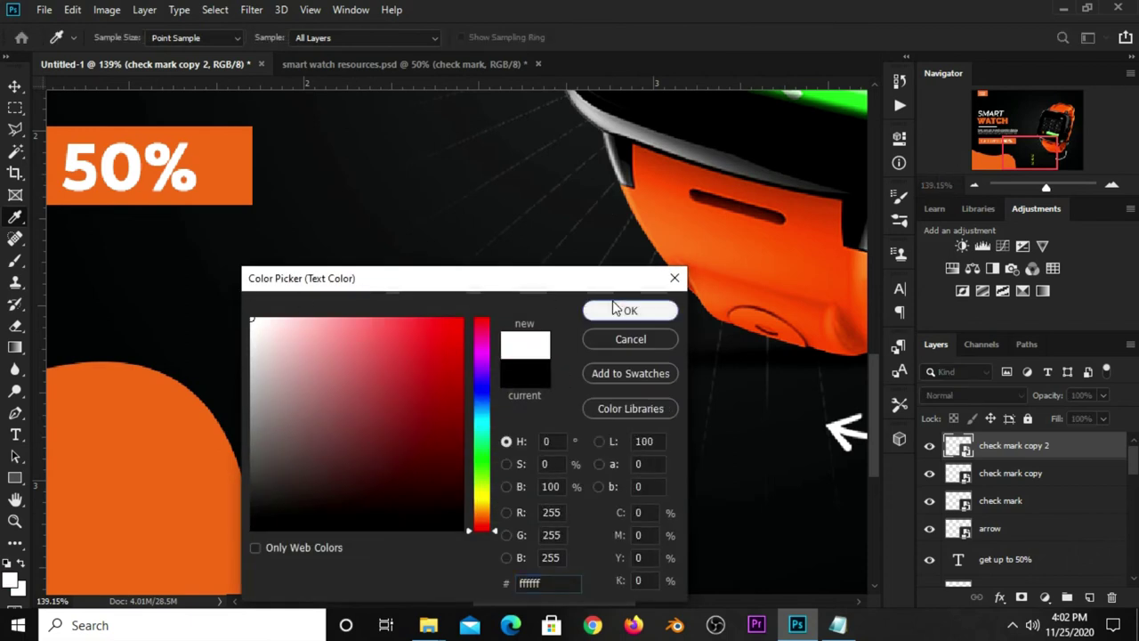
pyautogui.click(597, 311)
pyautogui.click(566, 384)
pyautogui.hotkey('ctrl', 'v')
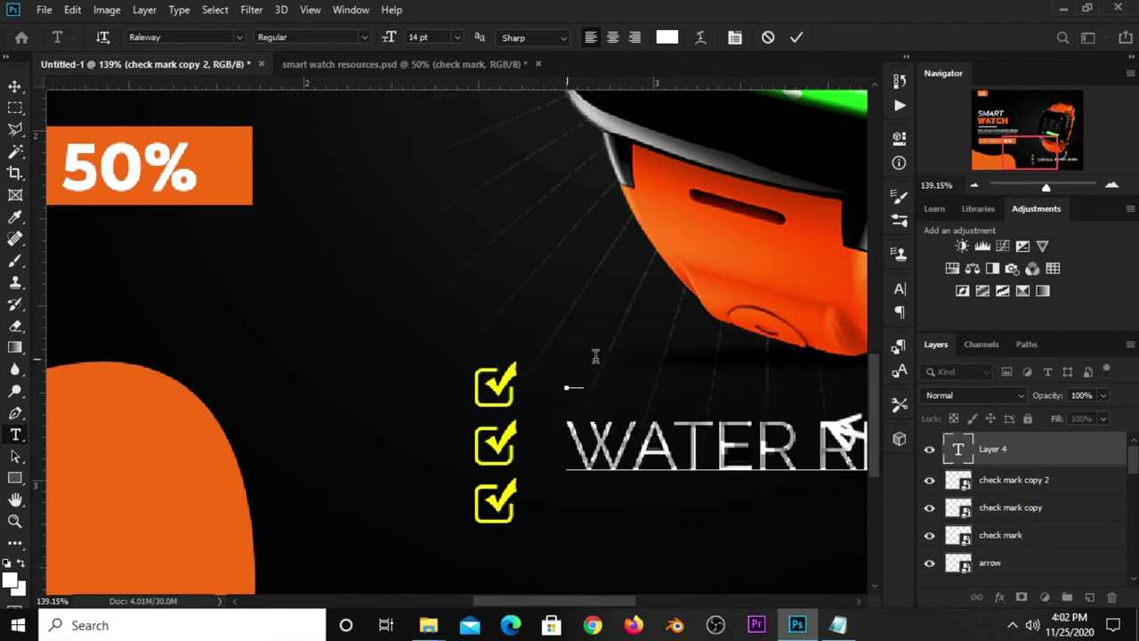
pyautogui.click(797, 220)
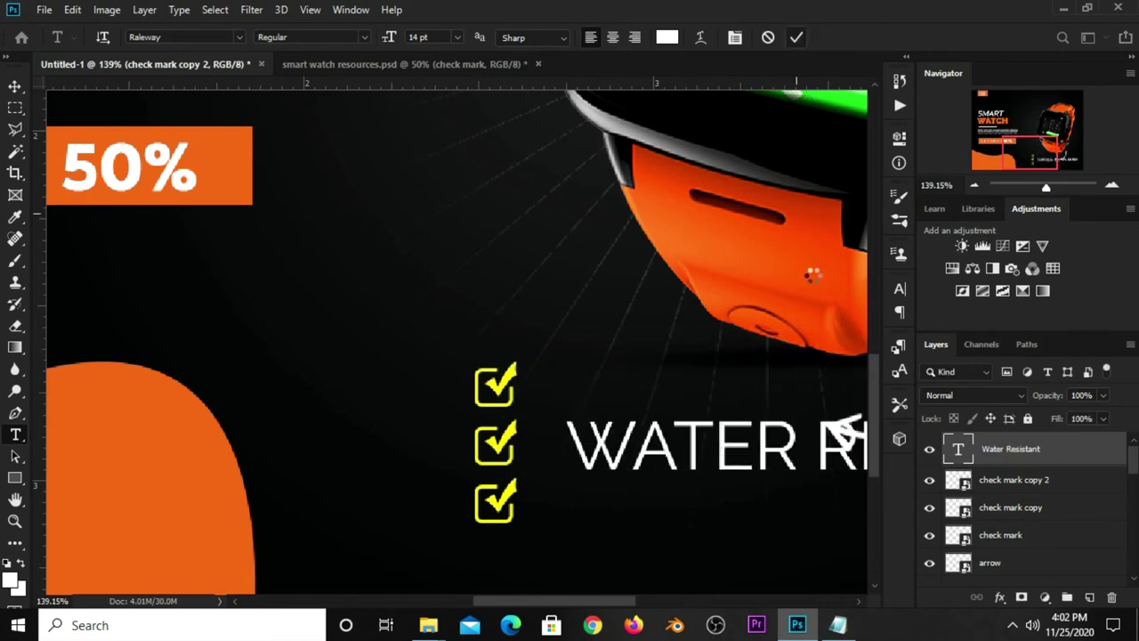
# Make the label 6 pt Faux Bold and Faux Italic, not all caps, beside the first check mark
pyautogui.click(900, 292)
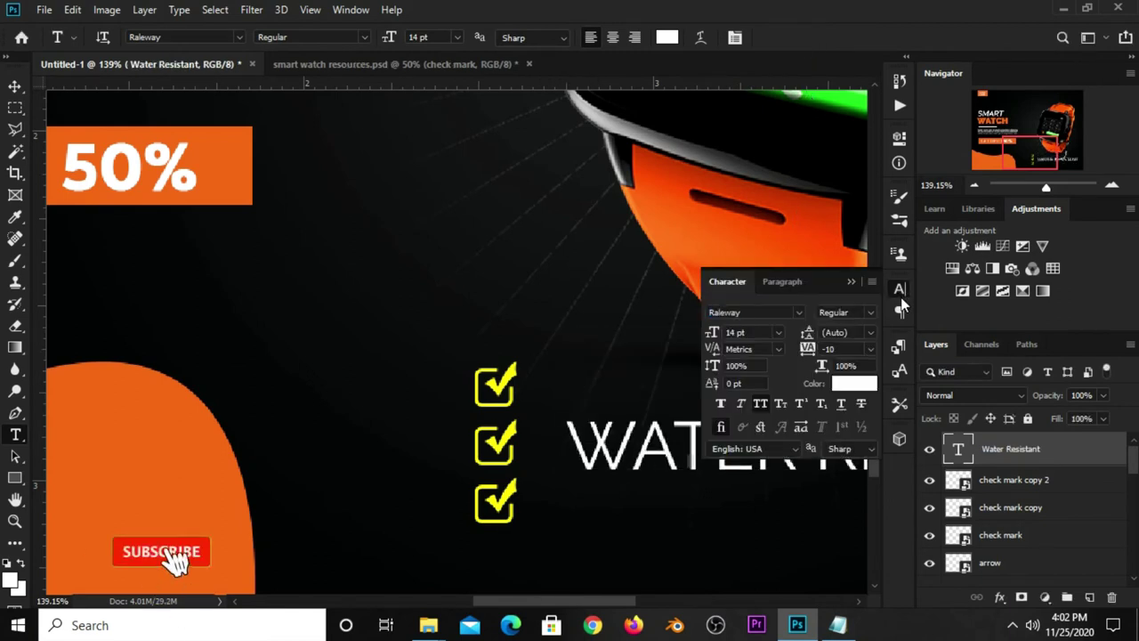
pyautogui.click(778, 332)
pyautogui.click(748, 365)
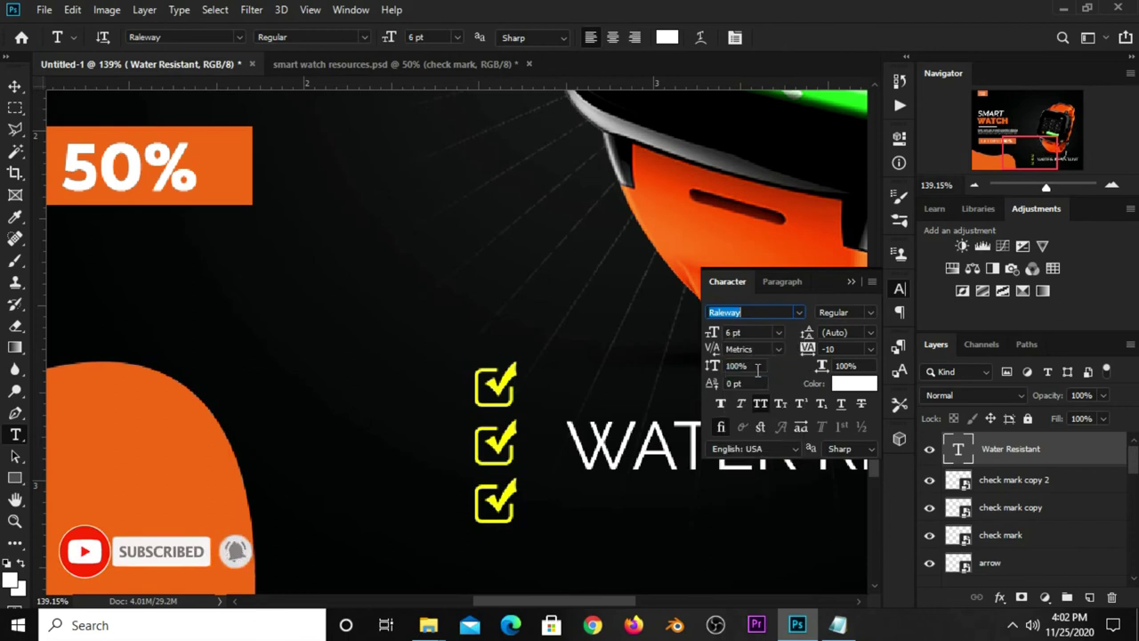
pyautogui.click(761, 404)
pyautogui.click(722, 405)
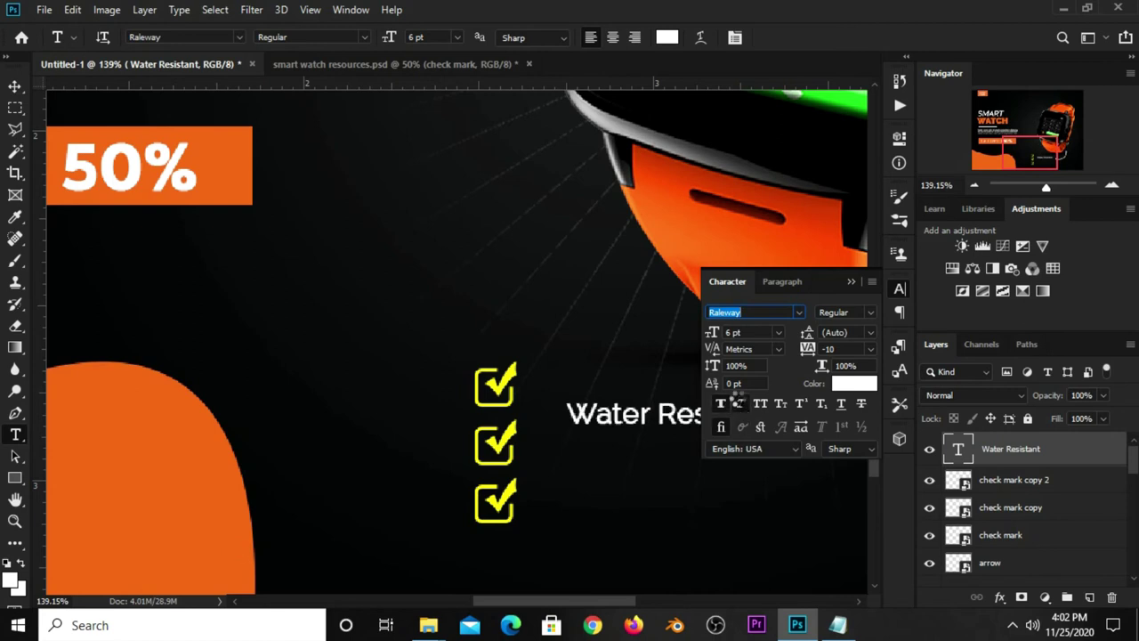
pyautogui.click(741, 404)
pyautogui.click(851, 281)
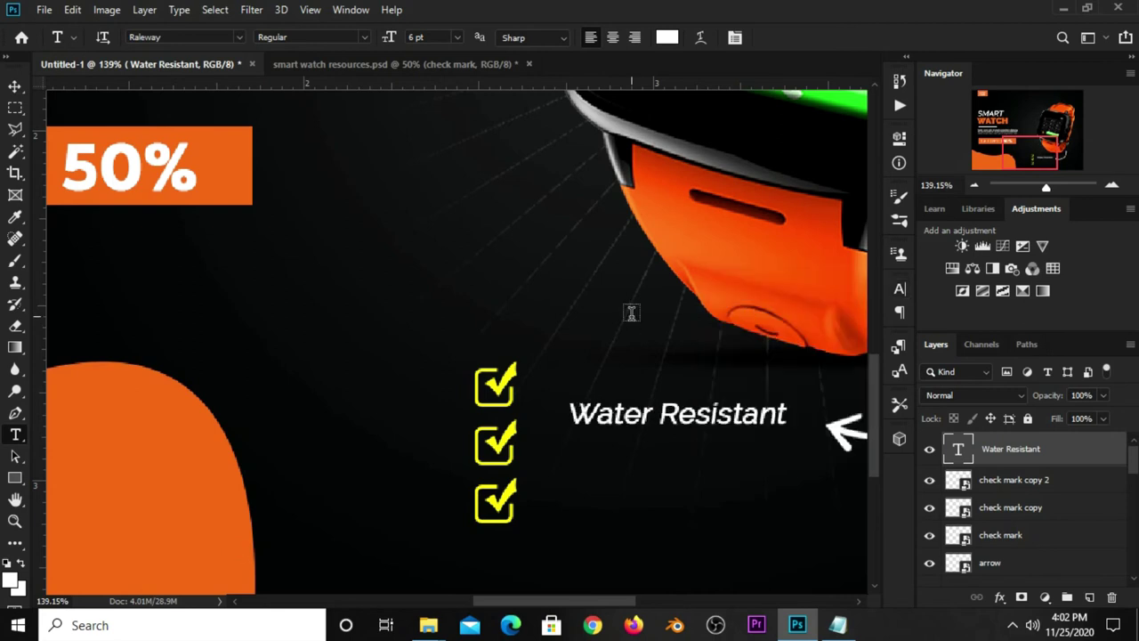
pyautogui.press('v')
pyautogui.moveTo(698, 423); pyautogui.dragTo(664, 396)
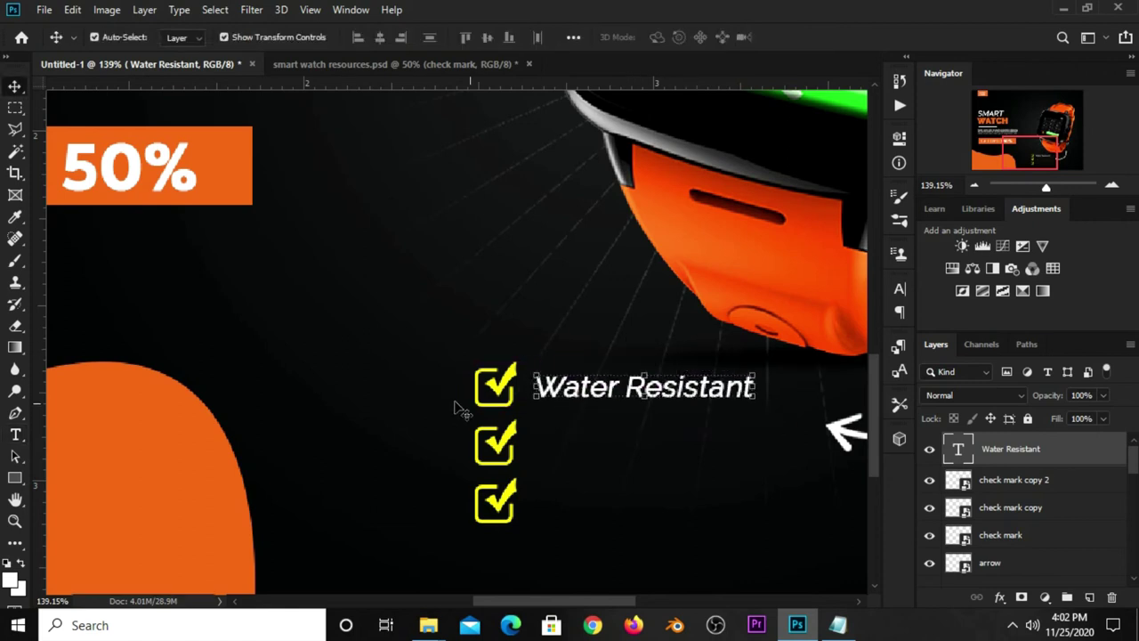
# Duplicate the label and change it to 'Speed Counter' beside the second check mark
pyautogui.moveTo(671, 395)
pyautogui.mouseDown()
pyautogui.moveTo(663, 452)
pyautogui.moveTo(681, 508)
pyautogui.moveTo(586, 509)
pyautogui.mouseUp()
pyautogui.click(841, 627)
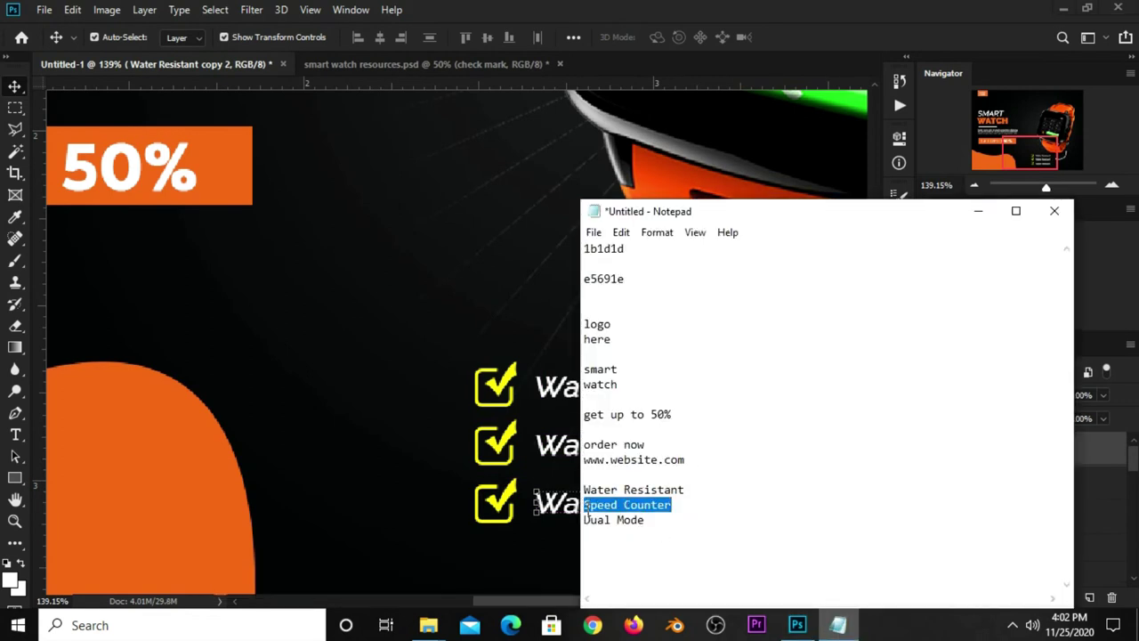
pyautogui.rightClick(586, 512)
pyautogui.click(629, 308)
pyautogui.click(338, 325)
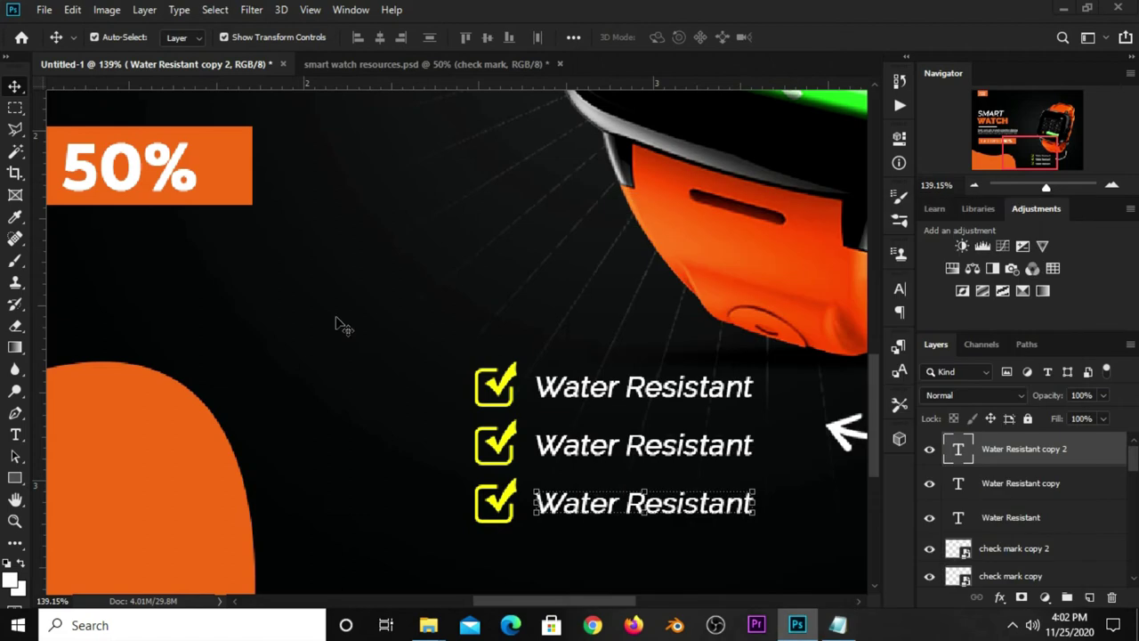
pyautogui.moveTo(15, 435); pyautogui.dragTo(56, 433)
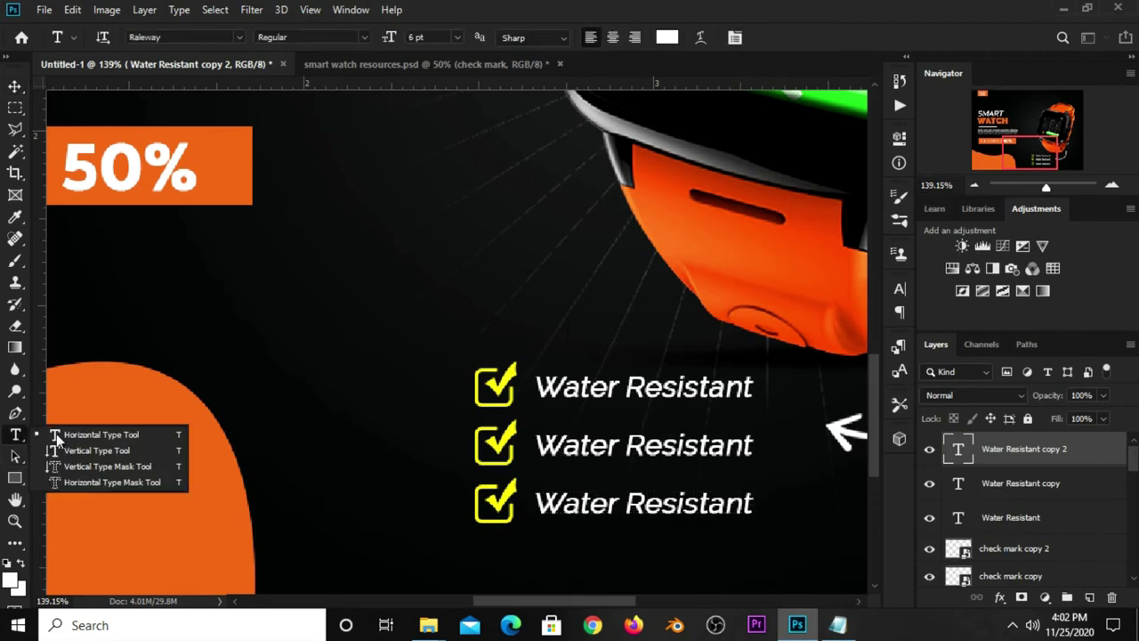
pyautogui.click(608, 445)
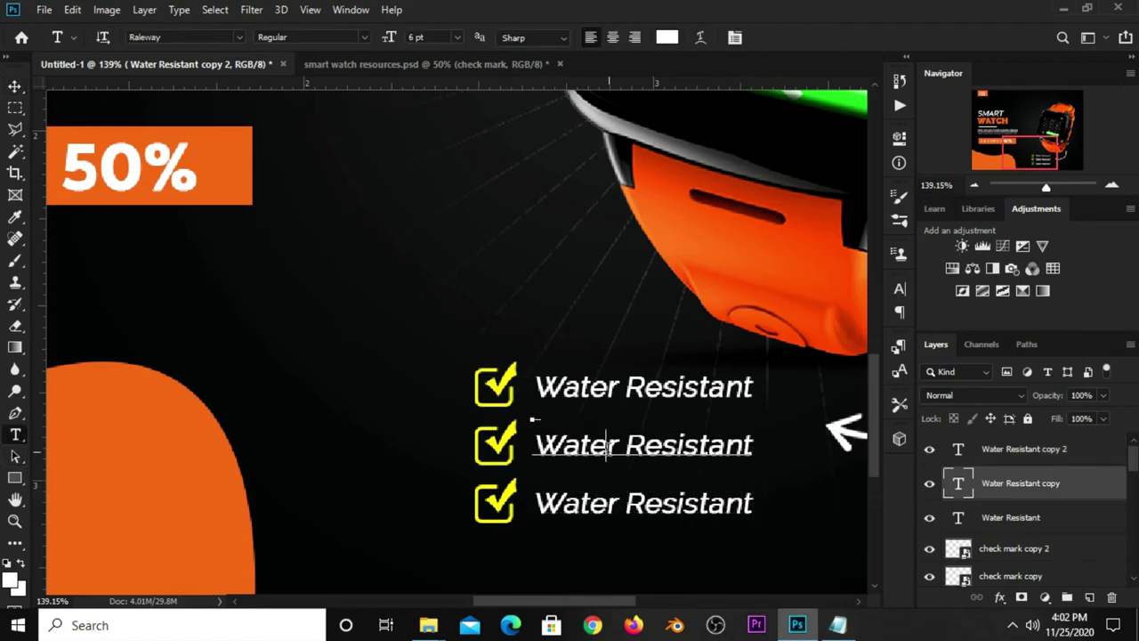
pyautogui.hotkey('ctrl', 'a')
pyautogui.write('Speed Counter')
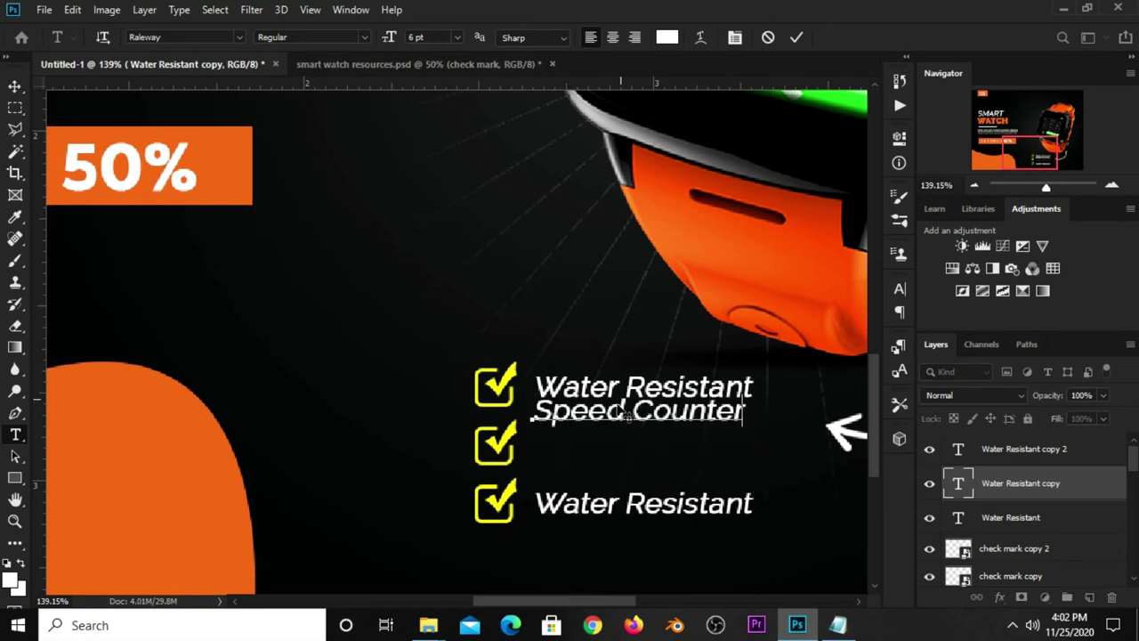
pyautogui.hotkey('ctrl', 'Return')
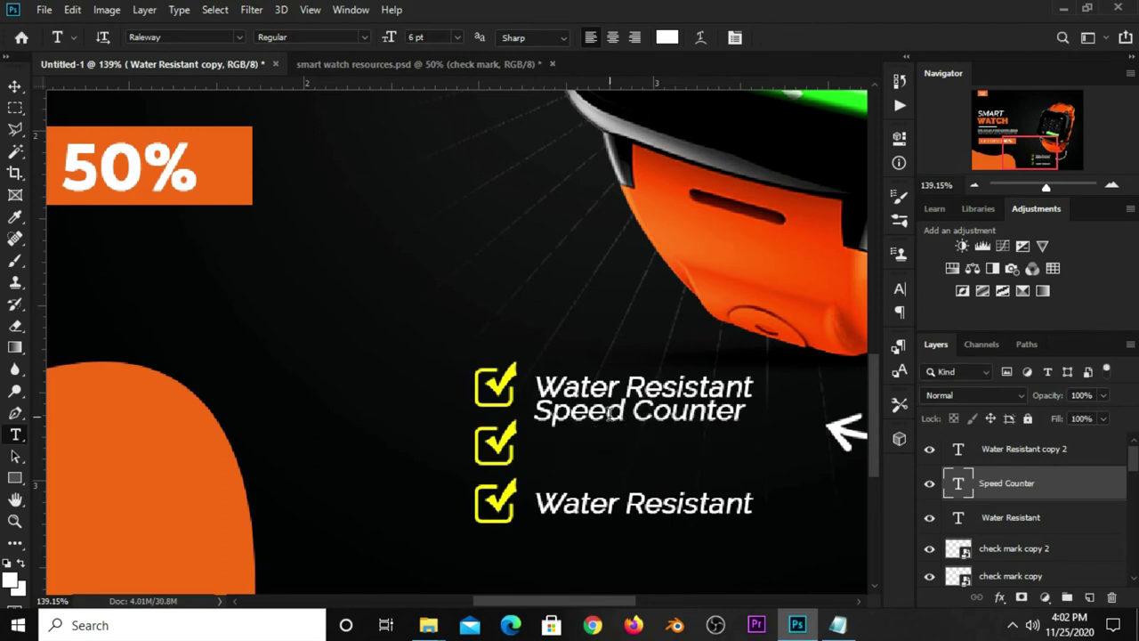
pyautogui.press('v')
pyautogui.moveTo(612, 410); pyautogui.dragTo(623, 451)
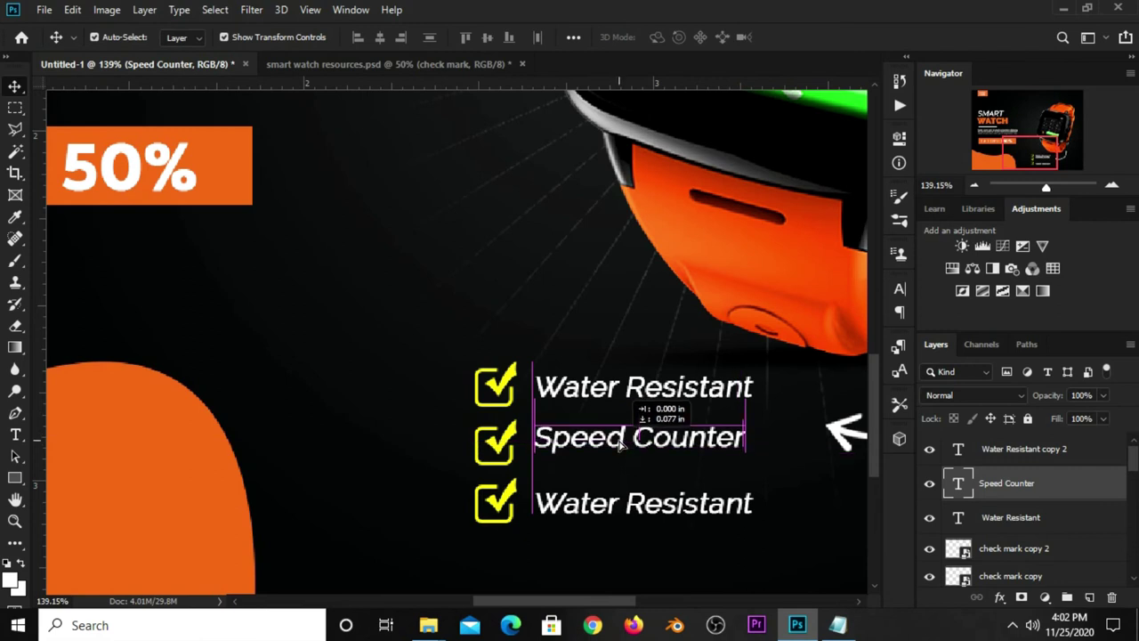
pyautogui.moveTo(623, 451); pyautogui.dragTo(621, 449)
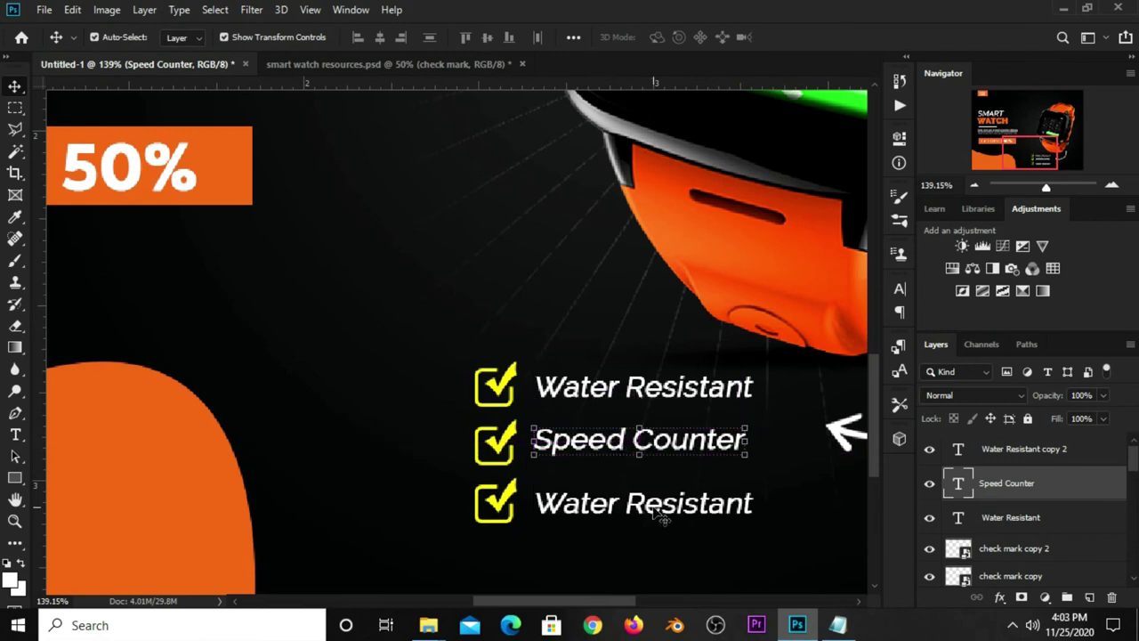
# Change the third label to 'Dual Mode' and move it down beside the third check mark
pyautogui.click(839, 614)
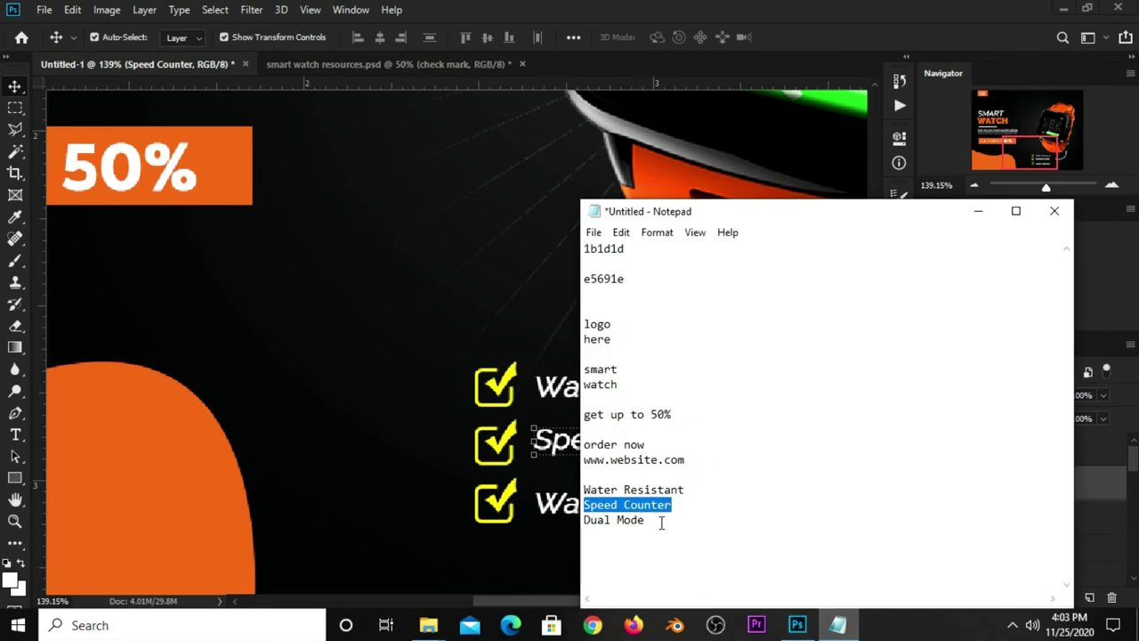
pyautogui.moveTo(661, 523); pyautogui.dragTo(583, 520)
pyautogui.rightClick(602, 512)
pyautogui.click(605, 312)
pyautogui.click(676, 51)
pyautogui.moveTo(16, 434); pyautogui.dragTo(88, 436)
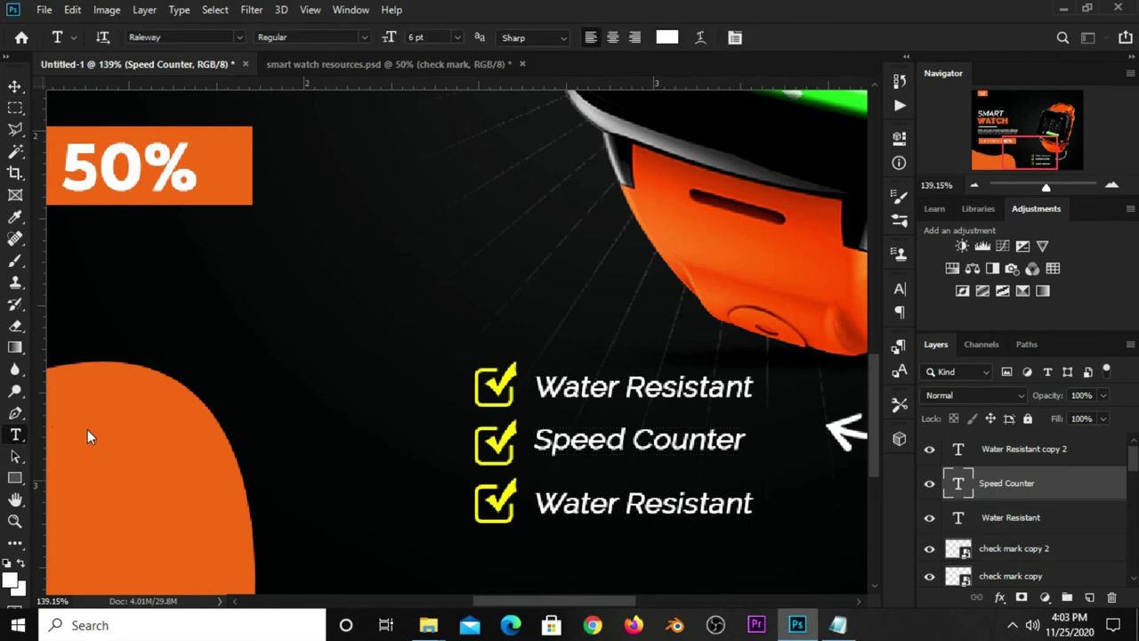
pyautogui.click(587, 500)
pyautogui.hotkey('ctrl', 'a')
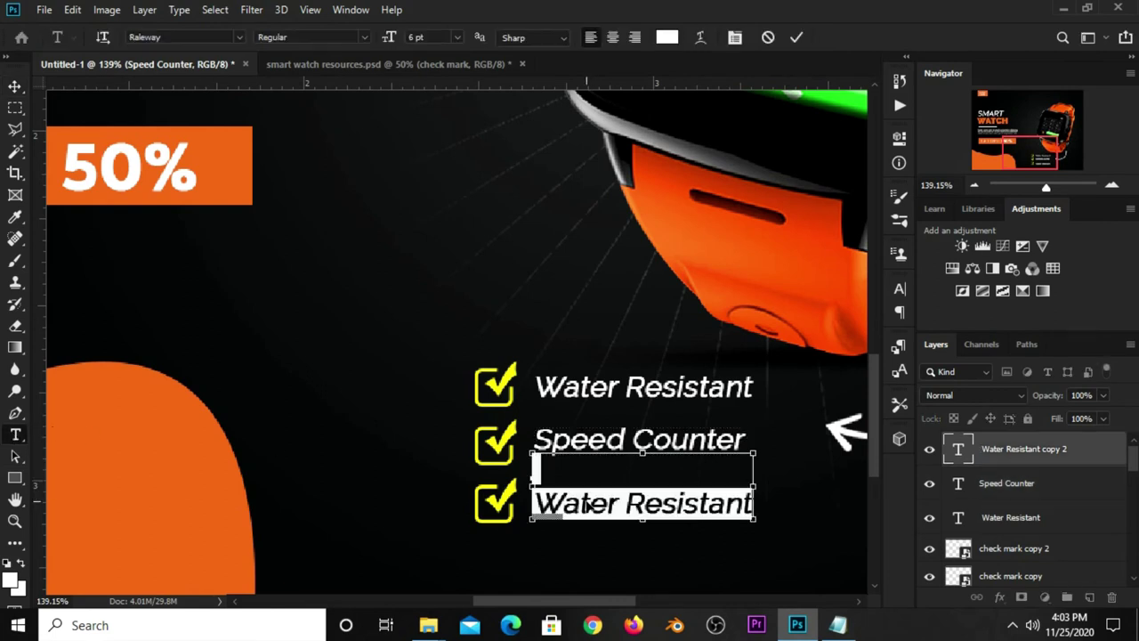
pyautogui.write('Dual Mode')
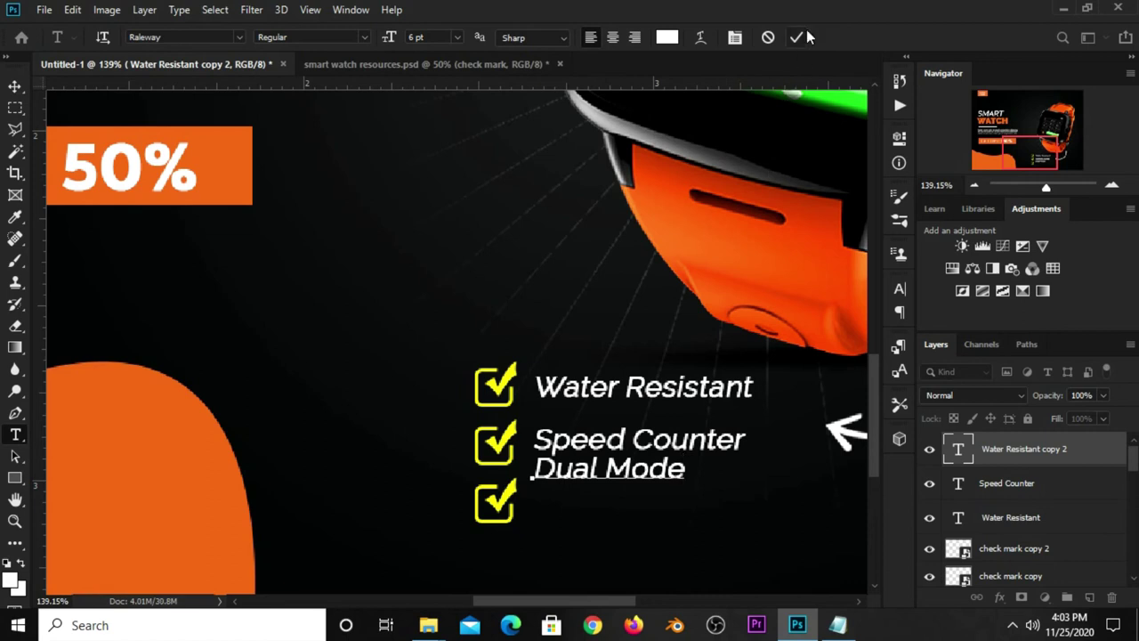
pyautogui.click(480, 265)
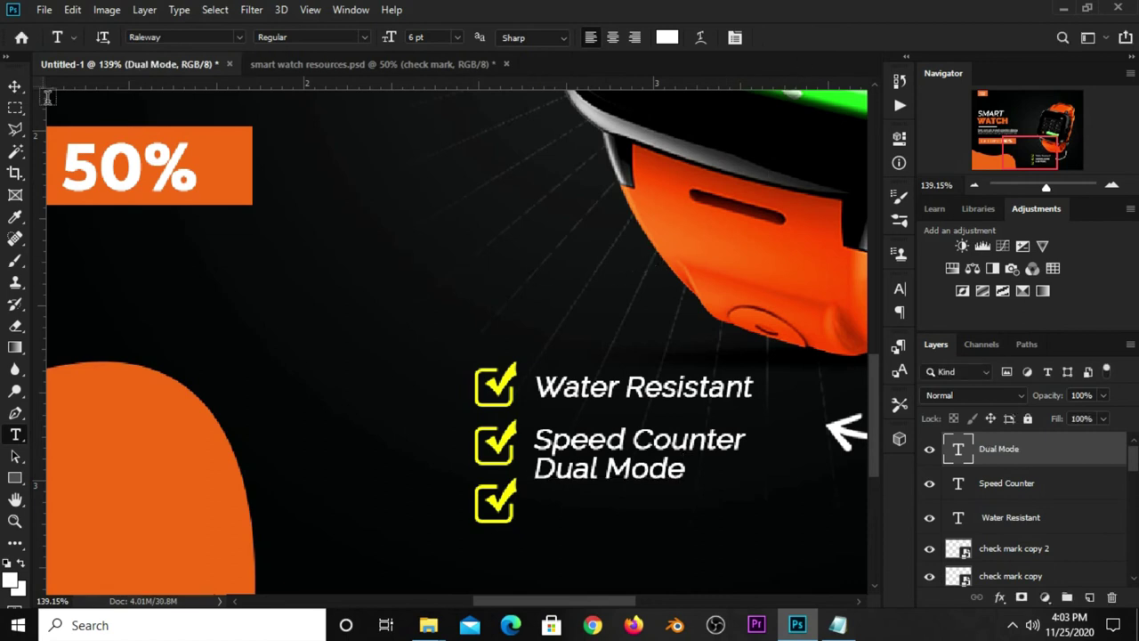
pyautogui.click(14, 86)
pyautogui.click(80, 86)
pyautogui.moveTo(593, 472); pyautogui.dragTo(593, 505)
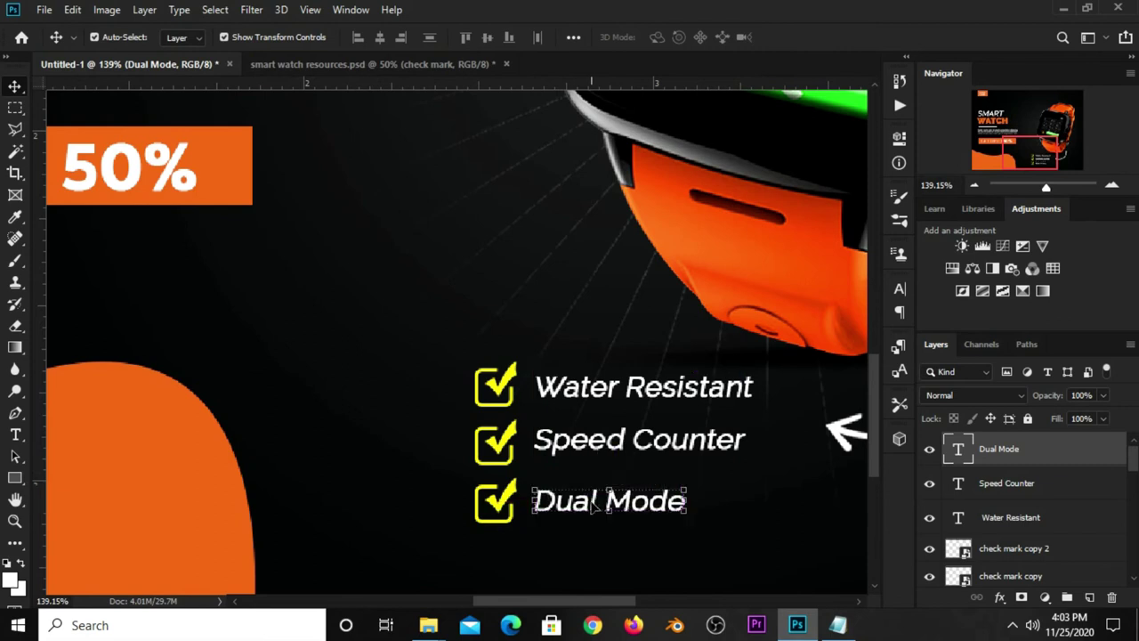
# Give the top checkmark an orange ff630e Color Overlay
pyautogui.click(512, 397)
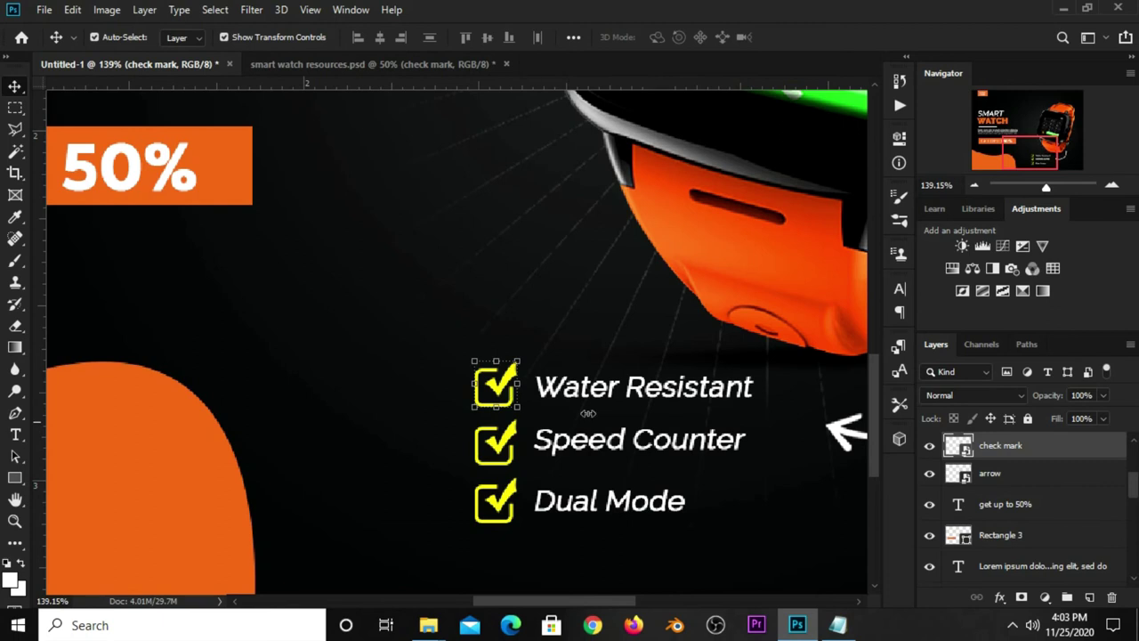
pyautogui.click(1001, 597)
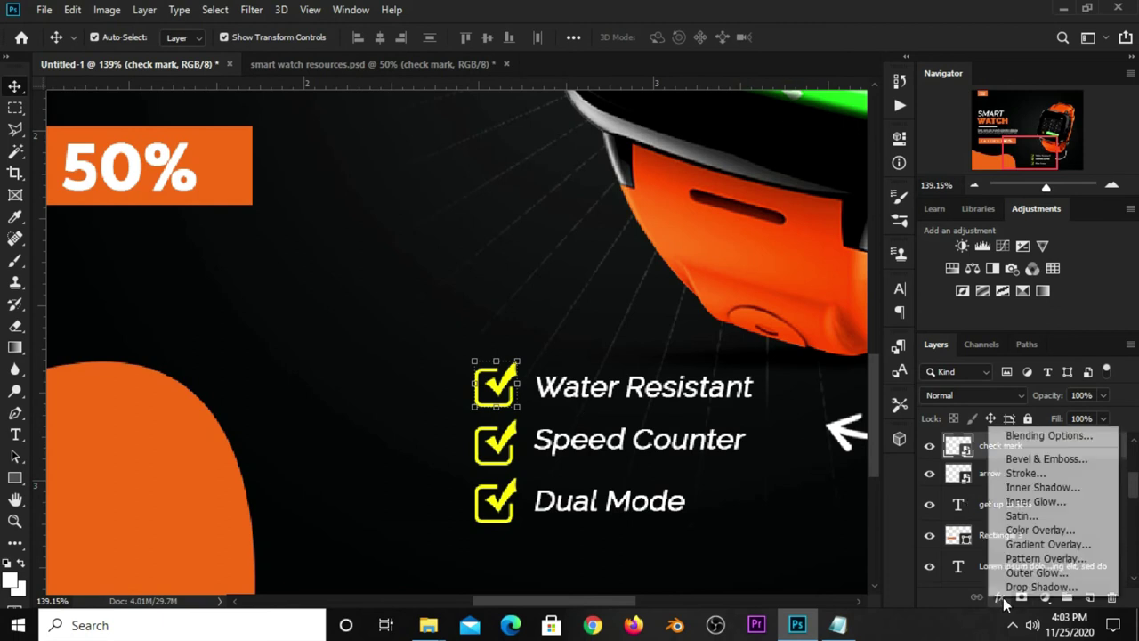
pyautogui.click(1028, 534)
pyautogui.click(606, 264)
pyautogui.click(558, 583)
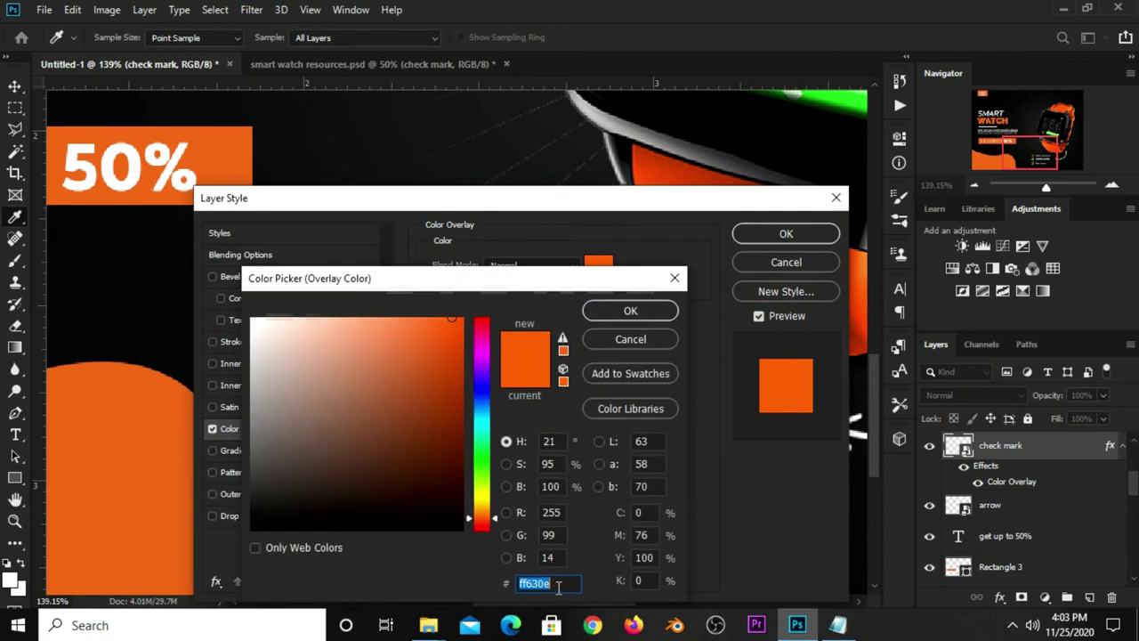
pyautogui.click(599, 314)
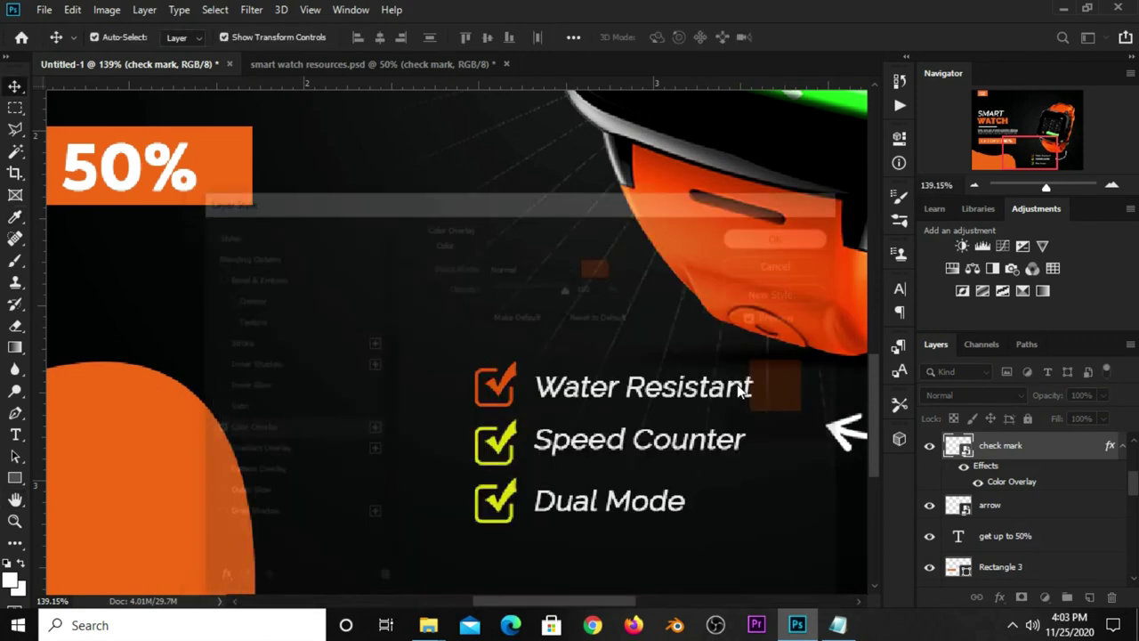
pyautogui.click(775, 235)
pyautogui.scroll(3, 1013, 521)
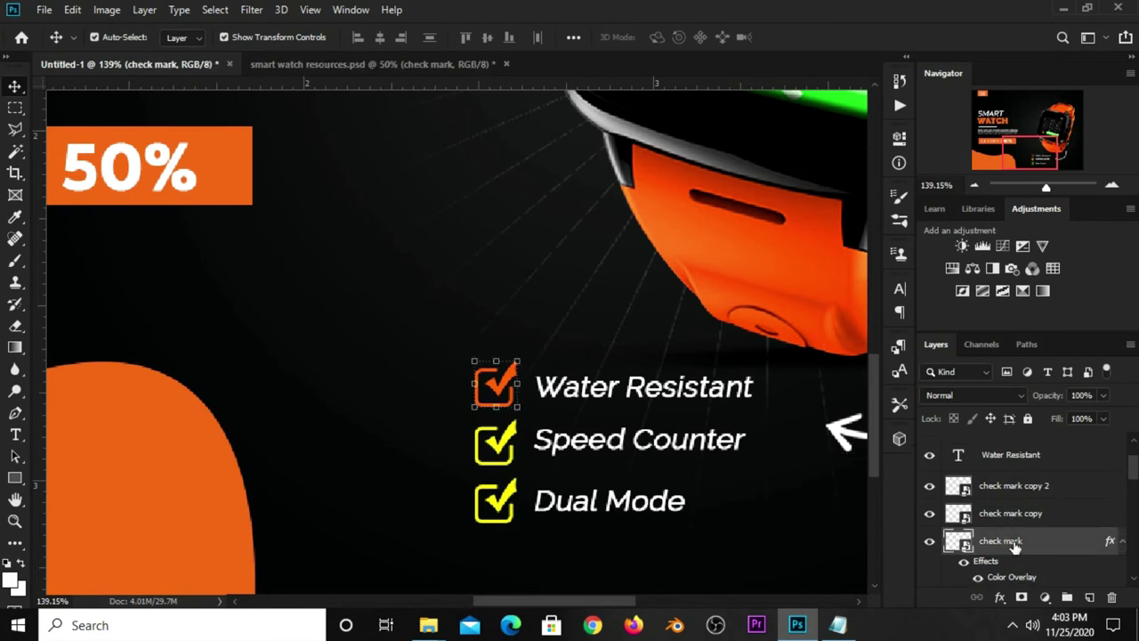
# Copy the checkmark's layer style and paste it onto the other two checkmarks
pyautogui.rightClick(1015, 547)
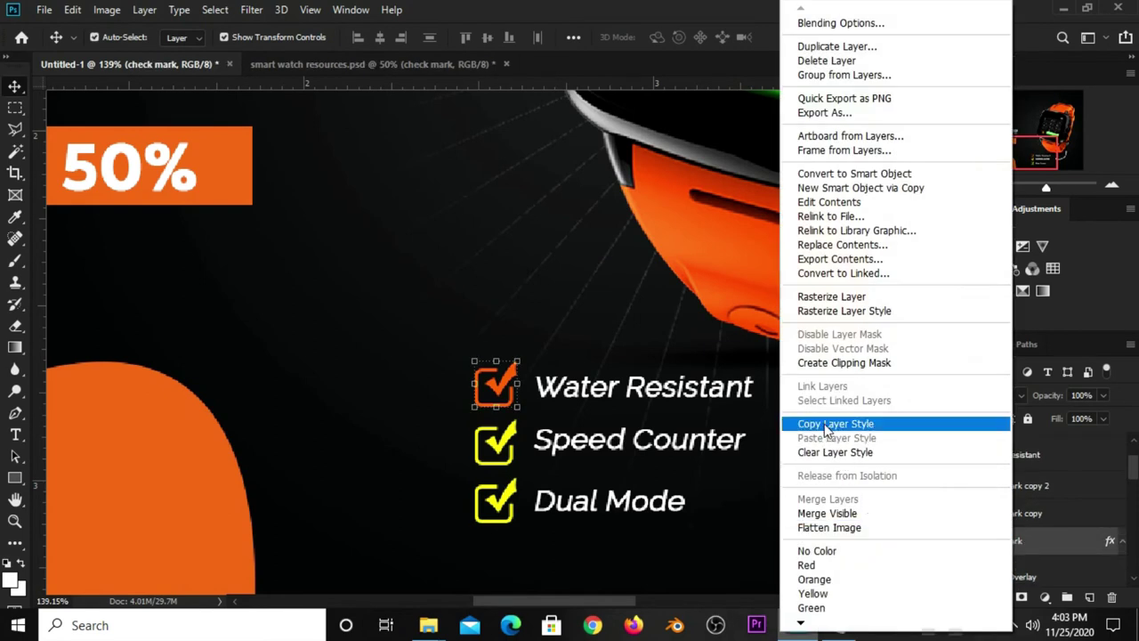
pyautogui.click(827, 427)
pyautogui.click(1005, 514)
pyautogui.keyDown('shift'); pyautogui.click(1013, 486); pyautogui.keyUp('shift')
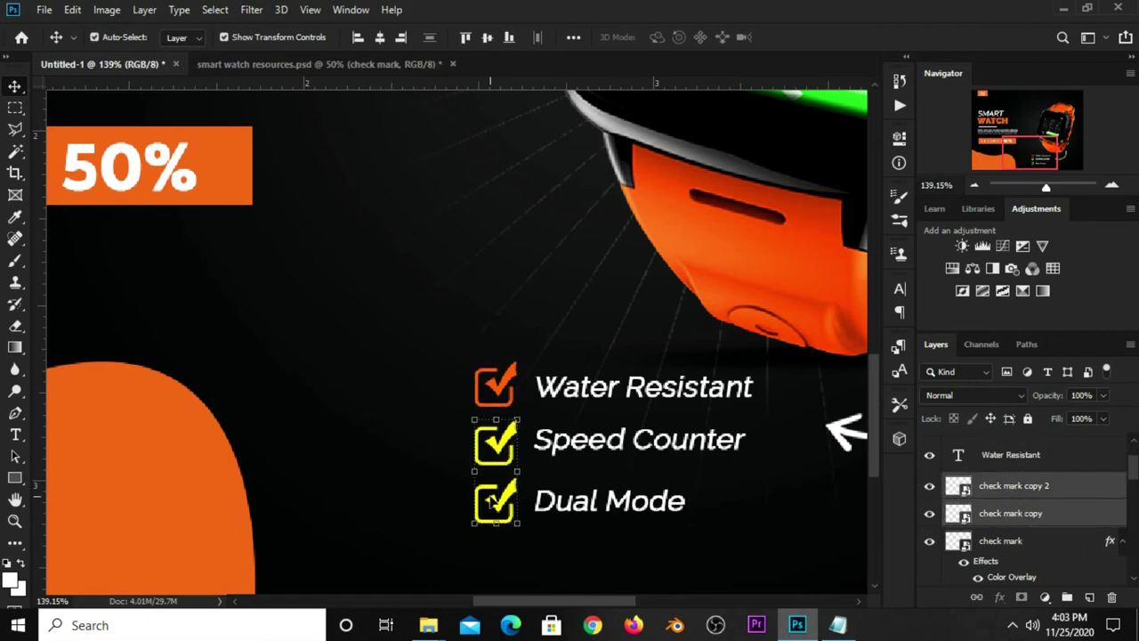
pyautogui.rightClick(1011, 514)
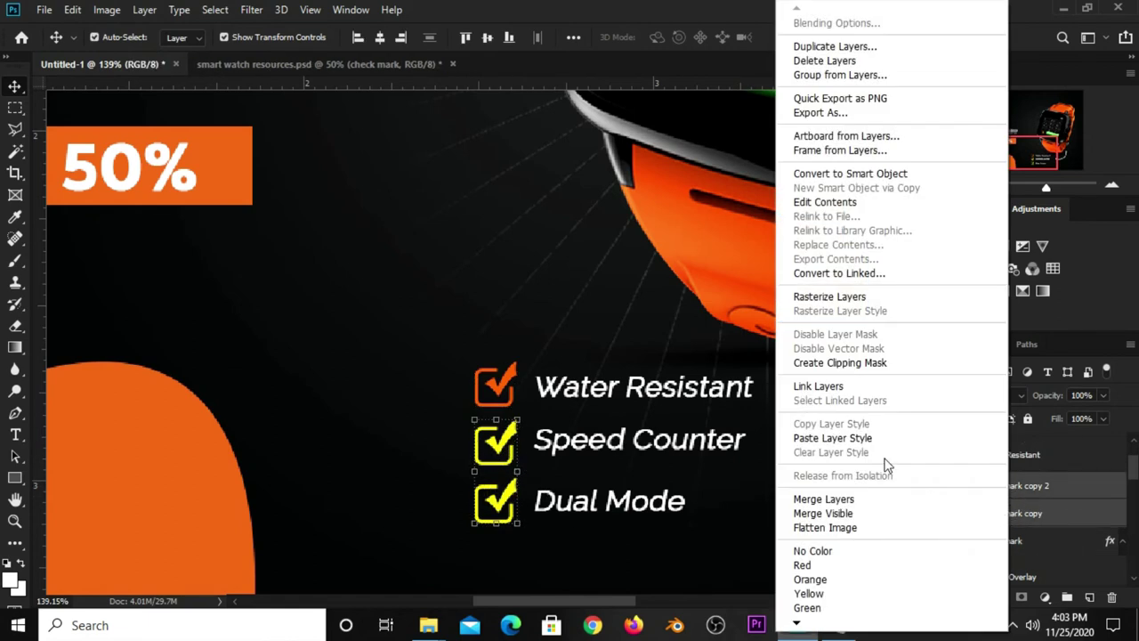
pyautogui.click(819, 439)
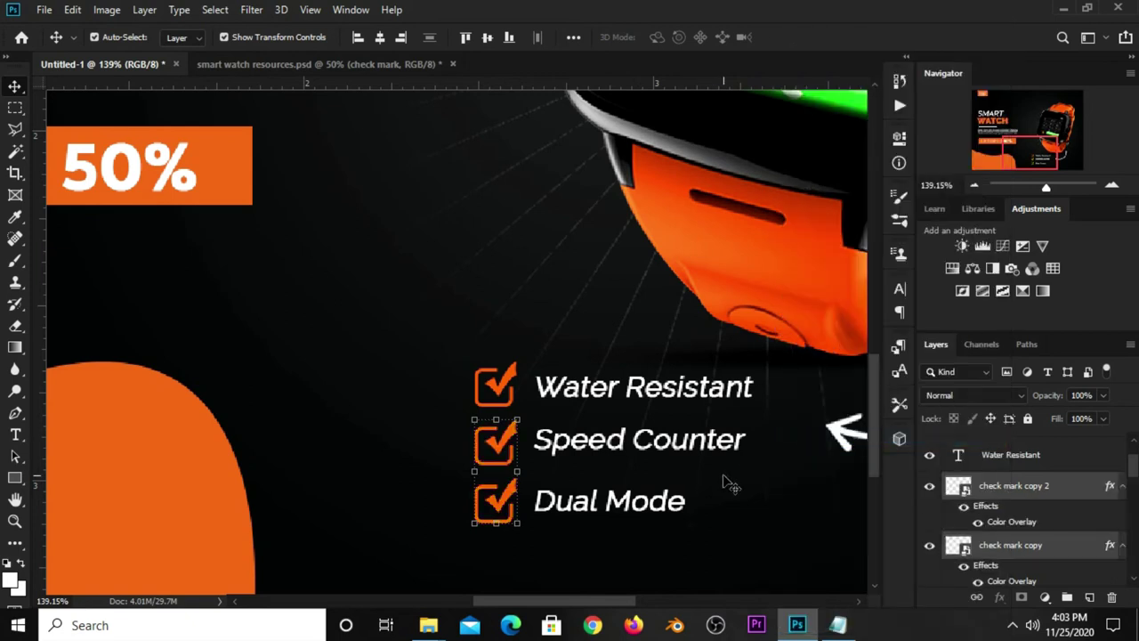
pyautogui.hotkey('ctrl', '0')
pyautogui.click(781, 452)
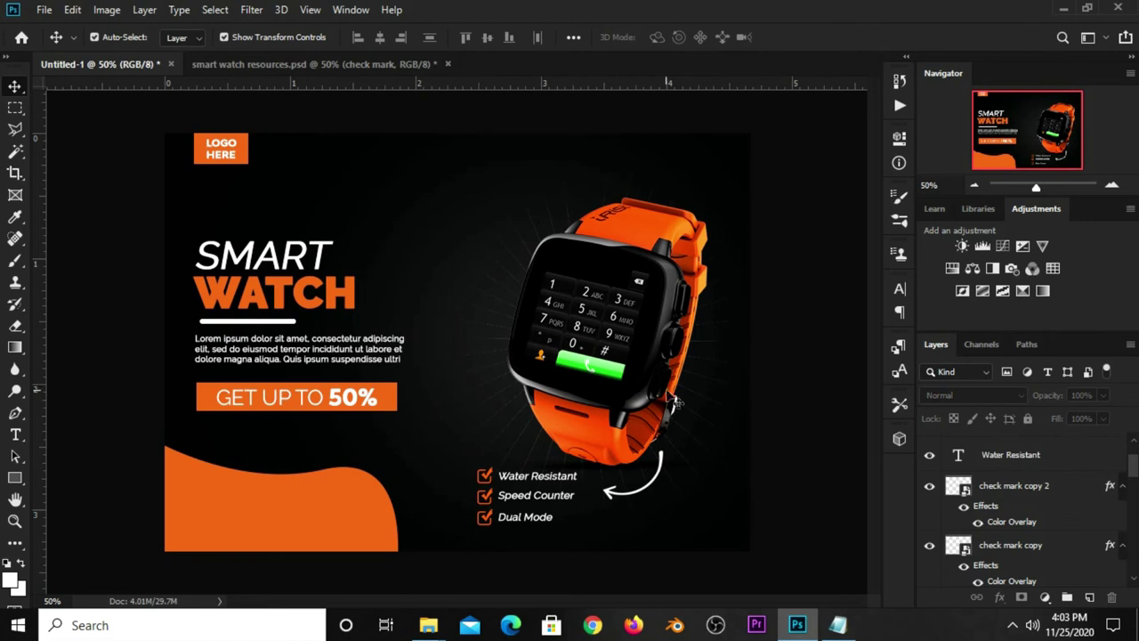
# Drag the social icons from smart watch resources.psd into the banner document
pyautogui.click(280, 65)
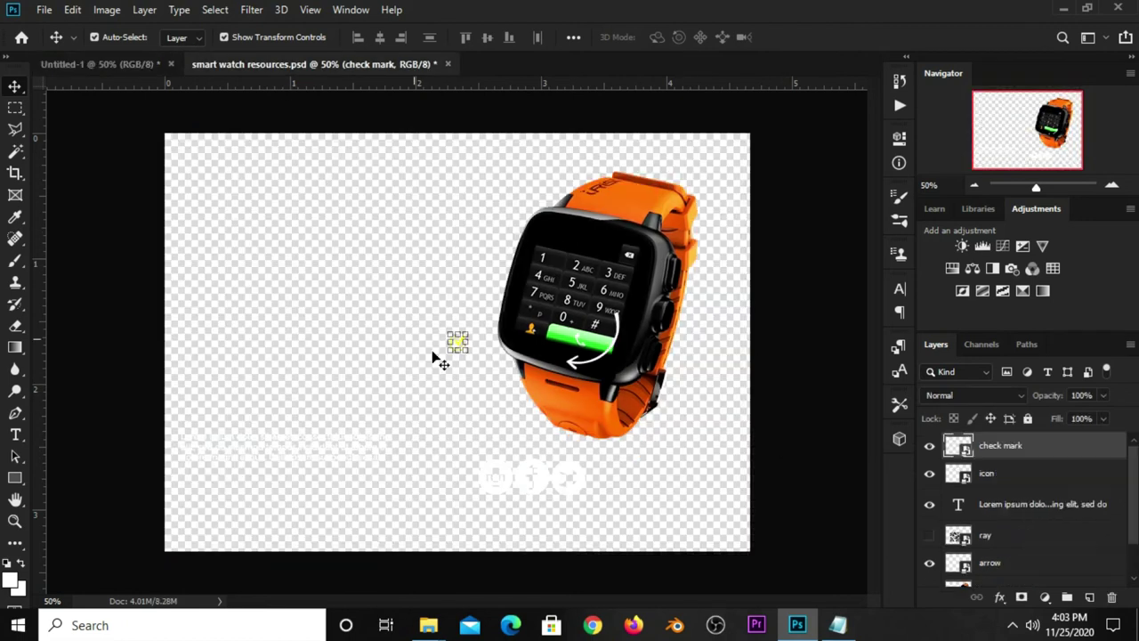
pyautogui.click(505, 476)
pyautogui.moveTo(505, 477); pyautogui.dragTo(433, 320)
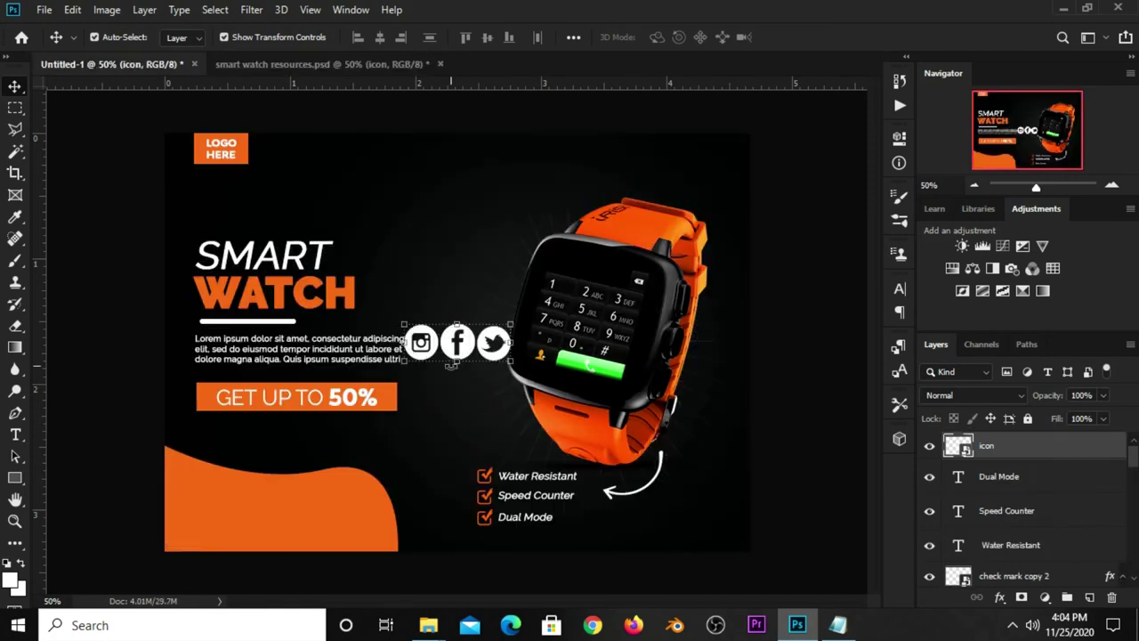
# Scale the social icons down and nudge them into the banner's bottom right
pyautogui.hotkey('ctrl', 't')
pyautogui.moveTo(492, 331)
pyautogui.mouseDown()
pyautogui.moveTo(477, 341)
pyautogui.moveTo(723, 542)
pyautogui.mouseUp()
pyautogui.press('Return')
pyautogui.press('Up')
pyautogui.press('Up')
pyautogui.press('Up')
pyautogui.press('Up')
pyautogui.press('Up')
pyautogui.press('Up')
pyautogui.press('Up')
pyautogui.press('Up')
pyautogui.press('Up')
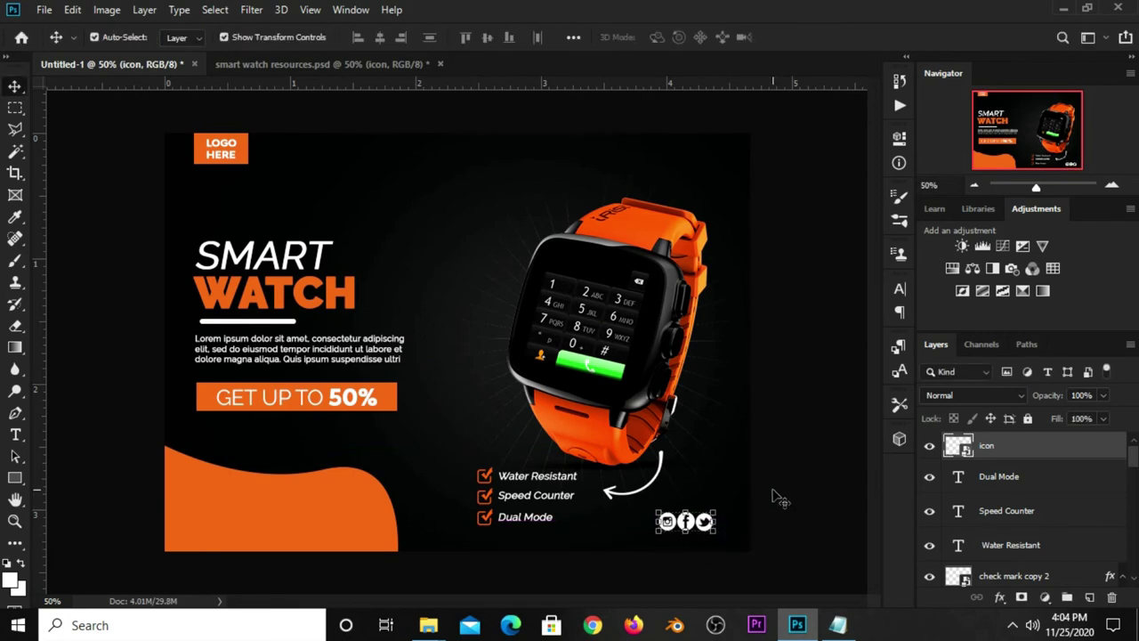
pyautogui.click(774, 499)
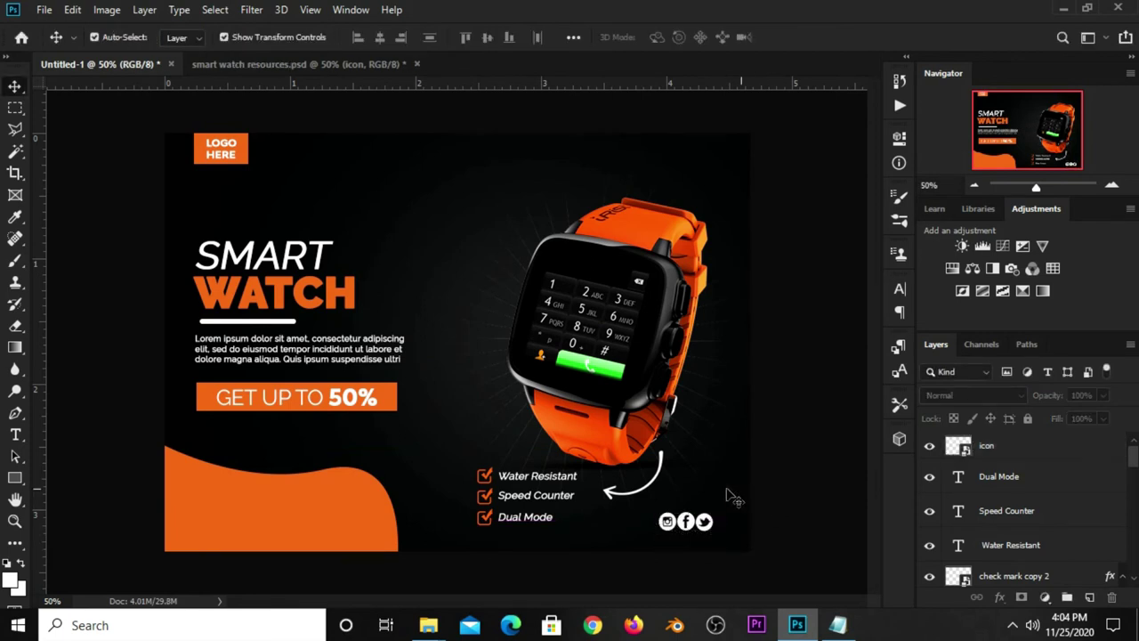
pyautogui.click(487, 527)
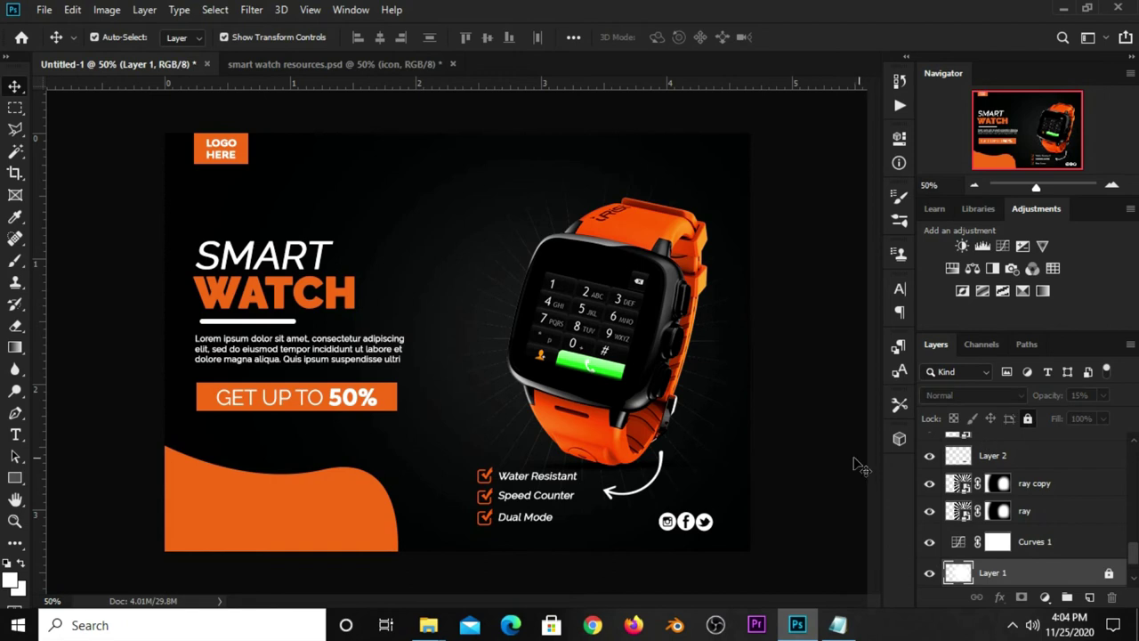
pyautogui.click(495, 522)
# Level the Dual Mode and Water Resistant labels with their check marks, nudging the top pair down
pyautogui.keyDown('shift'); pyautogui.click(541, 525); pyautogui.keyUp('shift')
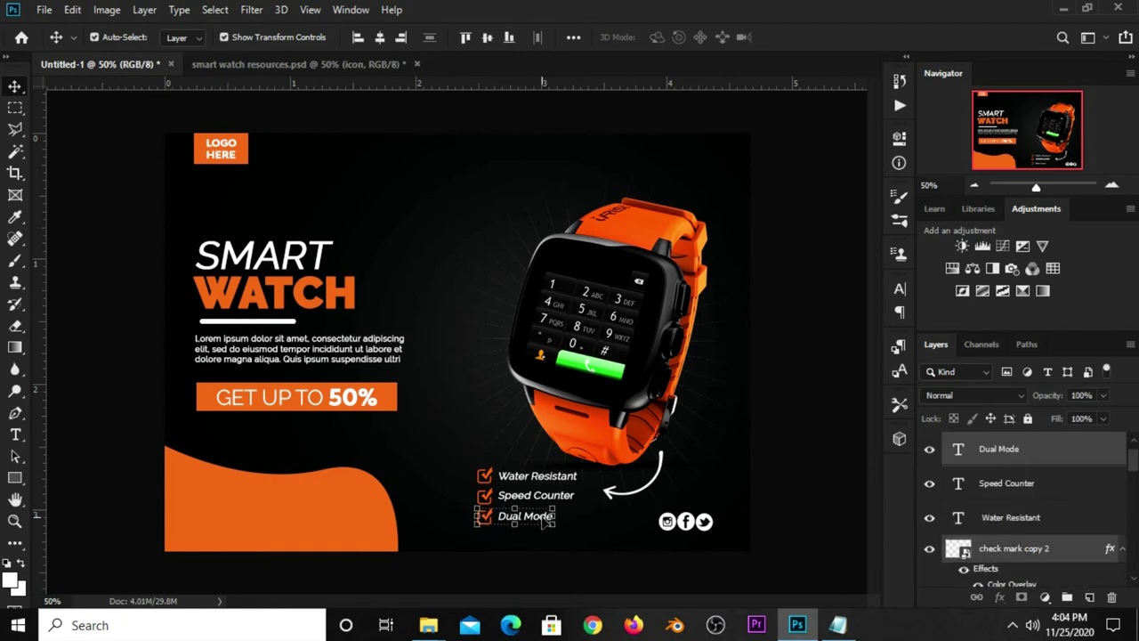
pyautogui.click(801, 479)
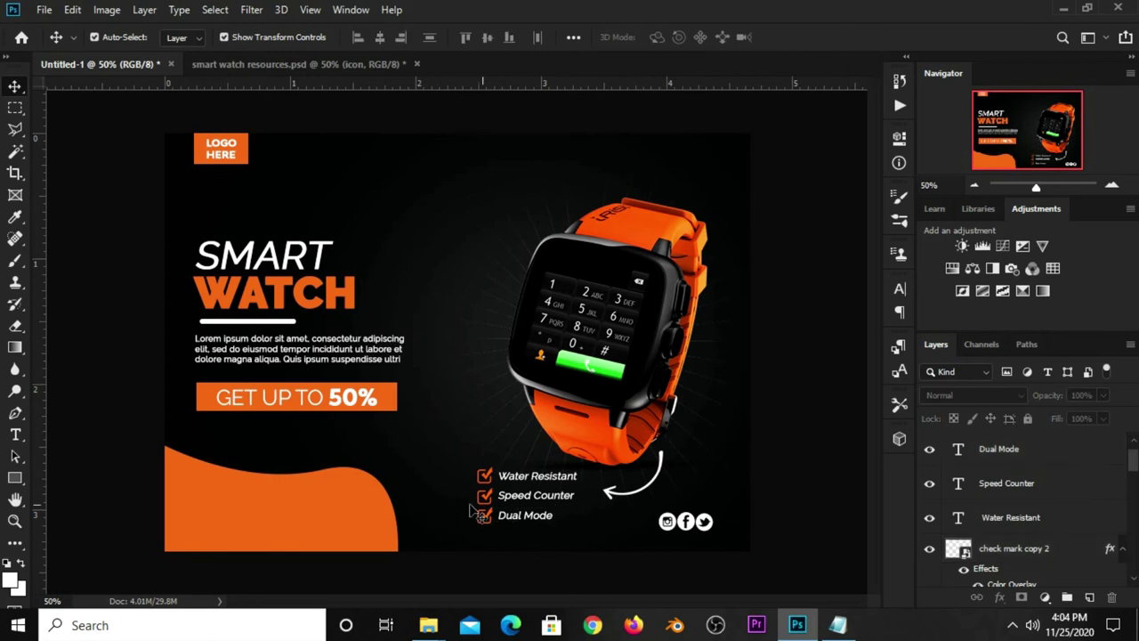
pyautogui.click(519, 480)
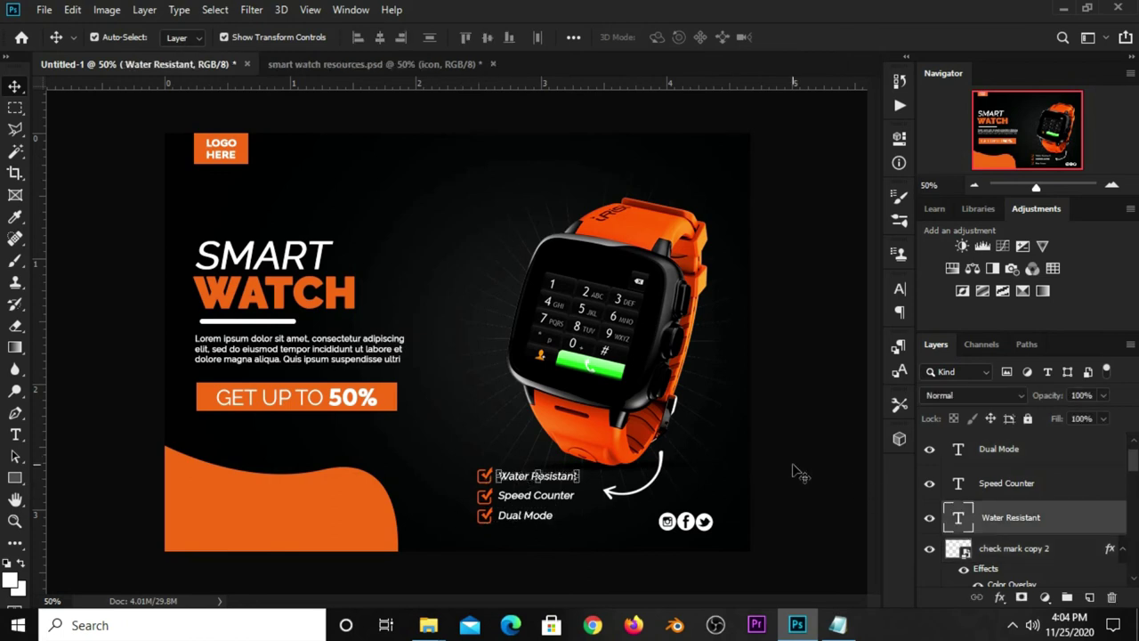
pyautogui.keyDown('shift'); pyautogui.click(484, 476); pyautogui.keyUp('shift')
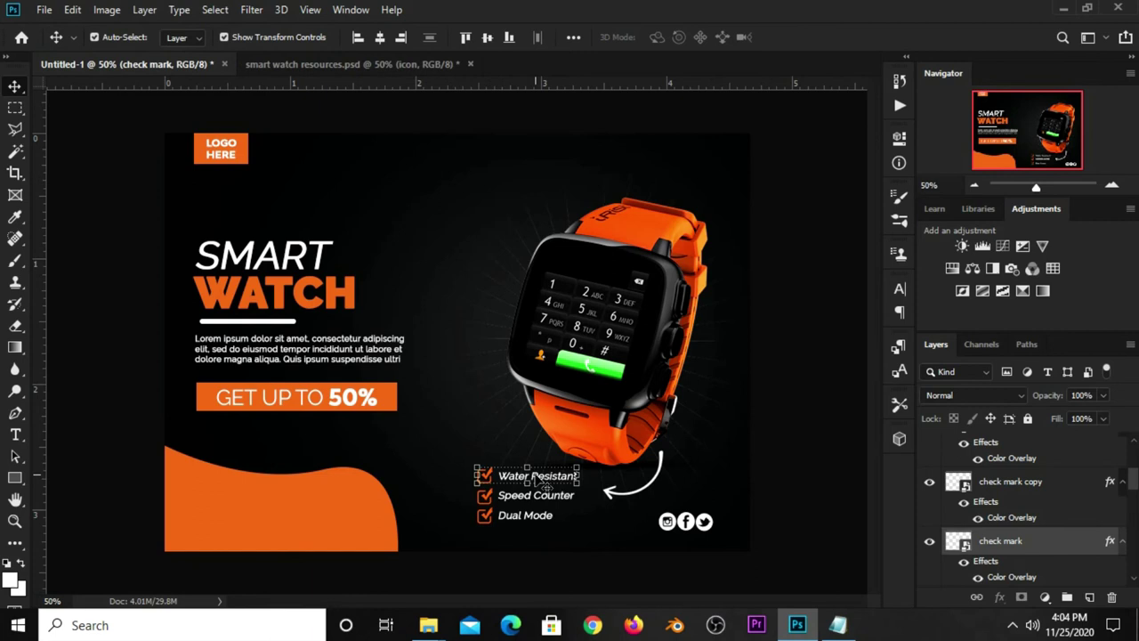
pyautogui.press('Down')
pyautogui.press('Down')
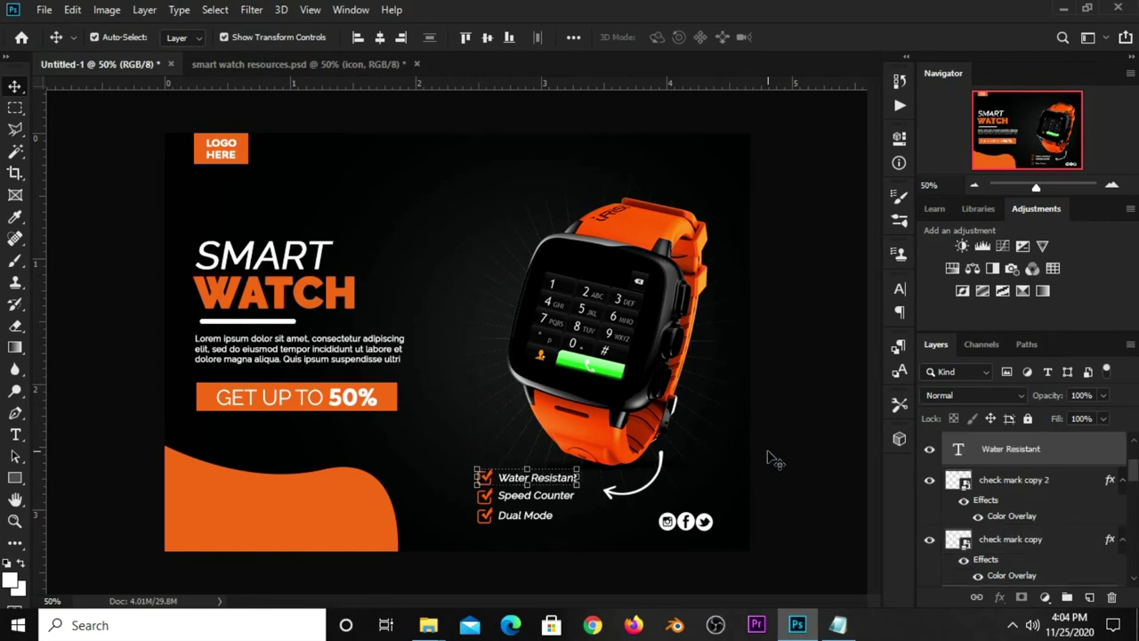
pyautogui.click(774, 460)
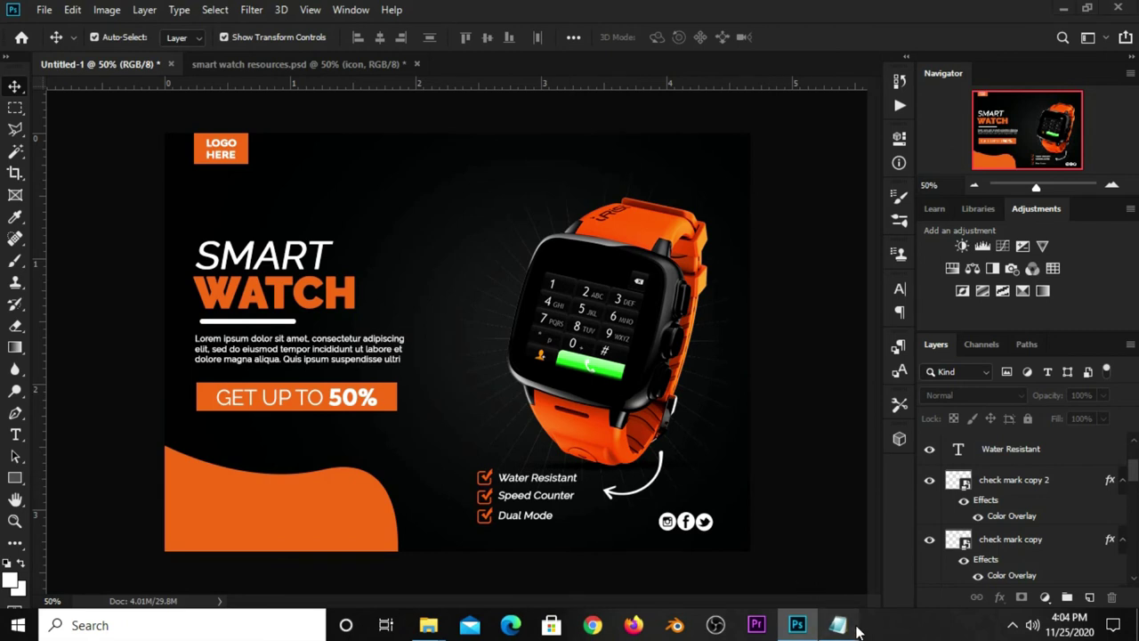
pyautogui.click(838, 625)
# Add an 'order now' text line on the orange wave at the lower left
pyautogui.moveTo(650, 444); pyautogui.dragTo(584, 445)
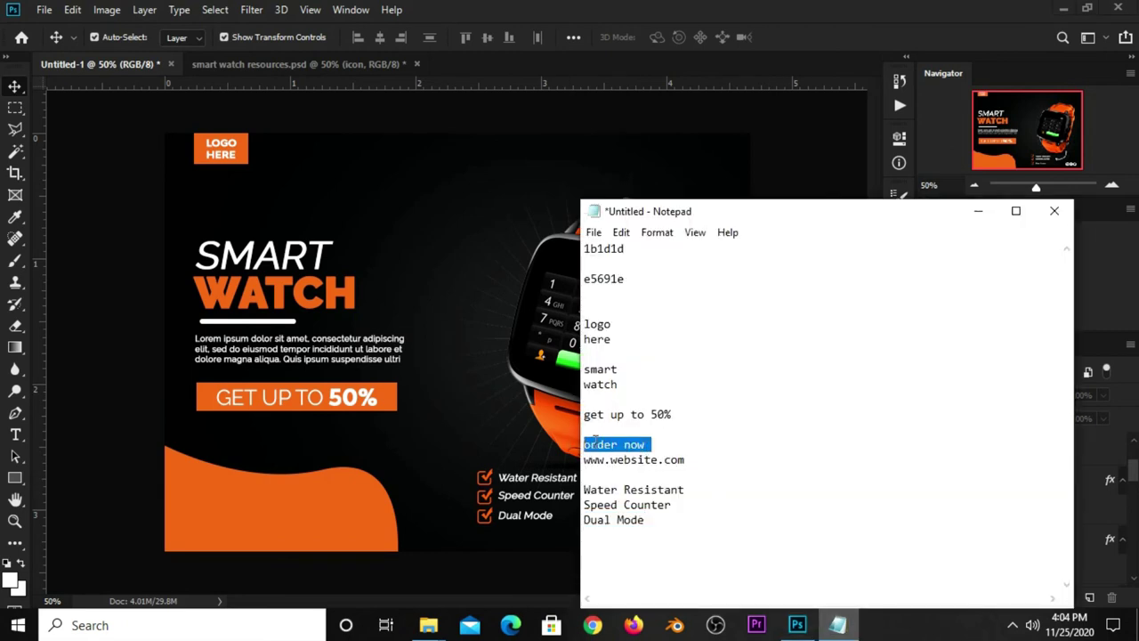
pyautogui.rightClick(595, 443)
pyautogui.click(661, 240)
pyautogui.click(771, 155)
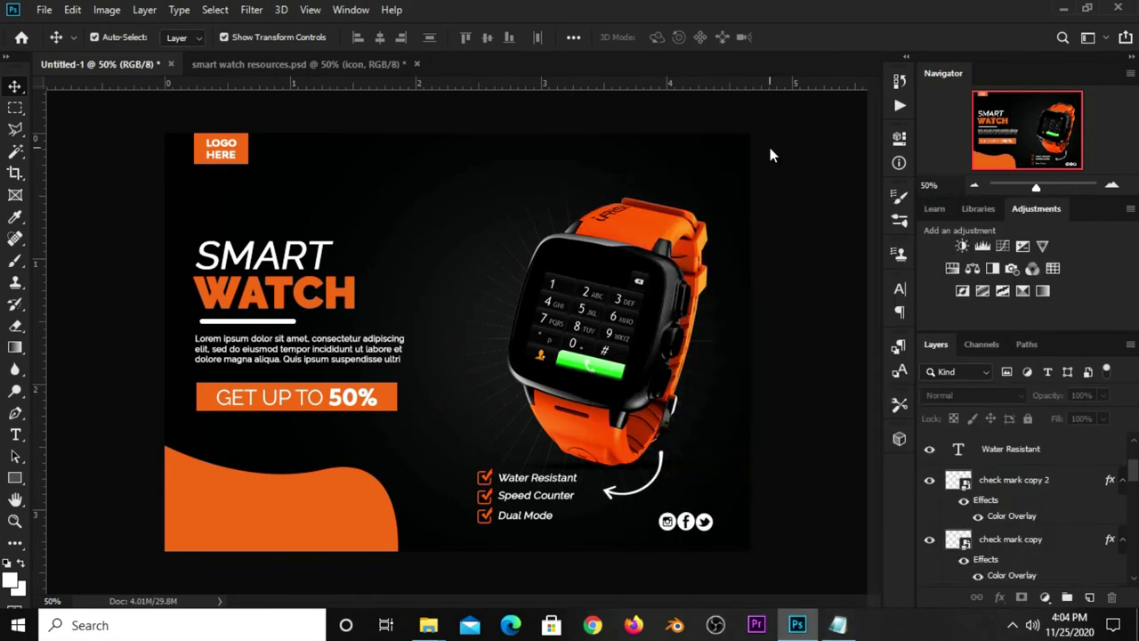
pyautogui.click(11, 437)
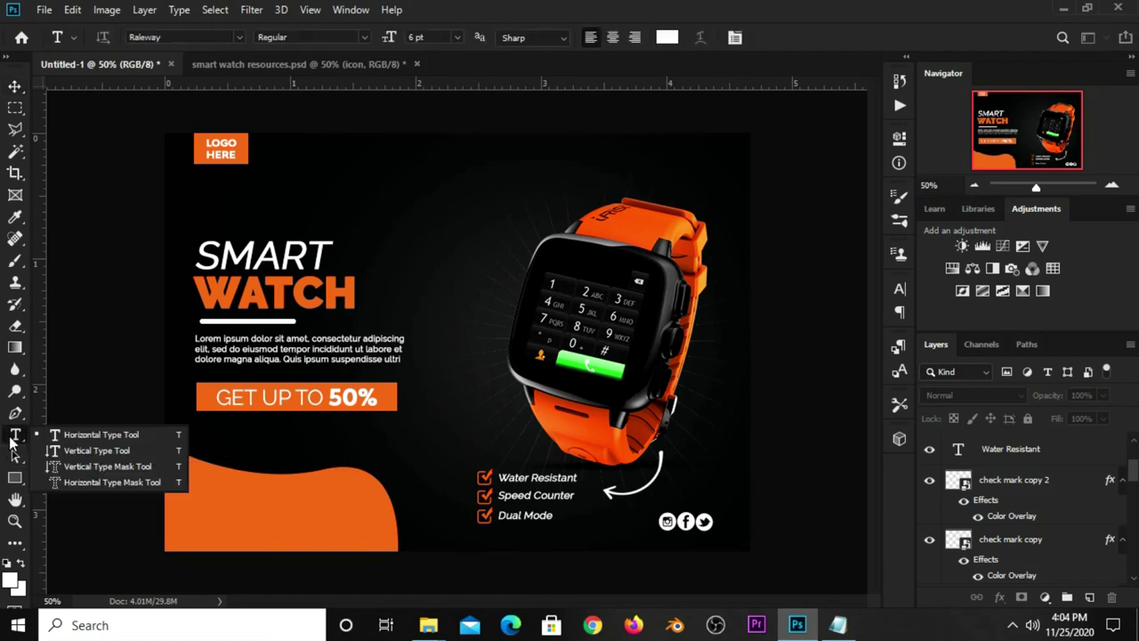
pyautogui.click(192, 484)
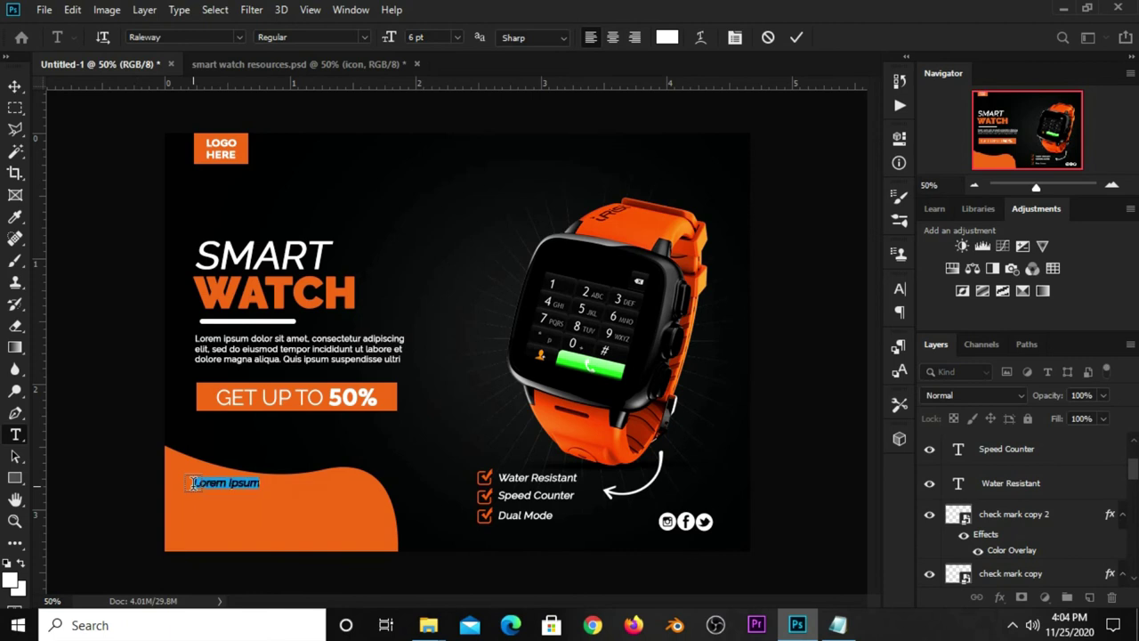
pyautogui.write('order now')
pyautogui.click(806, 242)
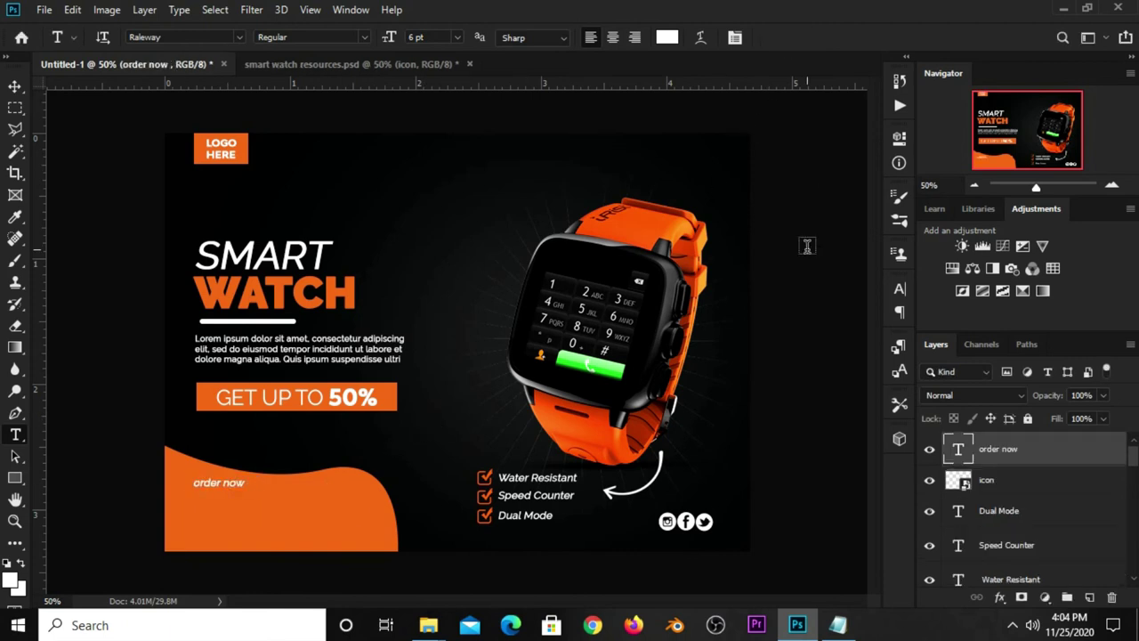
# Format it as all-caps Adlinnaka Bold 11 pt with Faux Italic turned off
pyautogui.click(899, 290)
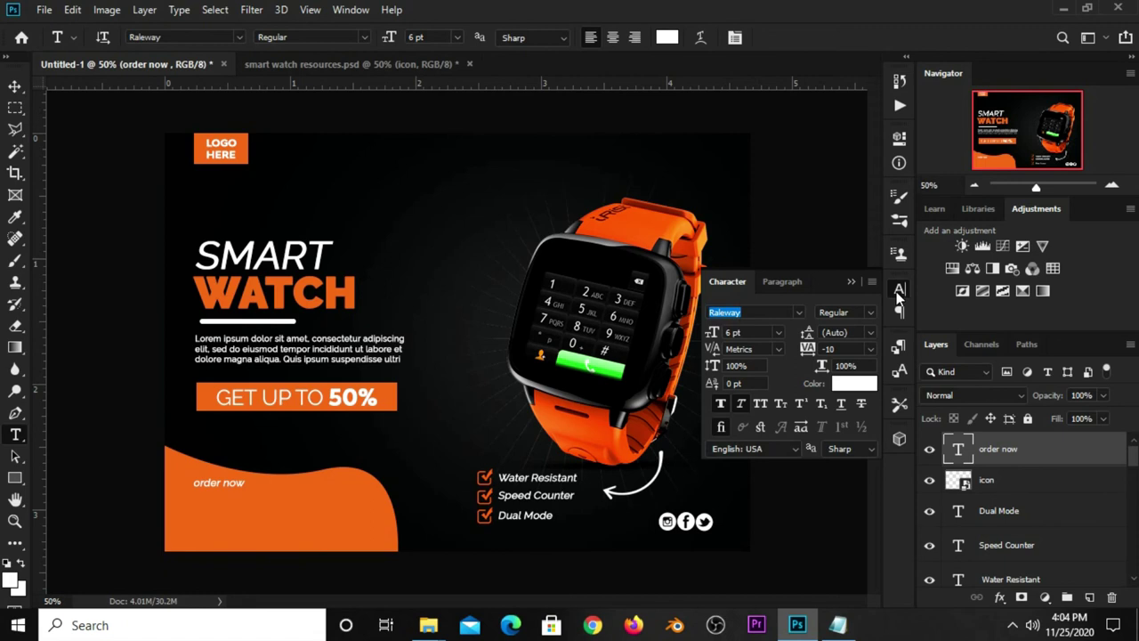
pyautogui.click(762, 404)
pyautogui.click(778, 332)
pyautogui.click(764, 451)
pyautogui.write('16')
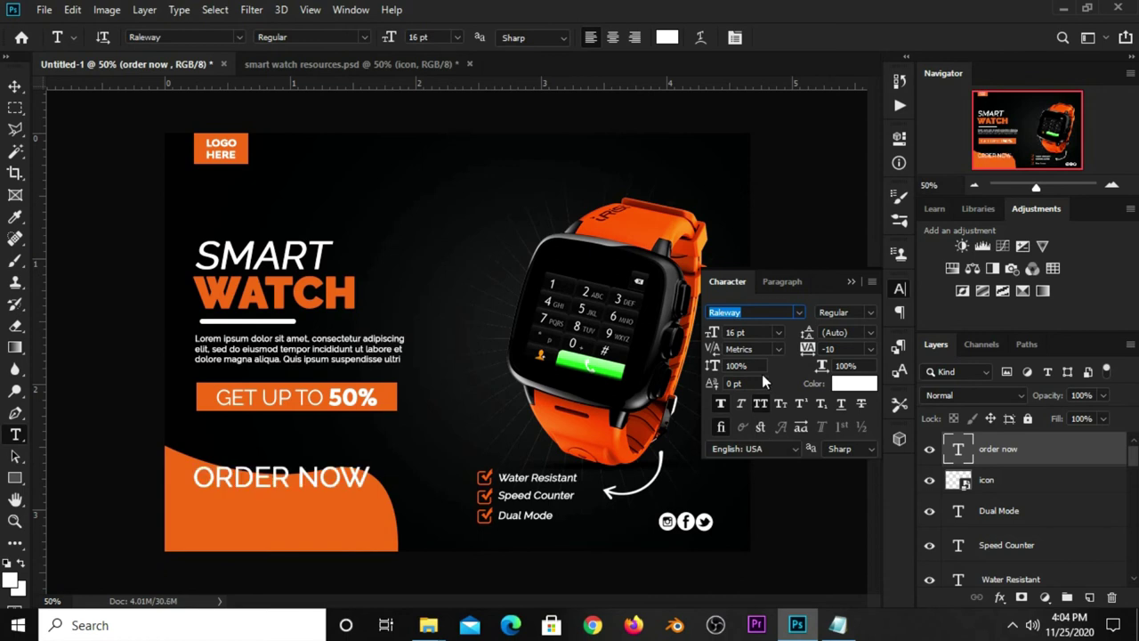
pyautogui.click(778, 332)
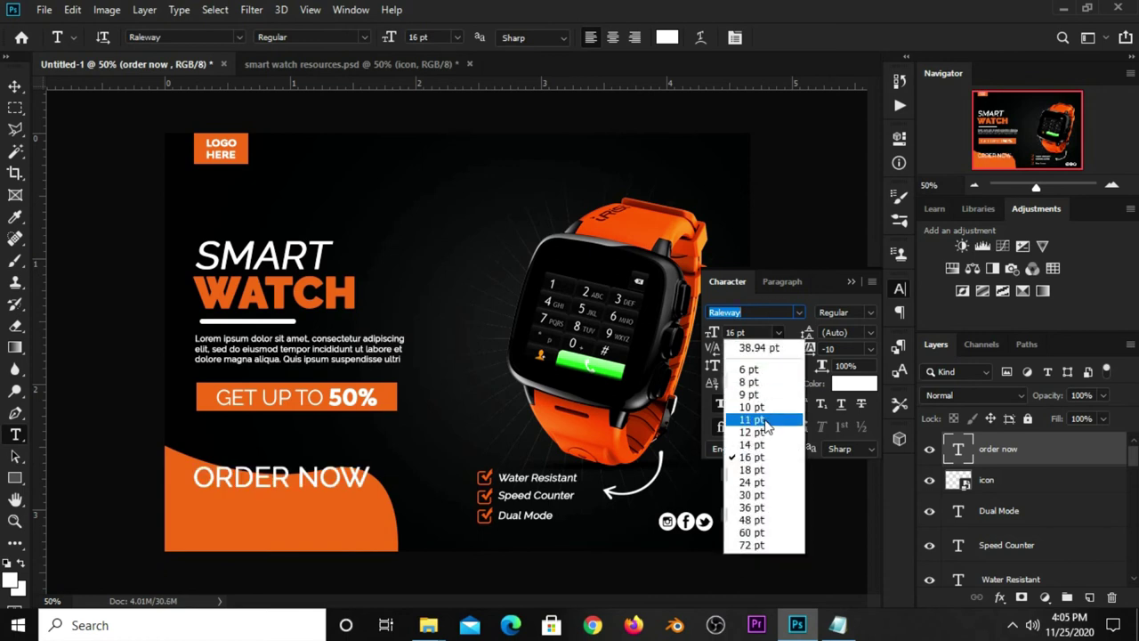
pyautogui.click(796, 310)
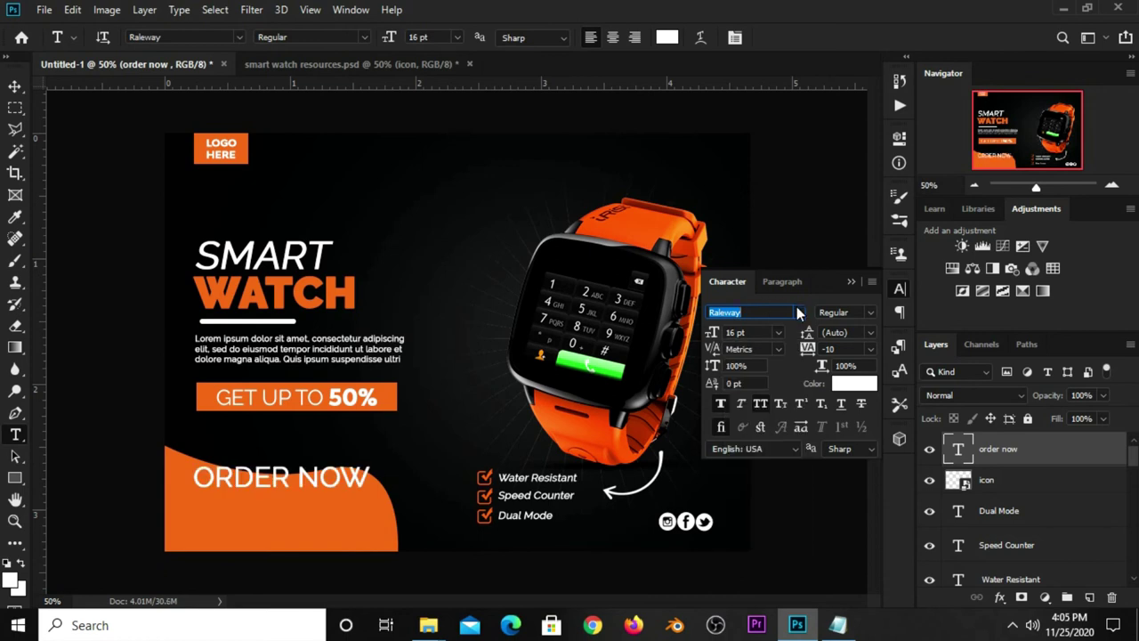
pyautogui.click(799, 313)
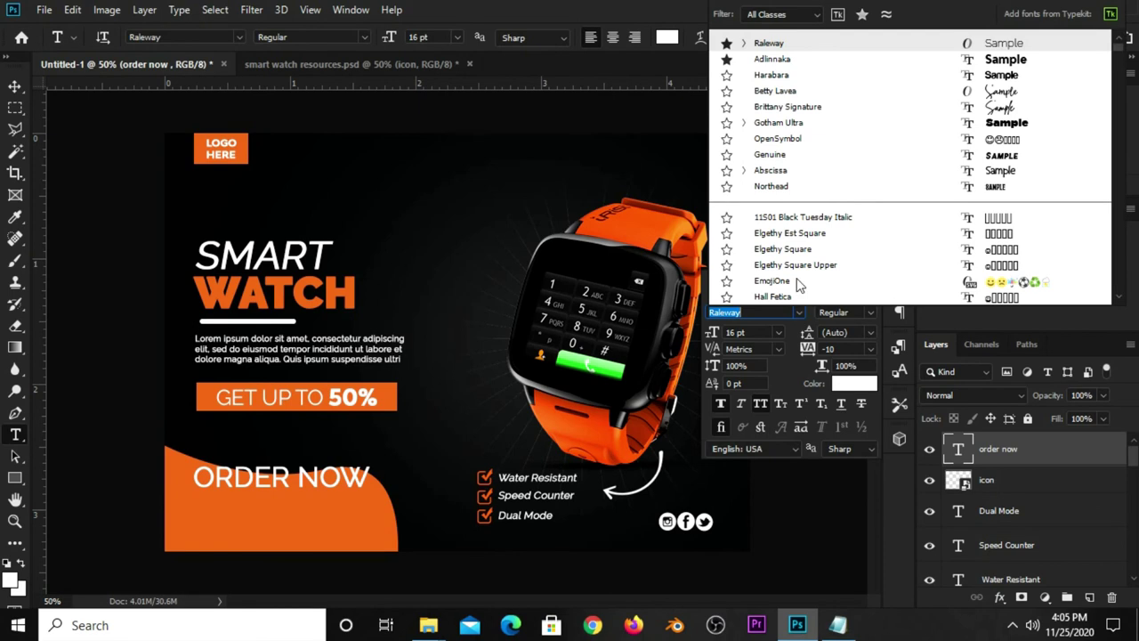
pyautogui.click(772, 58)
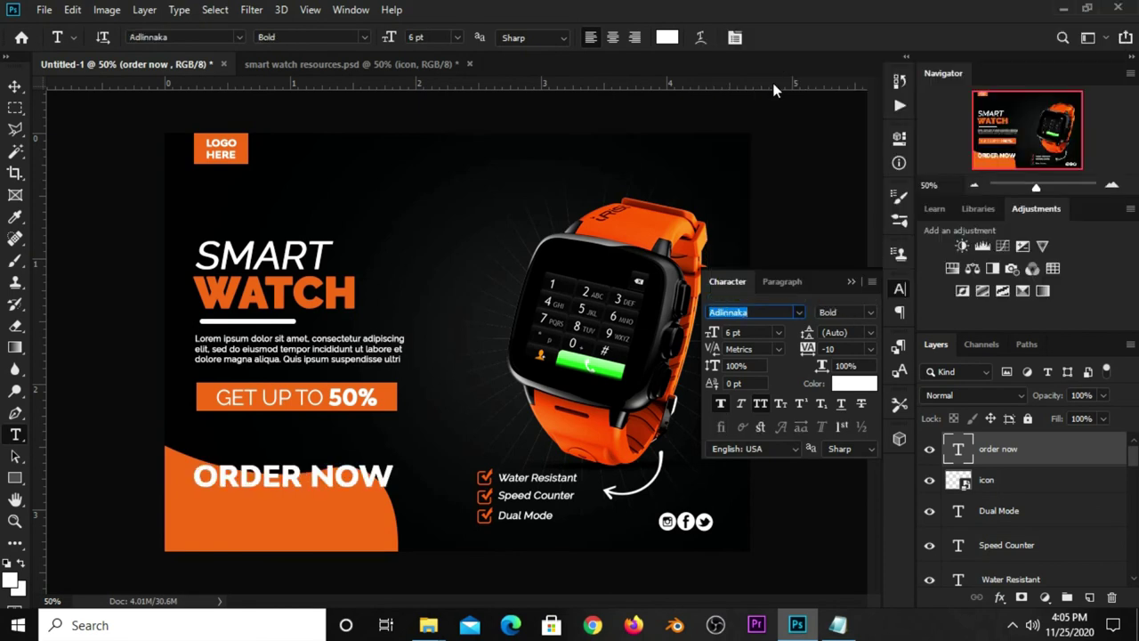
pyautogui.click(777, 334)
pyautogui.click(752, 419)
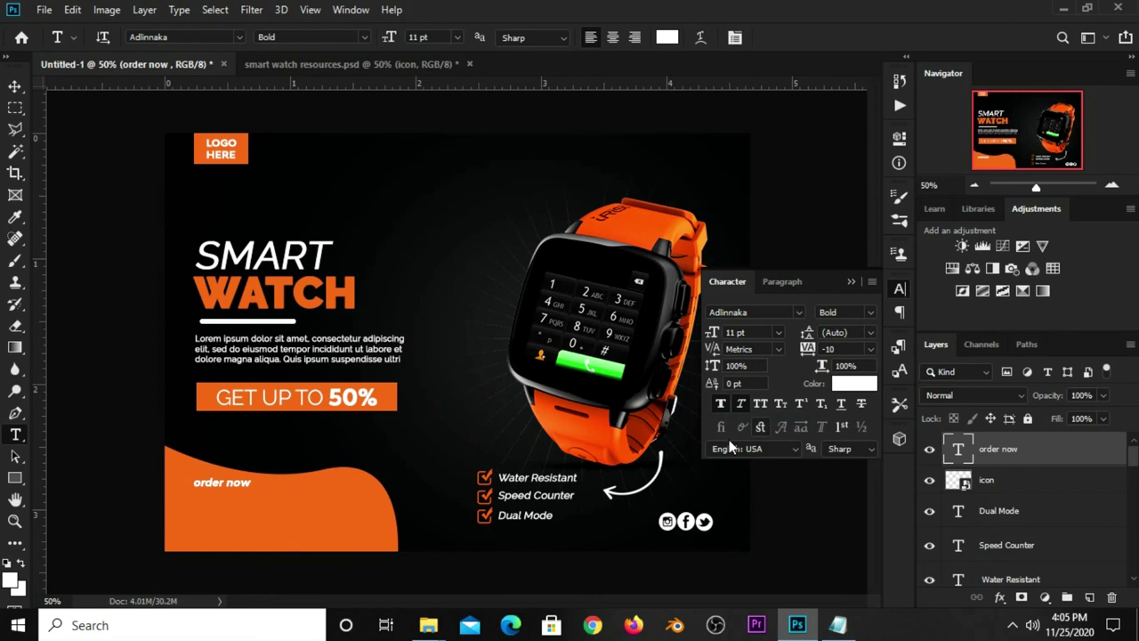
pyautogui.click(743, 404)
pyautogui.click(851, 284)
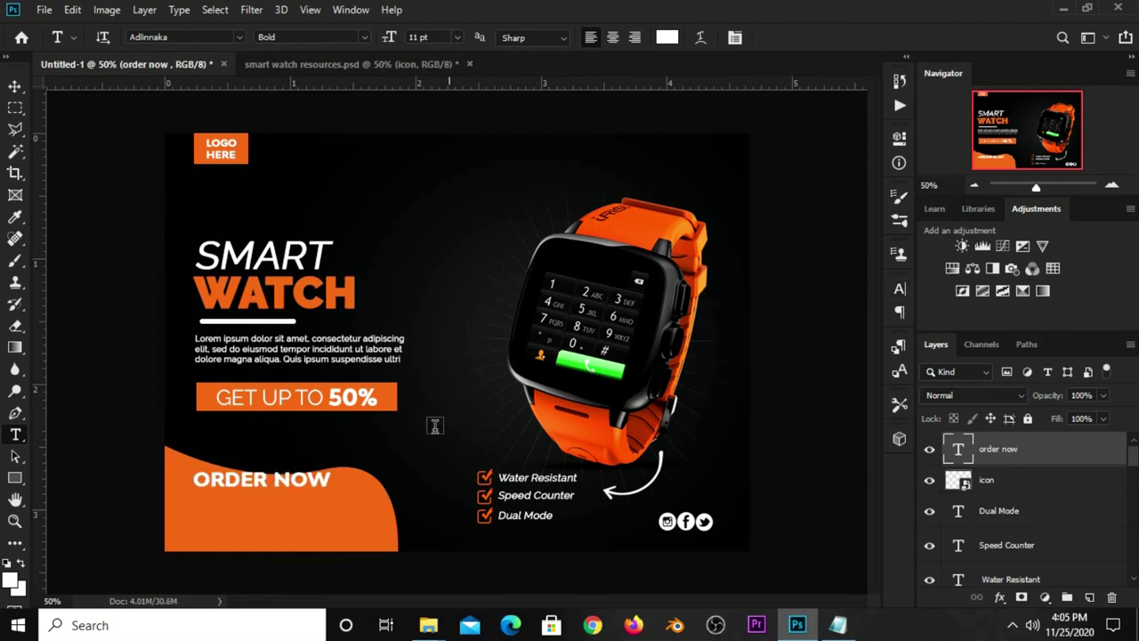
pyautogui.click(21, 87)
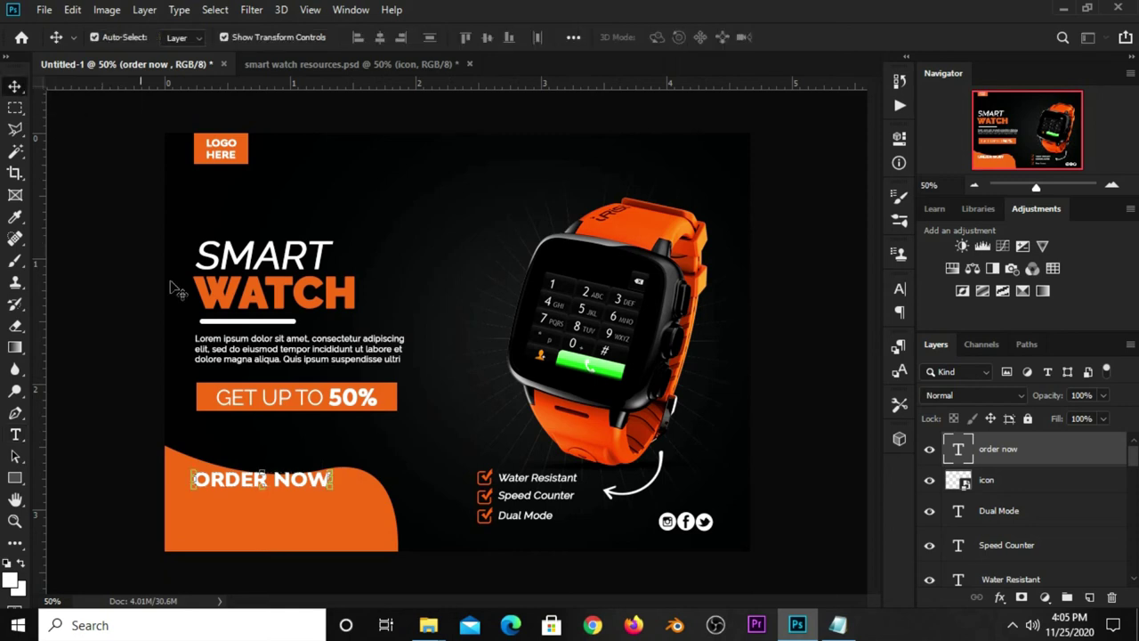
# Shrink ORDER NOW to about 92% and duplicate it just below
pyautogui.moveTo(333, 479)
pyautogui.mouseDown()
pyautogui.moveTo(311, 478)
pyautogui.moveTo(276, 503)
pyautogui.mouseUp()
pyautogui.press('Return')
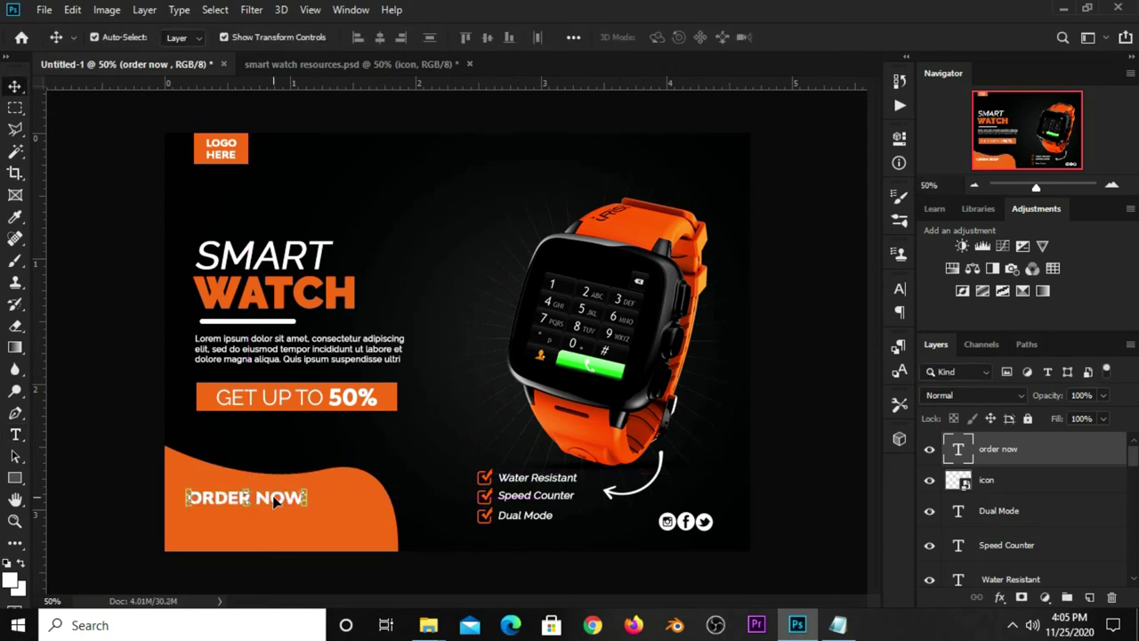
pyautogui.moveTo(273, 503); pyautogui.dragTo(273, 517)
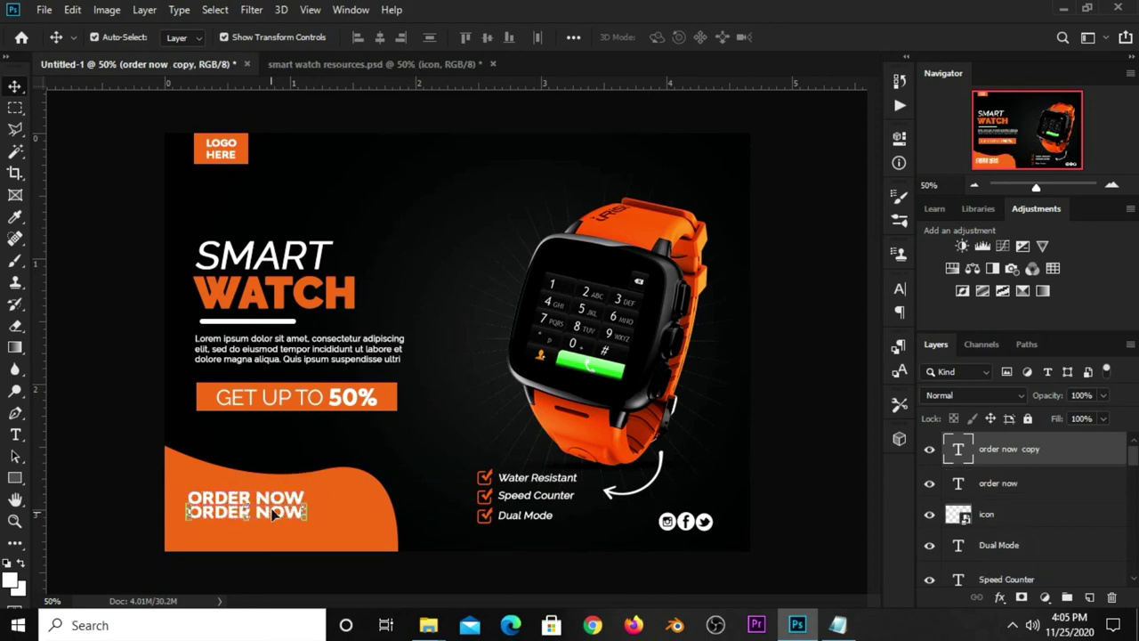
pyautogui.click(838, 623)
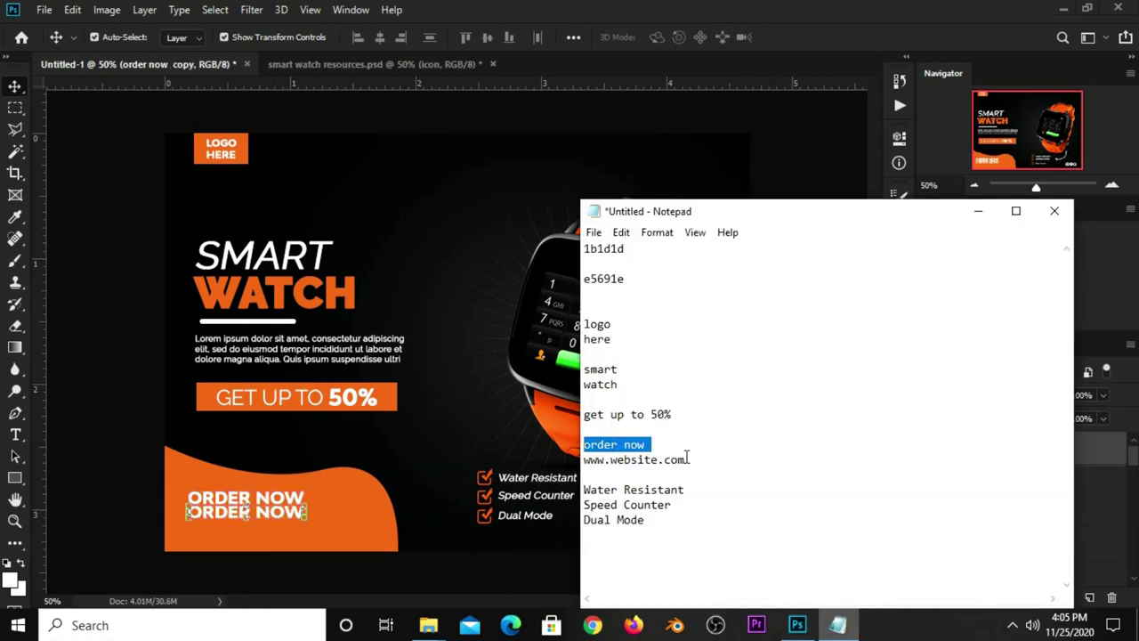
pyautogui.moveTo(690, 459); pyautogui.dragTo(583, 459)
pyautogui.rightClick(604, 460)
pyautogui.click(645, 260)
pyautogui.click(805, 175)
# Turn off All Caps on the duplicated line
pyautogui.click(898, 288)
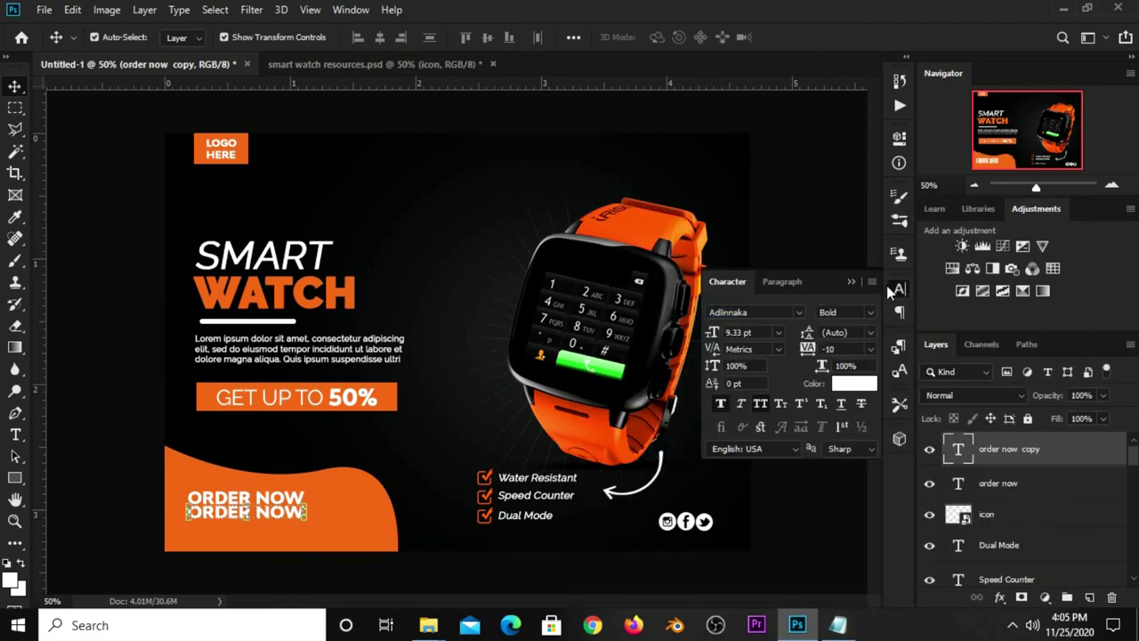
pyautogui.click(761, 403)
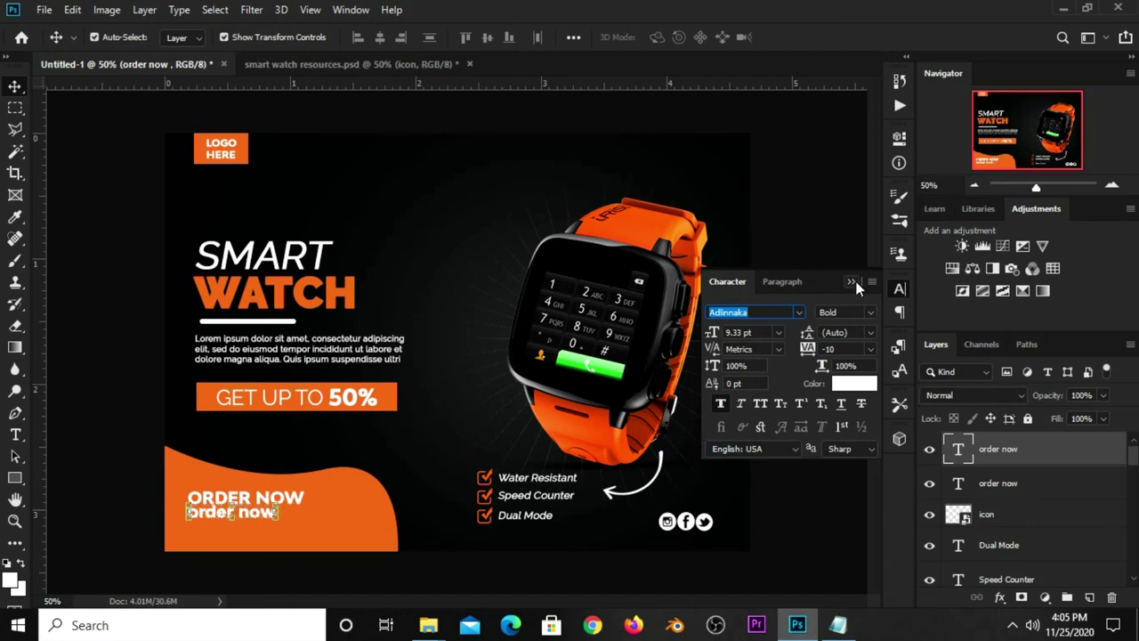
pyautogui.click(851, 282)
pyautogui.hotkey('ctrl', 'shift', 'k')
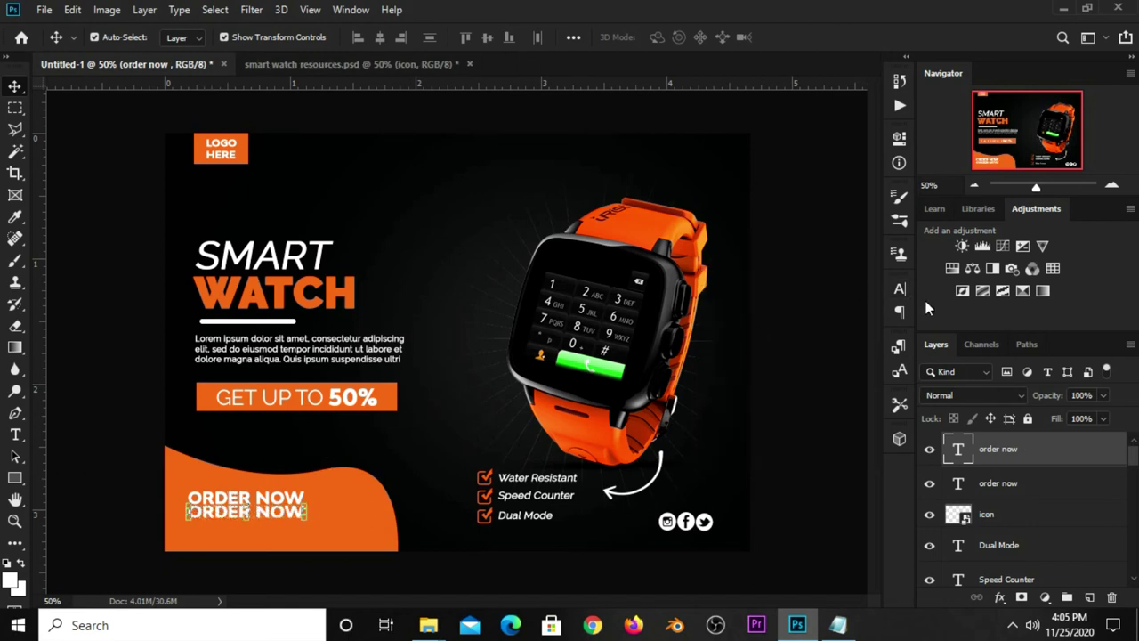
pyautogui.click(898, 288)
pyautogui.click(761, 403)
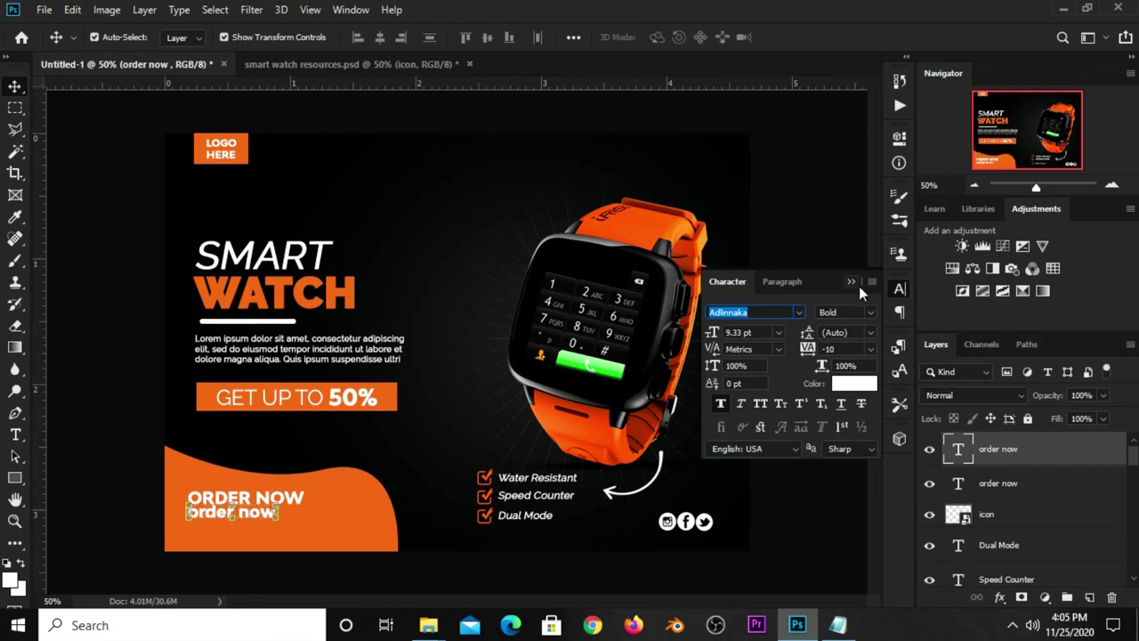
pyautogui.click(852, 281)
pyautogui.rightClick(24, 432)
pyautogui.click(62, 437)
pyautogui.click(209, 515)
pyautogui.hotkey('ctrl', 'a')
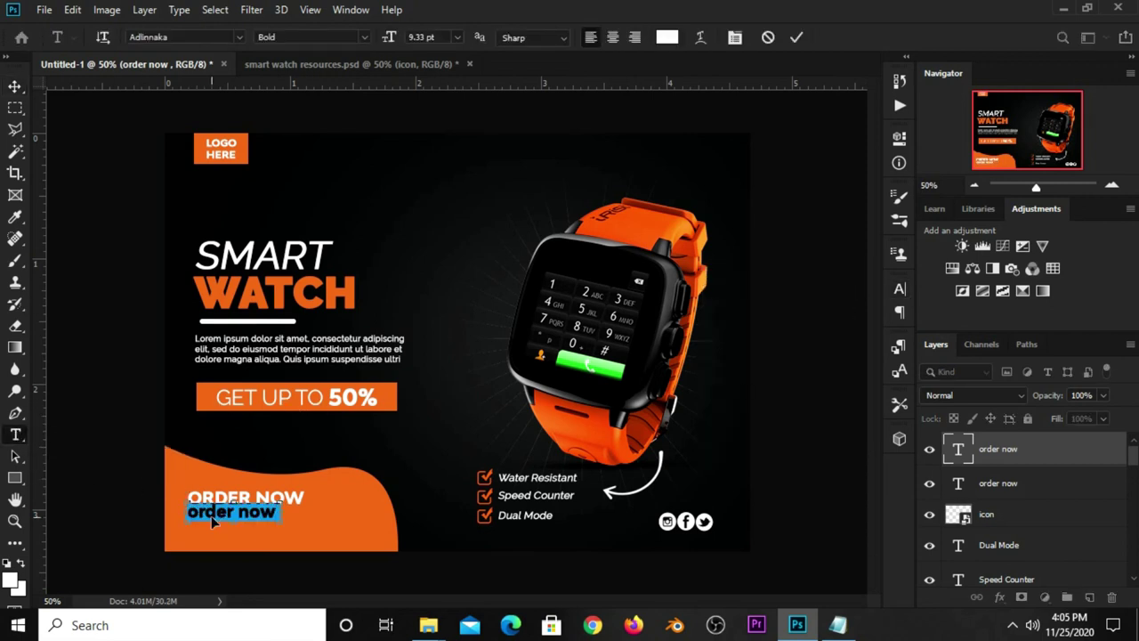
pyautogui.write('www.website.com')
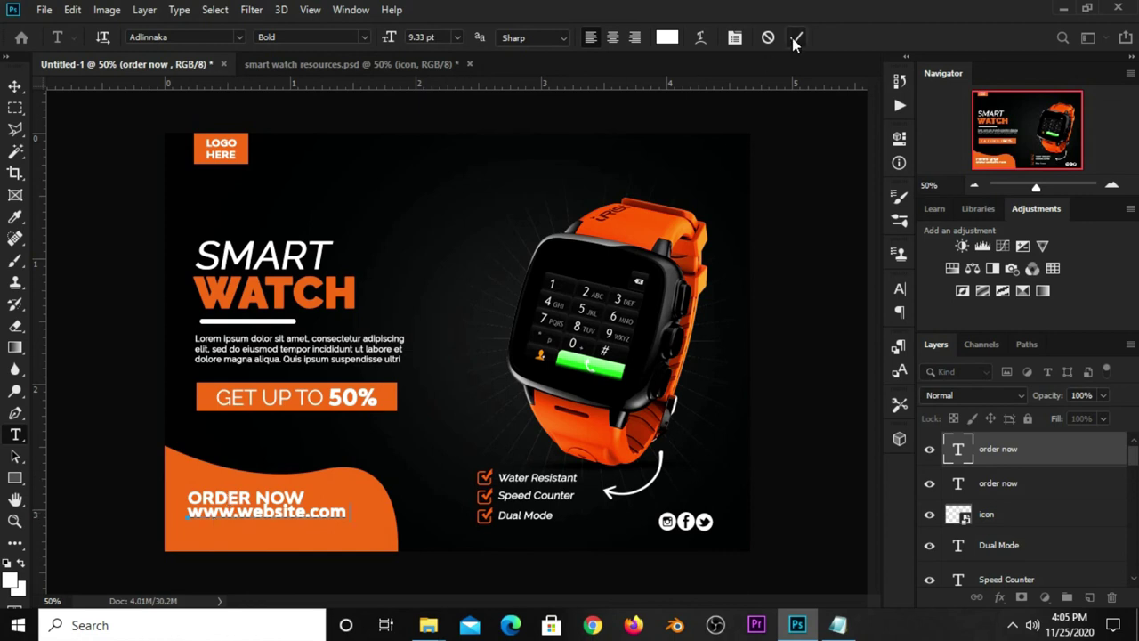
pyautogui.click(795, 37)
pyautogui.press('v')
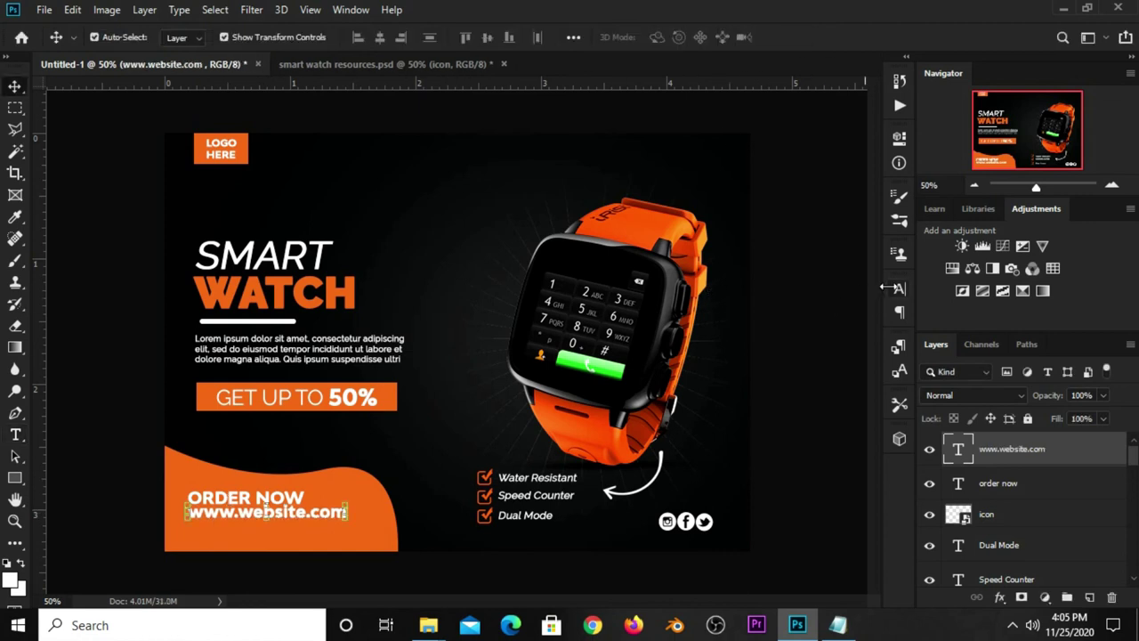
pyautogui.click(889, 290)
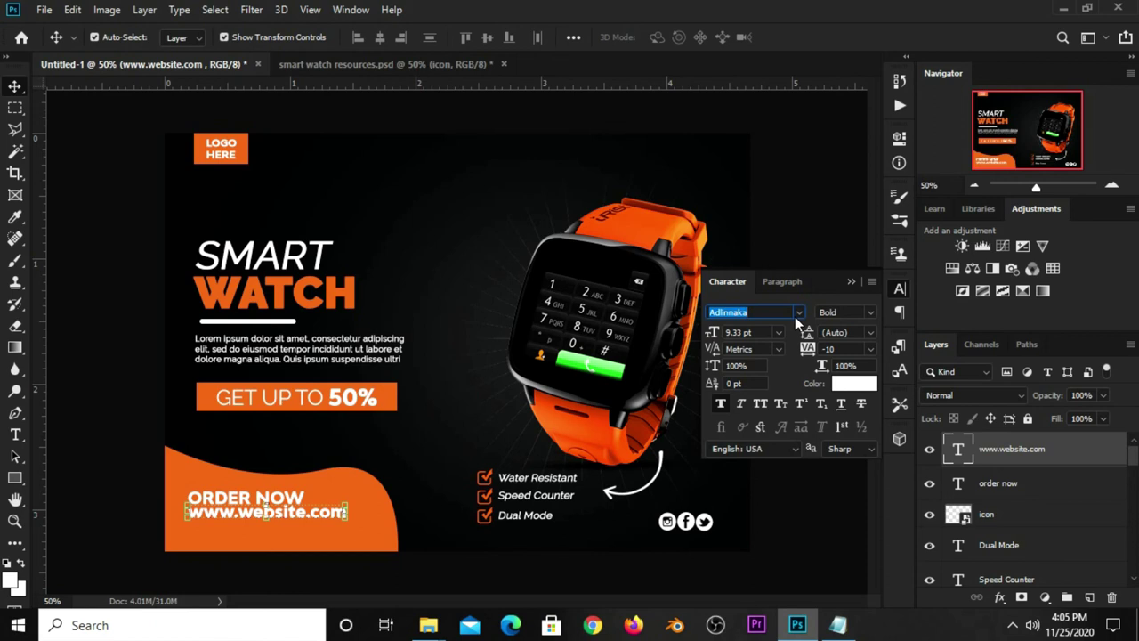
pyautogui.click(779, 332)
pyautogui.click(758, 389)
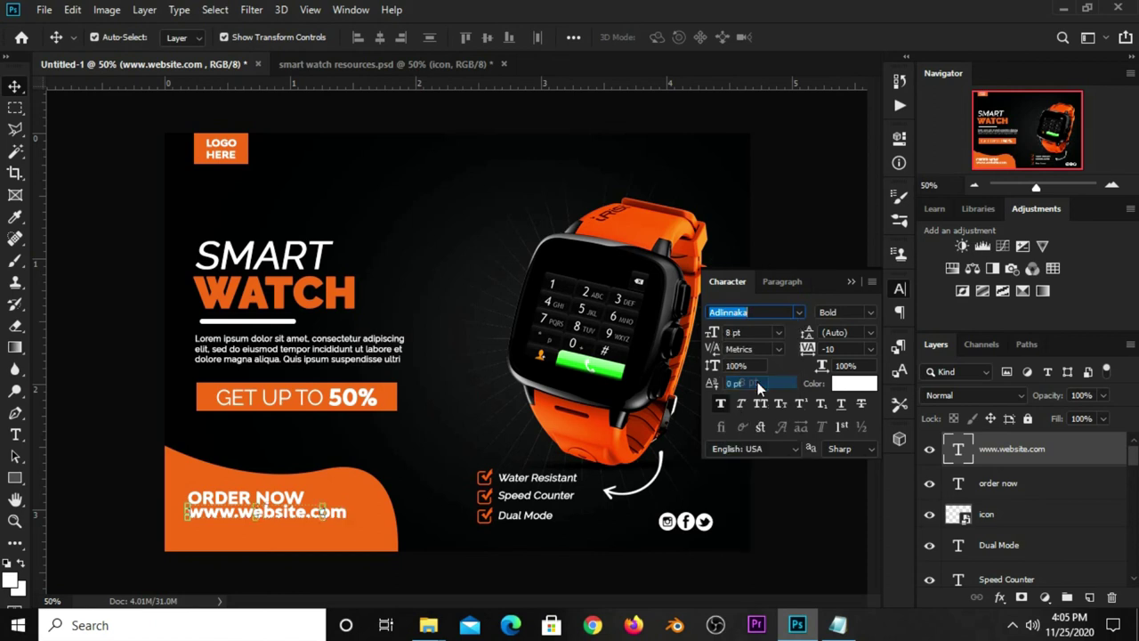
pyautogui.click(721, 406)
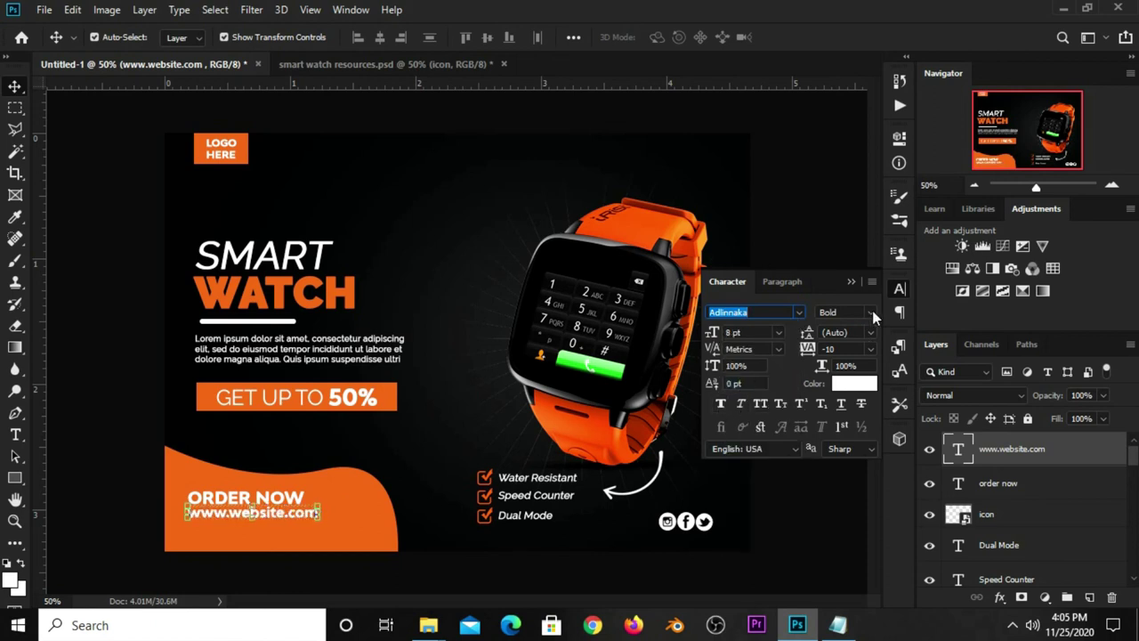
pyautogui.click(850, 281)
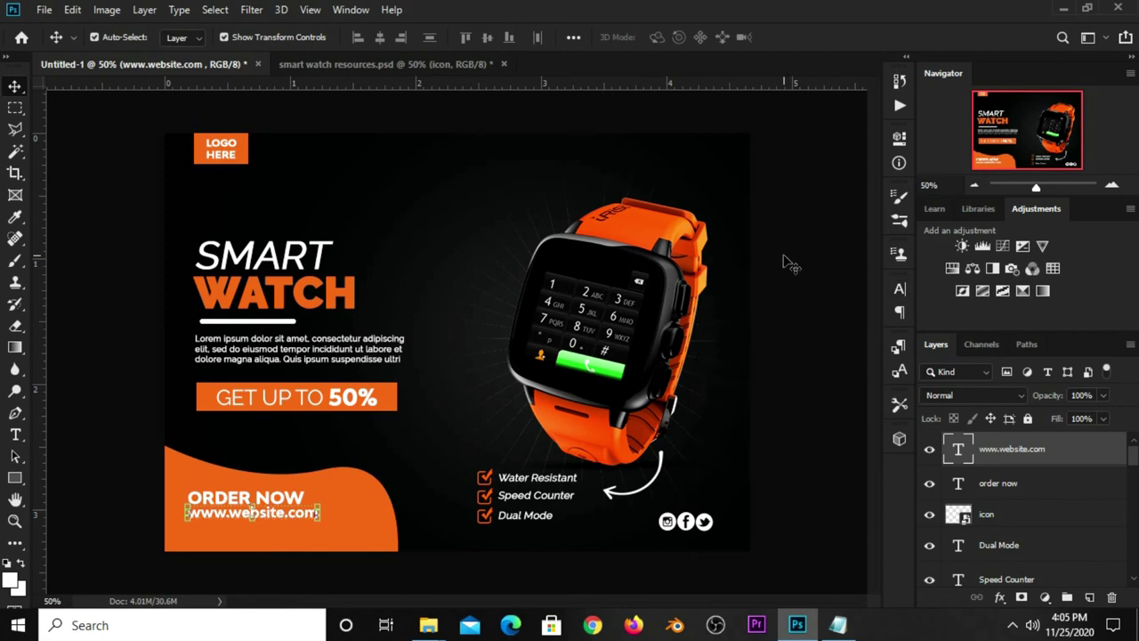
pyautogui.click(785, 283)
# Scale the ORDER NOW text down to about 87%
pyautogui.click(307, 492)
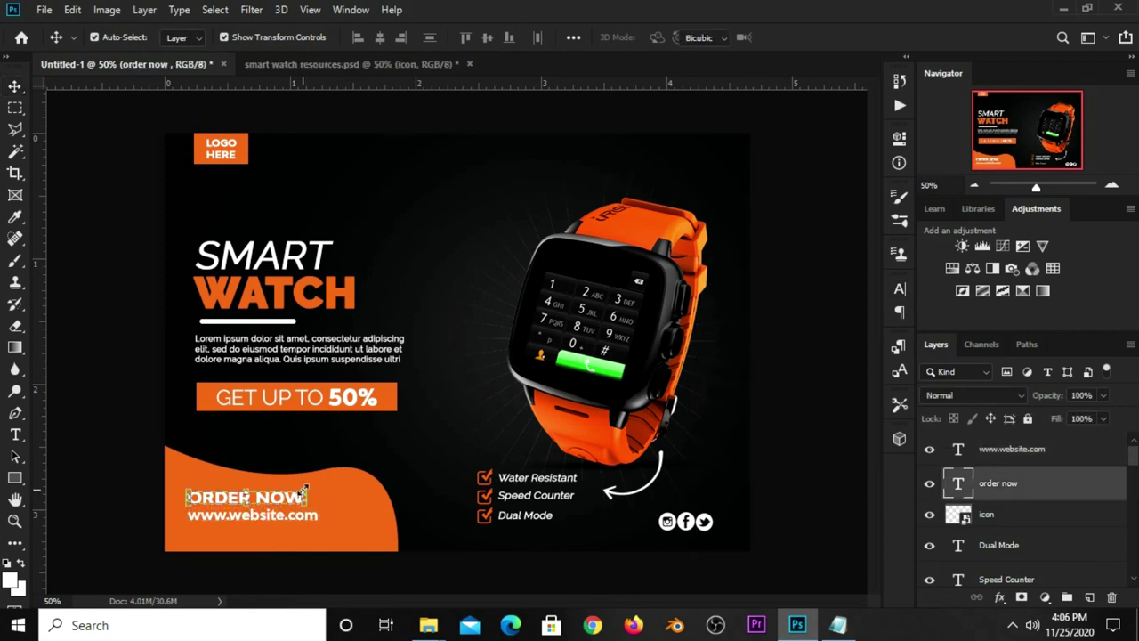
pyautogui.hotkey('ctrl', 't')
pyautogui.moveTo(307, 491); pyautogui.dragTo(290, 492)
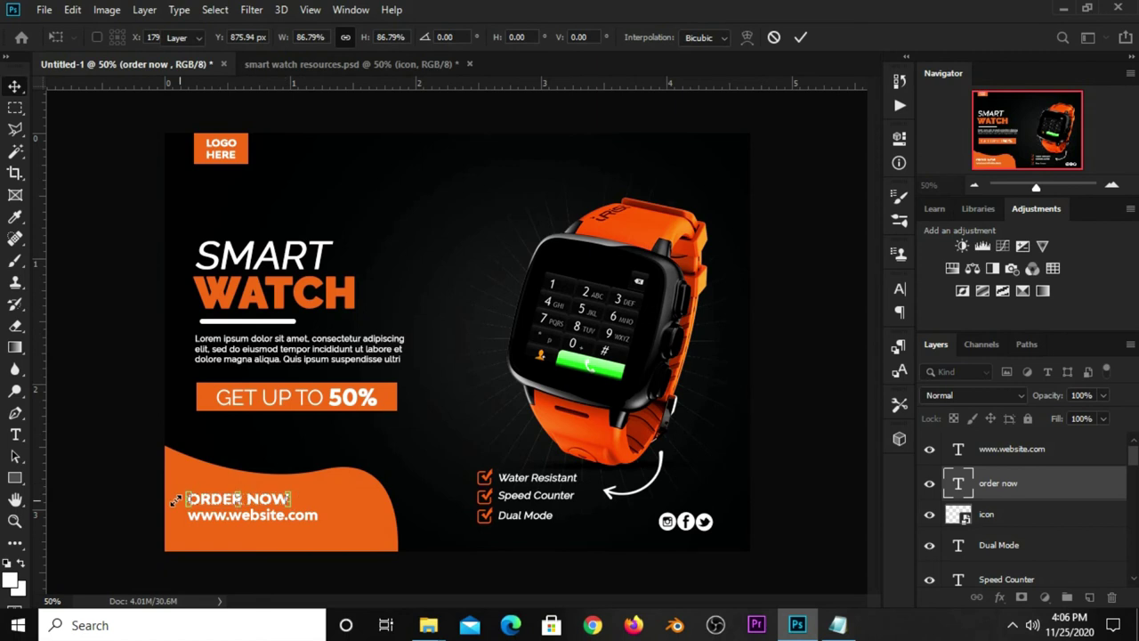
pyautogui.click(151, 521)
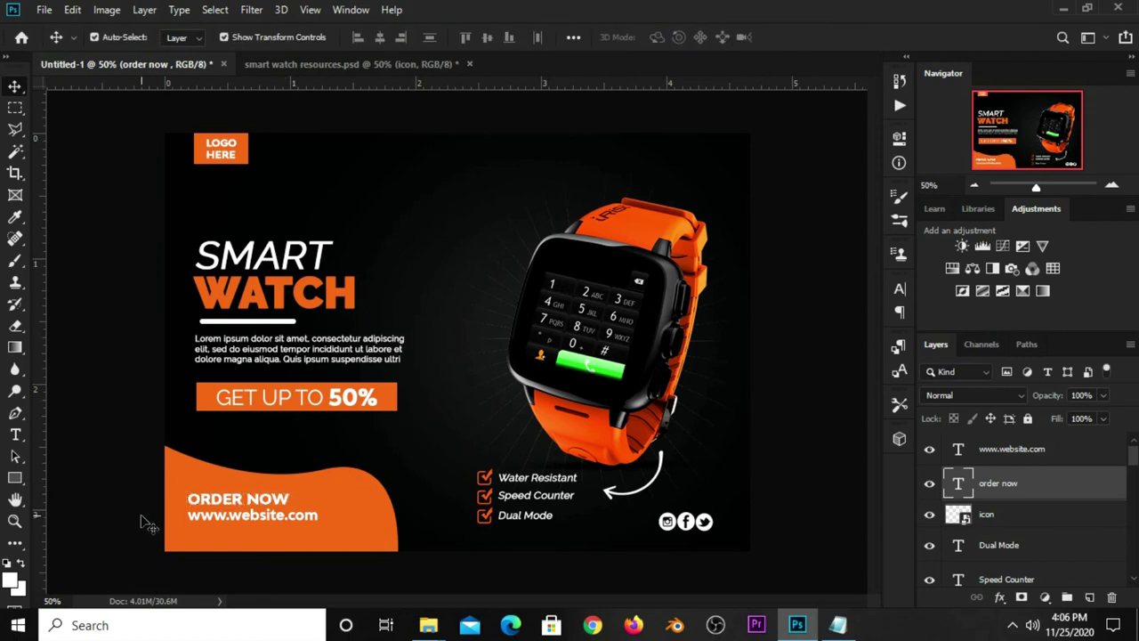
# Nudge the ORDER NOW and website texts, then the orange wave, slightly lower
pyautogui.click(277, 523)
pyautogui.click(89, 481)
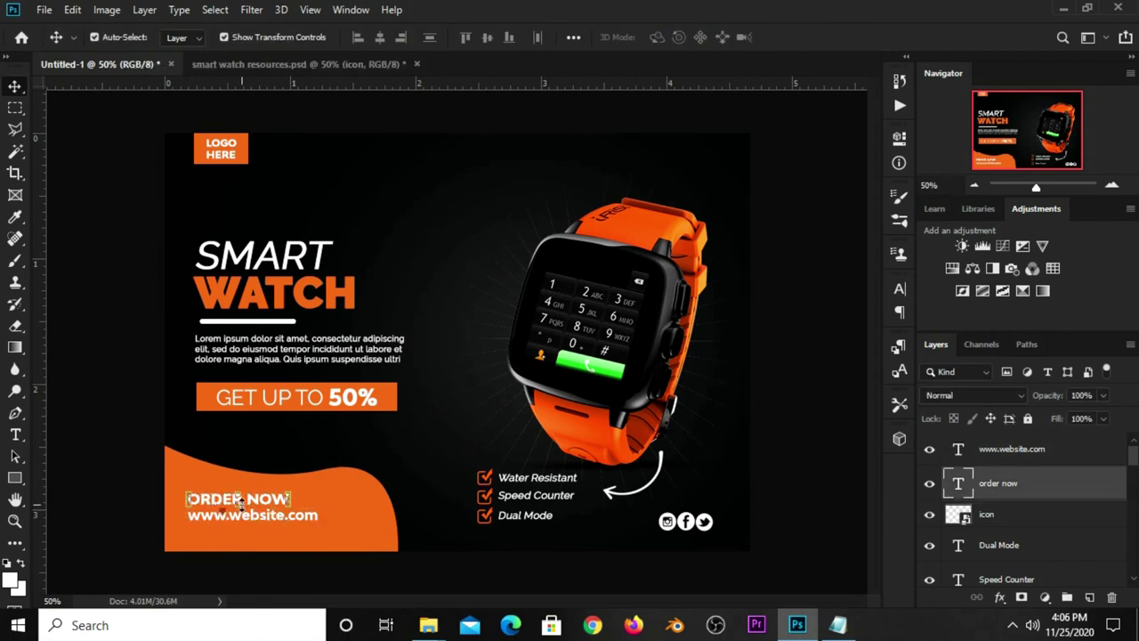
pyautogui.click(218, 501)
pyautogui.keyDown('shift'); pyautogui.click(313, 518); pyautogui.keyUp('shift')
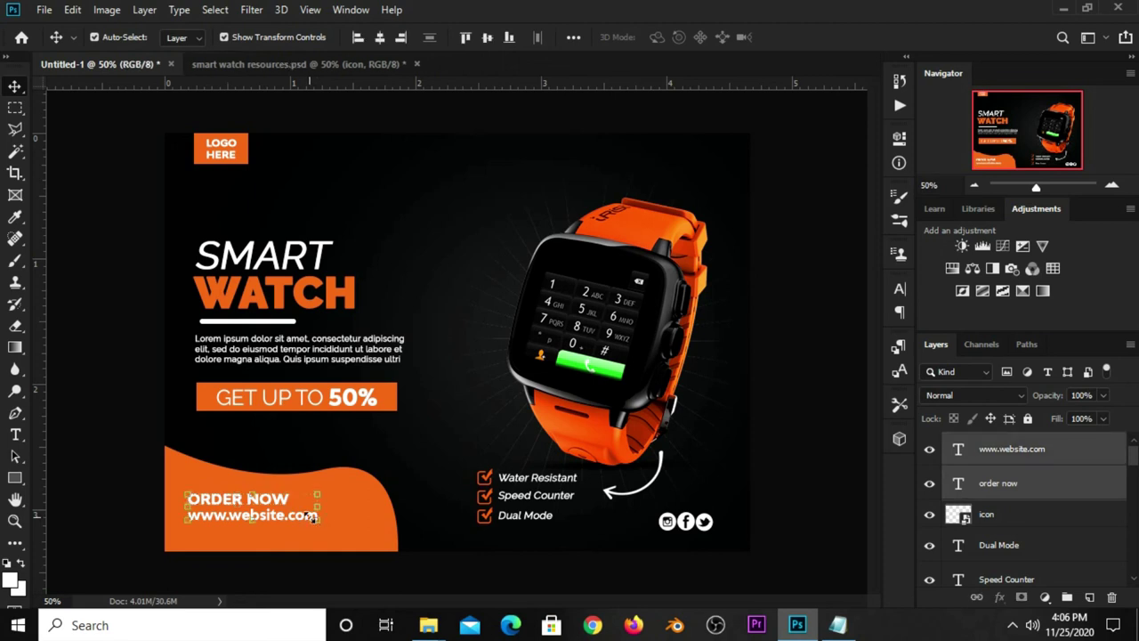
pyautogui.press('Down')
pyautogui.press('Down')
pyautogui.press('Down')
pyautogui.press('Down')
pyautogui.press('Down')
pyautogui.press('Down')
pyautogui.click(93, 465)
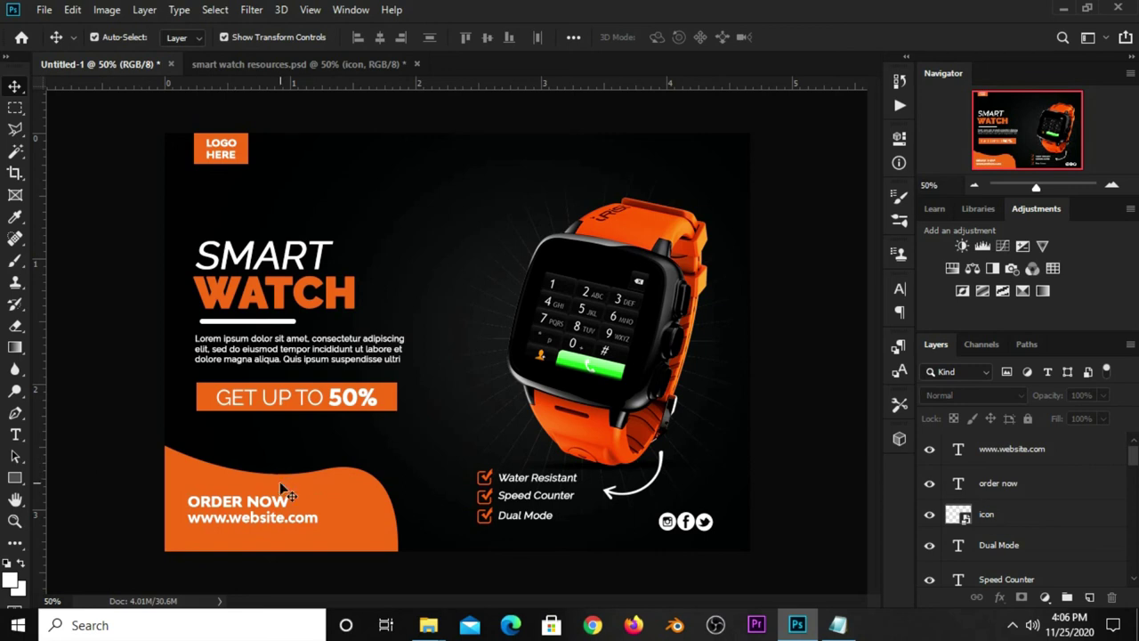
pyautogui.click(348, 519)
pyautogui.press('Down')
pyautogui.press('Down')
pyautogui.press('Down')
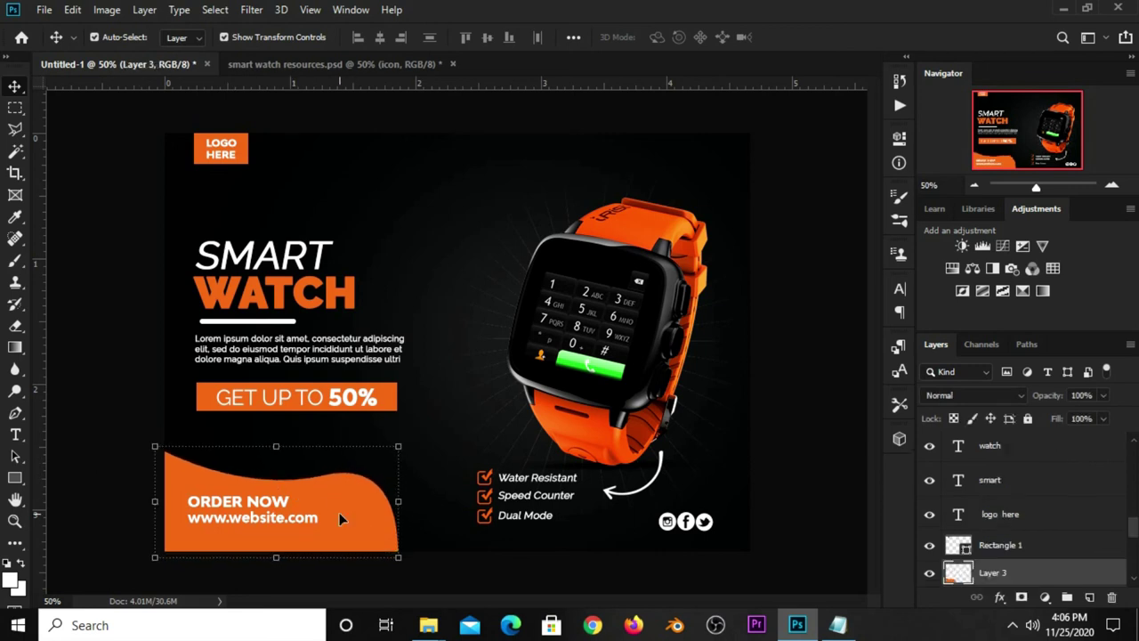
# Switch to the Custom Shape Tool and append the All shape set to the shape library
pyautogui.click(114, 449)
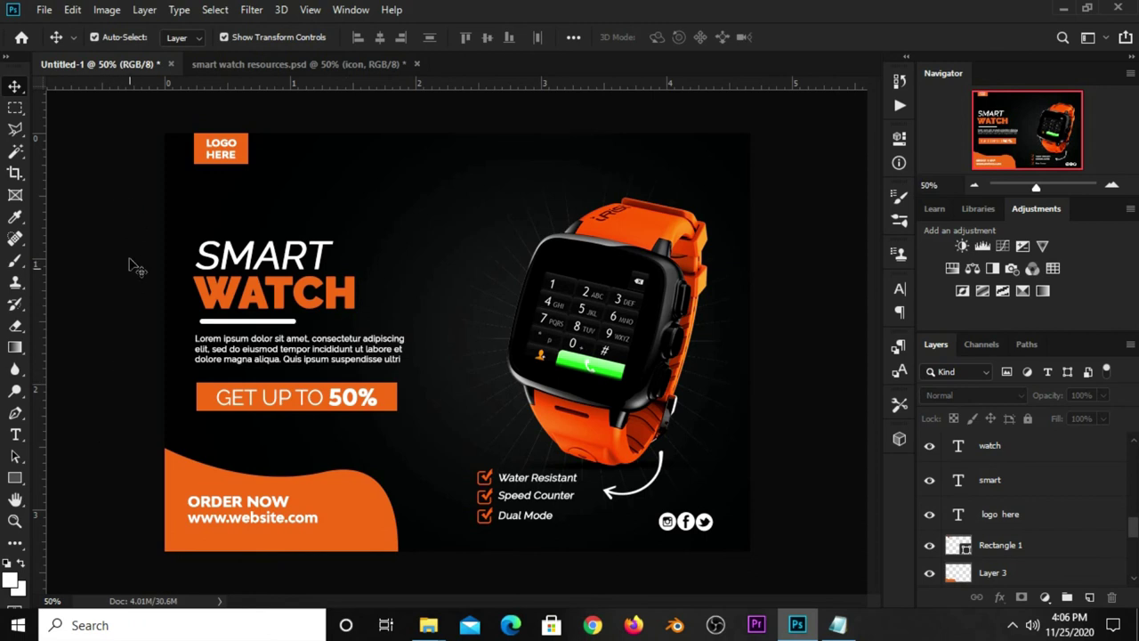
pyautogui.rightClick(15, 478)
pyautogui.click(71, 553)
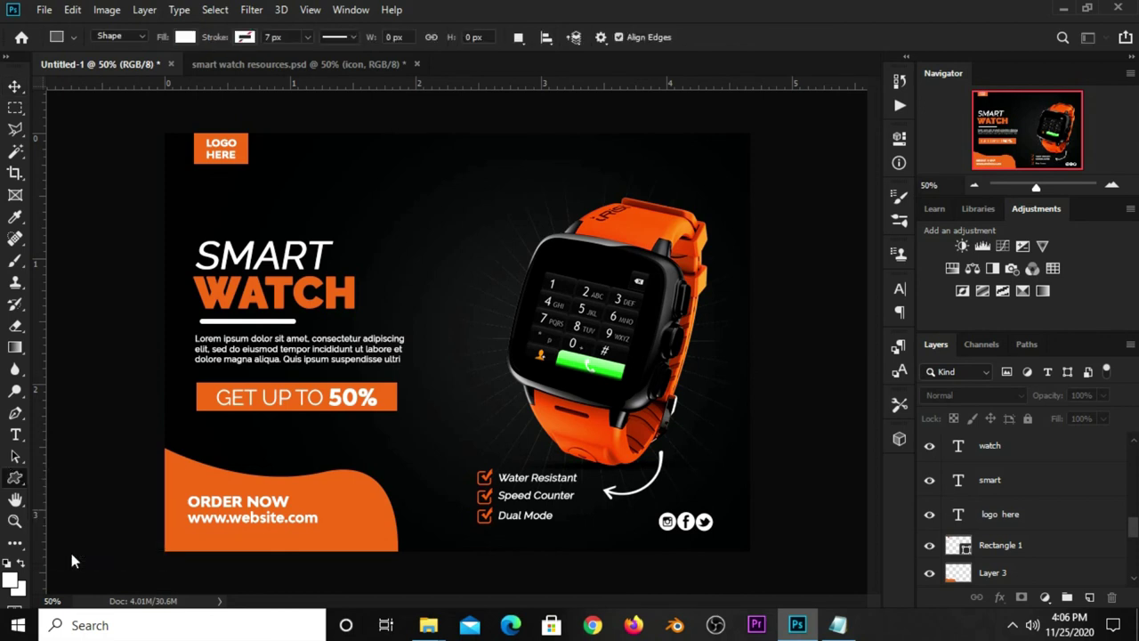
pyautogui.click(673, 38)
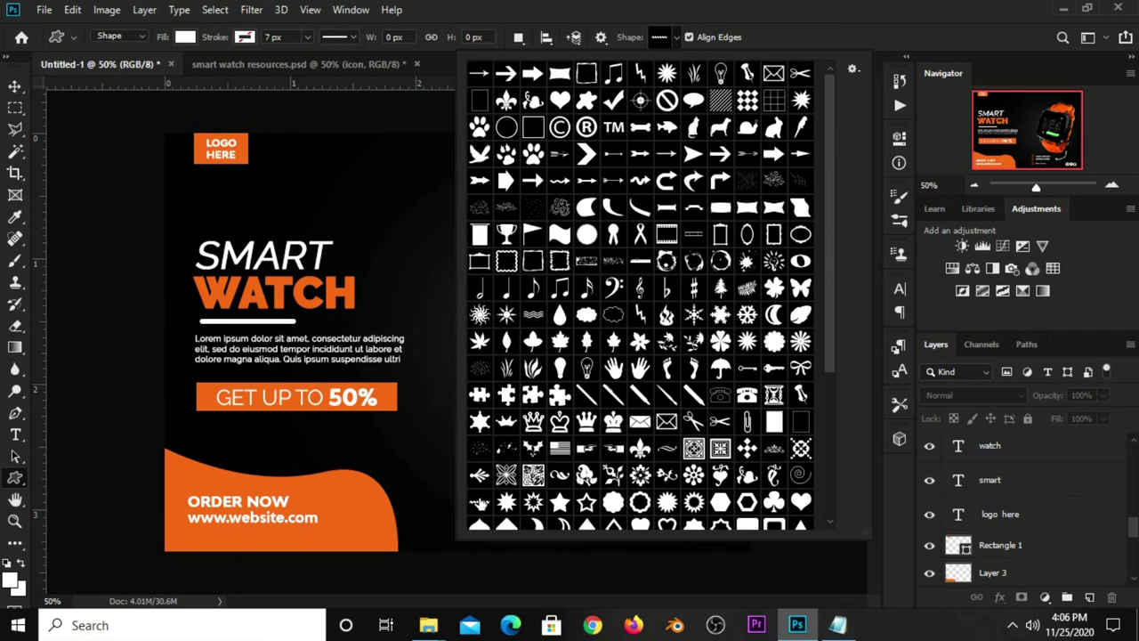
pyautogui.click(851, 70)
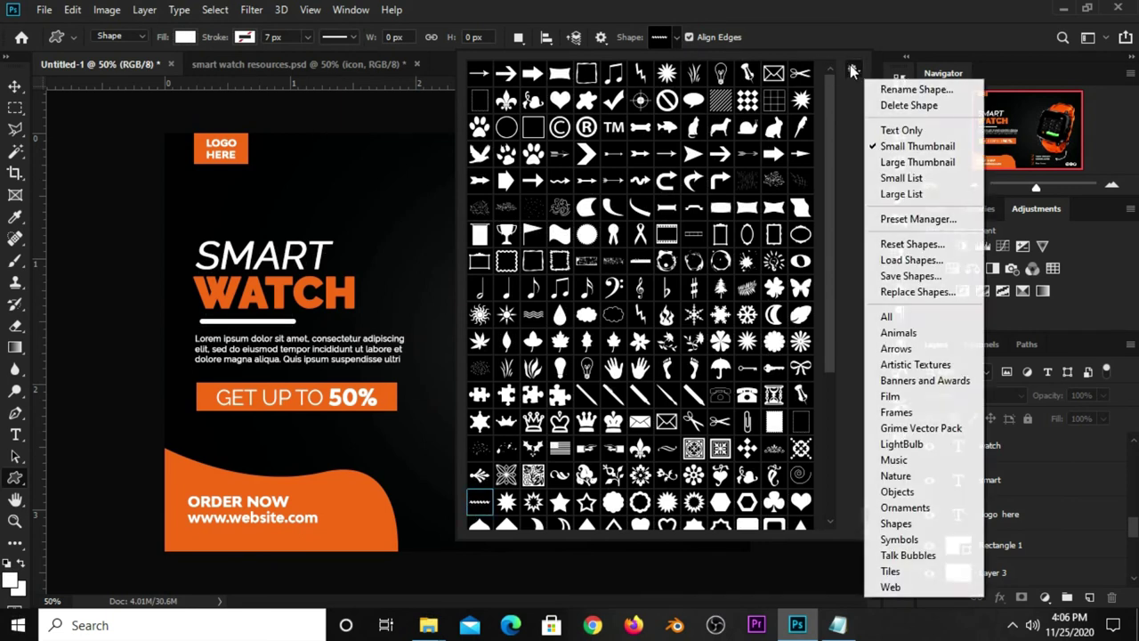
pyautogui.click(887, 319)
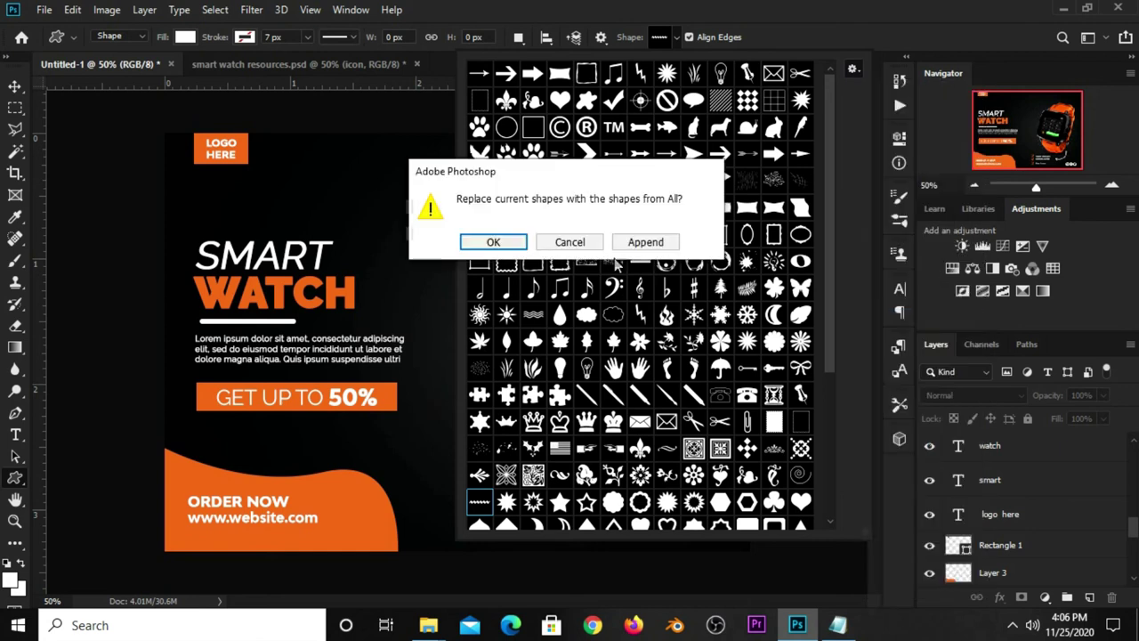
pyautogui.click(641, 246)
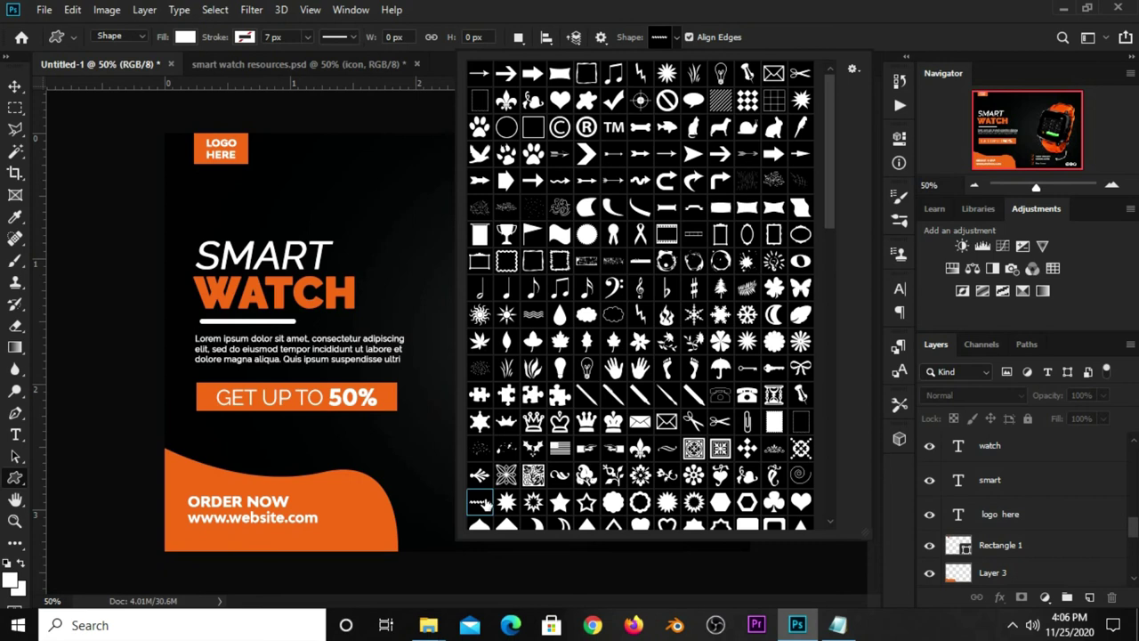
pyautogui.click(788, 39)
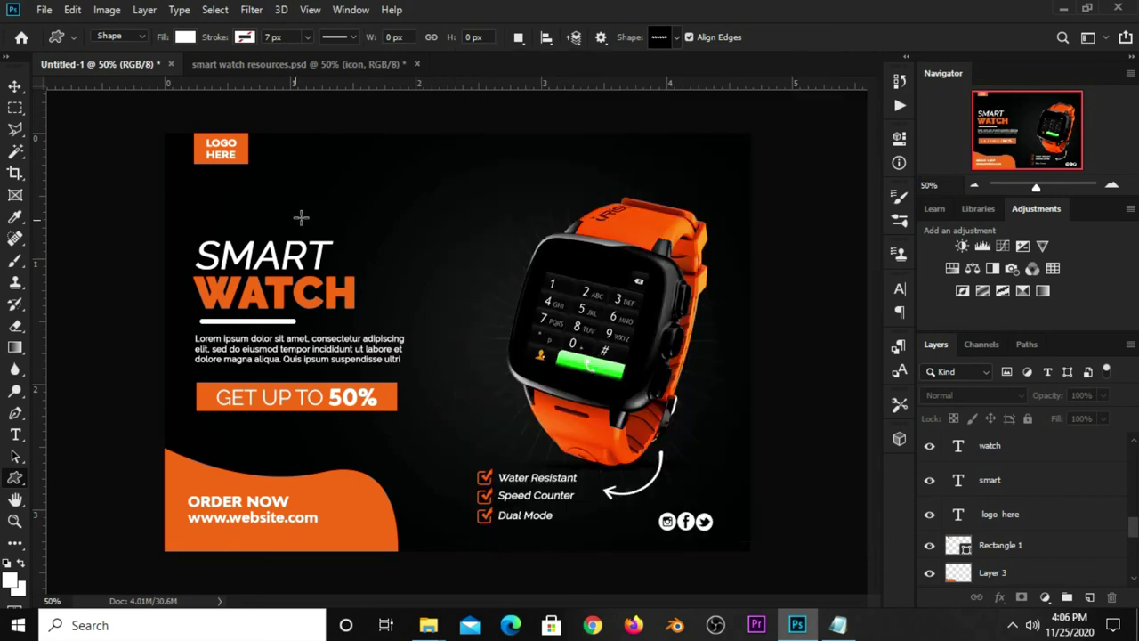
# Draw a small zigzag shape above the SMART heading and select it
pyautogui.moveTo(271, 224); pyautogui.dragTo(311, 229)
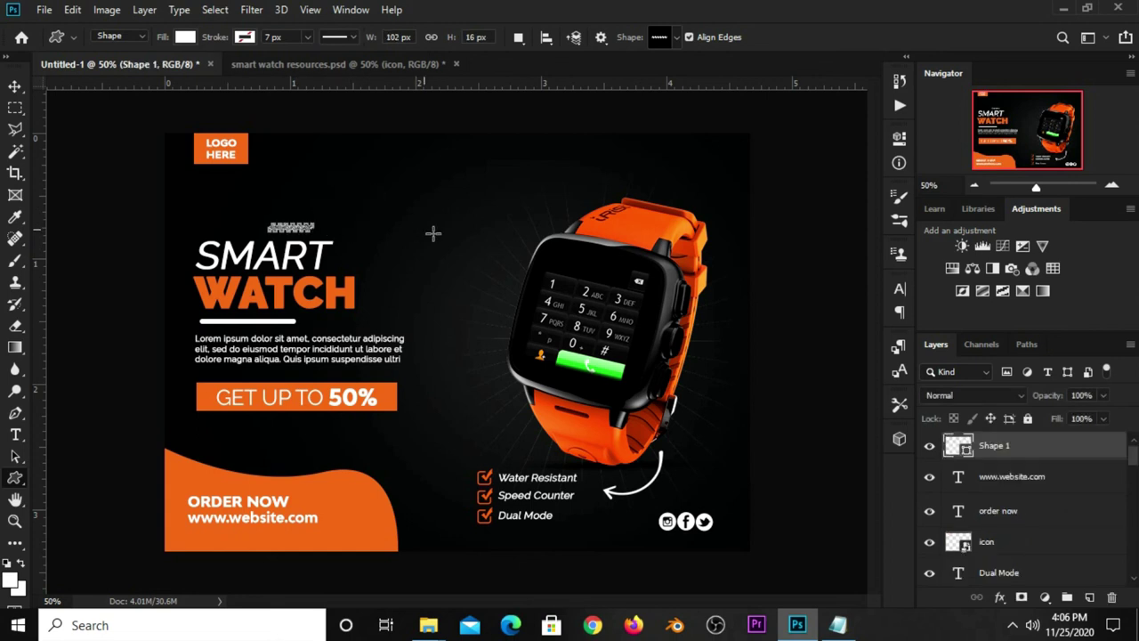
pyautogui.click(15, 87)
pyautogui.click(102, 184)
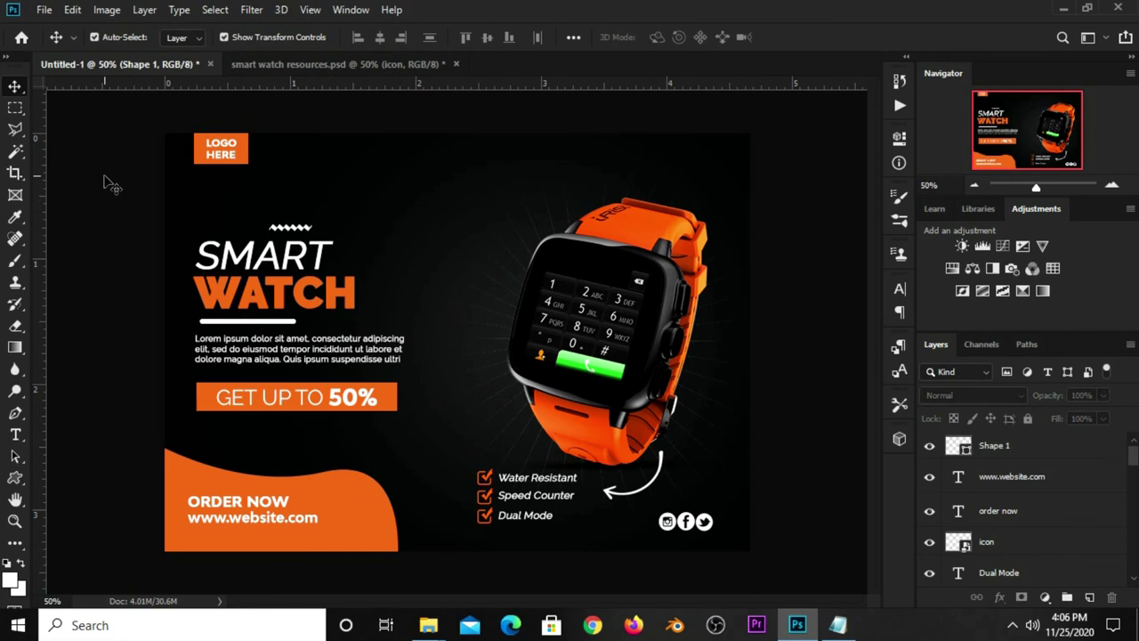
pyautogui.click(297, 229)
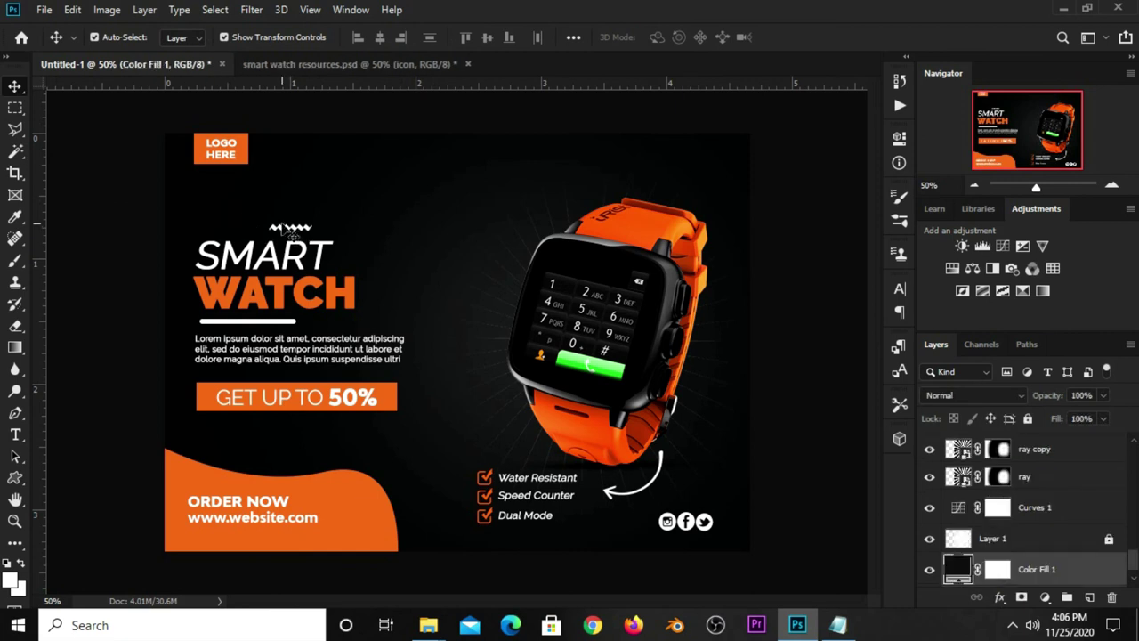
pyautogui.click(299, 228)
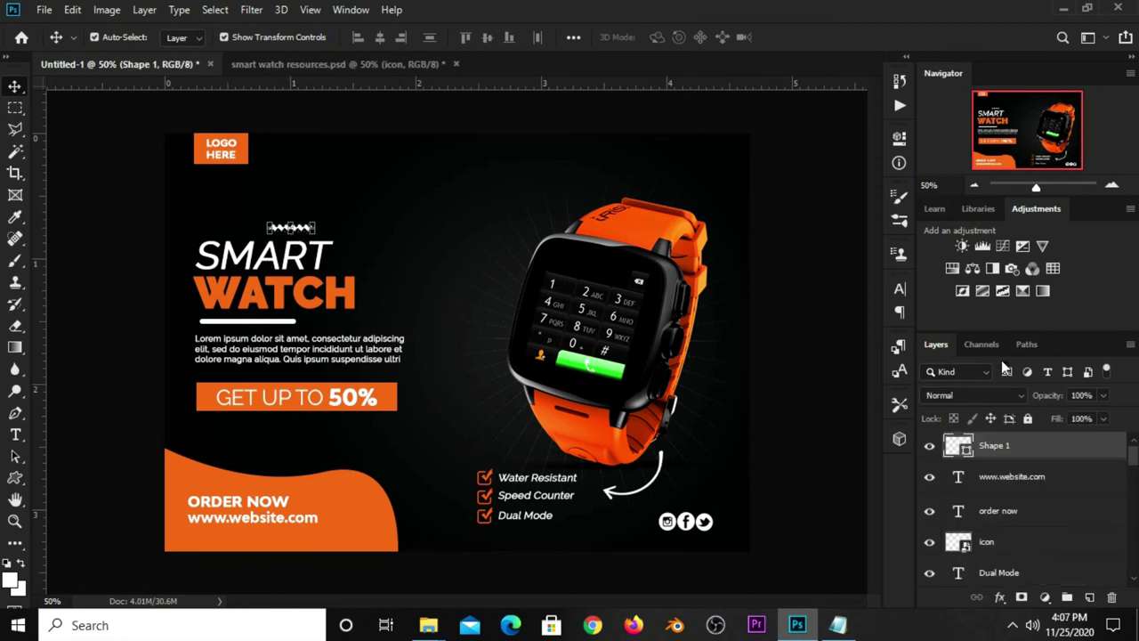
# Lower the zigzag layer's opacity to 18%
pyautogui.click(1102, 399)
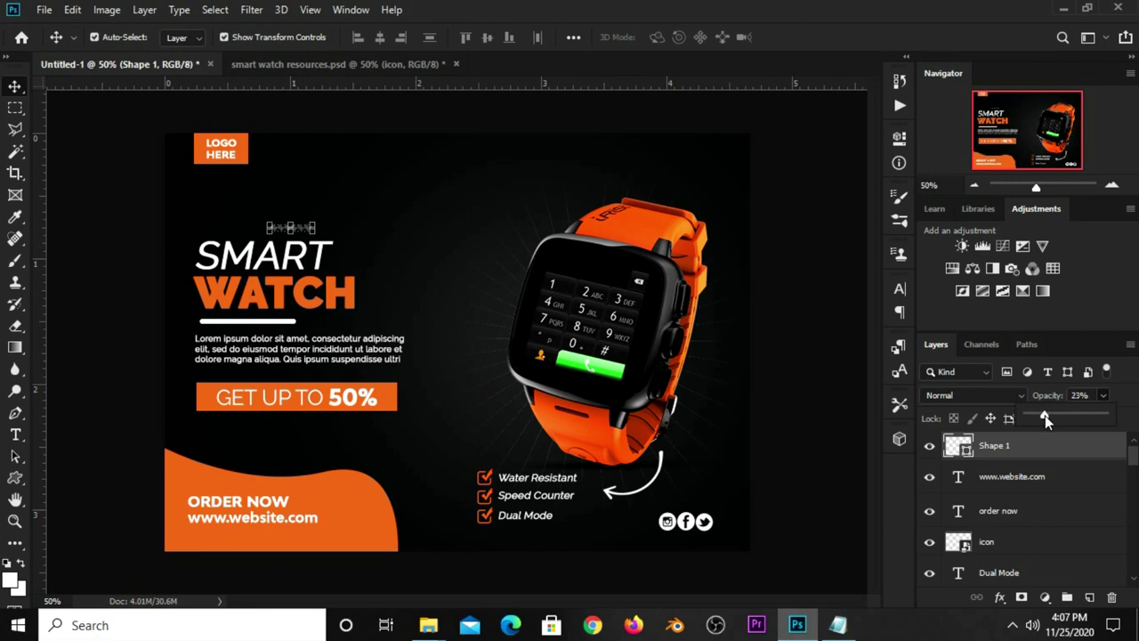
pyautogui.moveTo(1047, 419); pyautogui.dragTo(1038, 418)
pyautogui.click(778, 350)
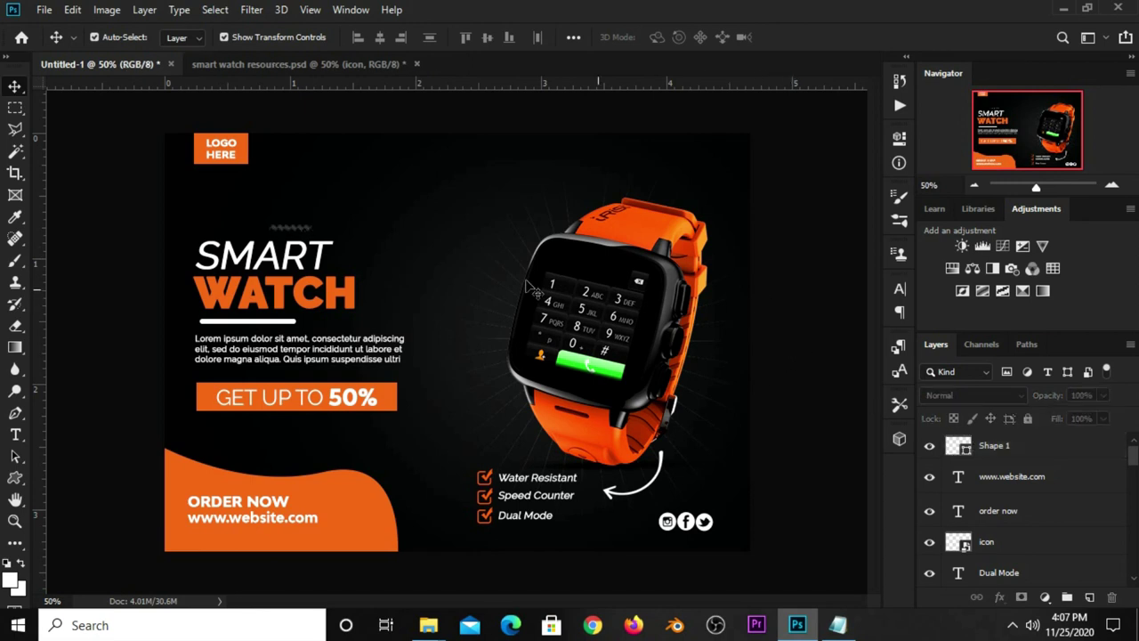
pyautogui.click(302, 233)
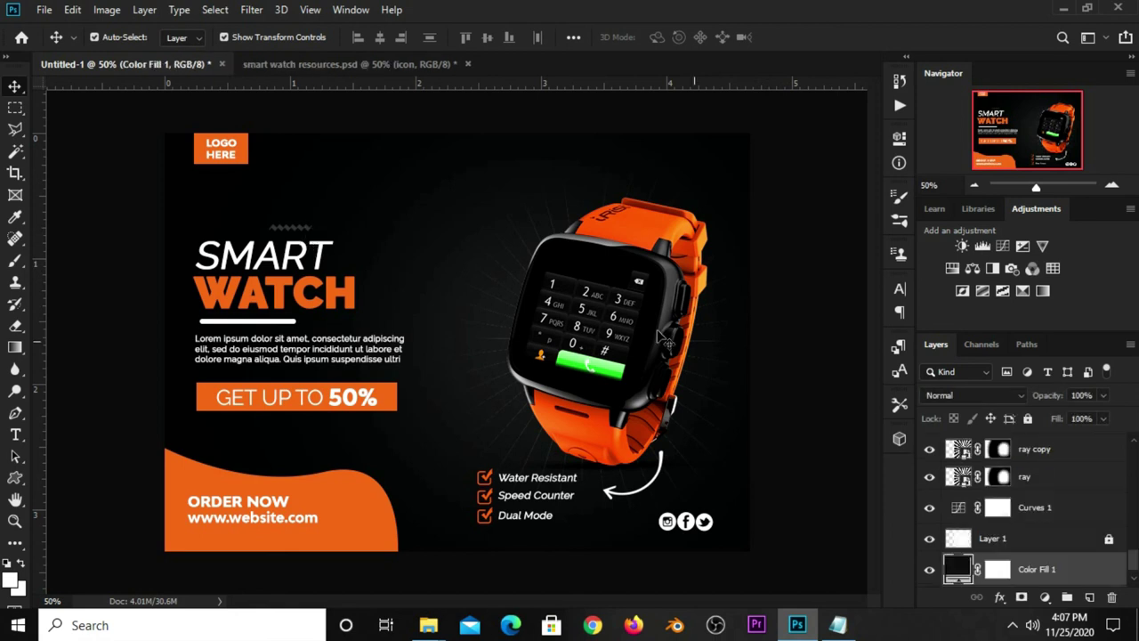
pyautogui.scroll(3, 1023, 474)
pyautogui.scroll(3, 1019, 467)
pyautogui.scroll(3, 1015, 458)
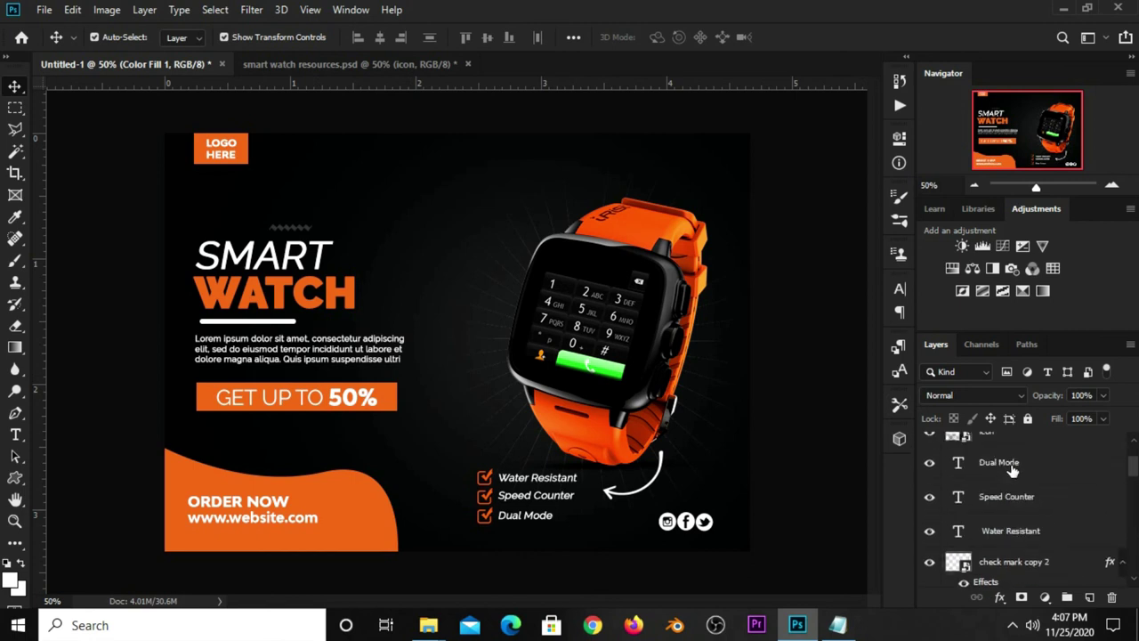
pyautogui.scroll(3, 1005, 447)
# Duplicate the faint zigzag and move the copy beside the watch face
pyautogui.click(992, 446)
pyautogui.hotkey('ctrl', 'j')
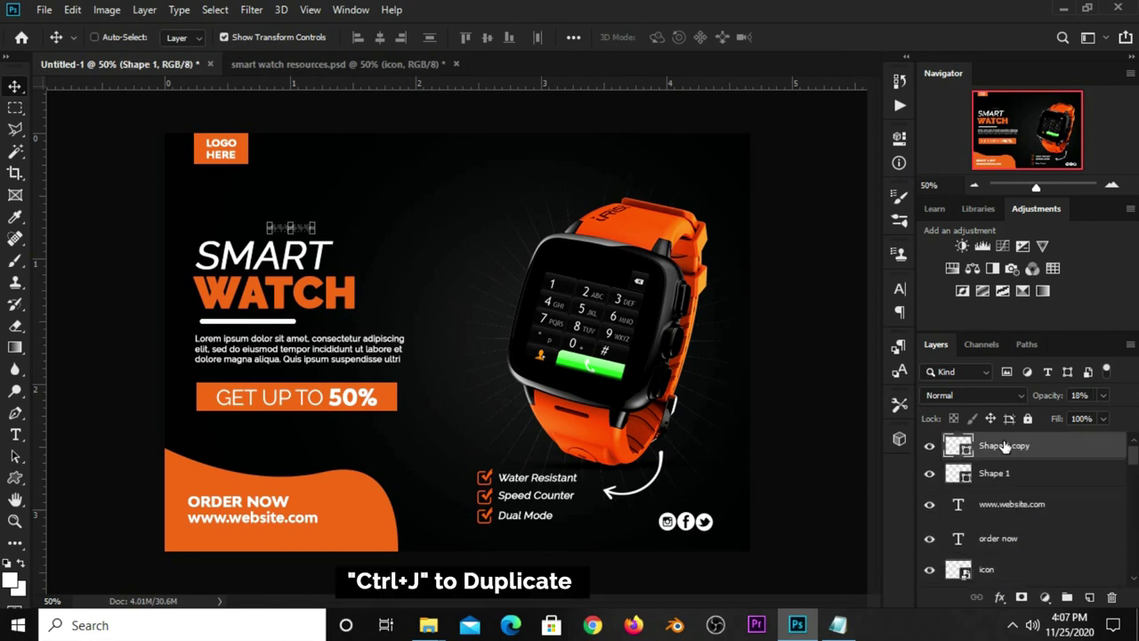
pyautogui.hotkey('ctrl', 't')
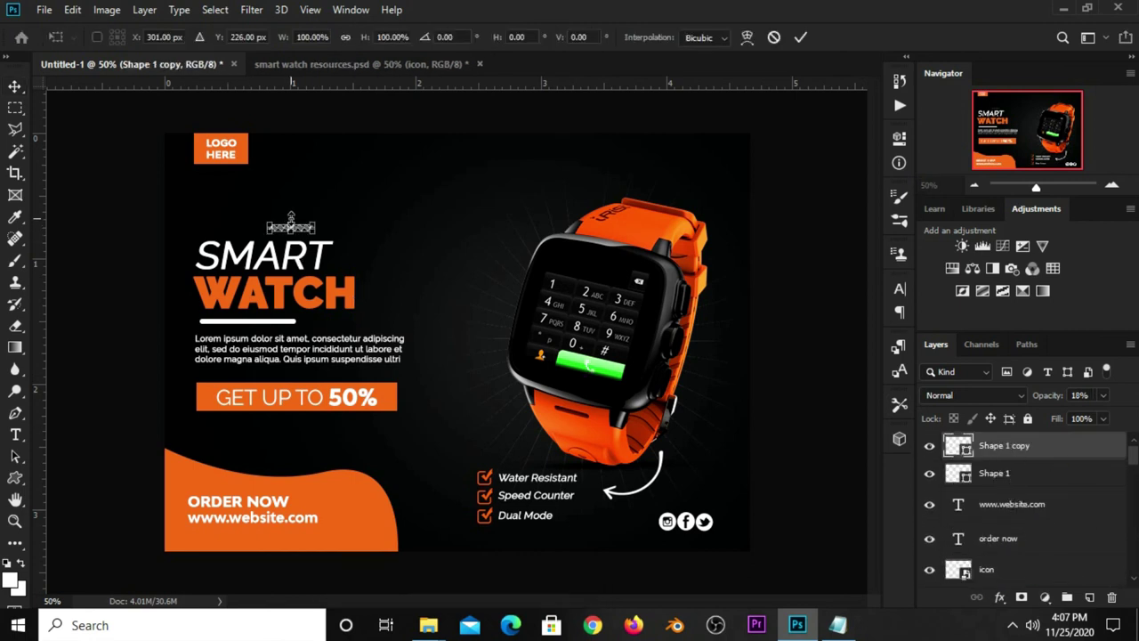
pyautogui.moveTo(298, 227); pyautogui.dragTo(504, 298)
pyautogui.press('Return')
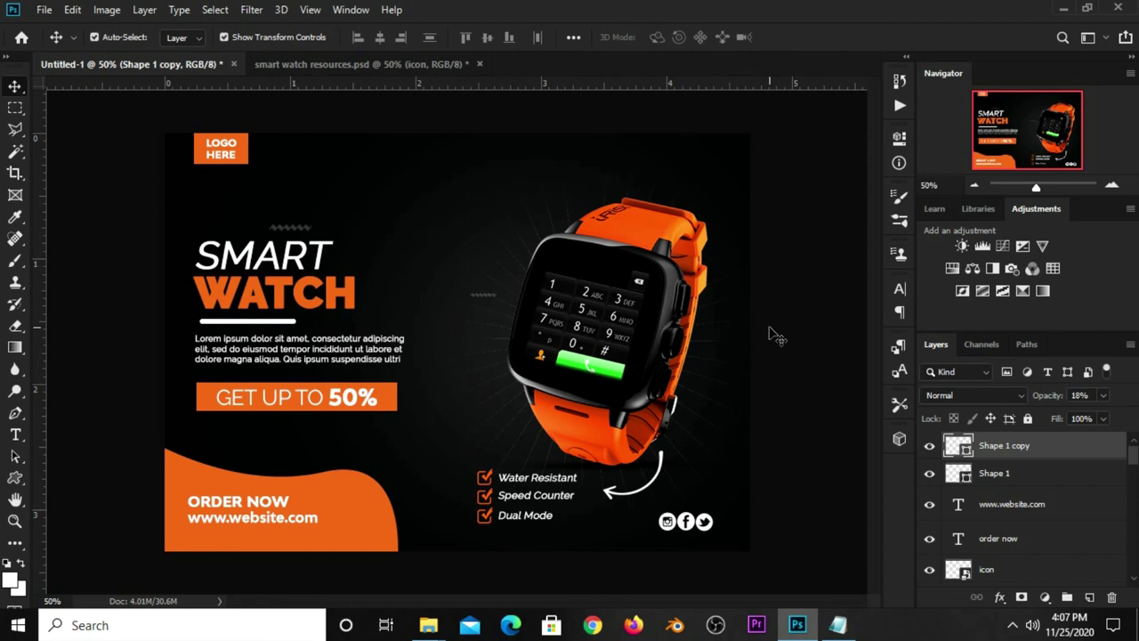
pyautogui.click(771, 335)
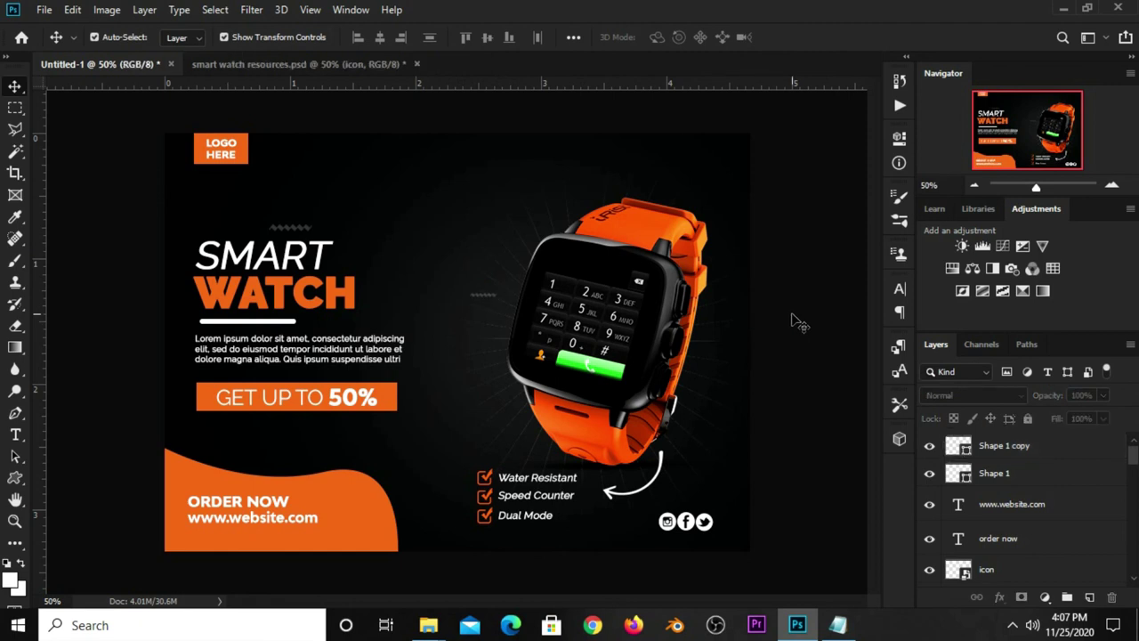
# Duplicate the zigzag again and move this second copy down near the feature list
pyautogui.click(1015, 456)
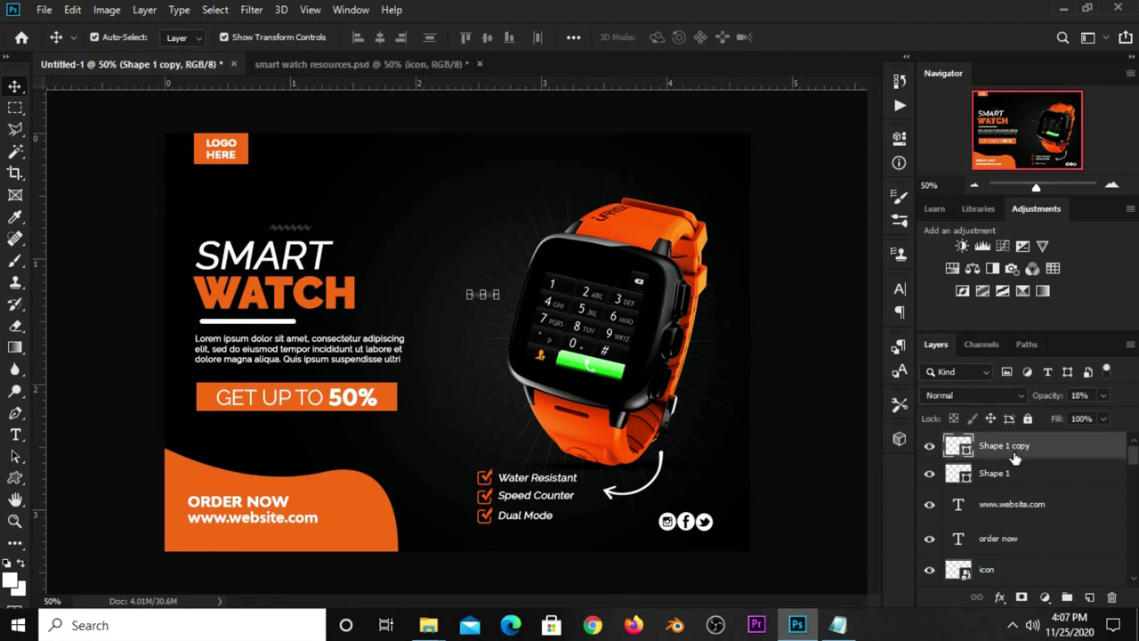
pyautogui.hotkey('ctrl', 'j')
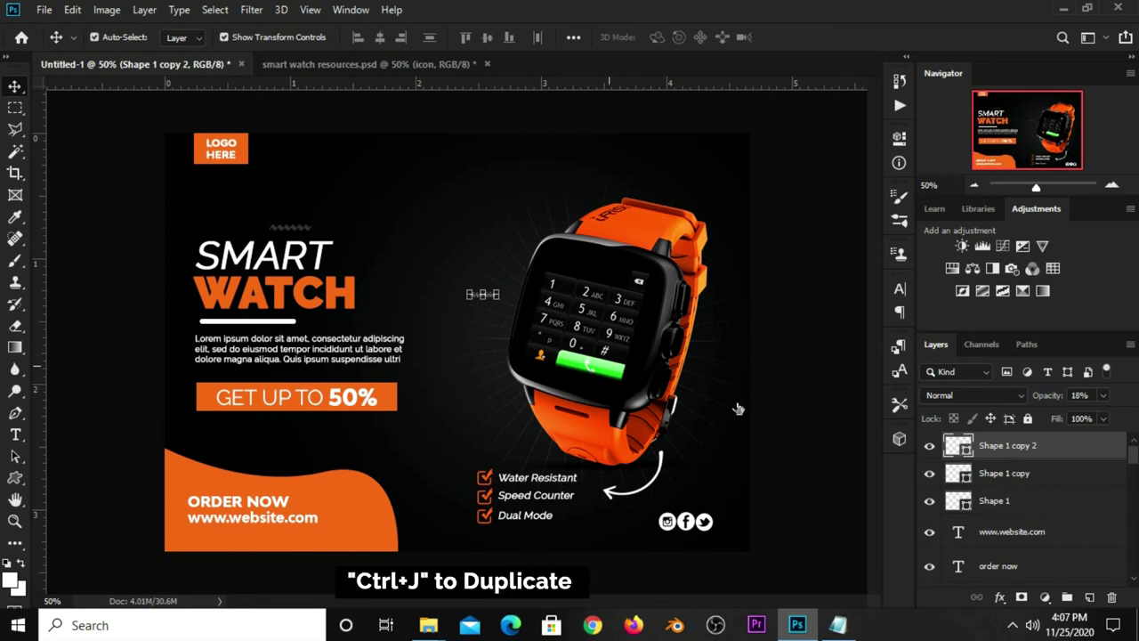
pyautogui.hotkey('ctrl', 't')
pyautogui.moveTo(496, 299); pyautogui.dragTo(537, 441)
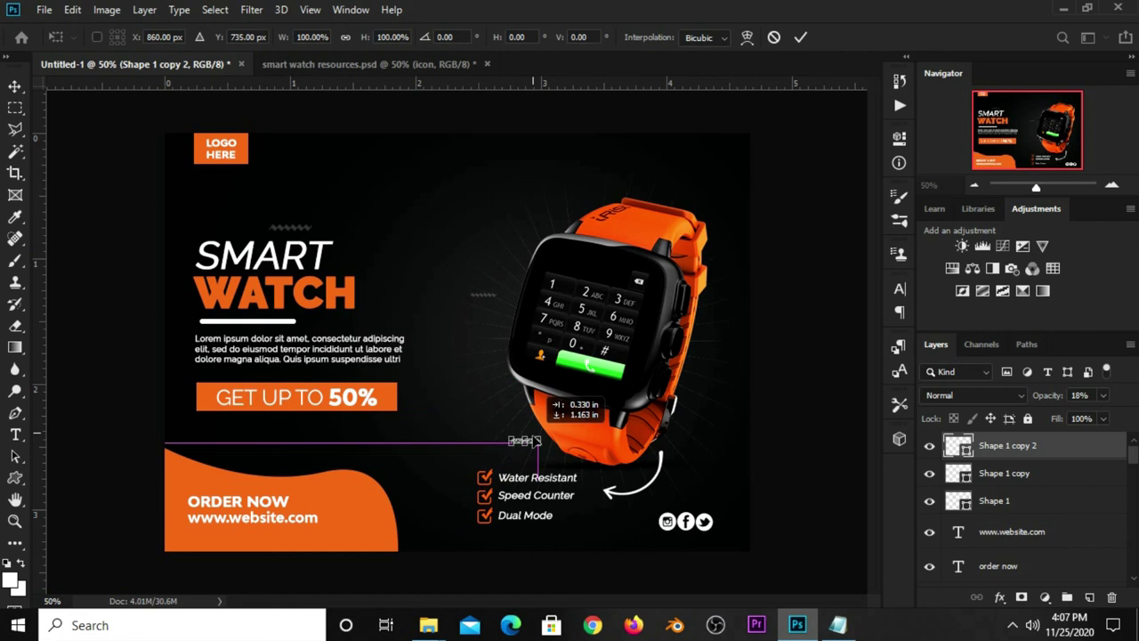
pyautogui.press('Return')
pyautogui.click(777, 407)
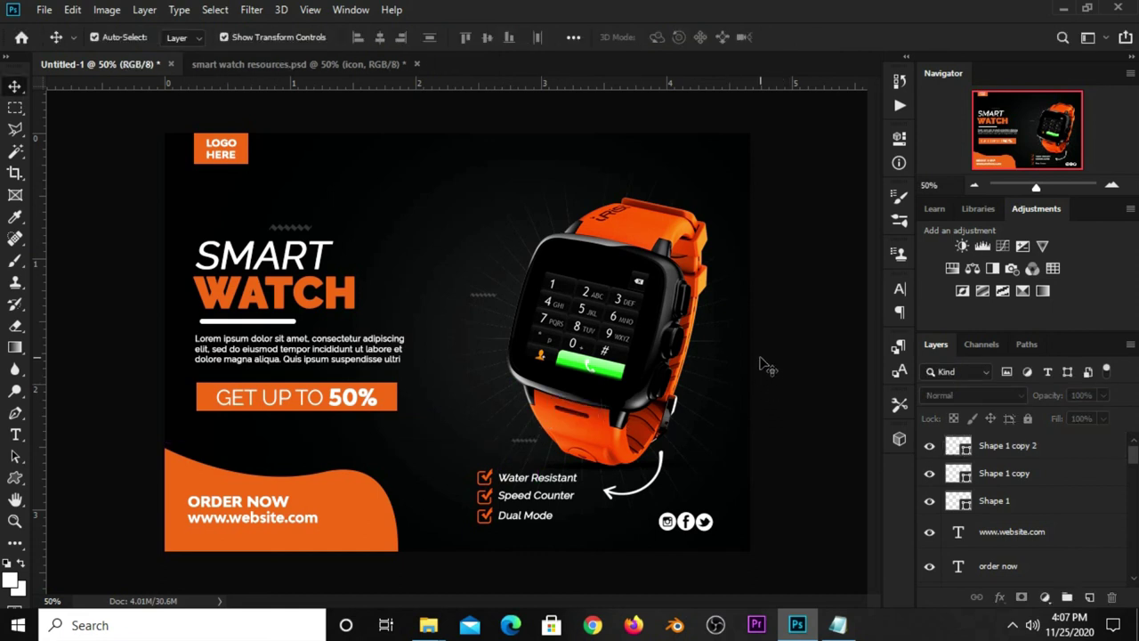
# Switch to the Polygon Tool with Sides set to 3
pyautogui.click(22, 478)
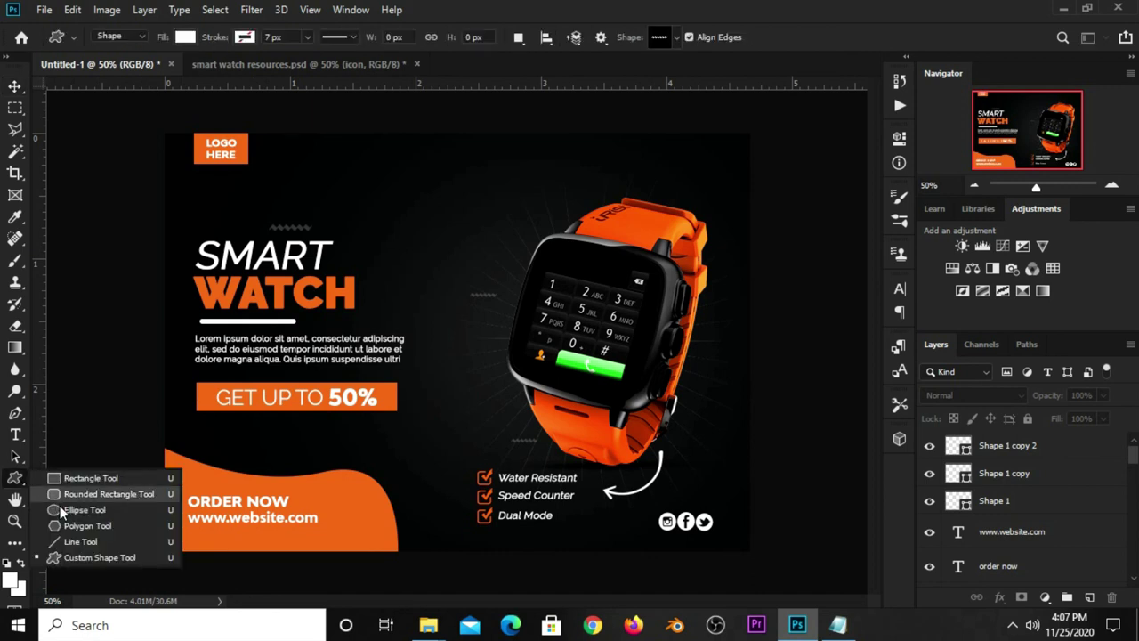
pyautogui.click(88, 525)
pyautogui.rightClick(13, 482)
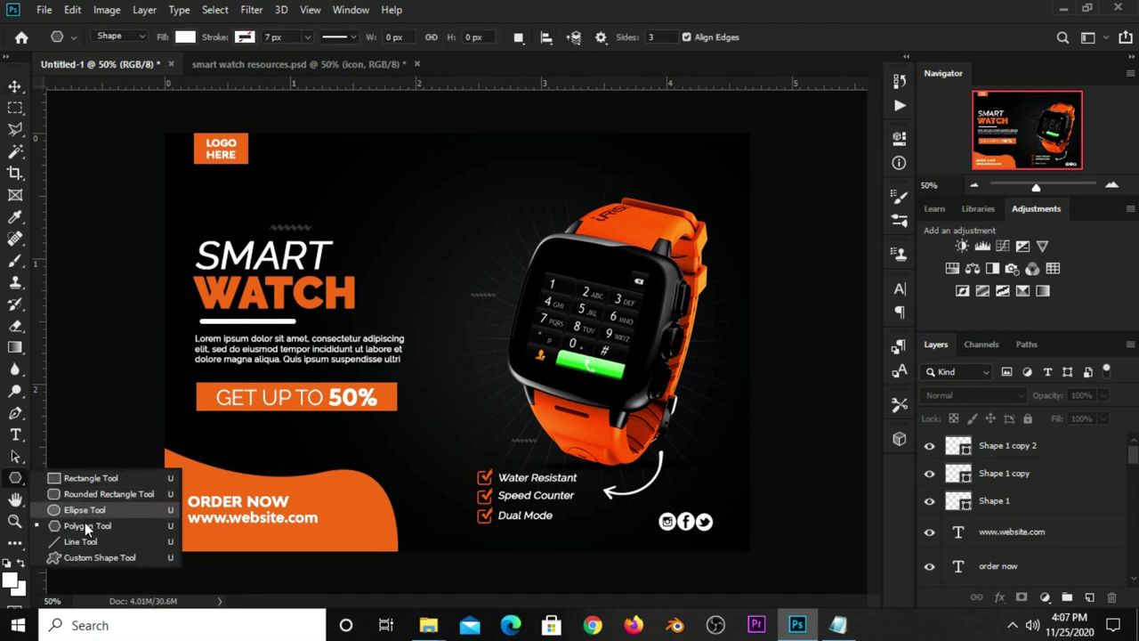
pyautogui.click(82, 526)
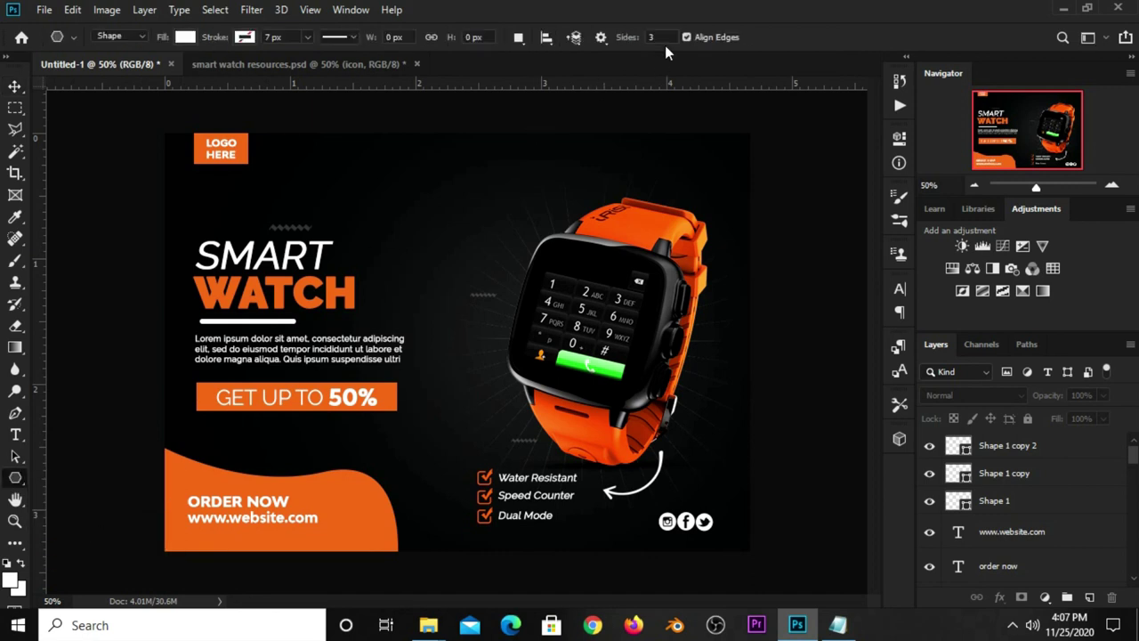
pyautogui.click(601, 39)
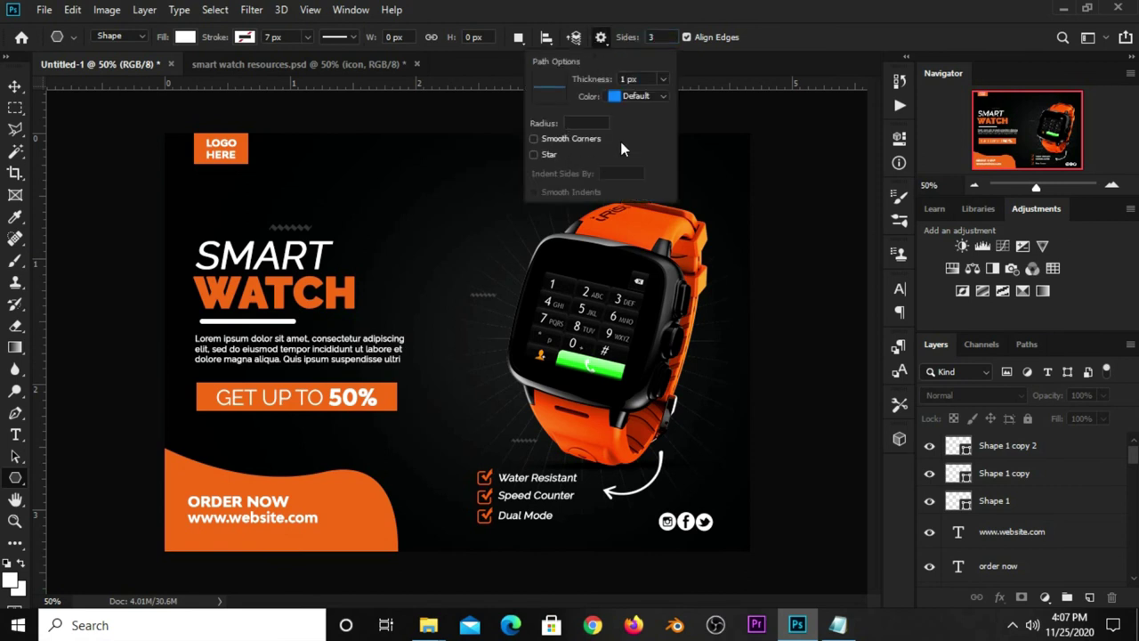
pyautogui.click(661, 37)
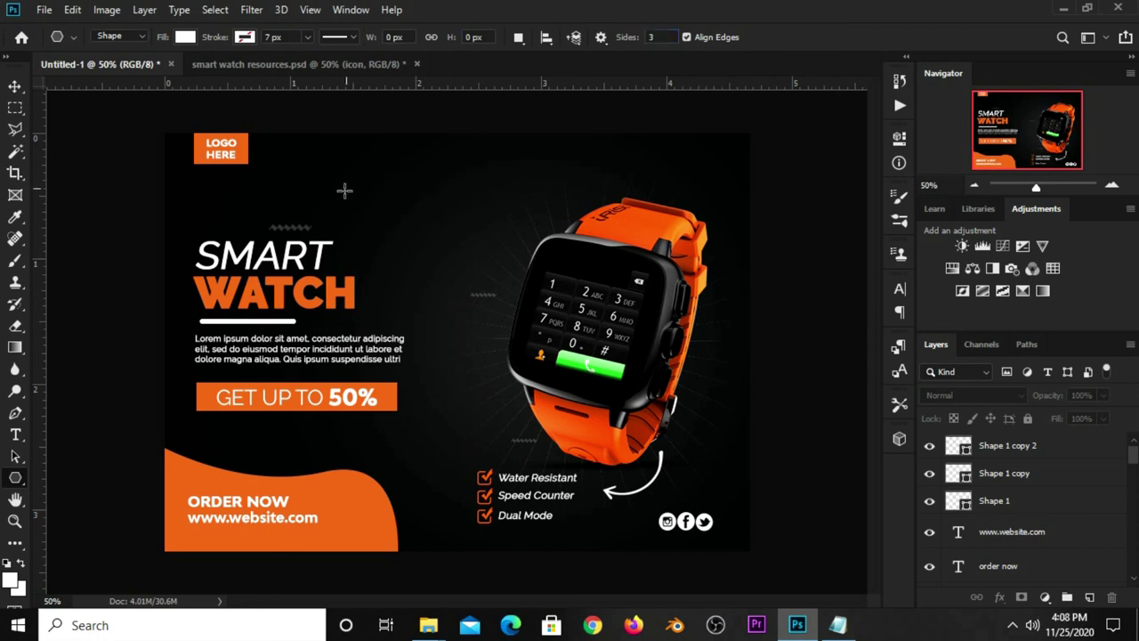
# Draw three small white triangles at top centre, below the 50% bar and below the logo
pyautogui.moveTo(415, 184); pyautogui.dragTo(413, 174)
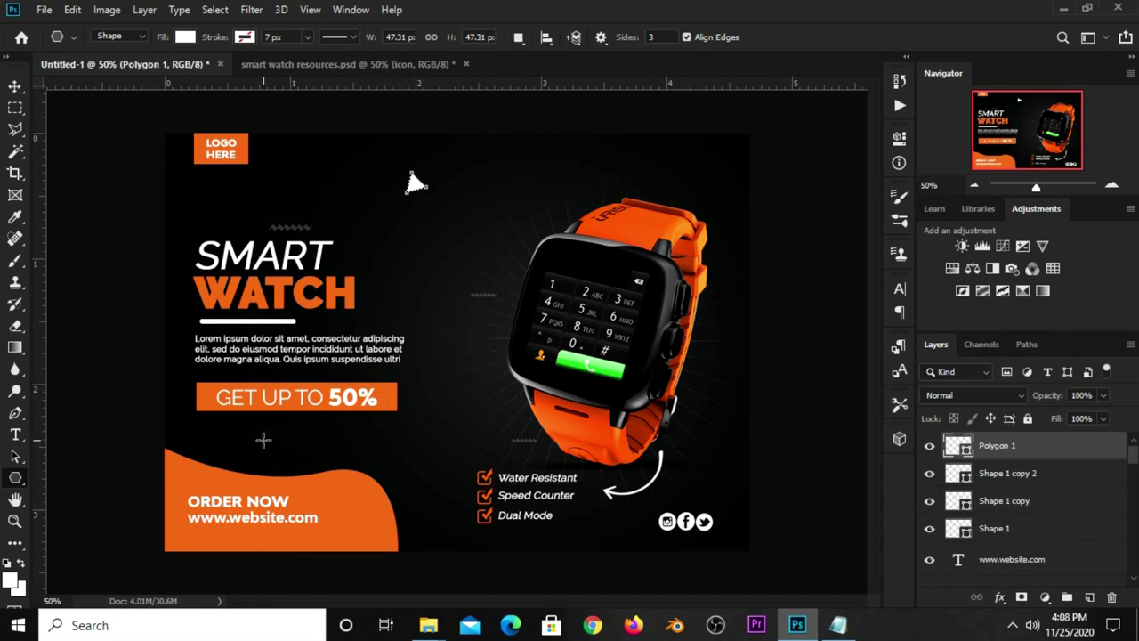
pyautogui.moveTo(263, 437); pyautogui.dragTo(267, 442)
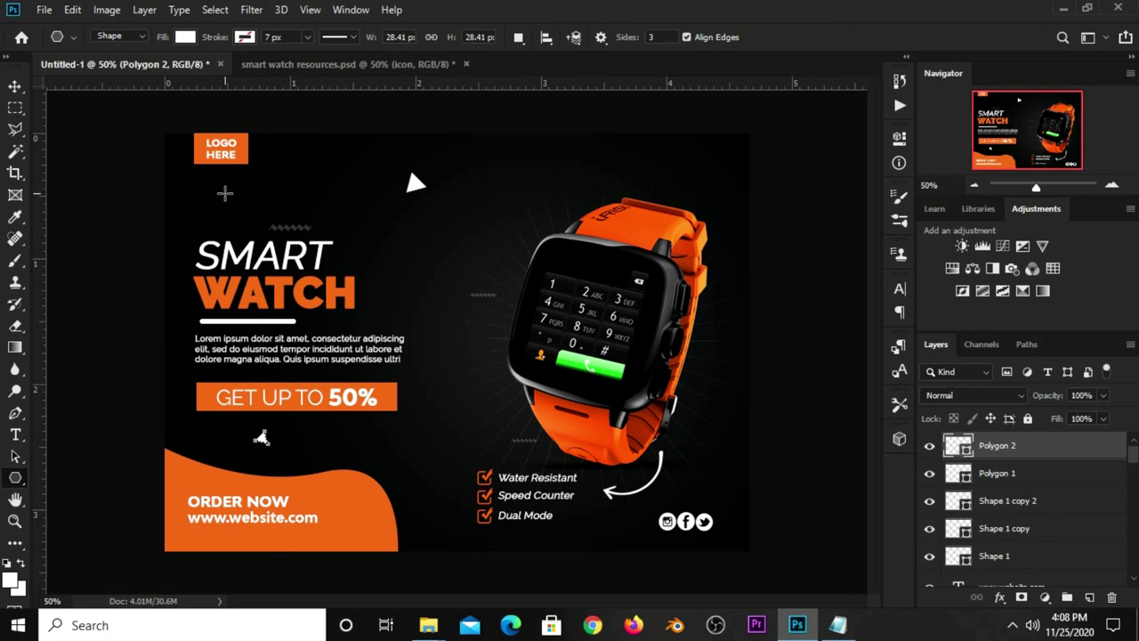
pyautogui.moveTo(197, 202); pyautogui.dragTo(198, 201)
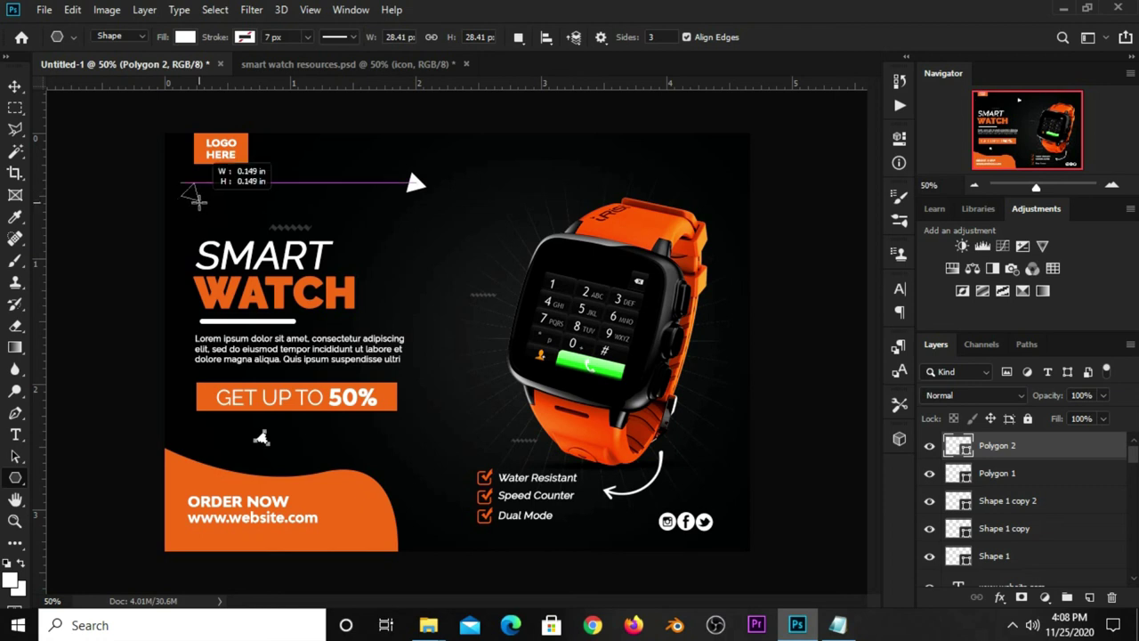
pyautogui.moveTo(197, 202); pyautogui.dragTo(199, 202)
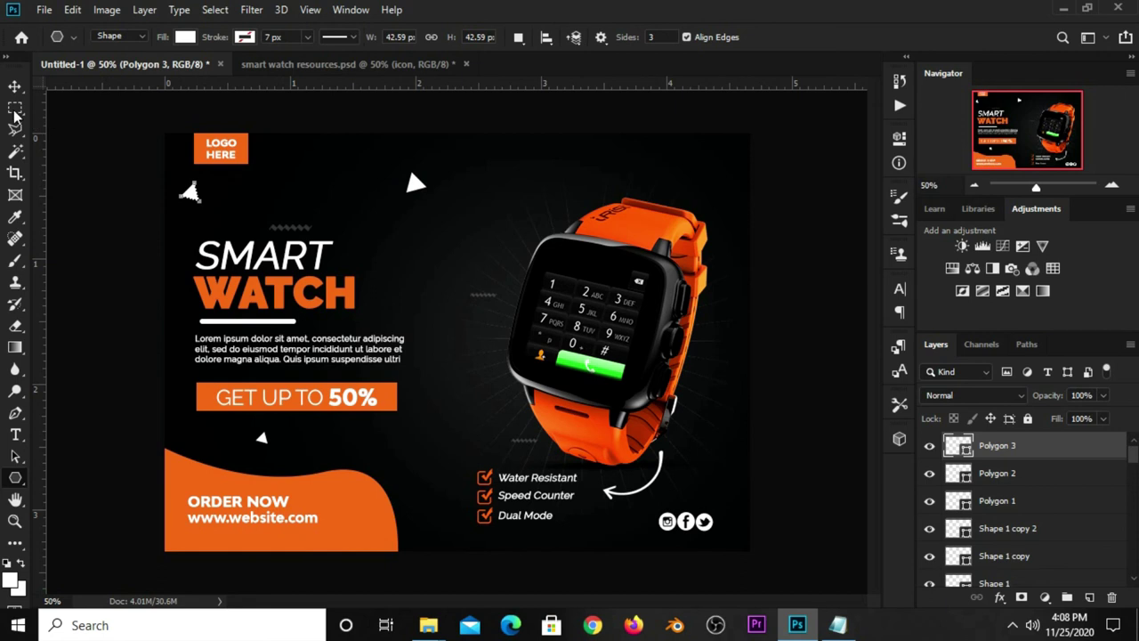
pyautogui.click(15, 87)
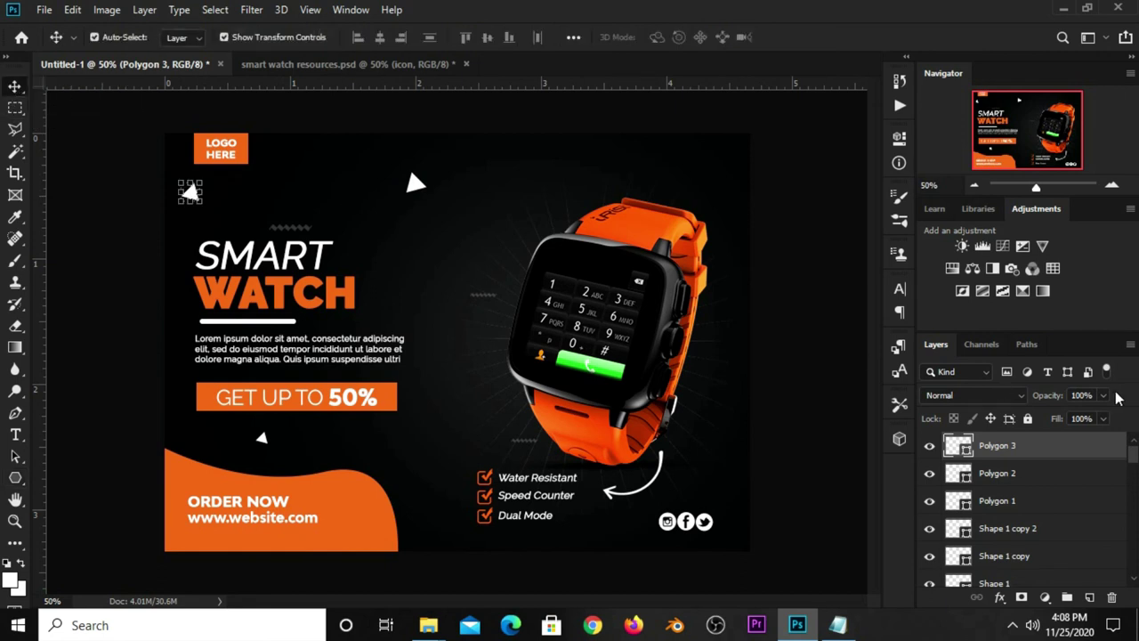
pyautogui.keyDown('shift'); pyautogui.click(1012, 504); pyautogui.keyUp('shift')
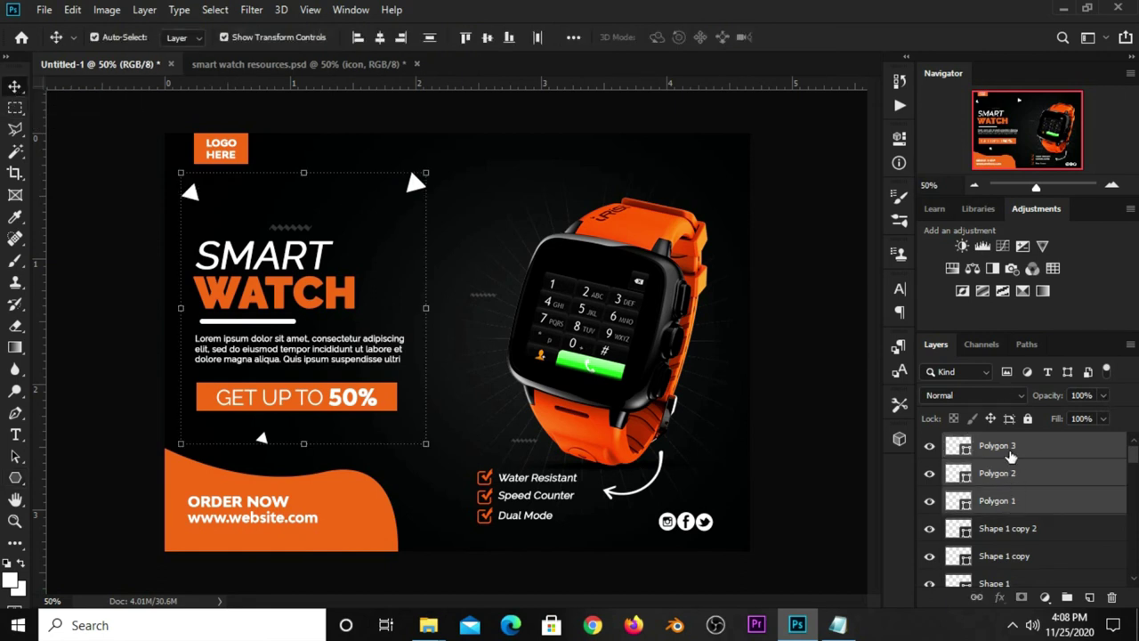
# Group the three triangles into Group 1 and set it to Soft Light at 46% opacity
pyautogui.hotkey('ctrl', 'g')
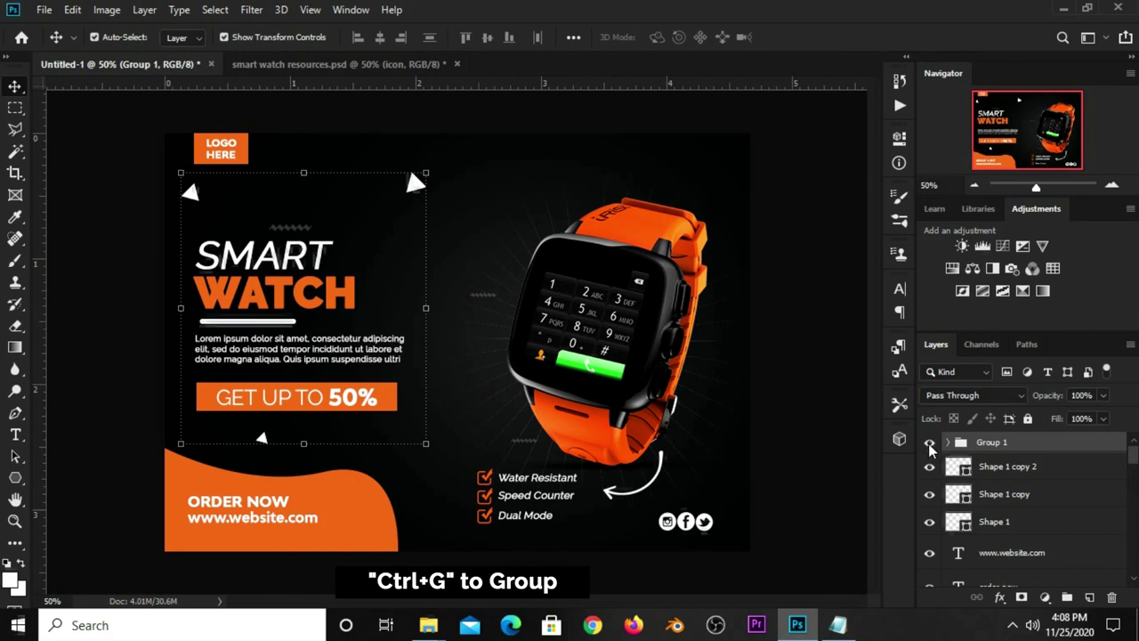
pyautogui.click(930, 443)
pyautogui.click(929, 445)
pyautogui.click(970, 396)
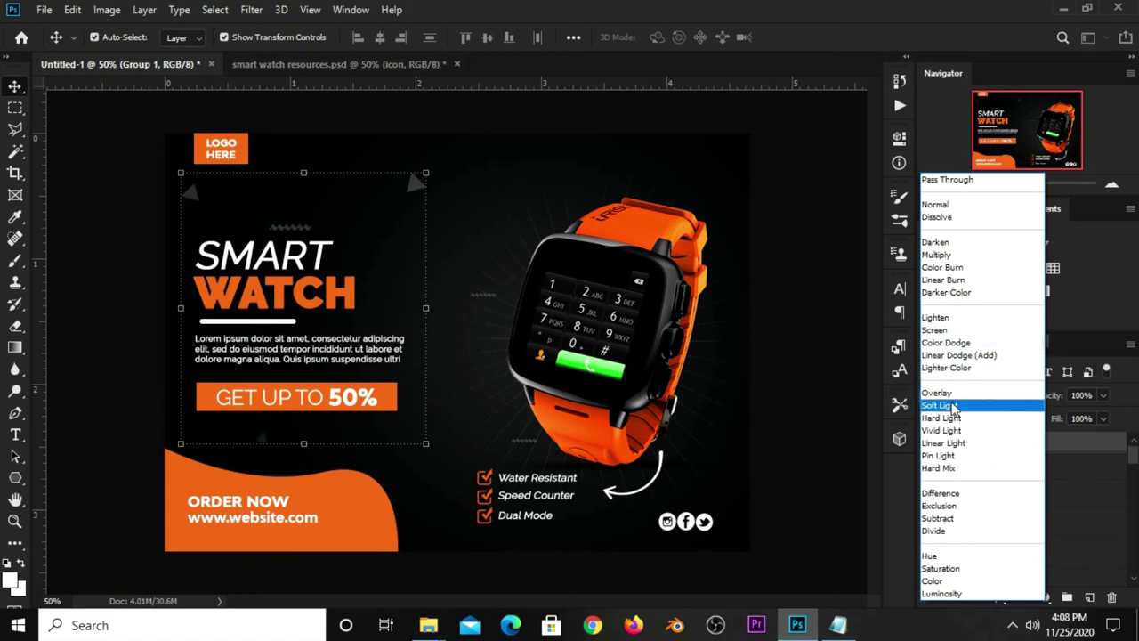
pyautogui.click(953, 408)
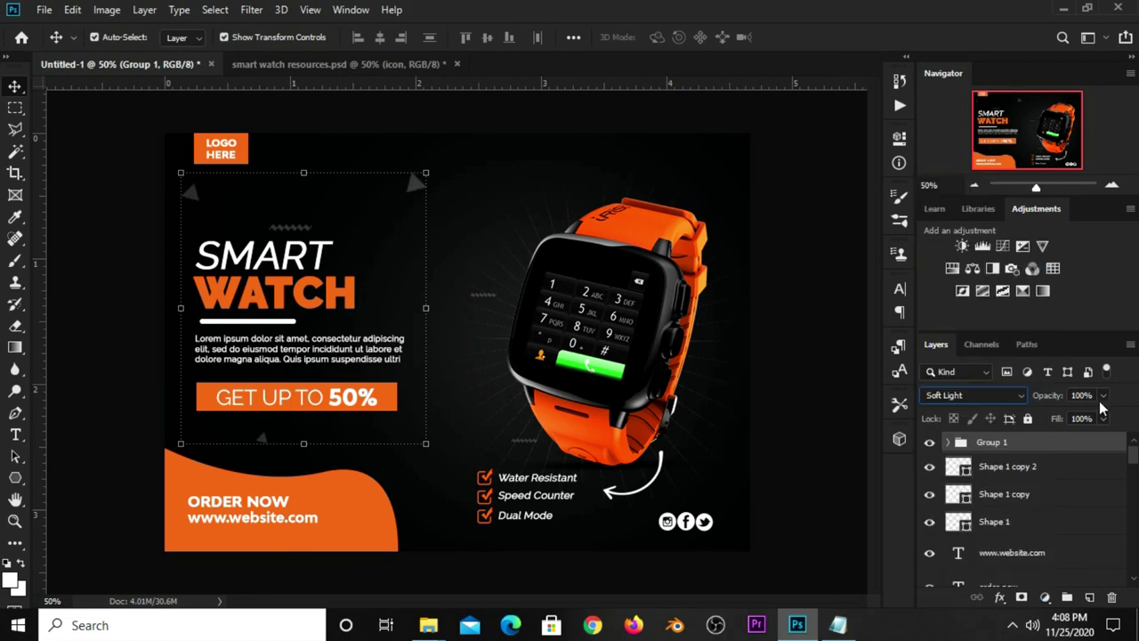
pyautogui.moveTo(1103, 396); pyautogui.dragTo(1063, 415)
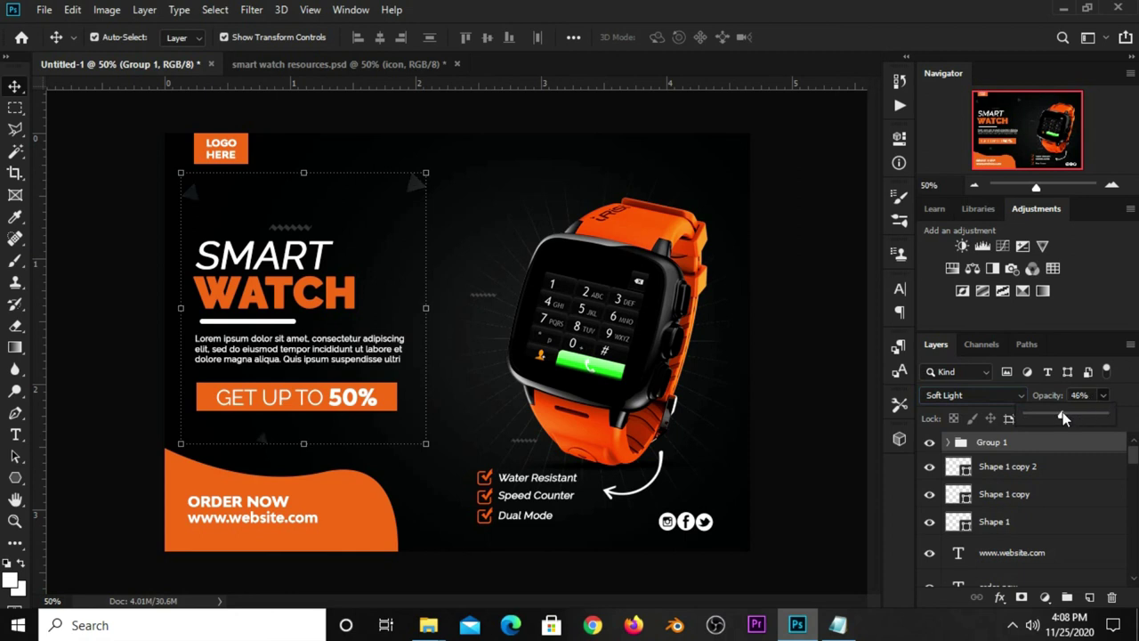
pyautogui.click(834, 400)
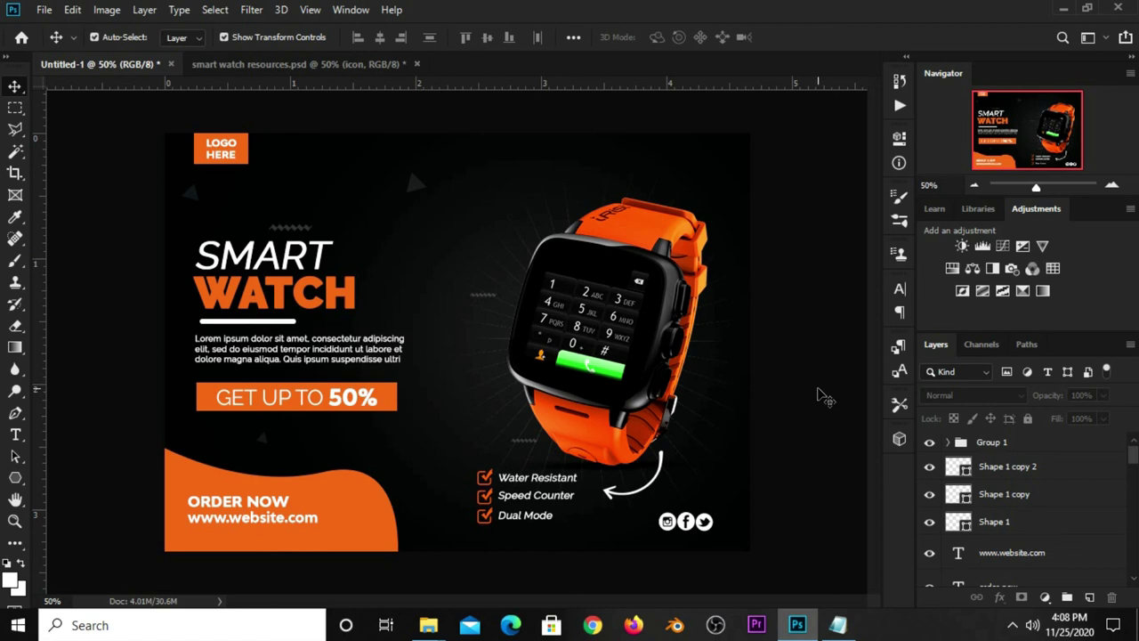
# Scale the social media icons to about 40% and shift them right in the bottom-right corner
pyautogui.scroll(1, 801, 395)
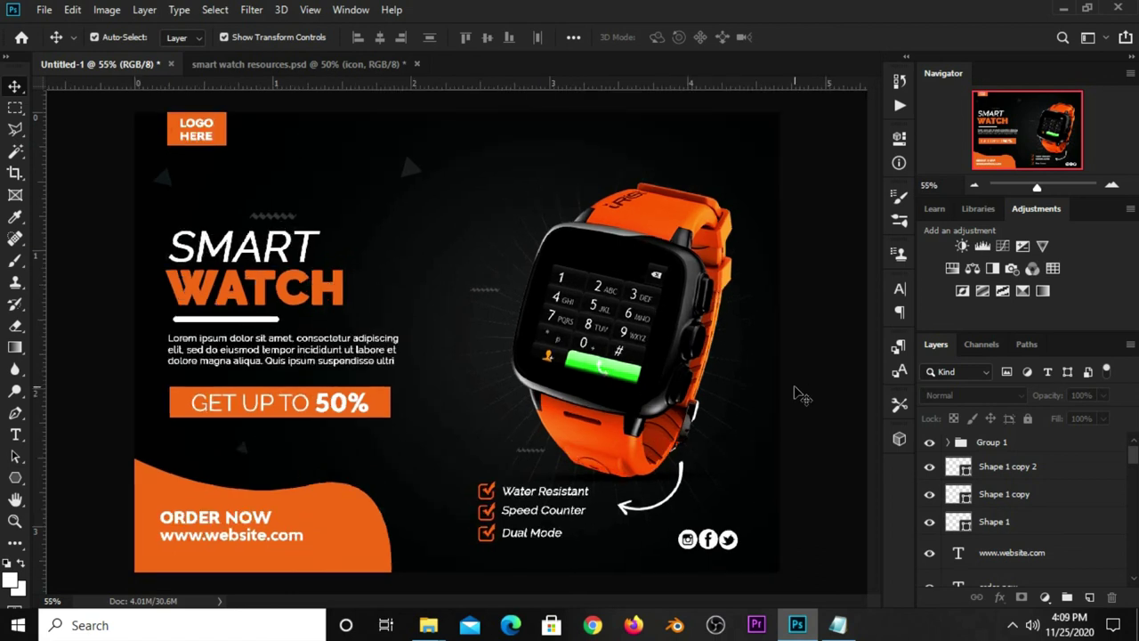
pyautogui.hotkey('ctrl', '1')
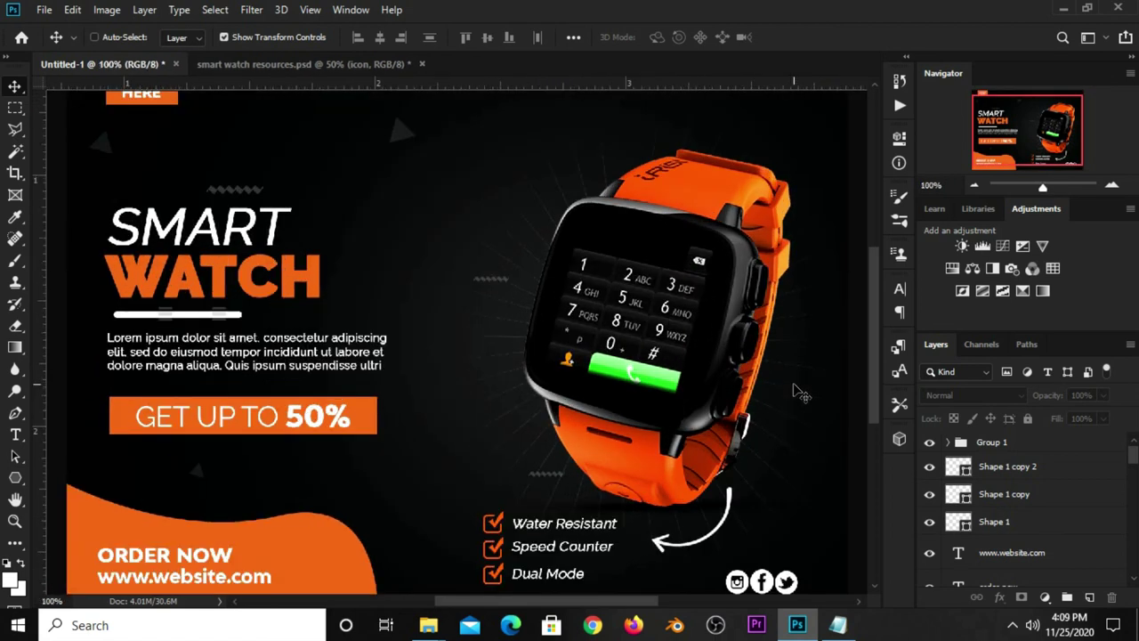
pyautogui.hotkey('ctrl', '-')
pyautogui.hotkey('ctrl', '-')
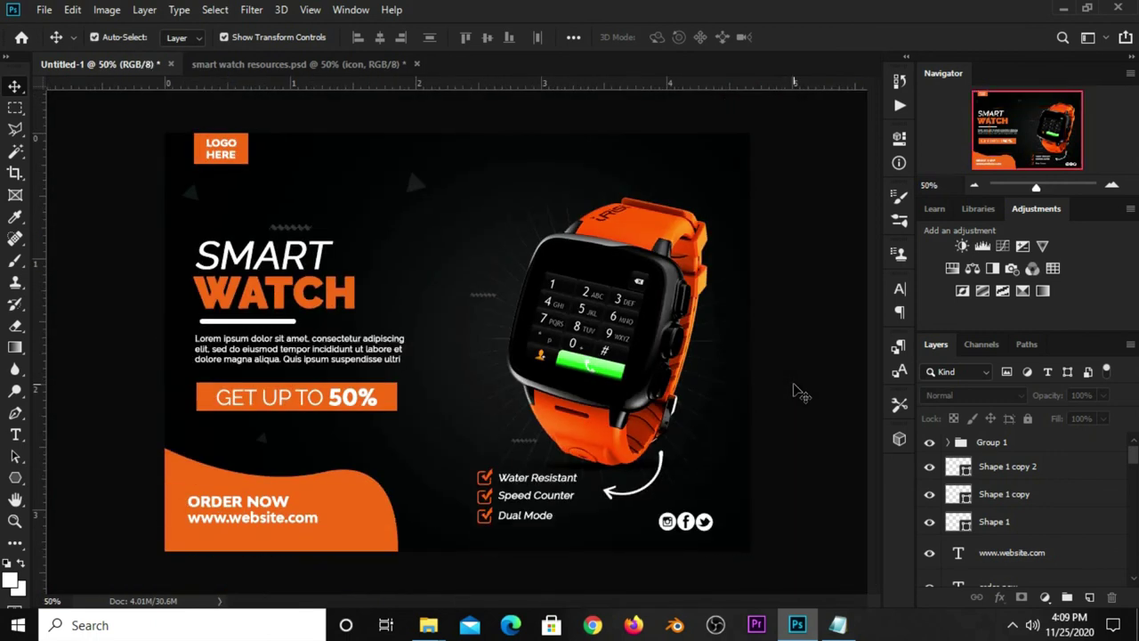
pyautogui.click(705, 524)
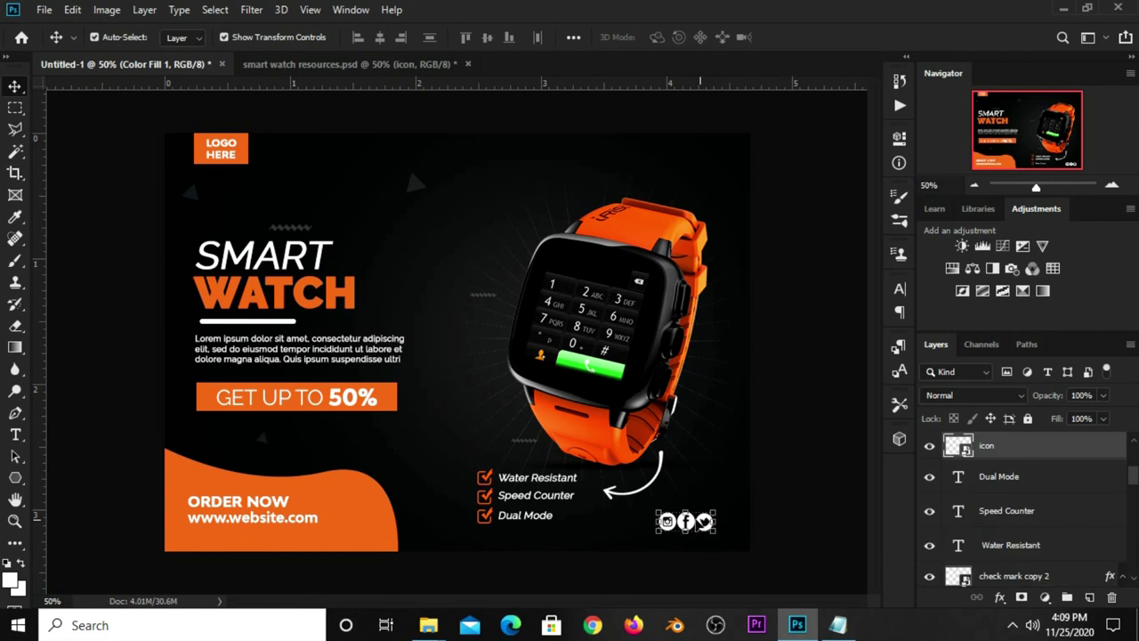
pyautogui.hotkey('ctrl', 't')
pyautogui.moveTo(656, 510); pyautogui.dragTo(719, 526)
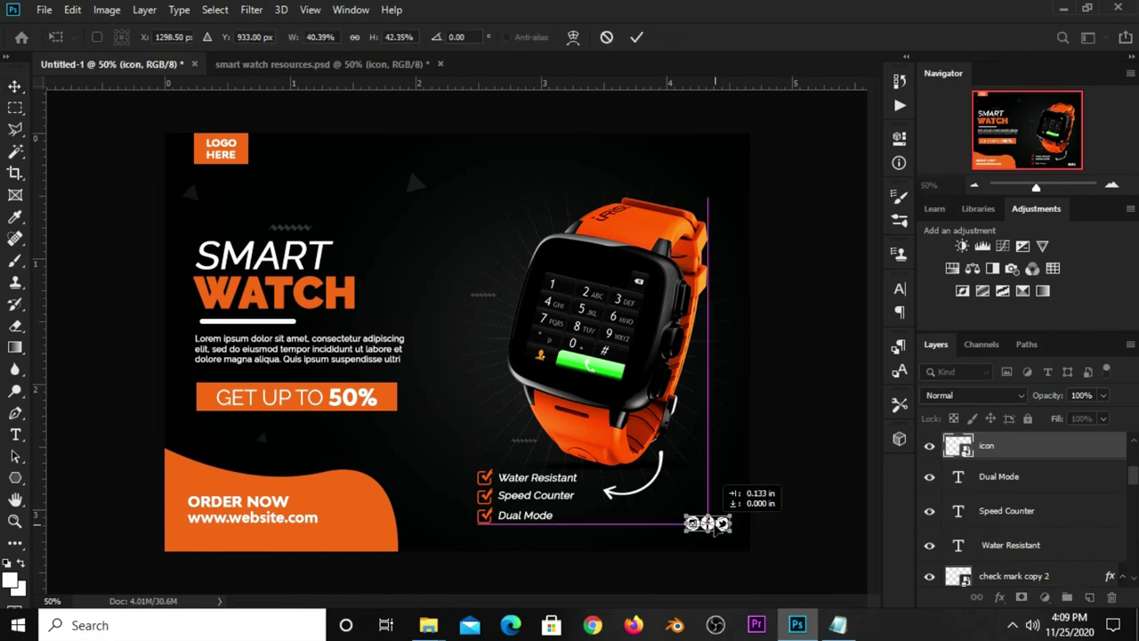
pyautogui.press('Return')
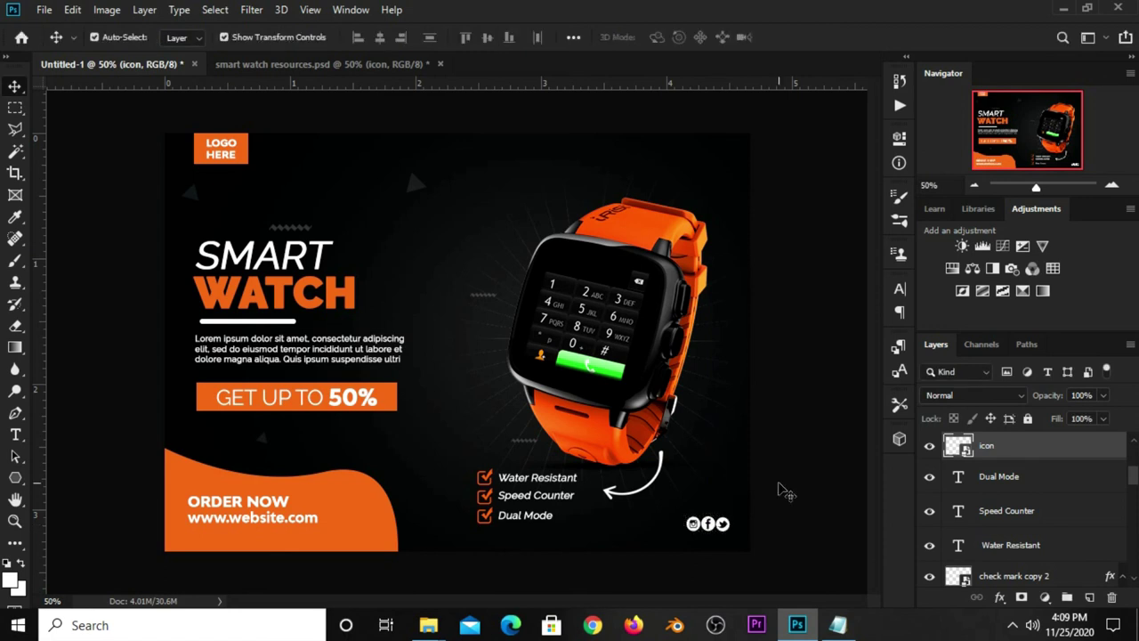
pyautogui.click(780, 490)
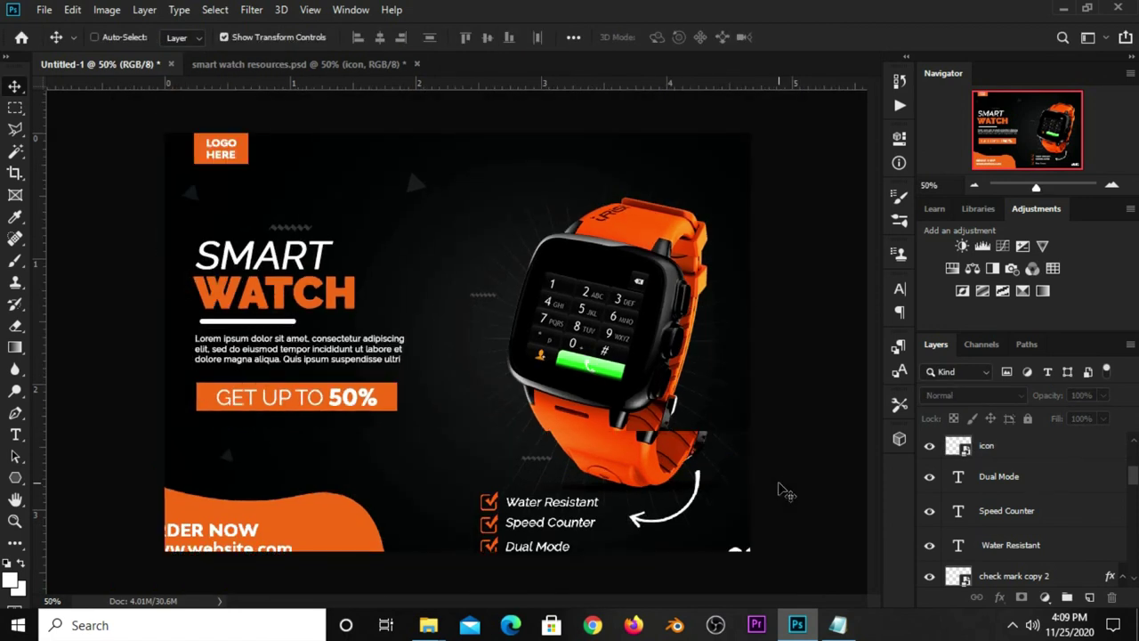